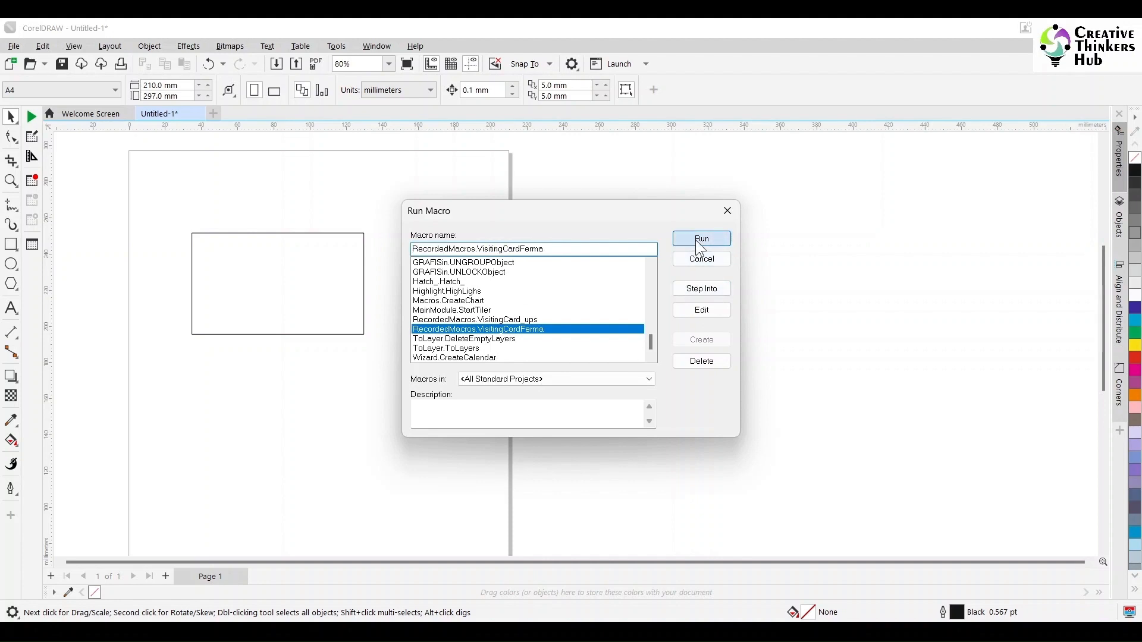
Run the VisitingCardFerma macro for a 95 × 56 mm card with guides, then paste a copy of its rectangle.
click(702, 238)
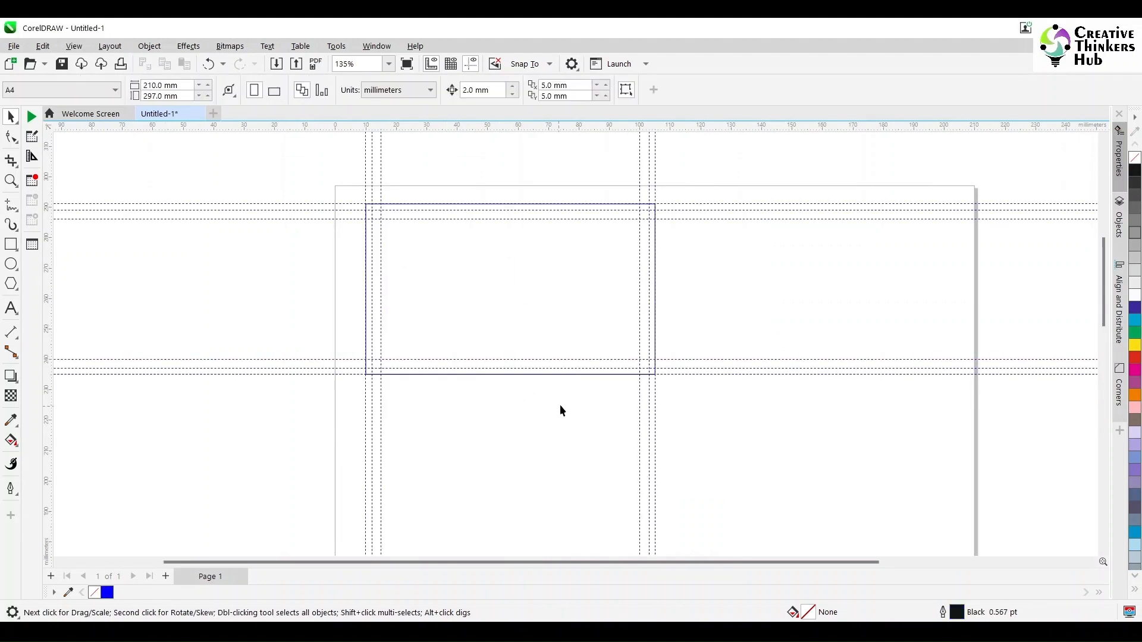
click(439, 280)
key(ctrl+c)
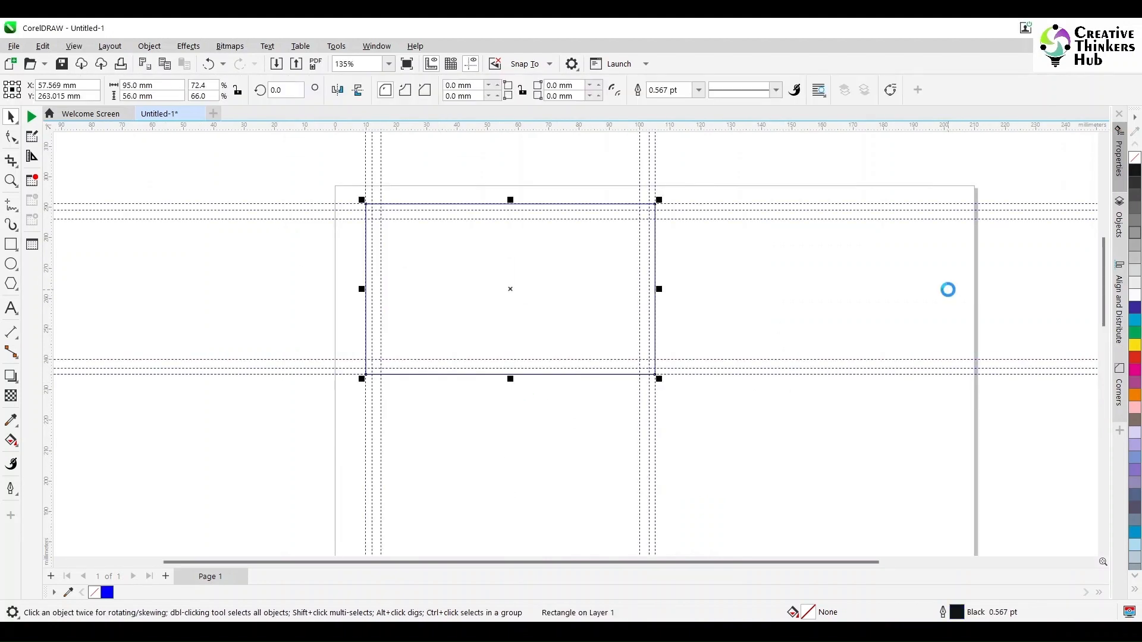
key(ctrl+v)
Shrink the pasted rectangle copy to 35 mm tall, centred on the card.
drag(509, 203, 512, 236)
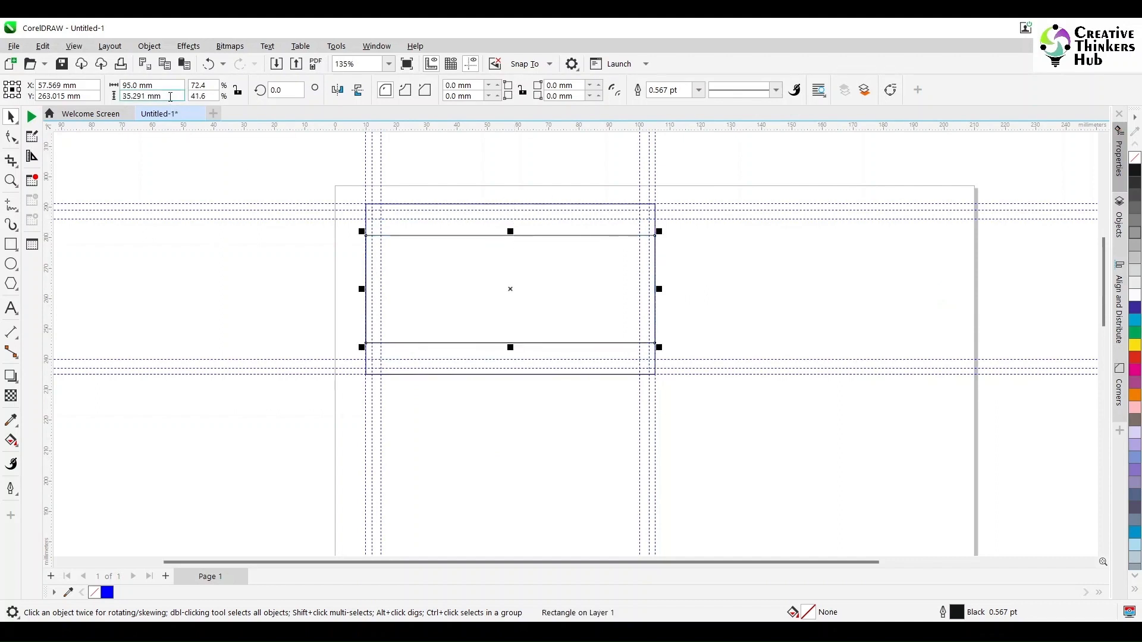
key(BackSpace)
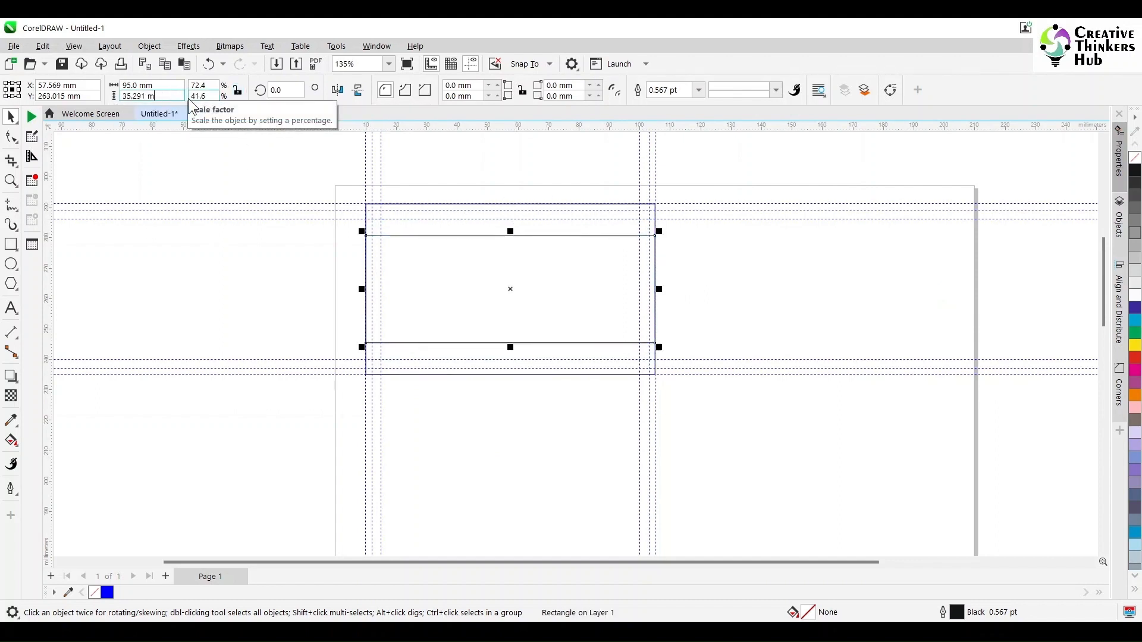
key(Return)
click(194, 276)
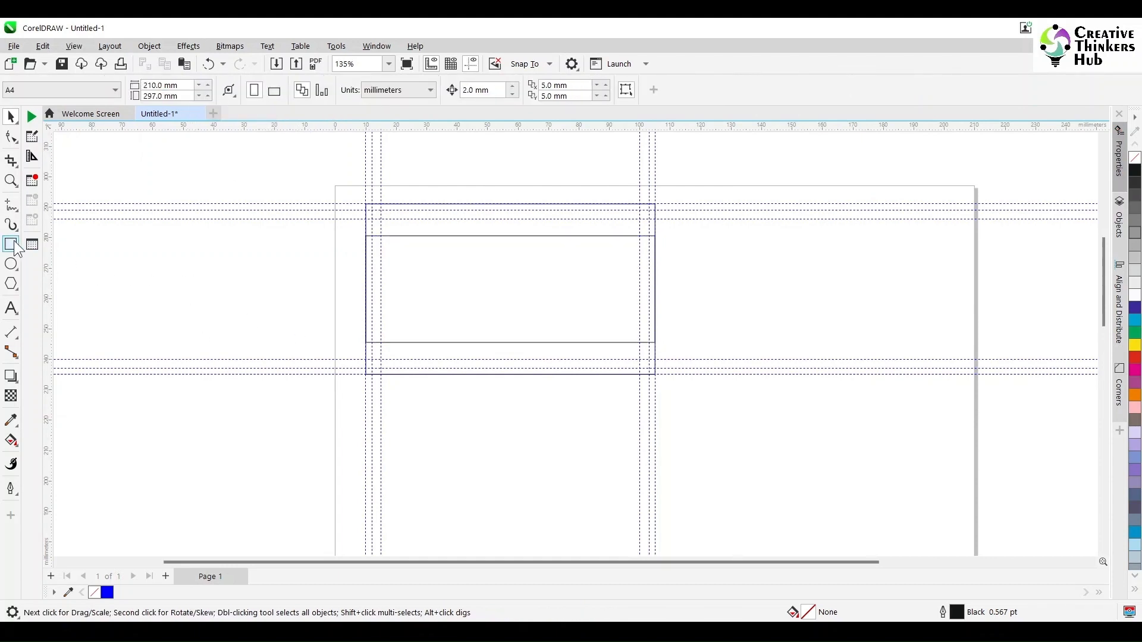
Draw a tall ellipse inside the card and size it to 46 mm high.
click(12, 266)
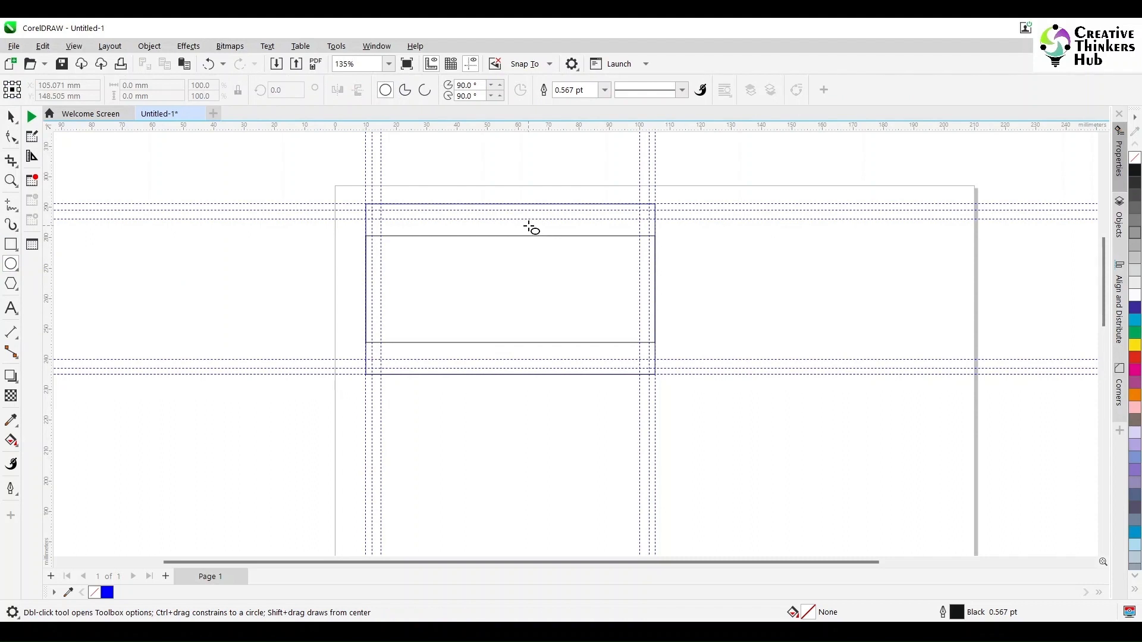
drag(512, 225, 575, 363)
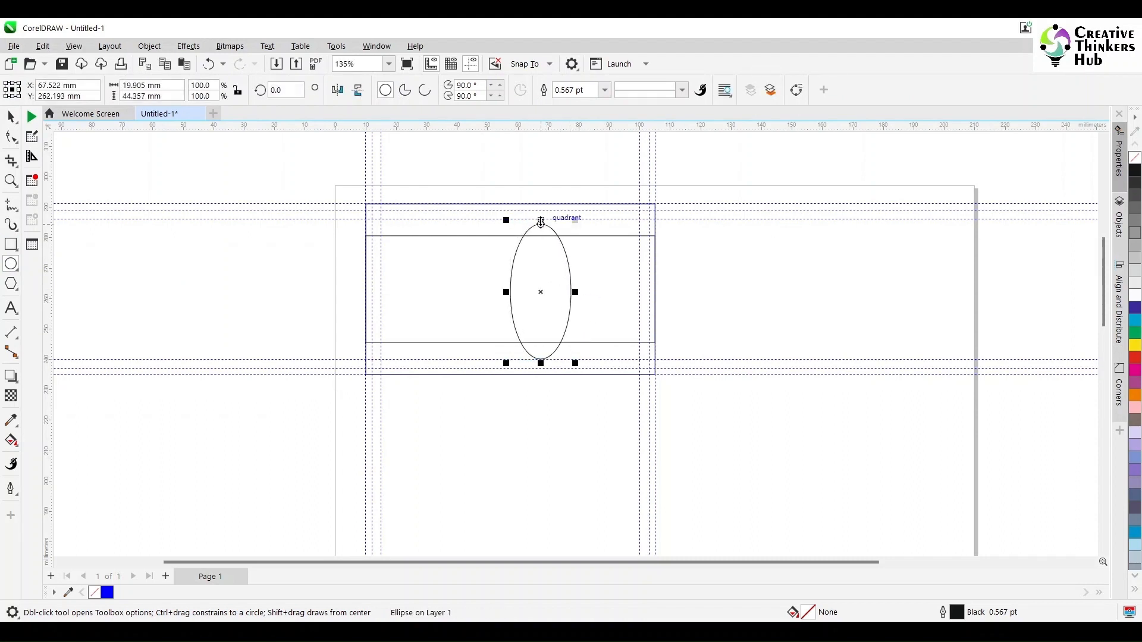
drag(540, 222, 541, 206)
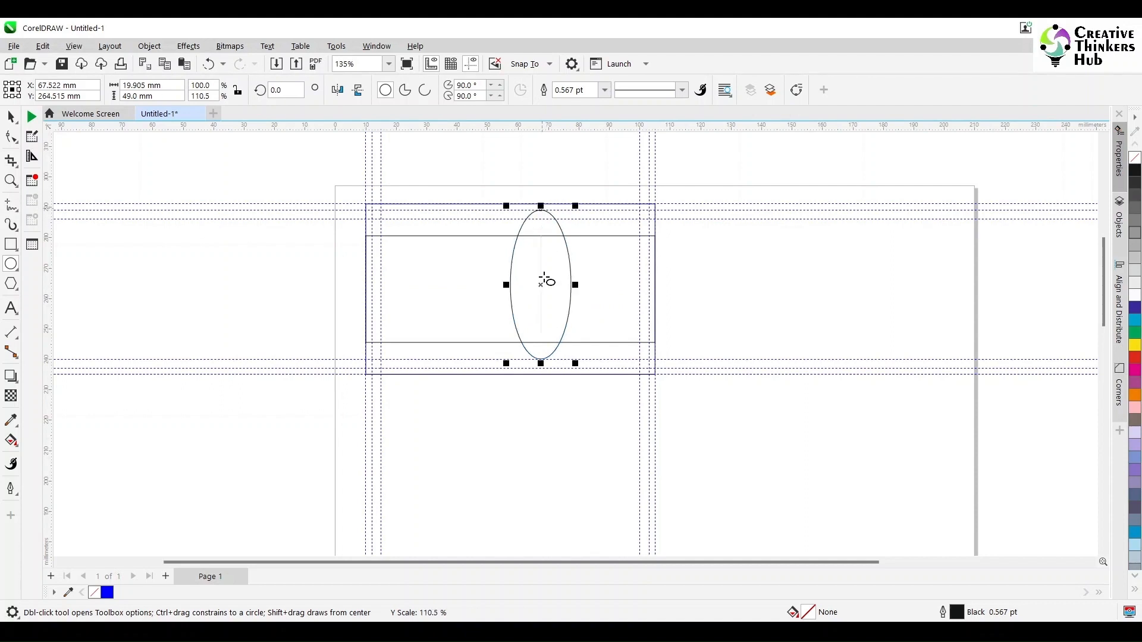
drag(541, 363, 541, 372)
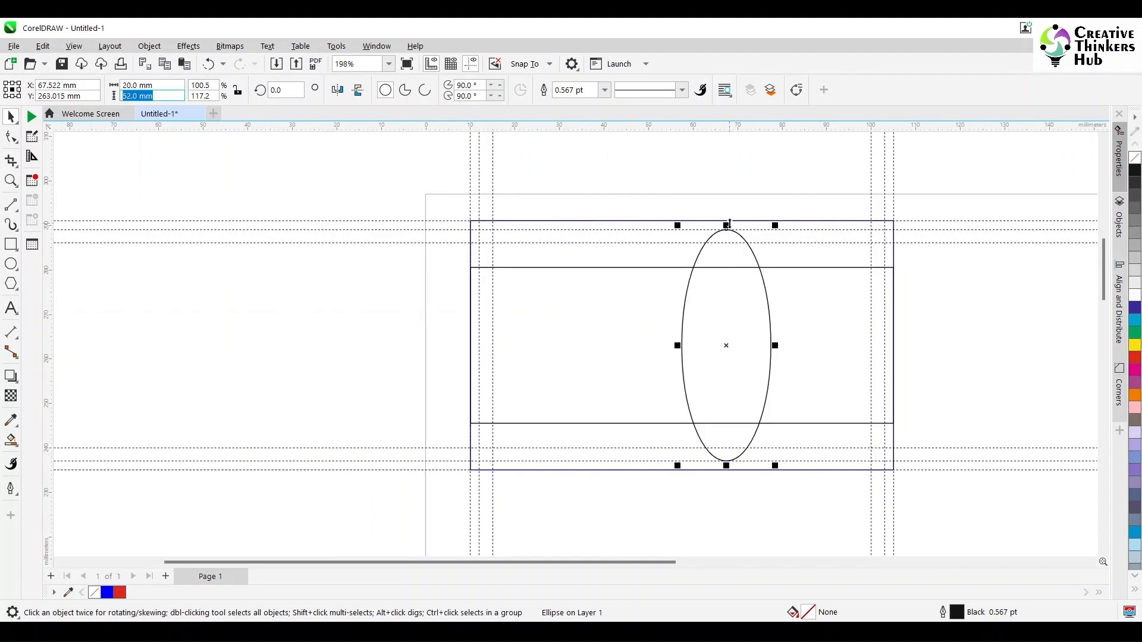
drag(730, 223, 726, 240)
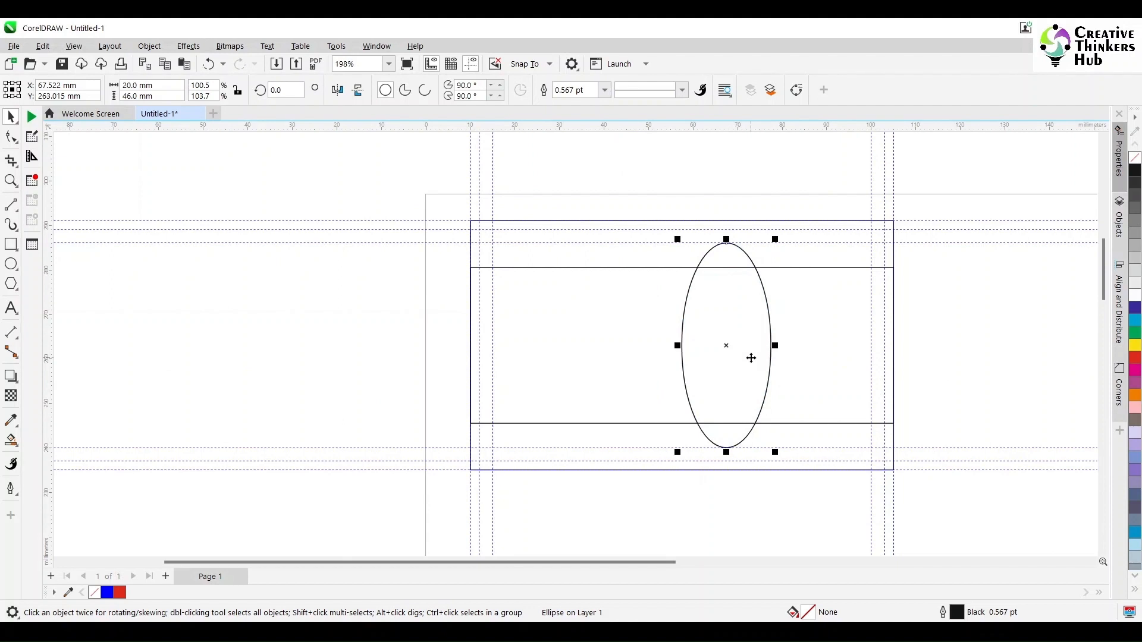
Rotate the ellipse 30° and duplicate it slightly to the right.
click(751, 358)
text(30)
key(Return)
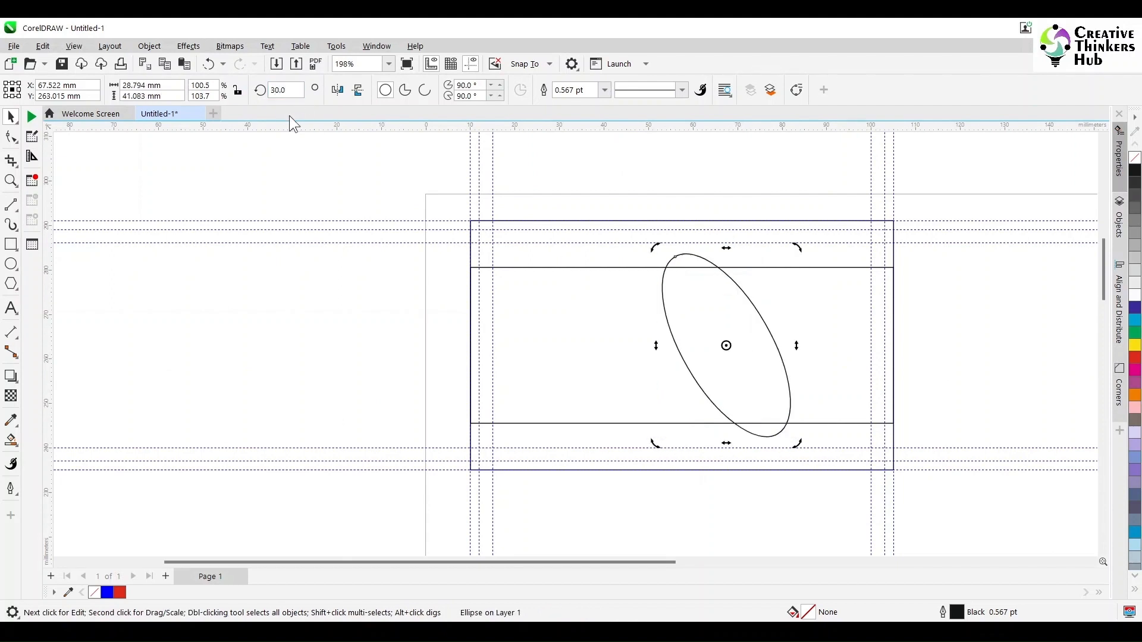
key(ctrl+d)
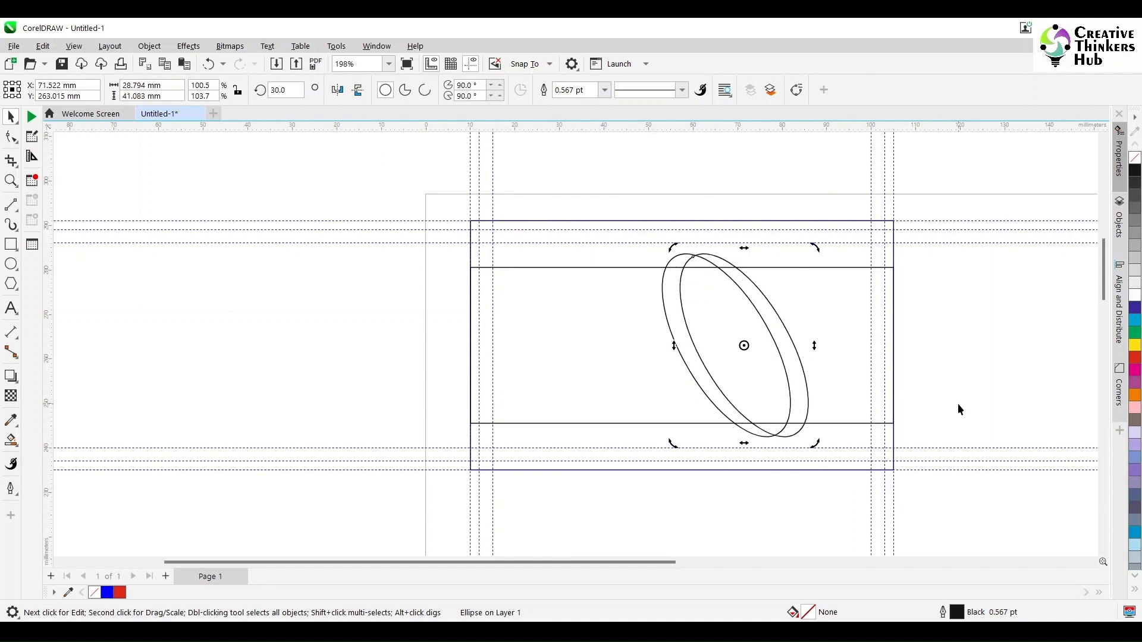
click(968, 322)
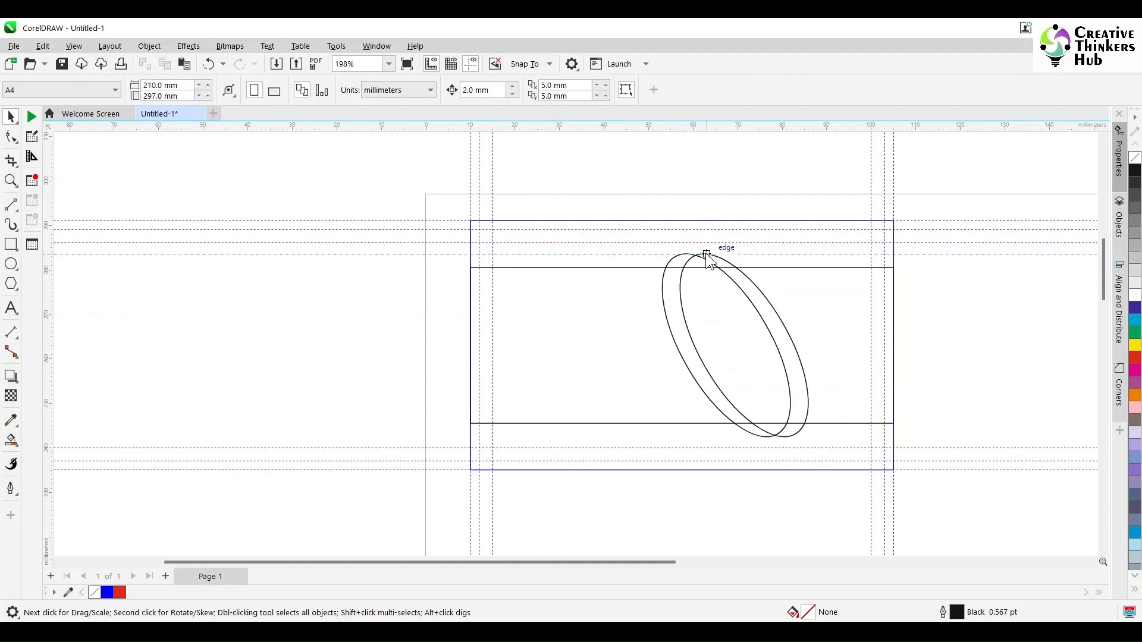
Move a guideline against the ellipses and draw 2-point lines tangent to their tops and bottoms.
drag(708, 257, 789, 443)
scroll(699, 275, up, 3)
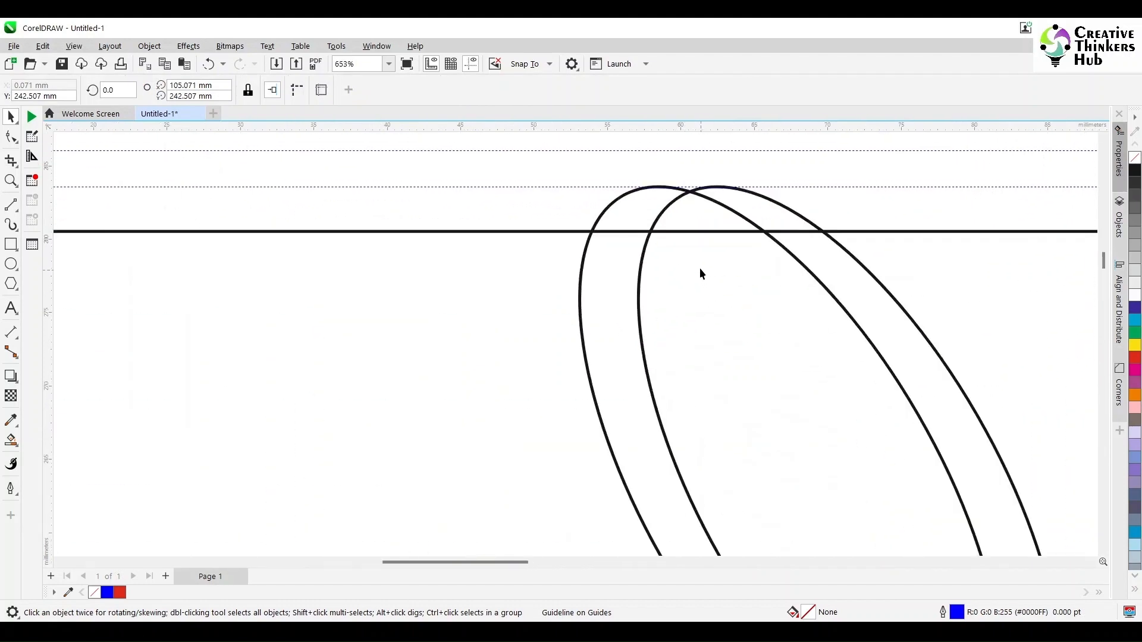
scroll(701, 273, up, 2)
scroll(711, 268, up, 3)
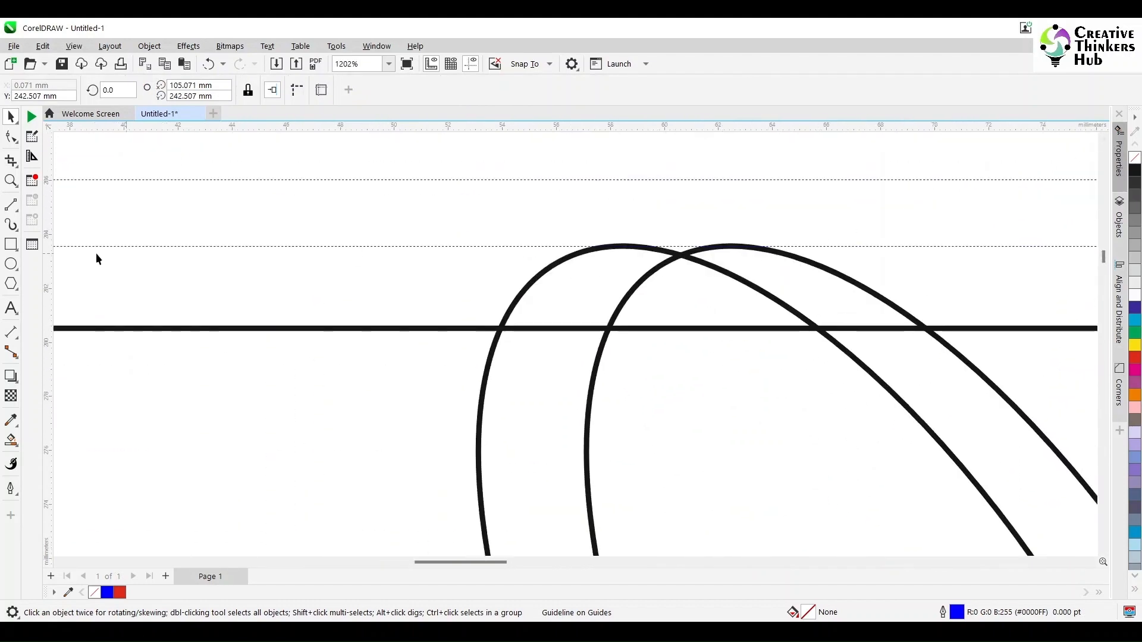
click(11, 204)
drag(532, 247, 844, 246)
scroll(854, 348, down, 2)
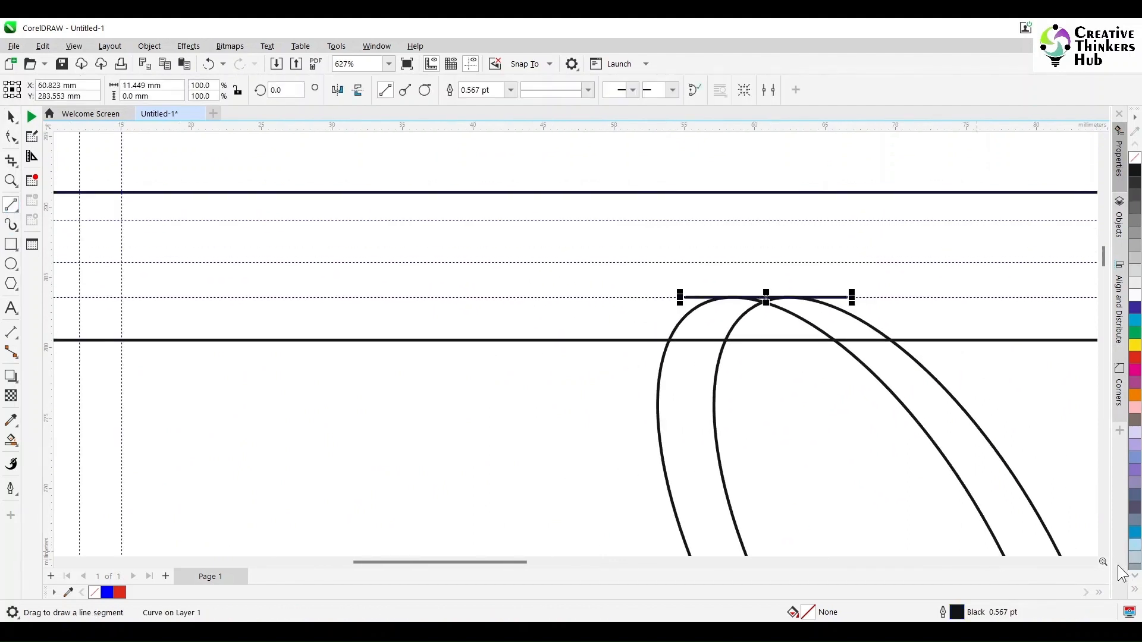
scroll(1010, 498, down, 3)
click(1105, 551)
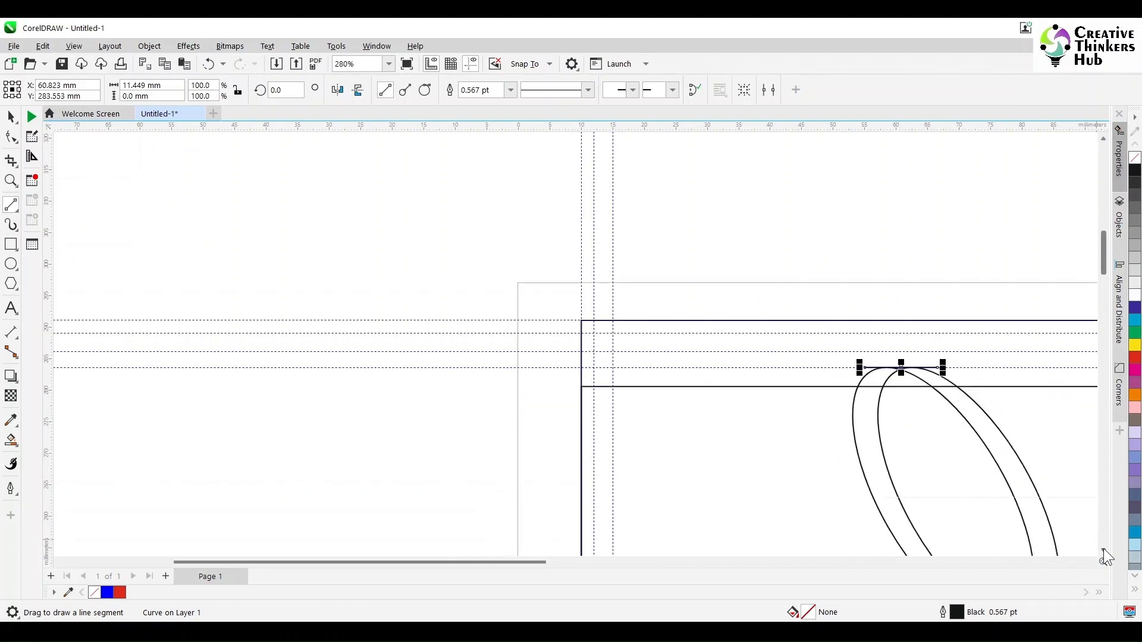
click(1104, 551)
scroll(1019, 439, up, 4)
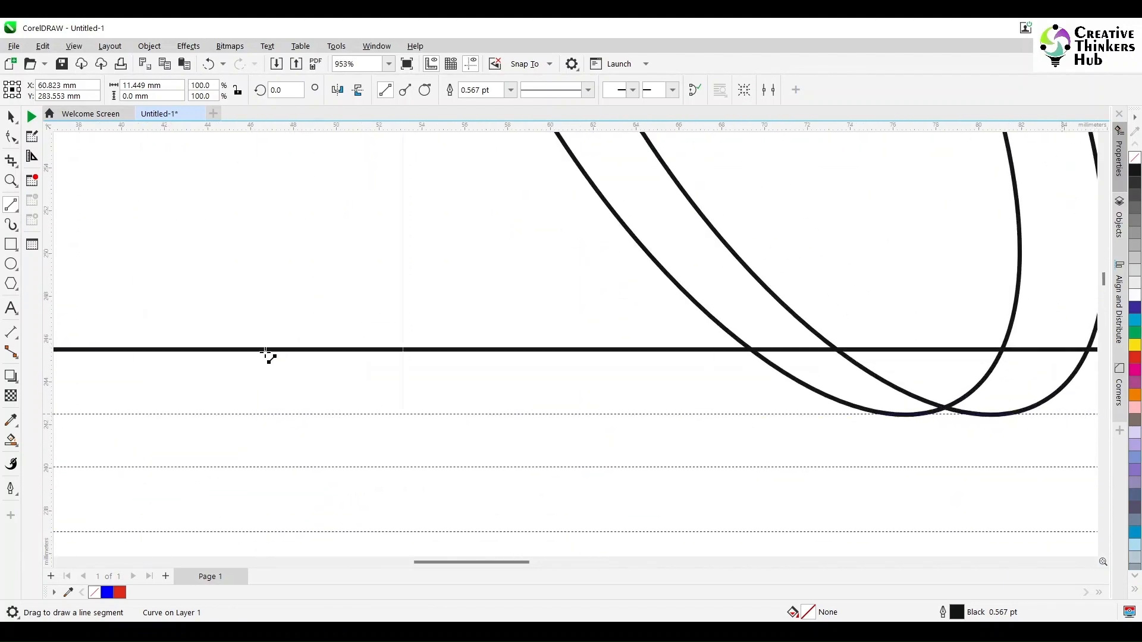
drag(797, 414, 979, 414)
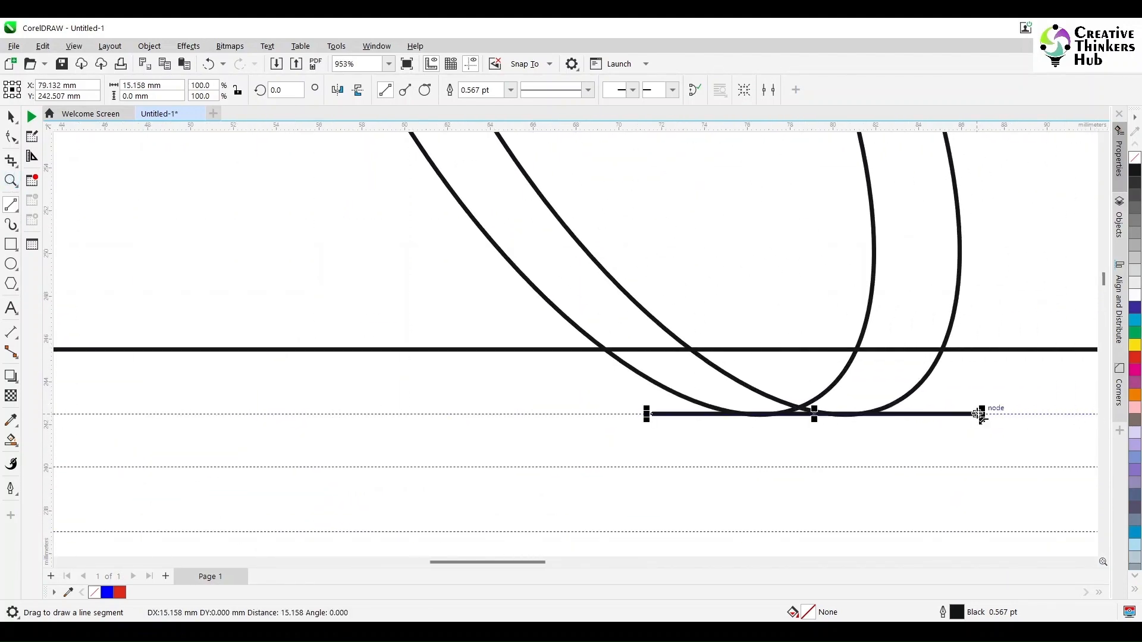
Smart Fill the left band and top arch between the ellipse outlines with red.
click(11, 442)
click(799, 412)
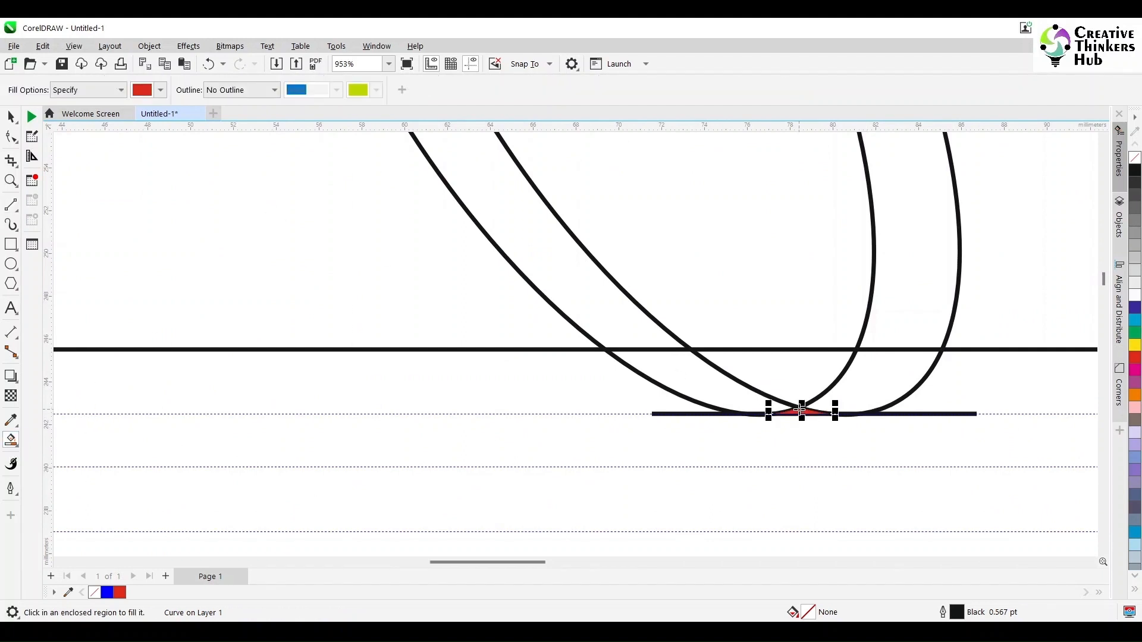
click(719, 394)
scroll(1105, 141, up, 5)
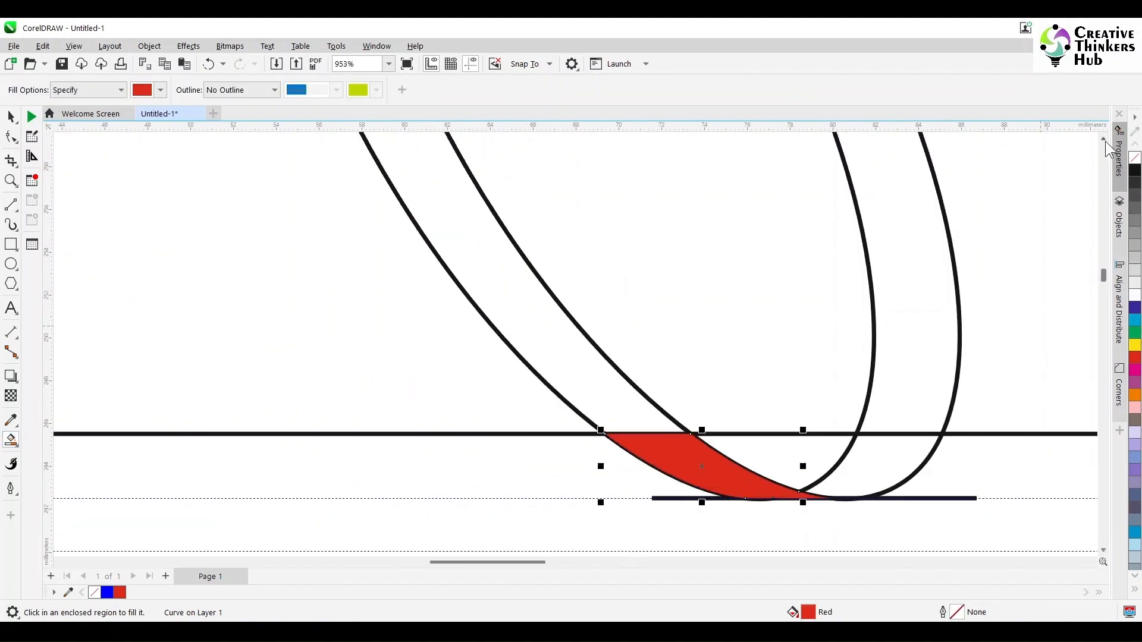
click(429, 412)
scroll(1105, 149, up, 6)
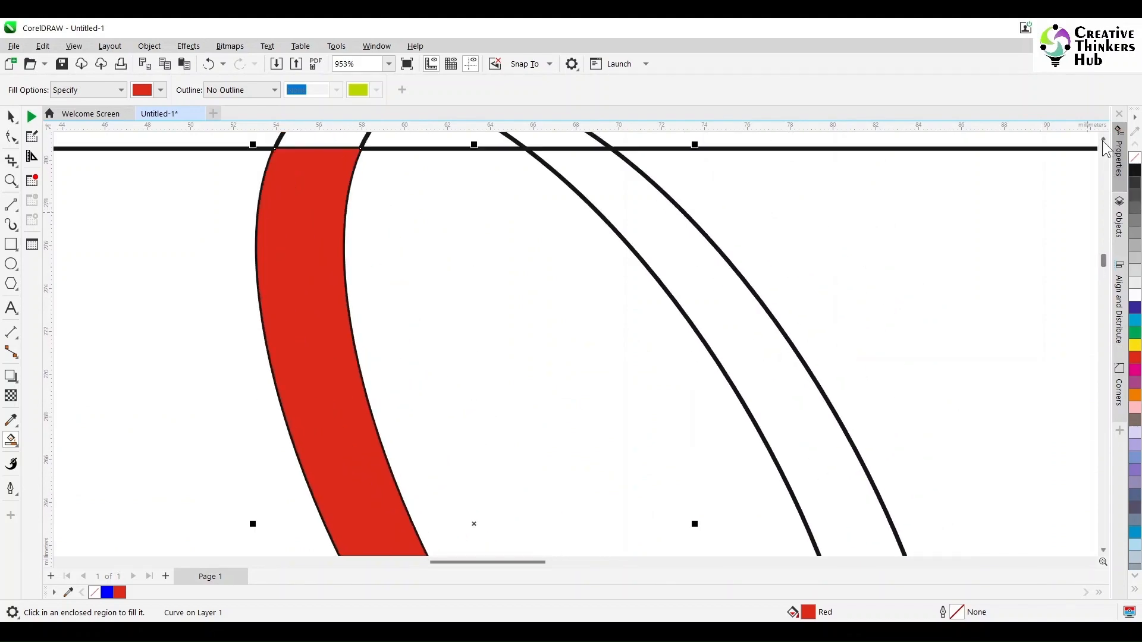
click(415, 217)
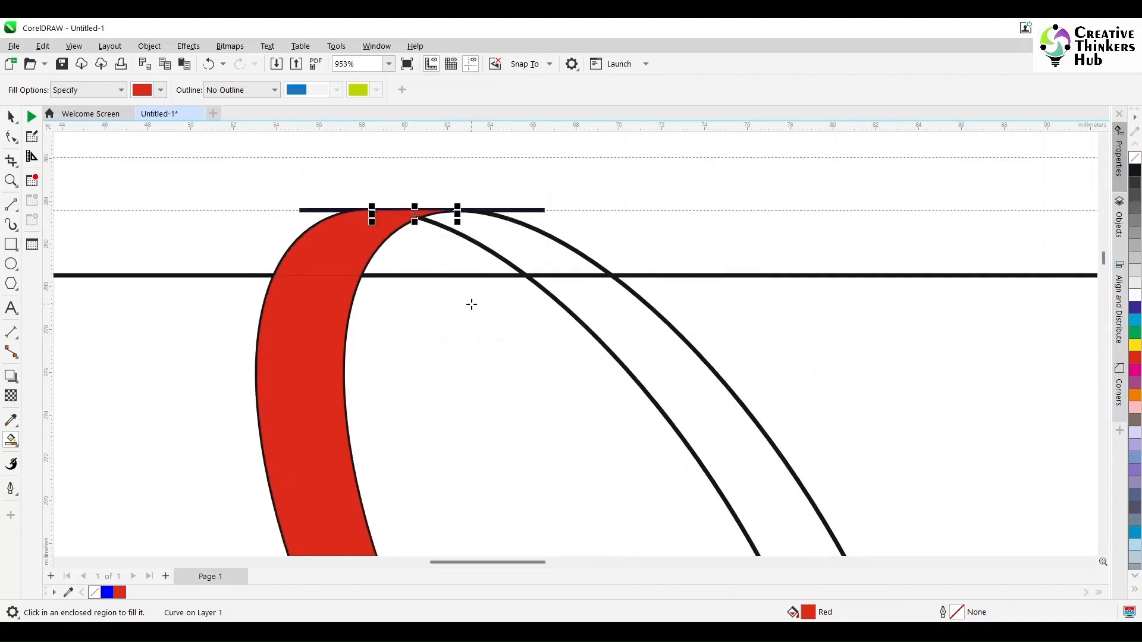
scroll(472, 304, down, 5)
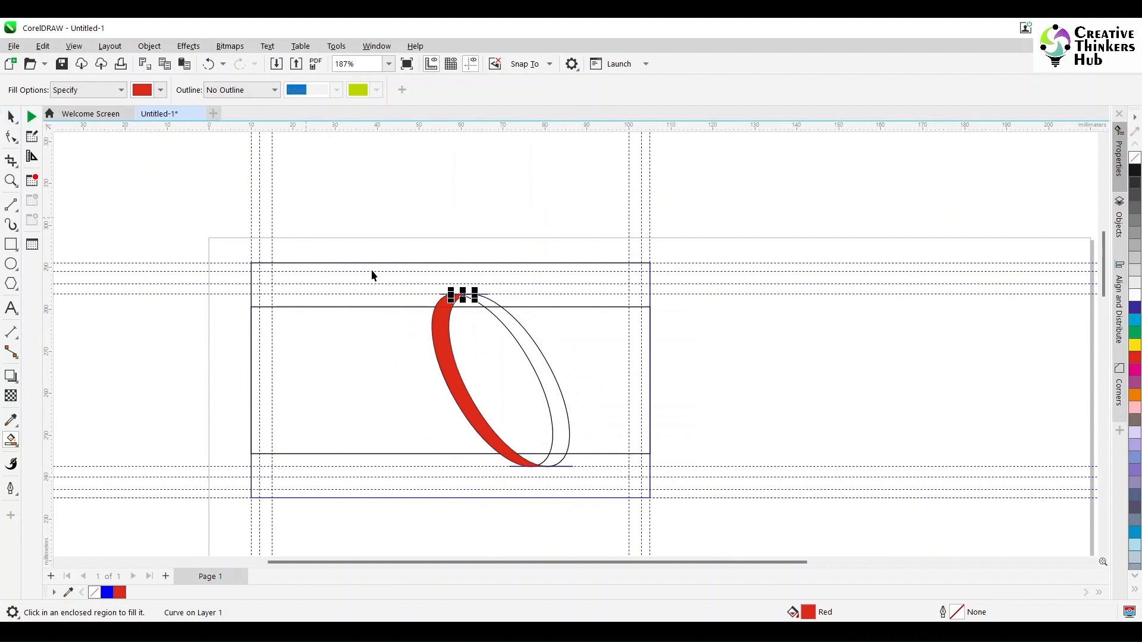
Select the two ellipse outlines and top cap line, deleting them and then restoring them.
key(space)
click(519, 346)
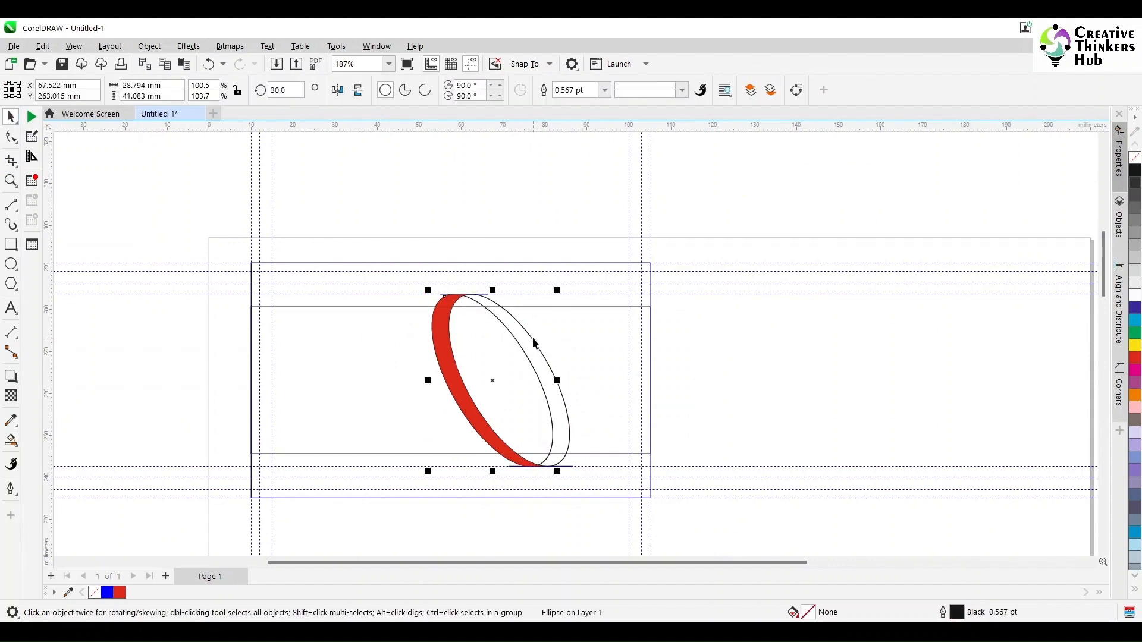
shift+click(532, 337)
scroll(487, 296, left, 2)
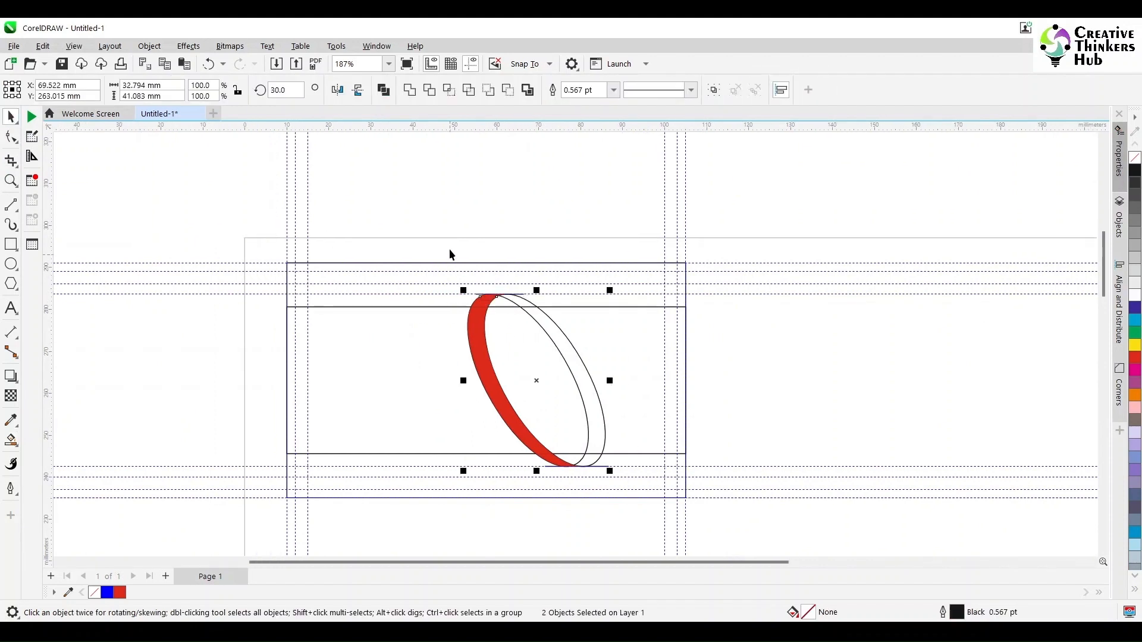
drag(450, 238, 536, 295)
scroll(545, 291, up, 4)
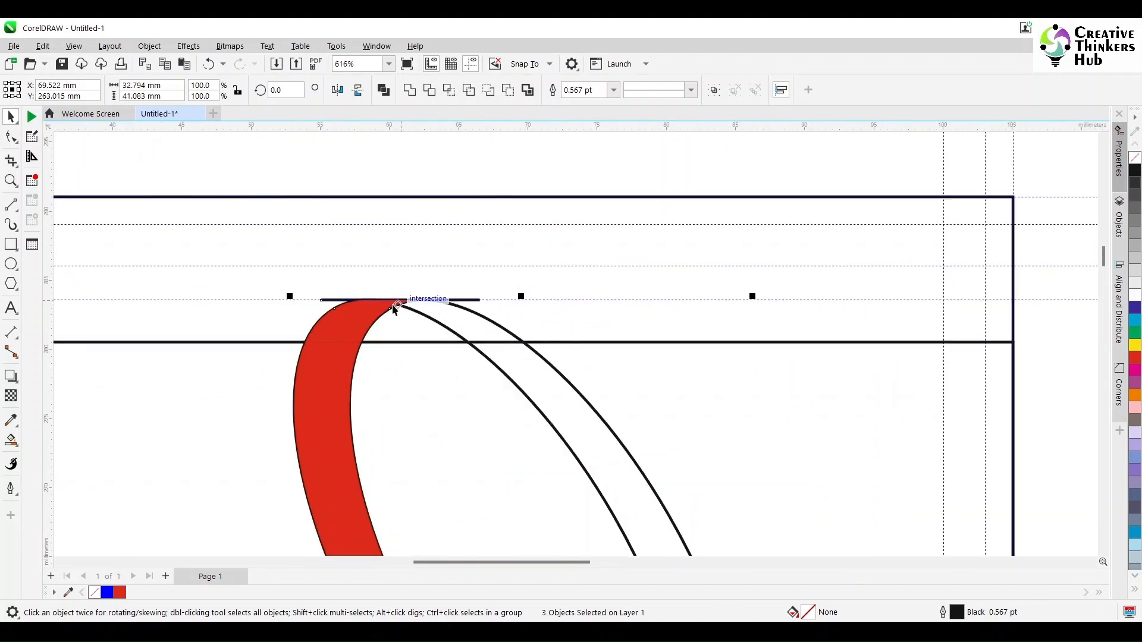
key(Delete)
key(ctrl+z)
Group the two ellipse outlines and both cap lines into one four-object group over the red band.
scroll(735, 399, down, 2)
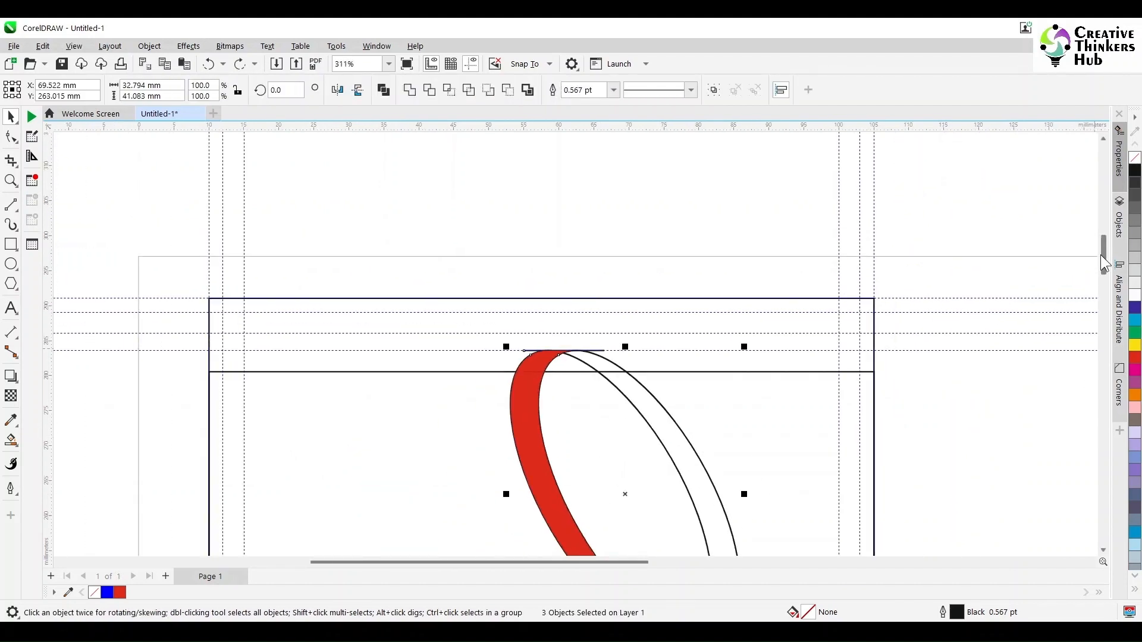
drag(1103, 263, 1103, 288)
shift+click(661, 390)
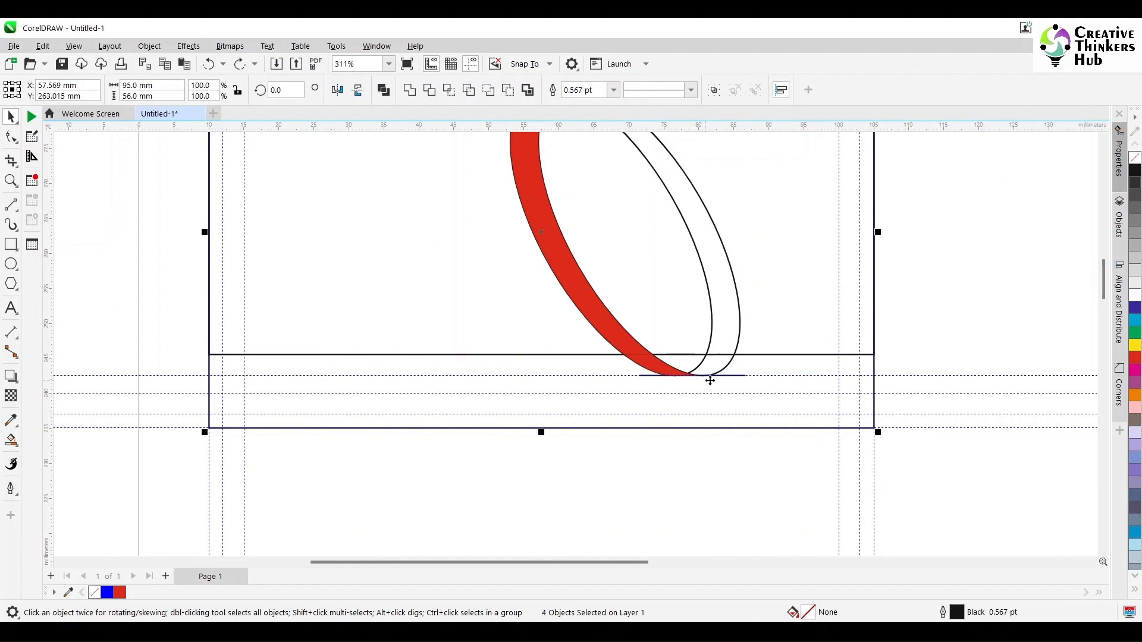
shift+click(745, 386)
drag(607, 447, 768, 373)
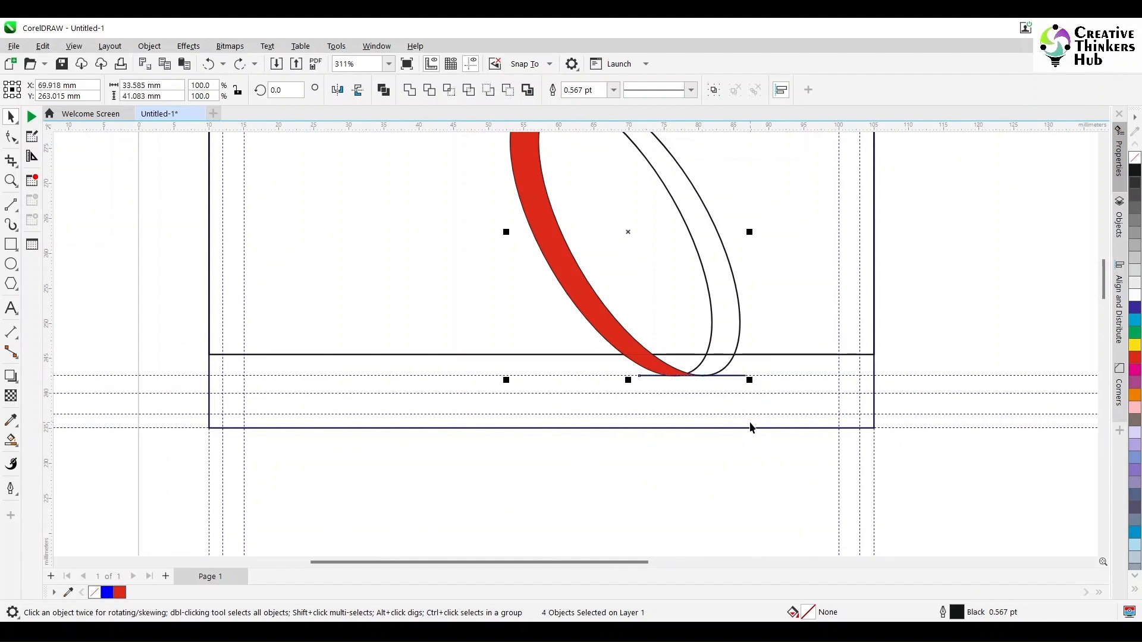
key(Delete)
key(ctrl+z)
key(ctrl+g)
drag(628, 236, 925, 288)
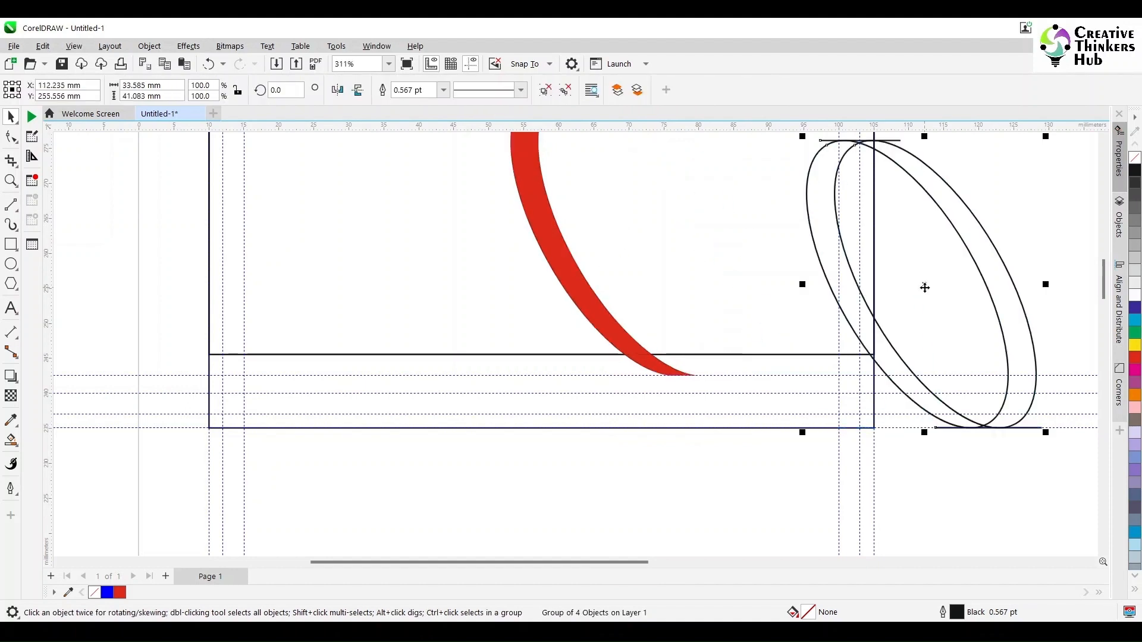
key(ctrl+z)
scroll(501, 152, up, 2)
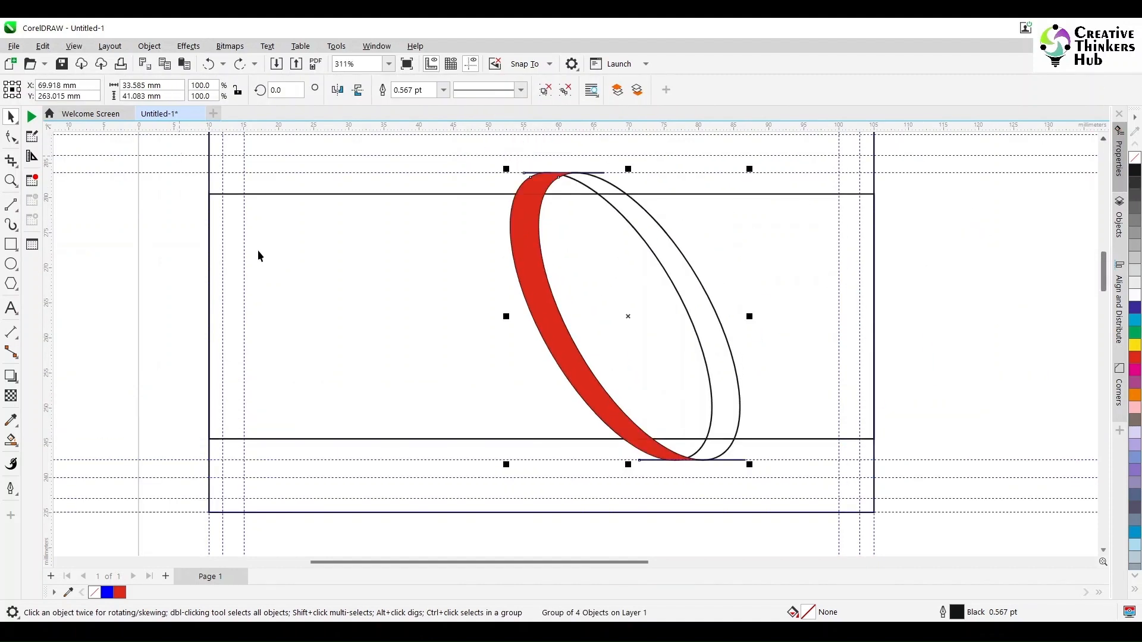
click(778, 232)
Lock the card background rectangle in place.
right_click(814, 152)
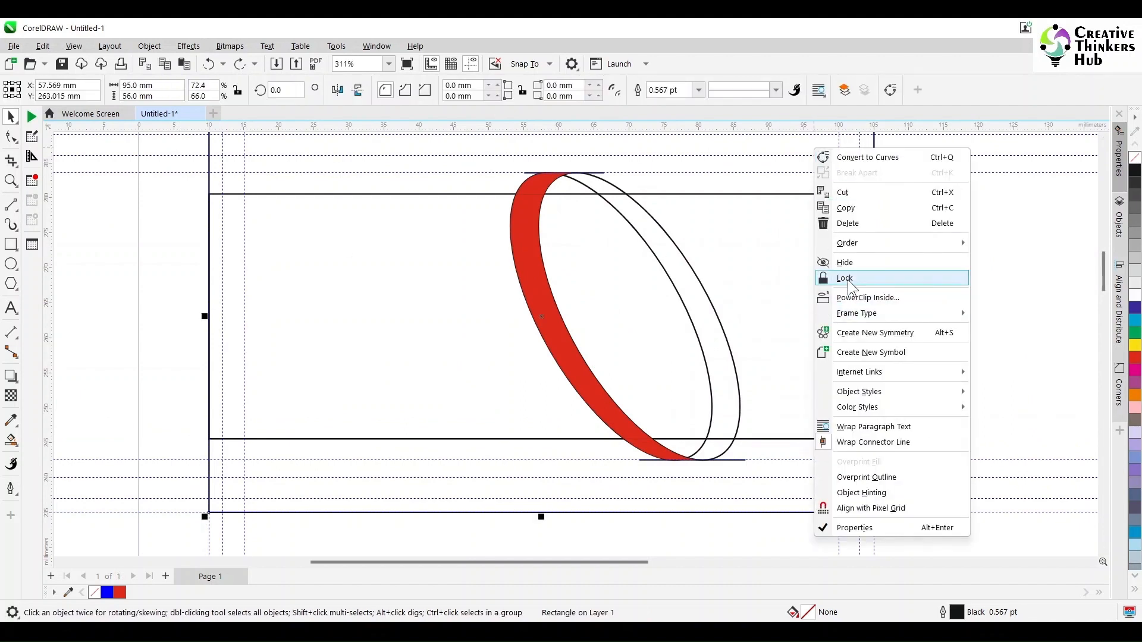
click(868, 277)
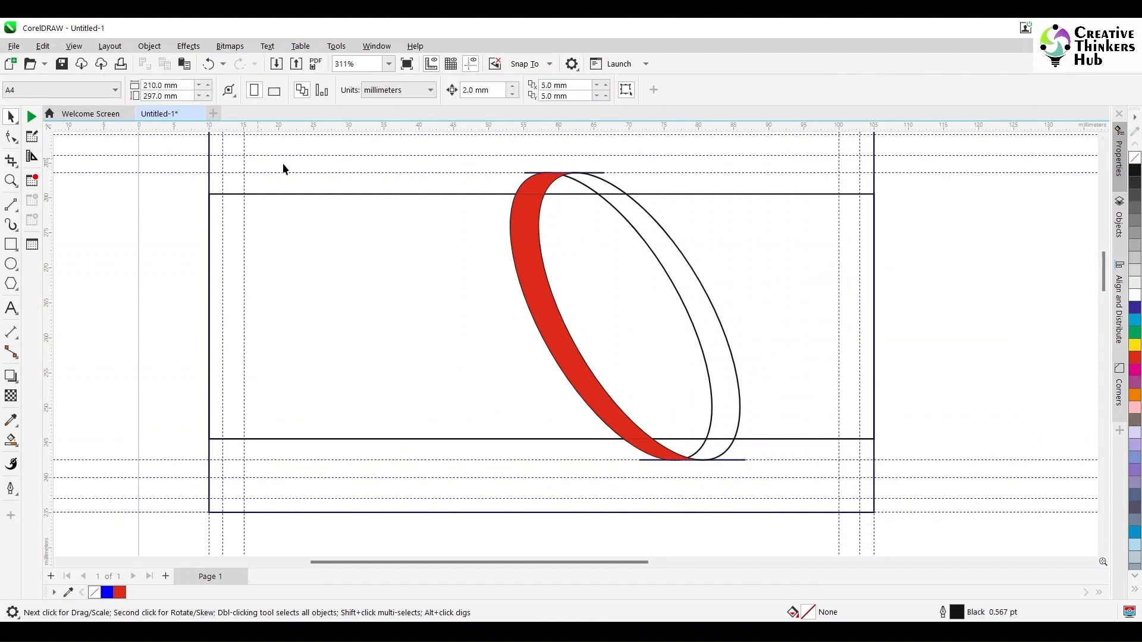
drag(490, 186, 705, 519)
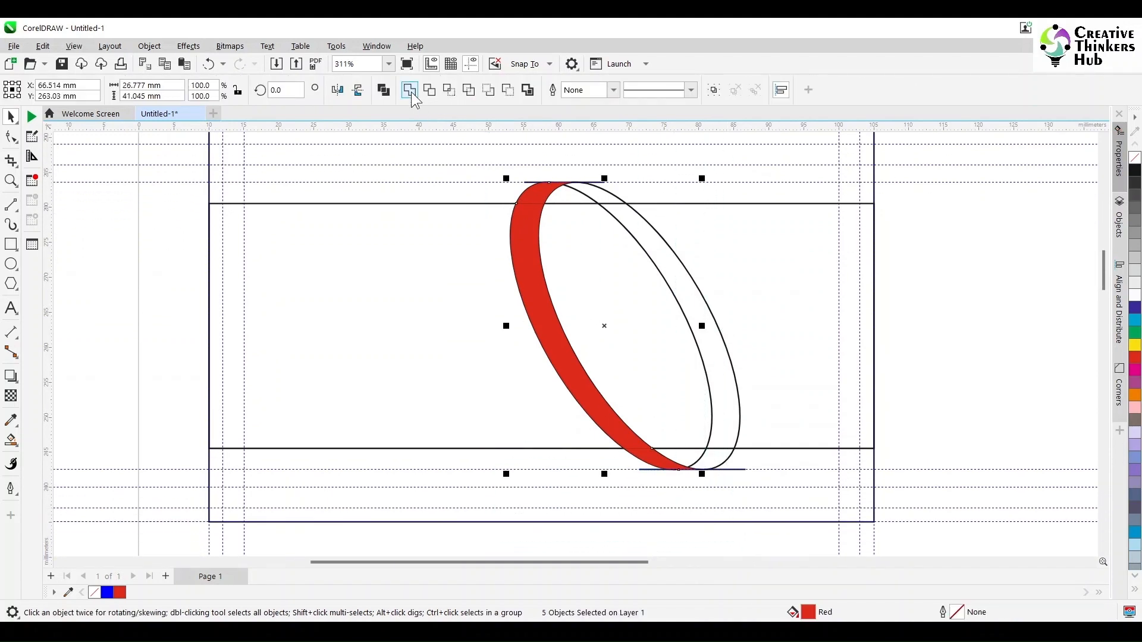
click(946, 381)
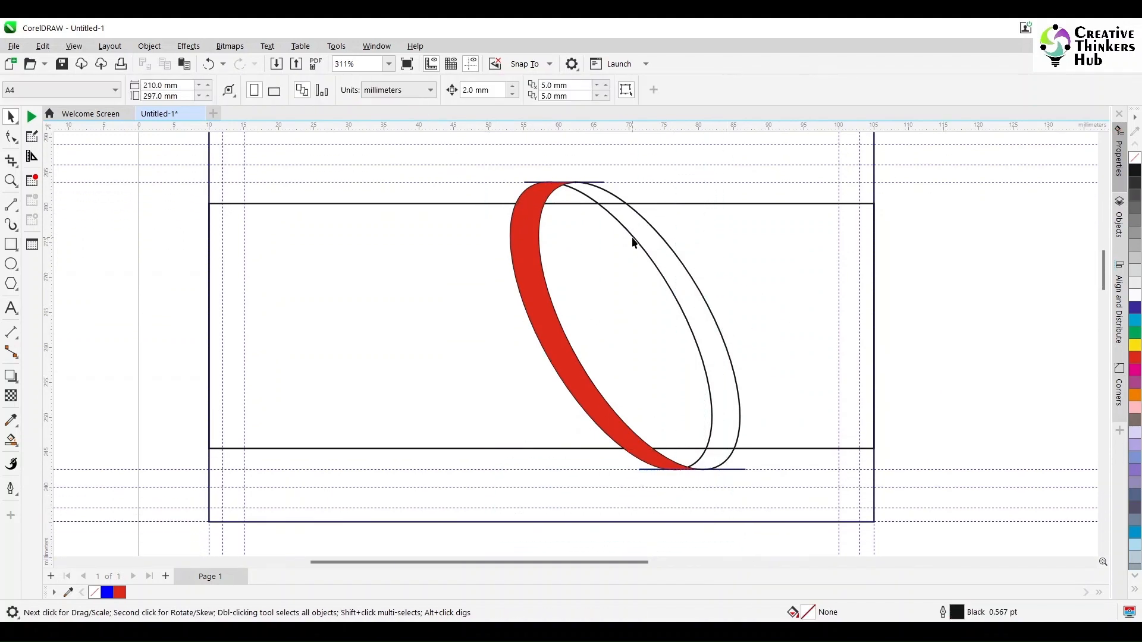
Smart Fill the top and bottom overlap pieces with C0 M100 Y100 K50, then move the outline group right.
click(12, 441)
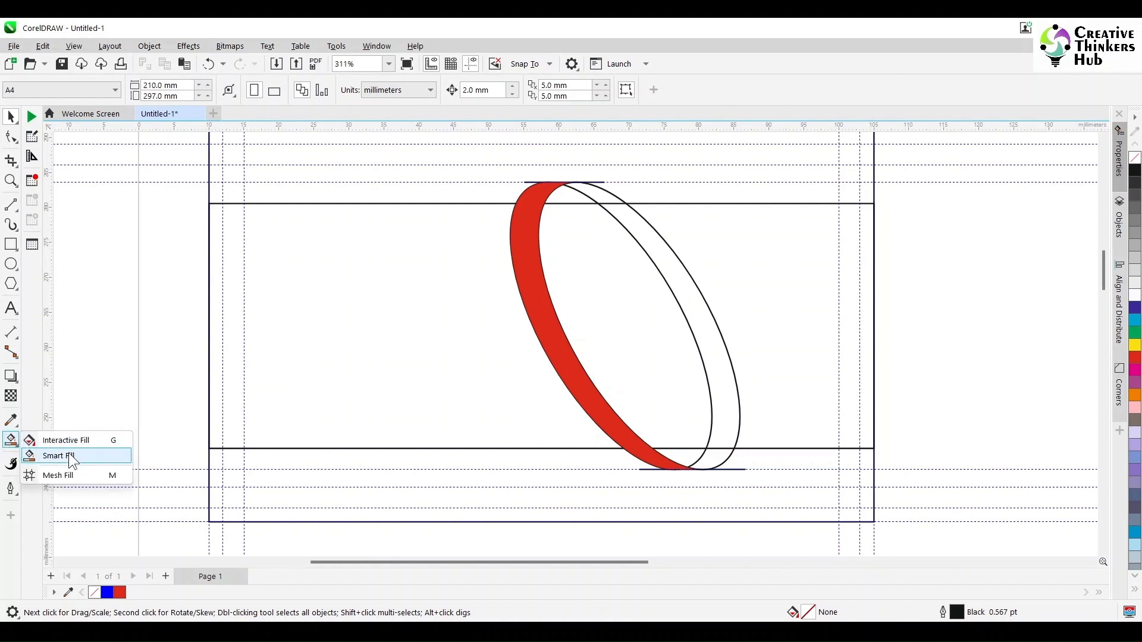
click(54, 456)
click(160, 90)
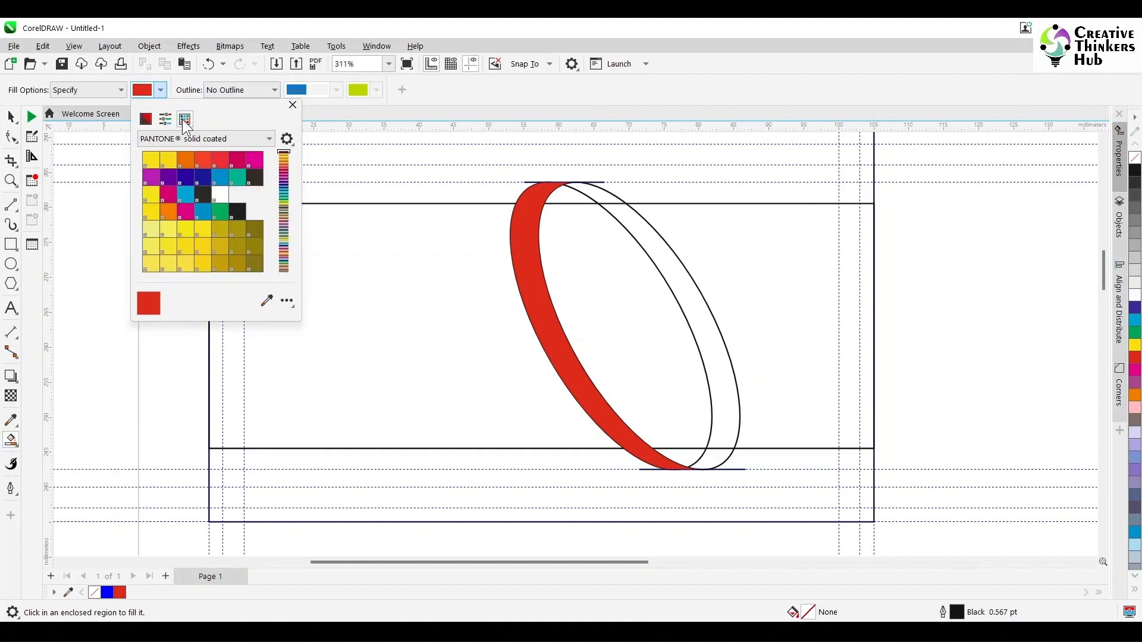
click(166, 119)
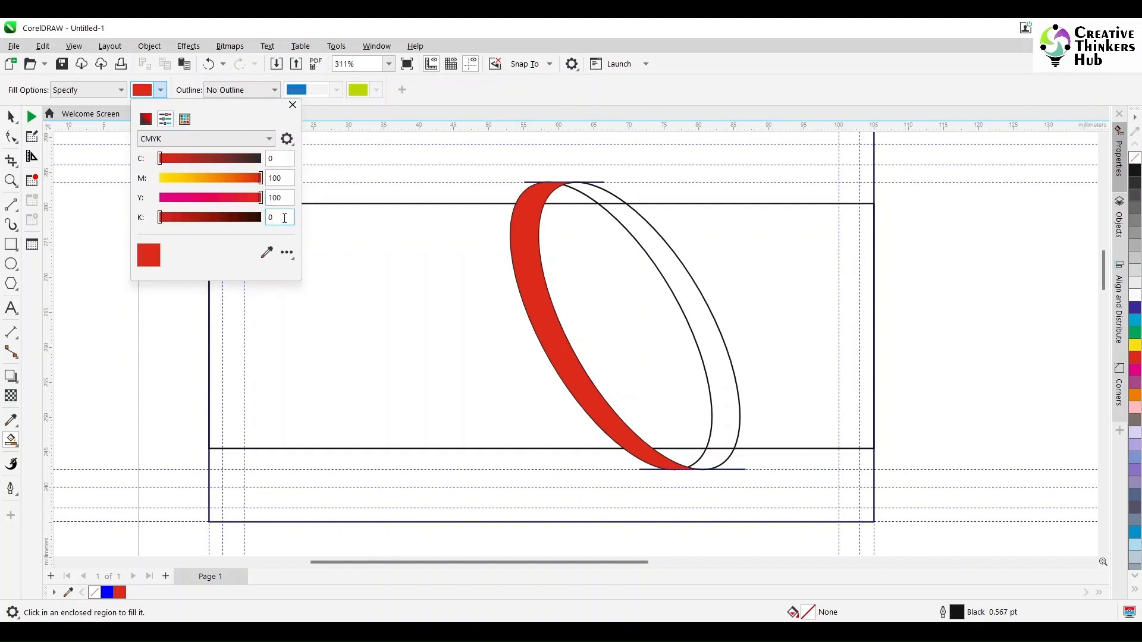
text(50)
key(Return)
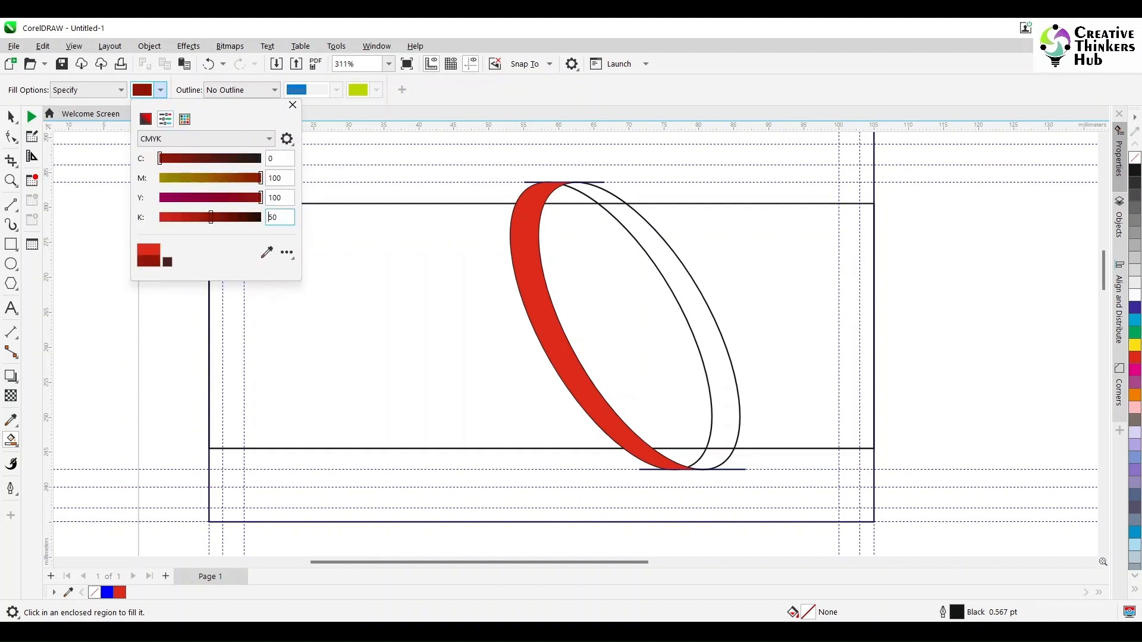
click(603, 198)
click(708, 458)
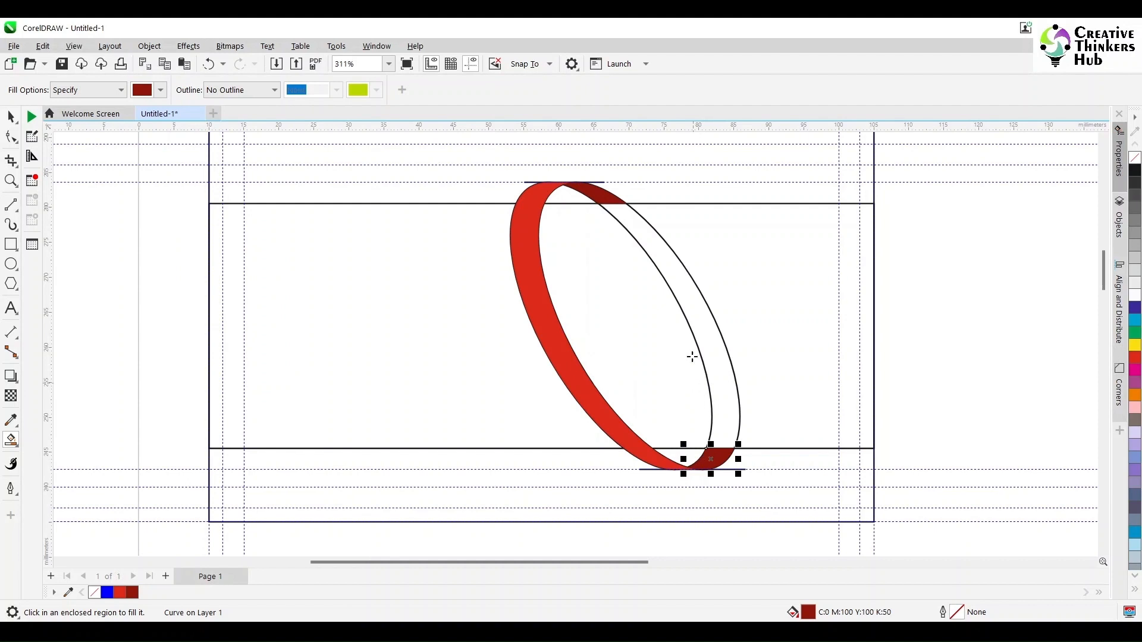
key(space)
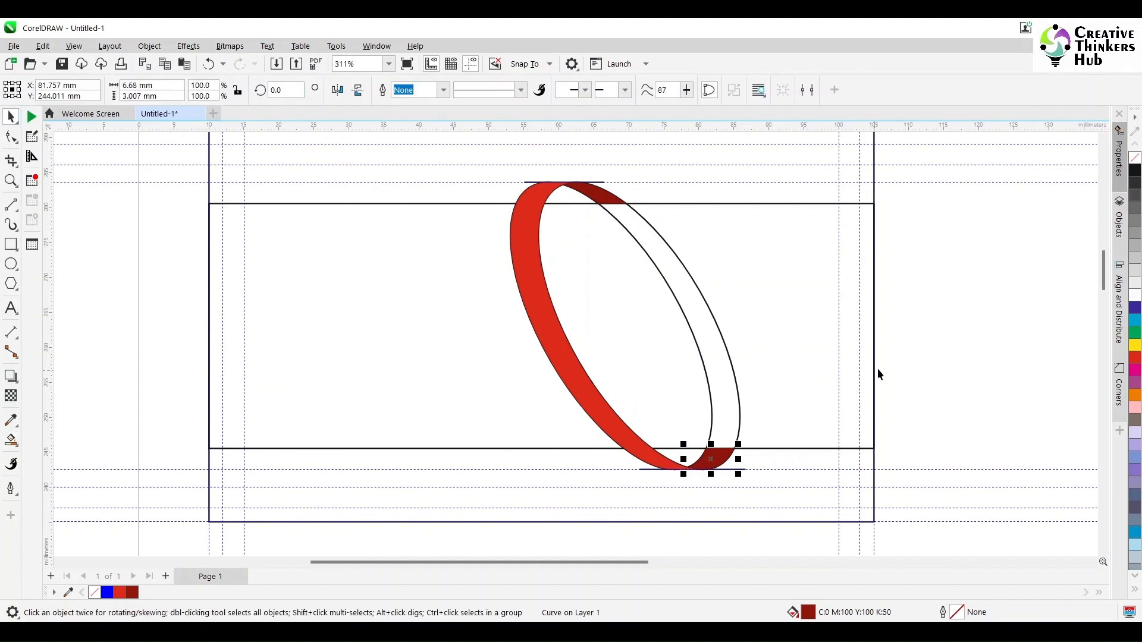
drag(733, 368, 1075, 368)
Move the outline group further right and delete the upper and lower horizontal guidelines, then undo.
drag(963, 329, 1069, 328)
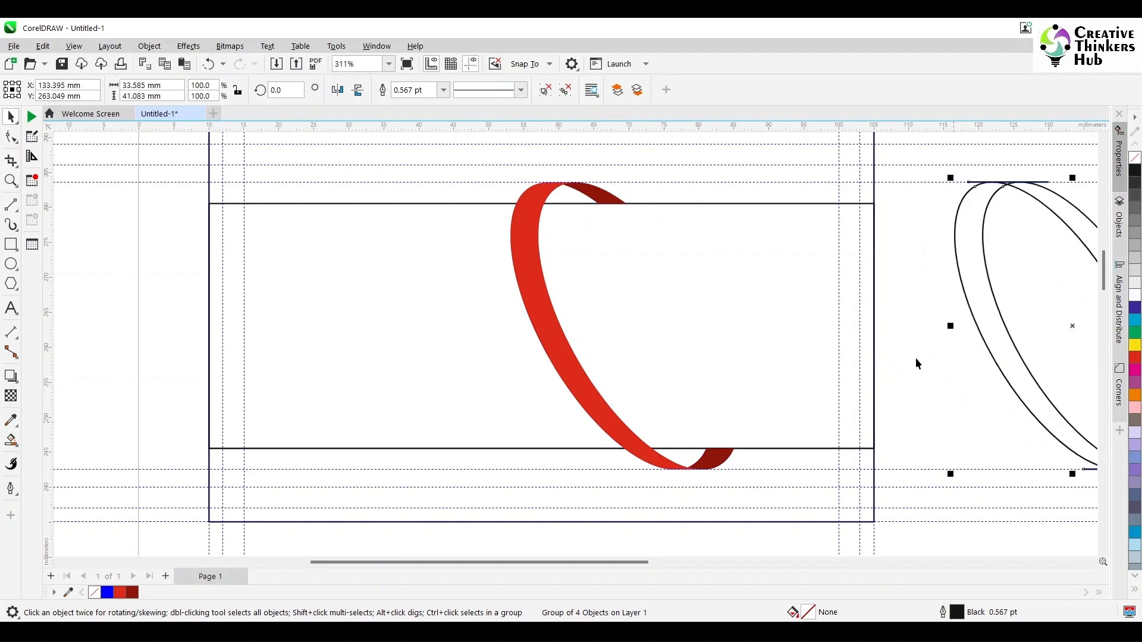
click(951, 370)
click(704, 182)
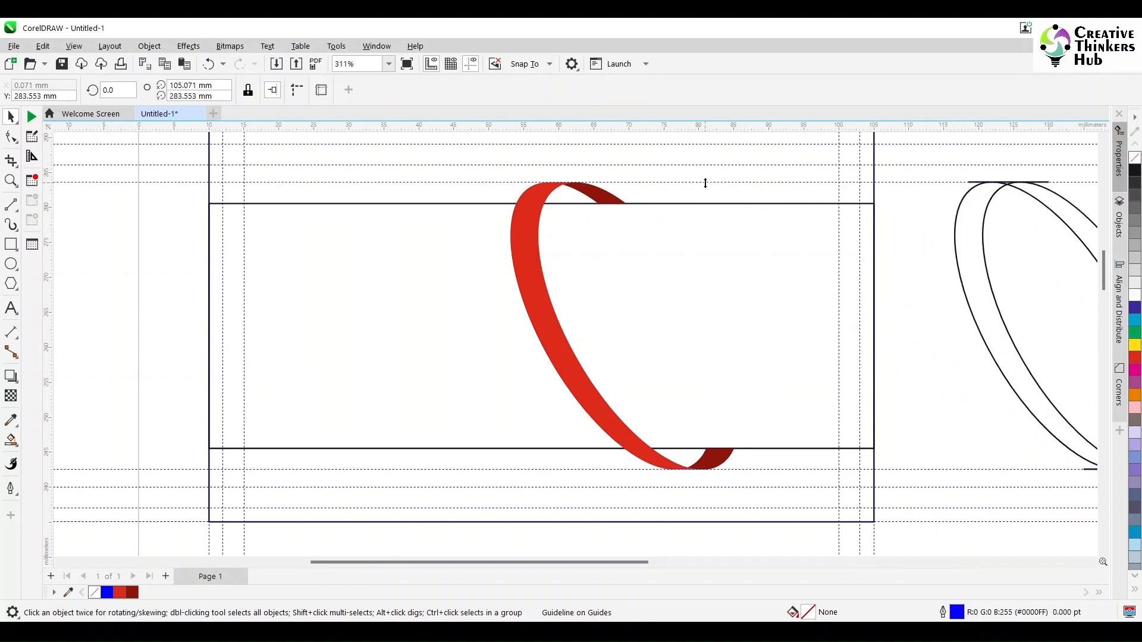
key(Delete)
click(748, 470)
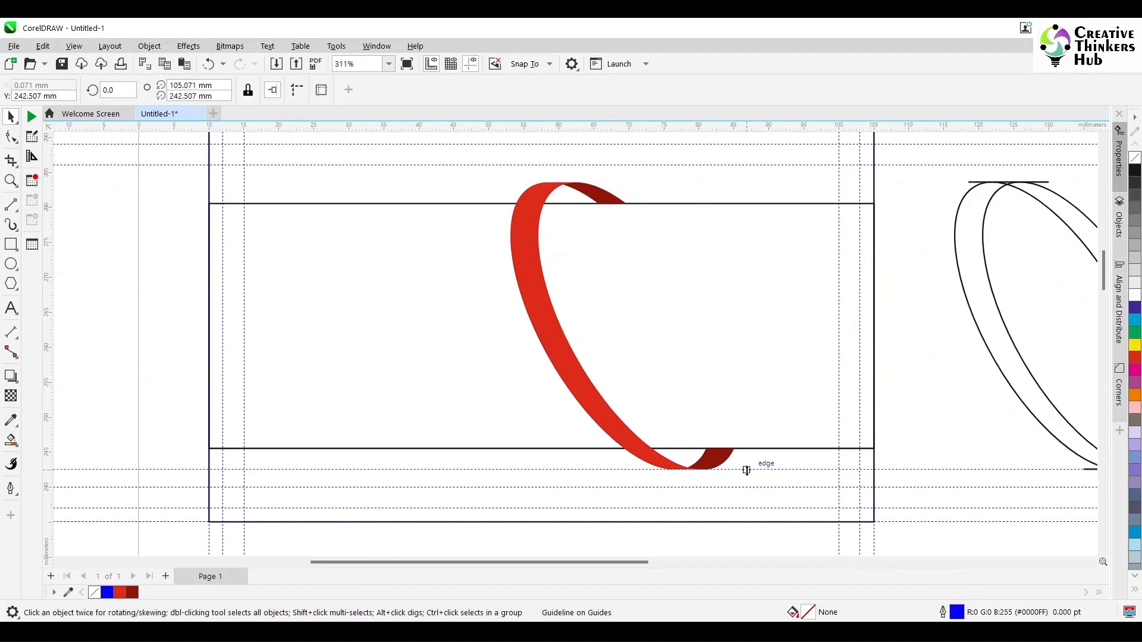
key(Delete)
click(1011, 354)
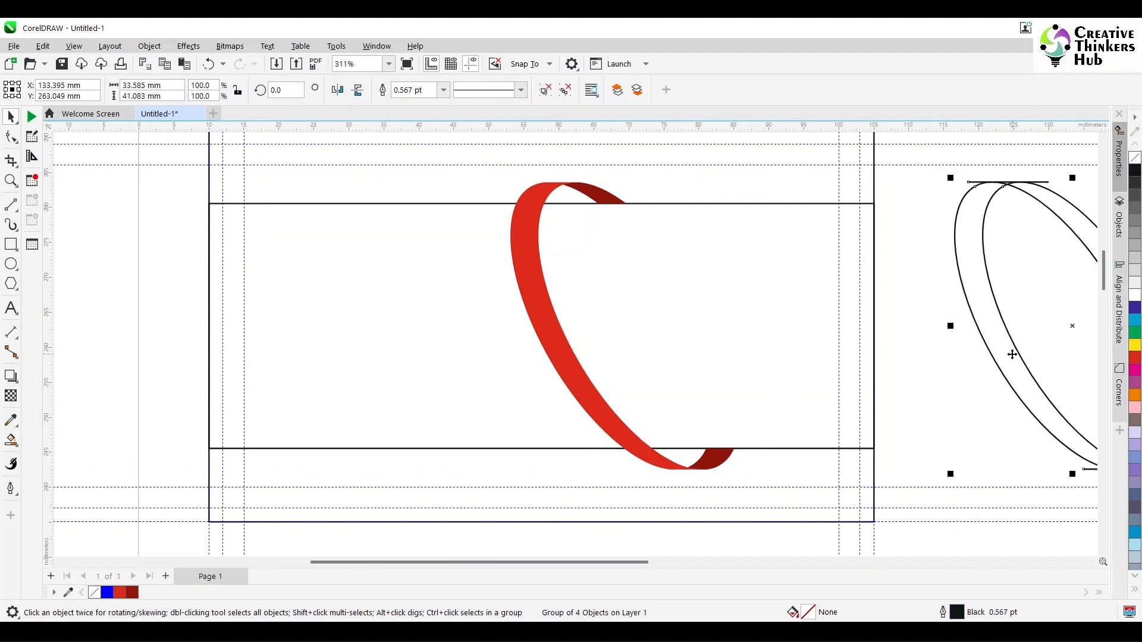
key(ctrl+z)
key(ctrl+z)
key(ctrl+z)
key(ctrl+z)
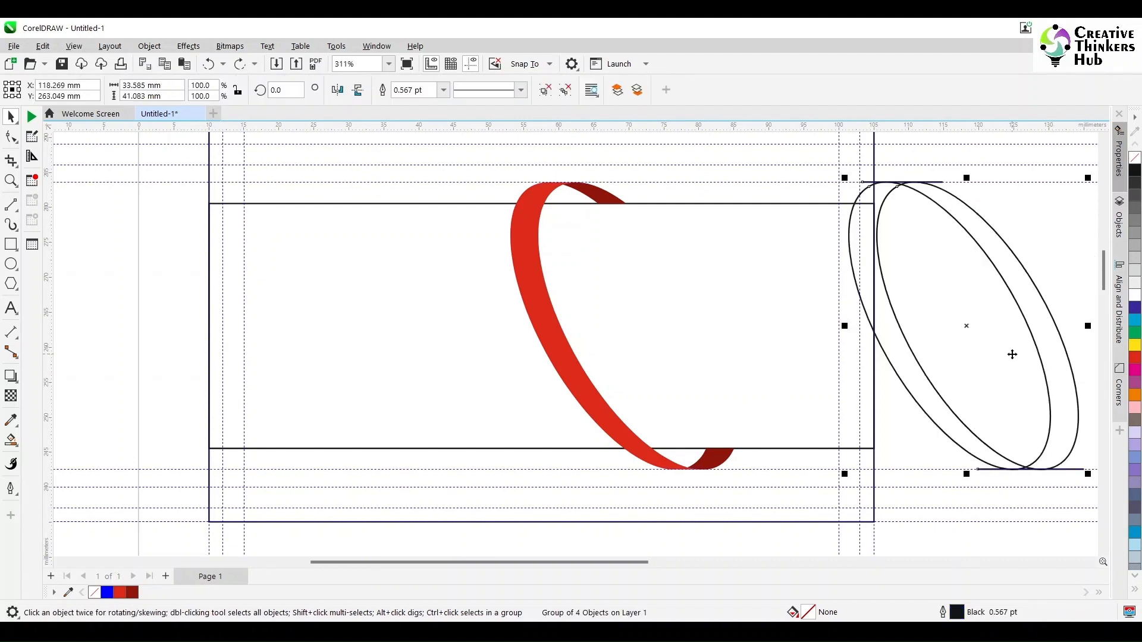
click(991, 355)
Nudge the ring's outline group to sit about 1 mm right of the red fills.
click(687, 317)
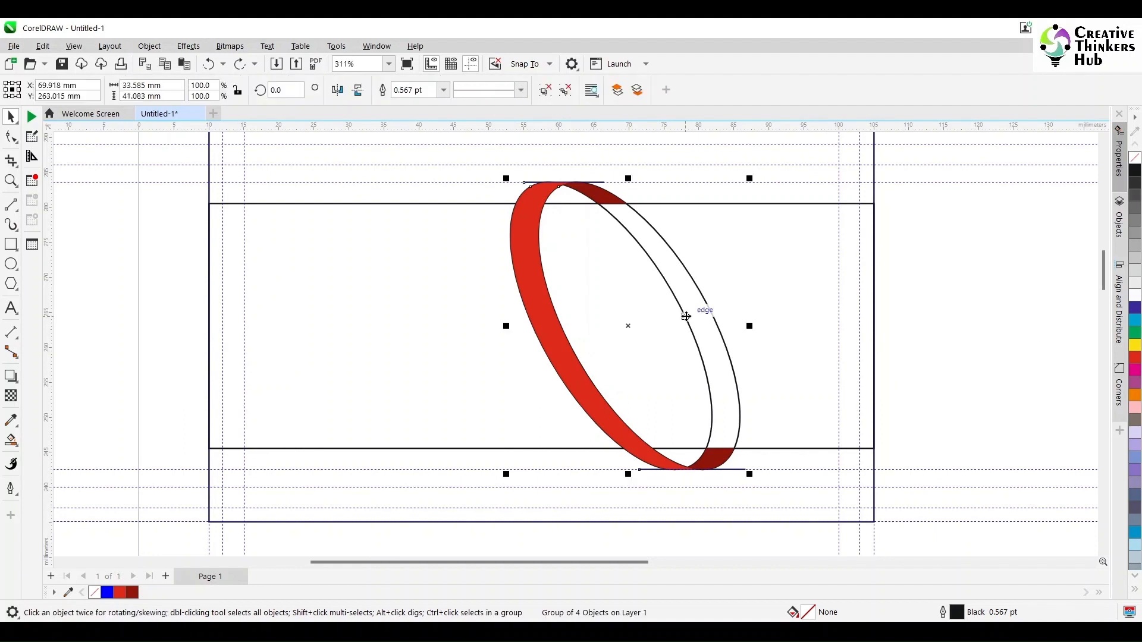
key(Right)
key(Left)
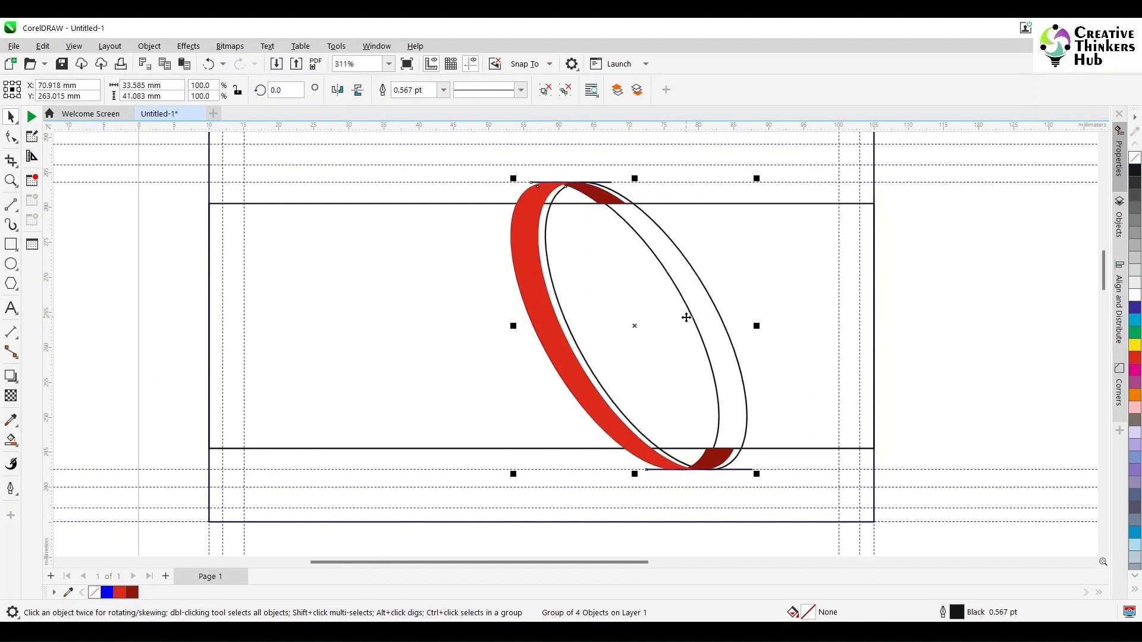
scroll(653, 281, up, 2)
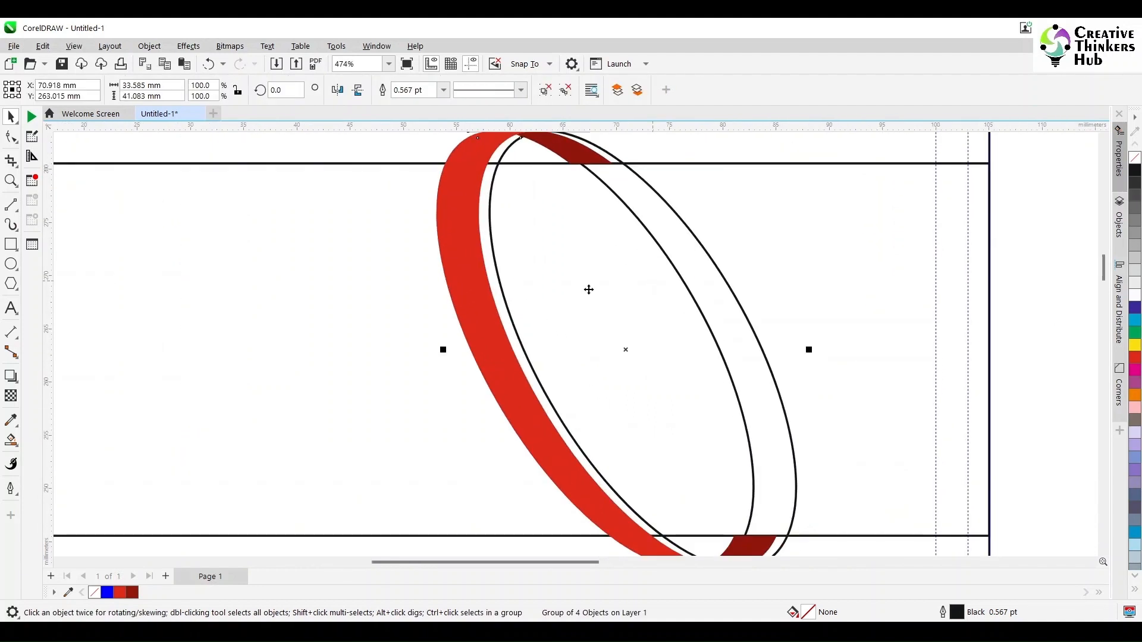
Smart Fill the strip inside the red band with red at K 20.
click(11, 440)
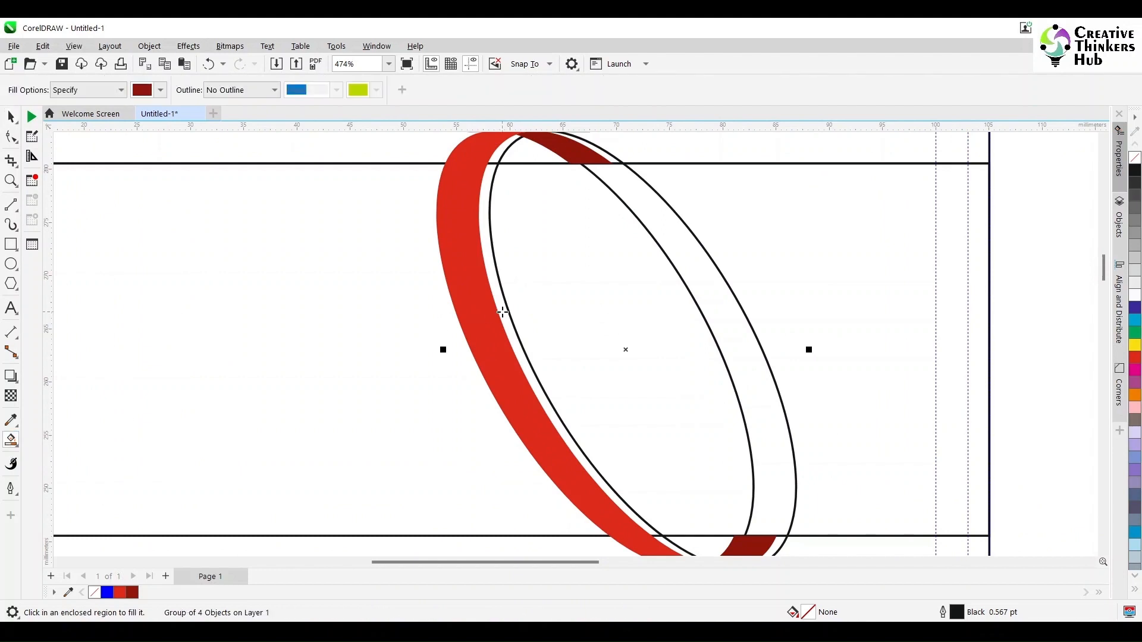
click(160, 90)
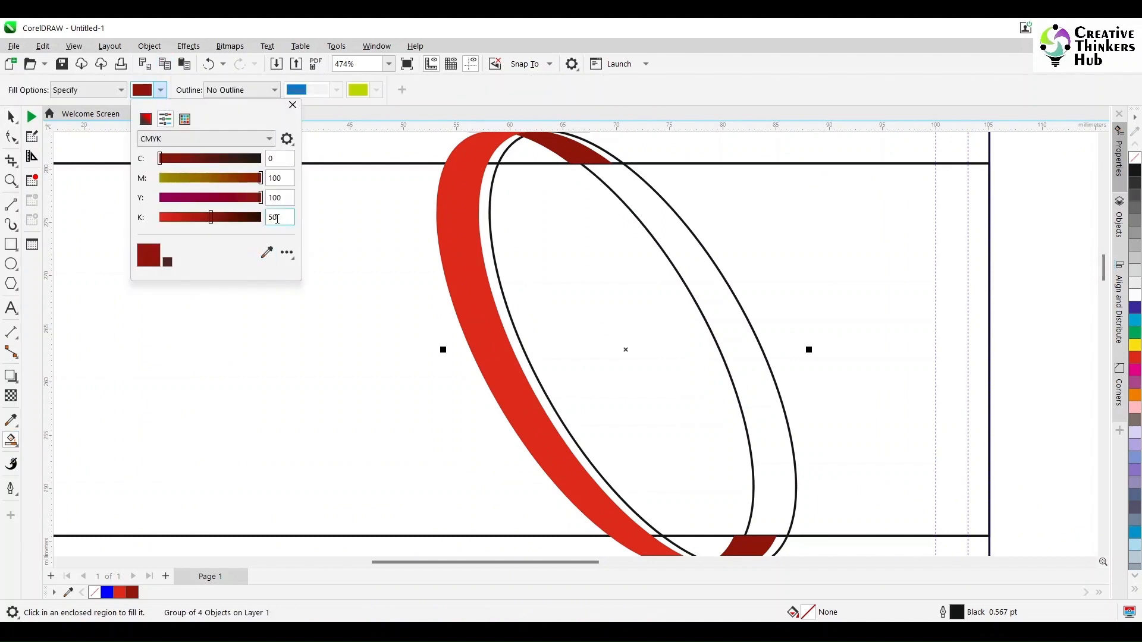
text(20)
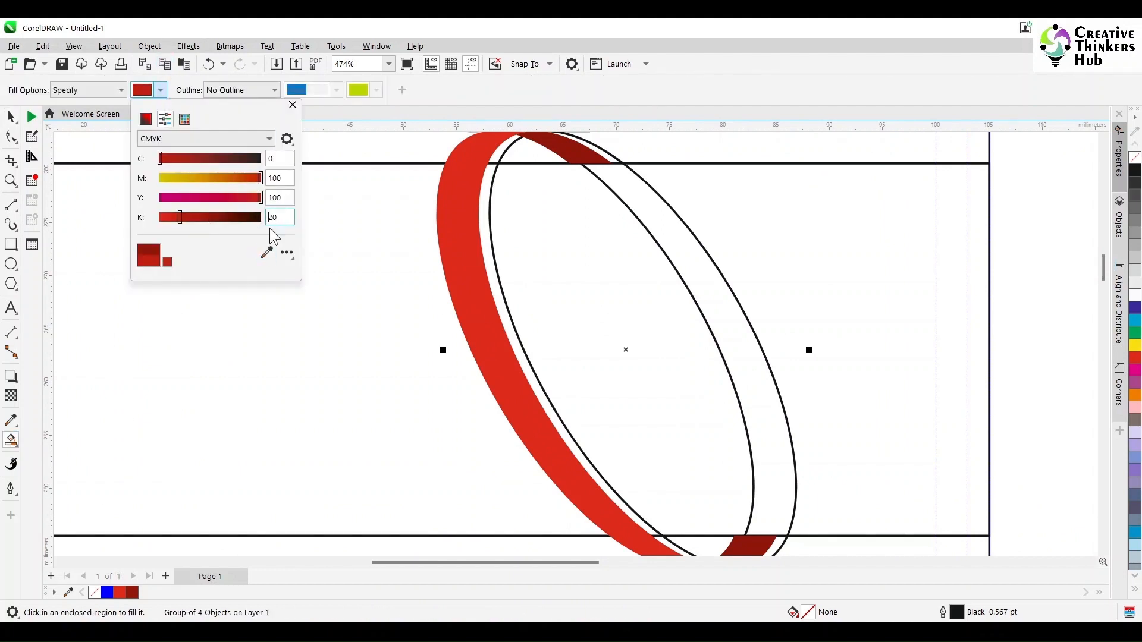
click(498, 271)
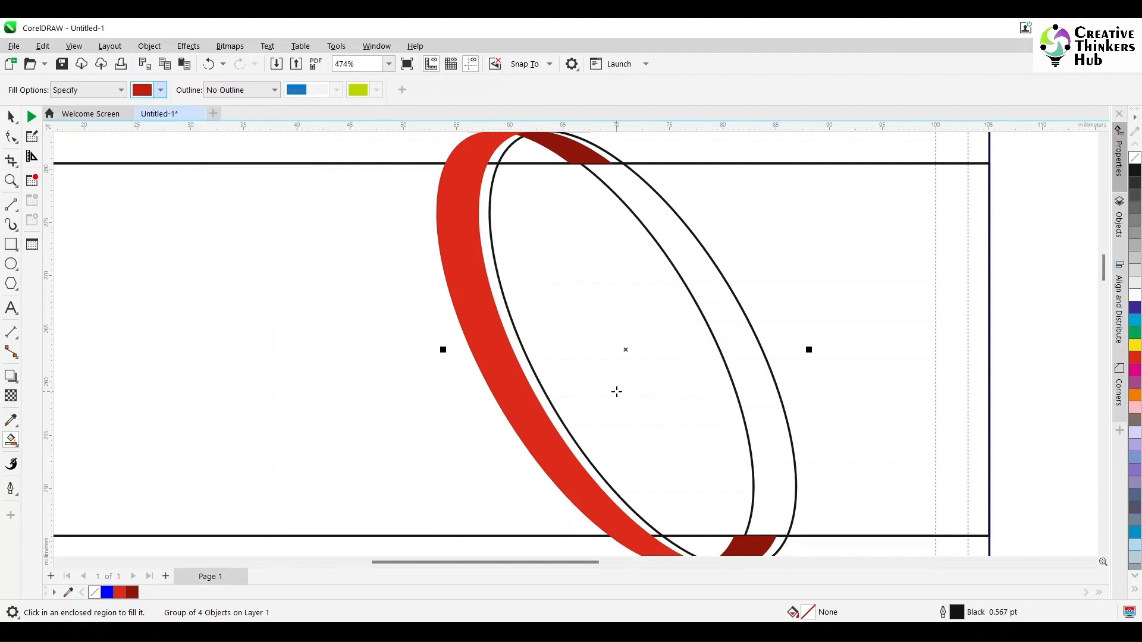
click(555, 417)
Nudge the outline group one more step to the right.
key(space)
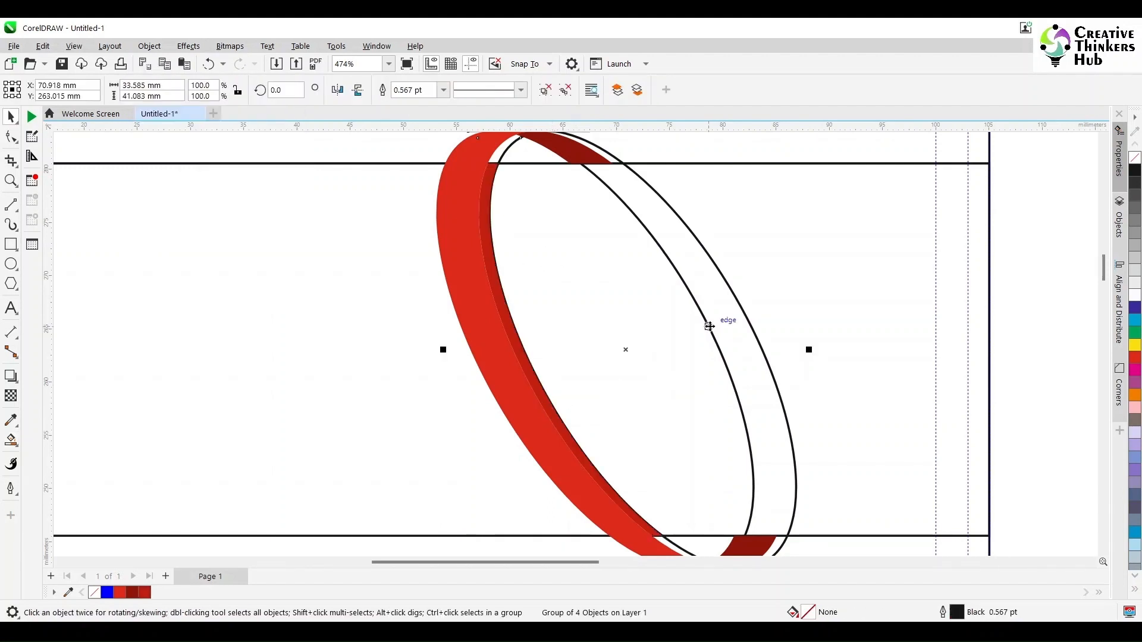
key(Right)
click(543, 319)
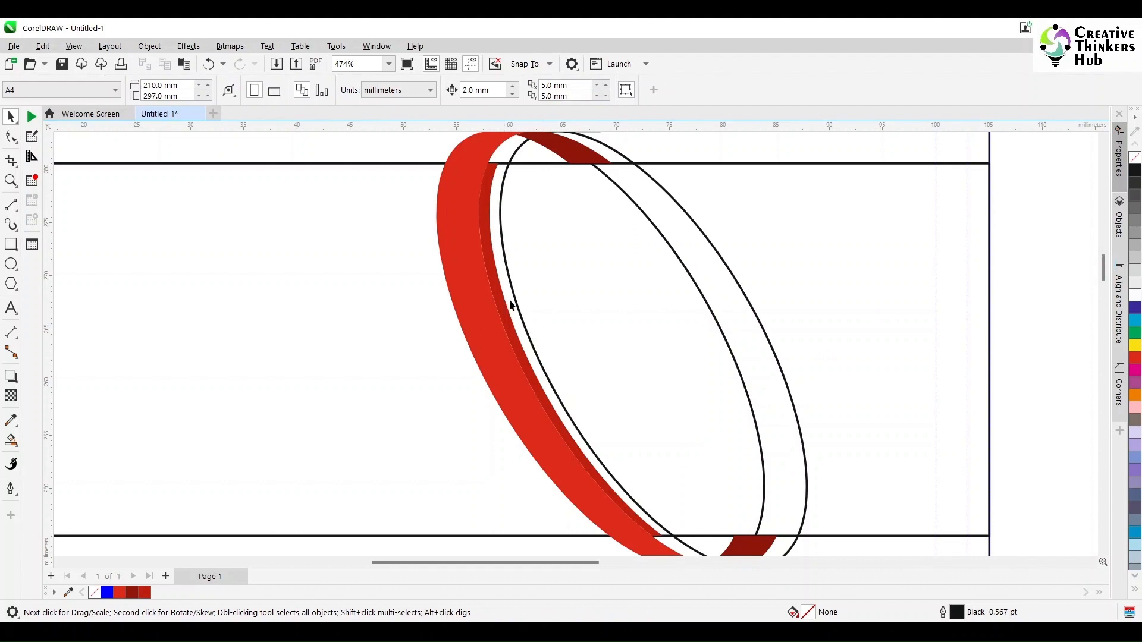
click(510, 301)
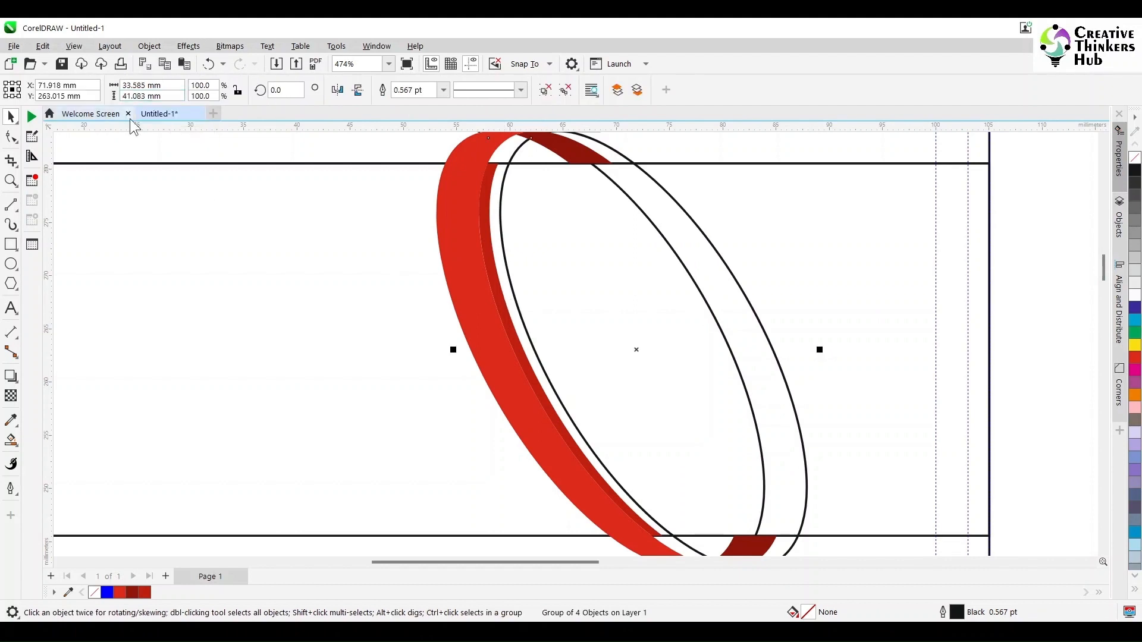
click(1028, 326)
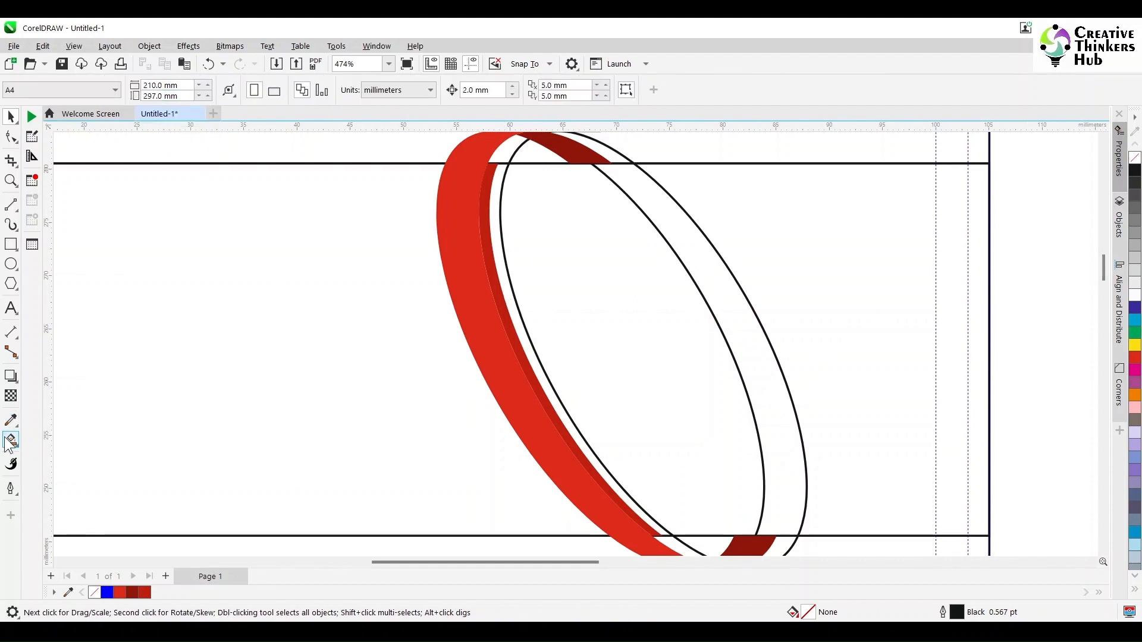
Change the fill value to 00 and fill the thin gap beside the red band.
click(11, 441)
click(160, 90)
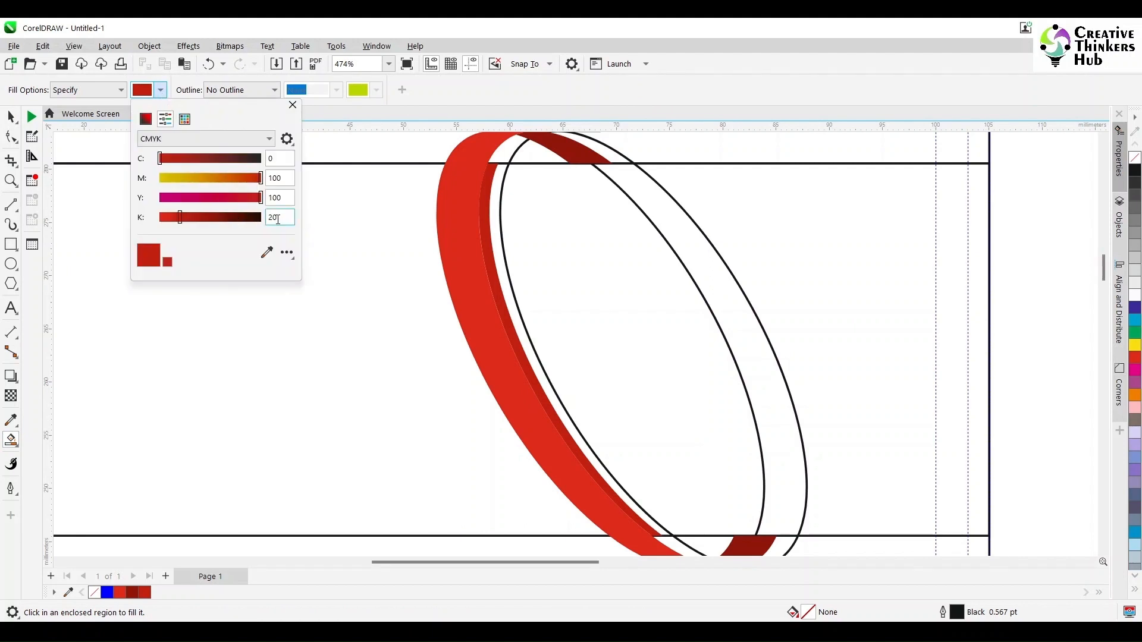
text(00)
click(292, 105)
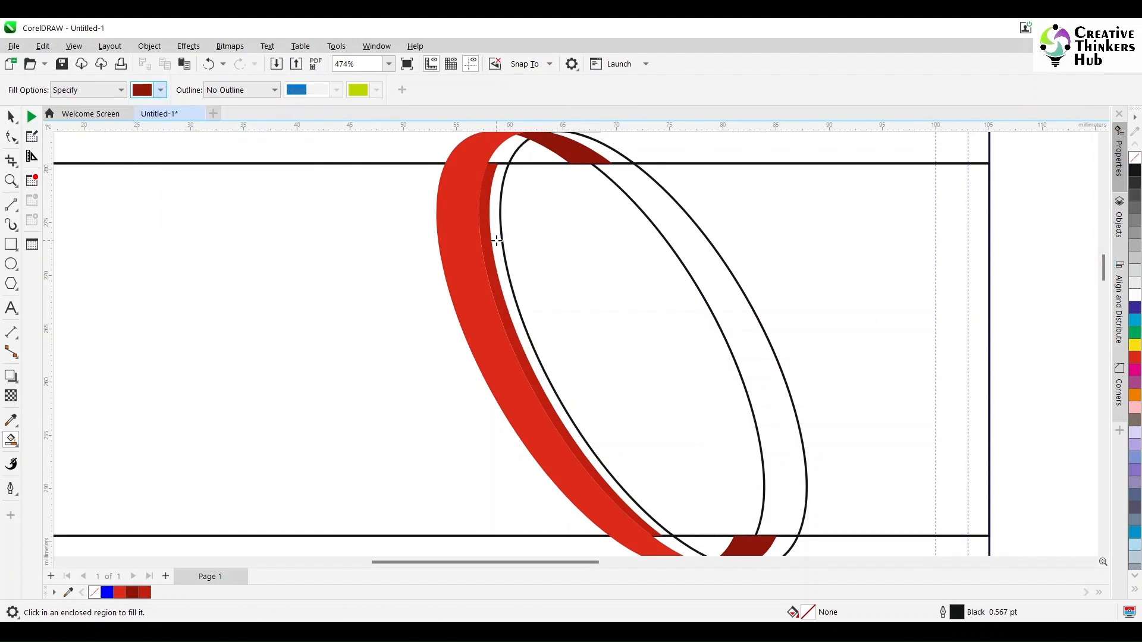
click(497, 241)
click(11, 117)
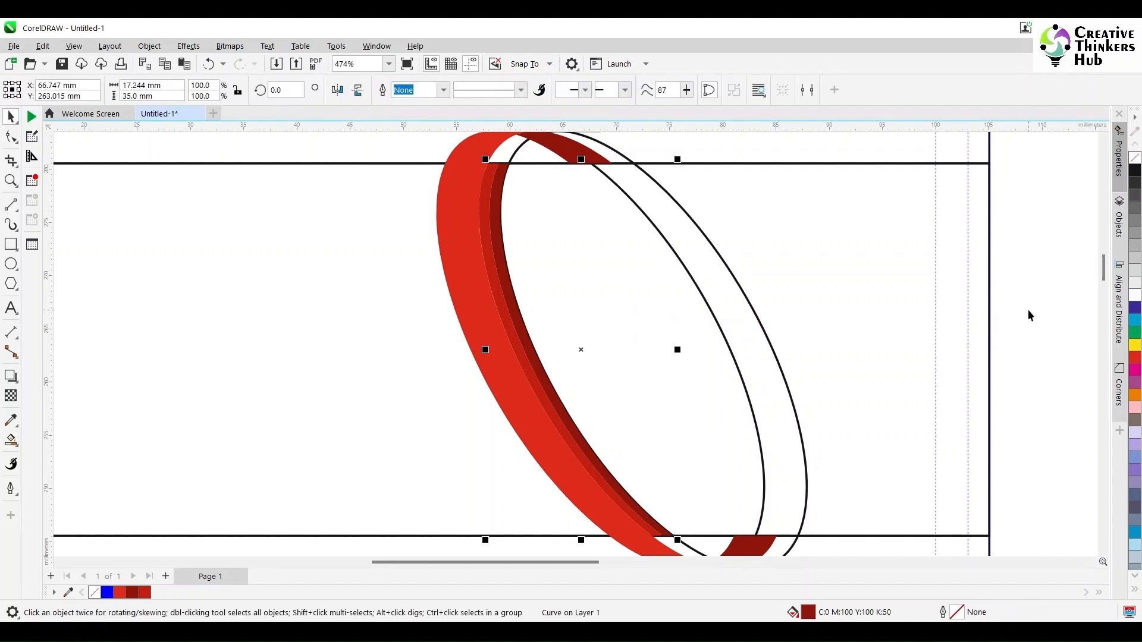
click(1028, 309)
Move the outline ellipse group off the card to the right and select the red ribbon curve.
scroll(1028, 308, down, 2)
scroll(1028, 308, up, 1)
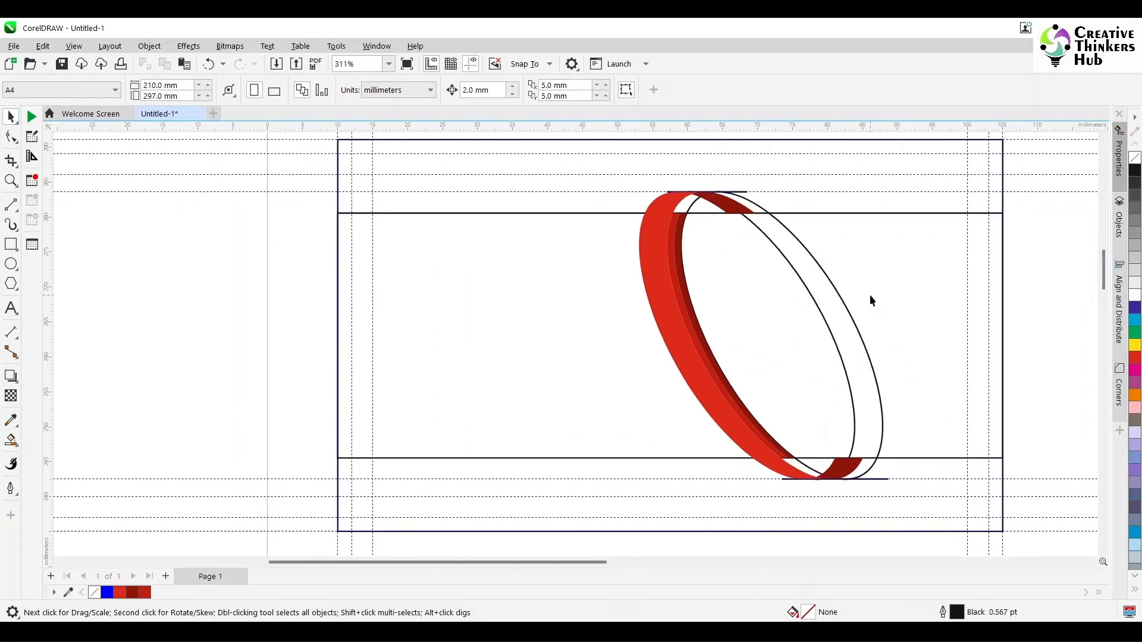
click(811, 299)
drag(765, 331, 1005, 331)
click(792, 345)
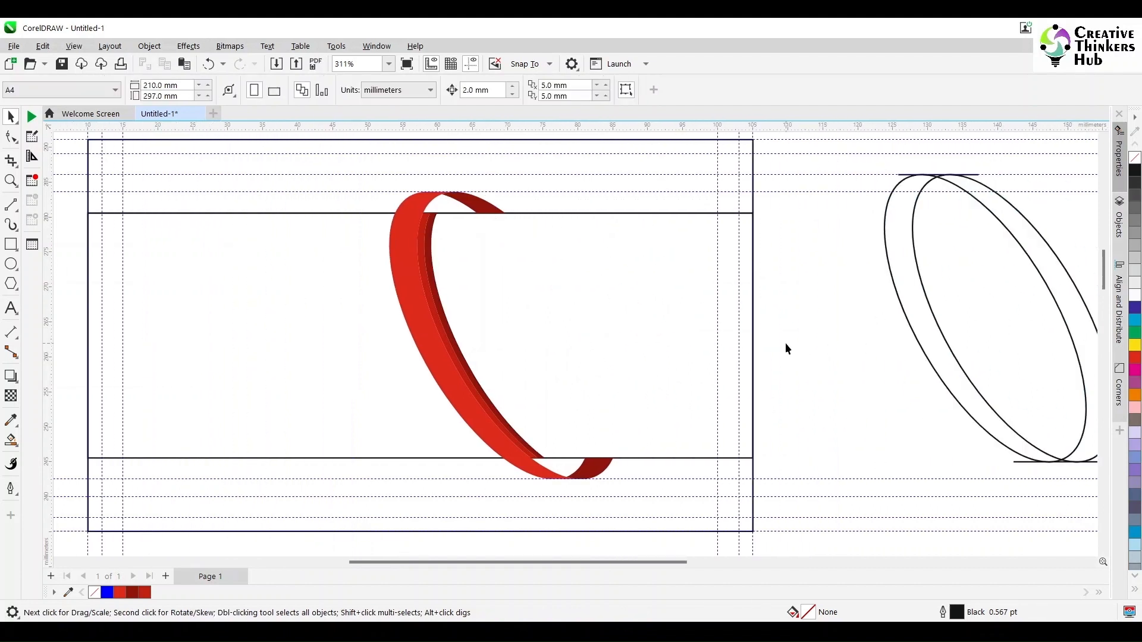
click(424, 205)
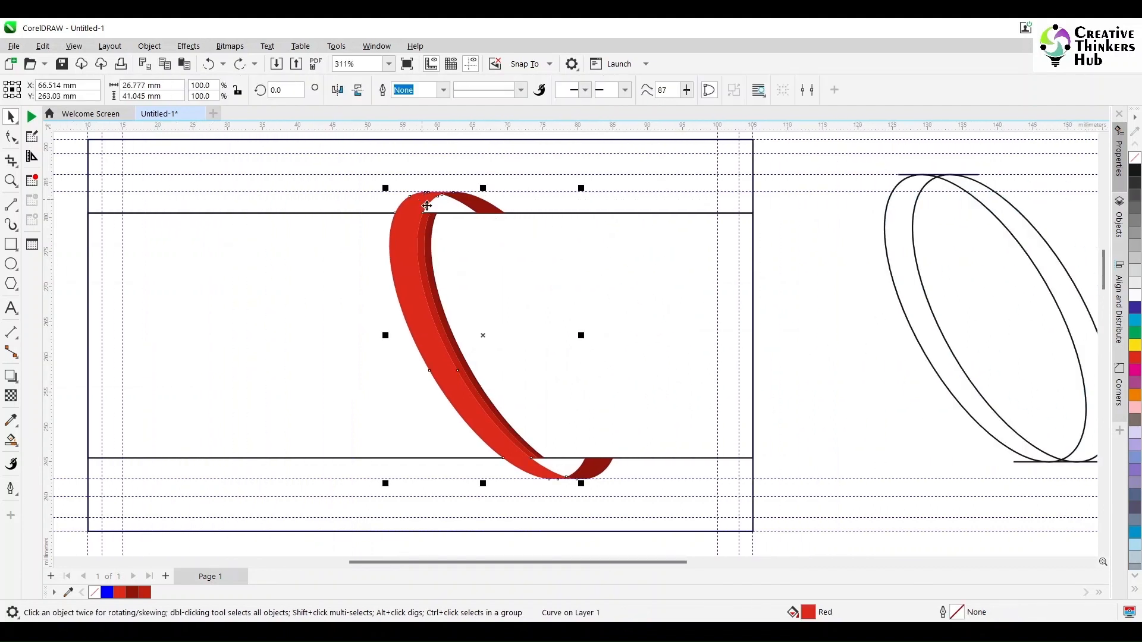
Switch the ribbon's fill to a fountain fill in the Edit Fill dialog.
double_click(809, 613)
click(405, 144)
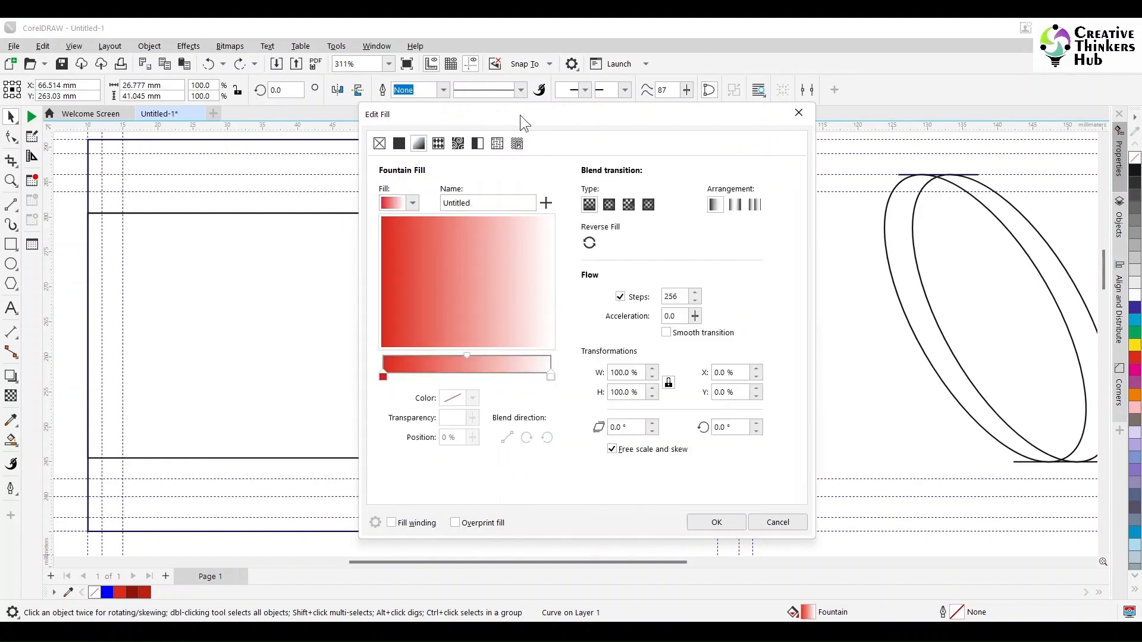
drag(520, 116, 837, 130)
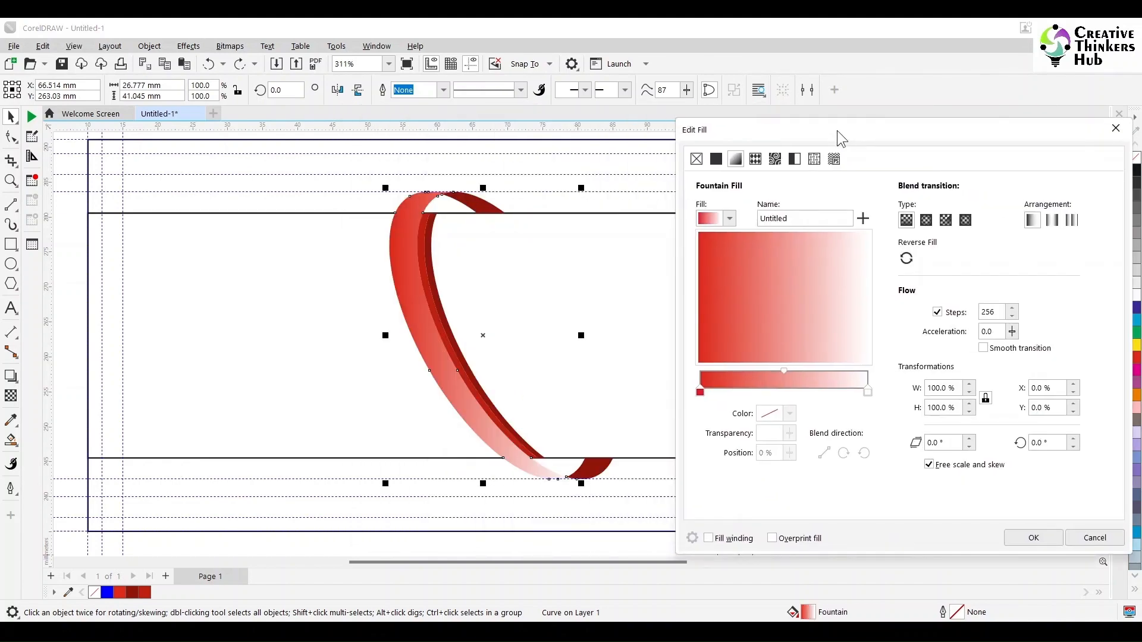
Add a middle gradient stop coloured CMYK 0/100/100/0.
click(868, 392)
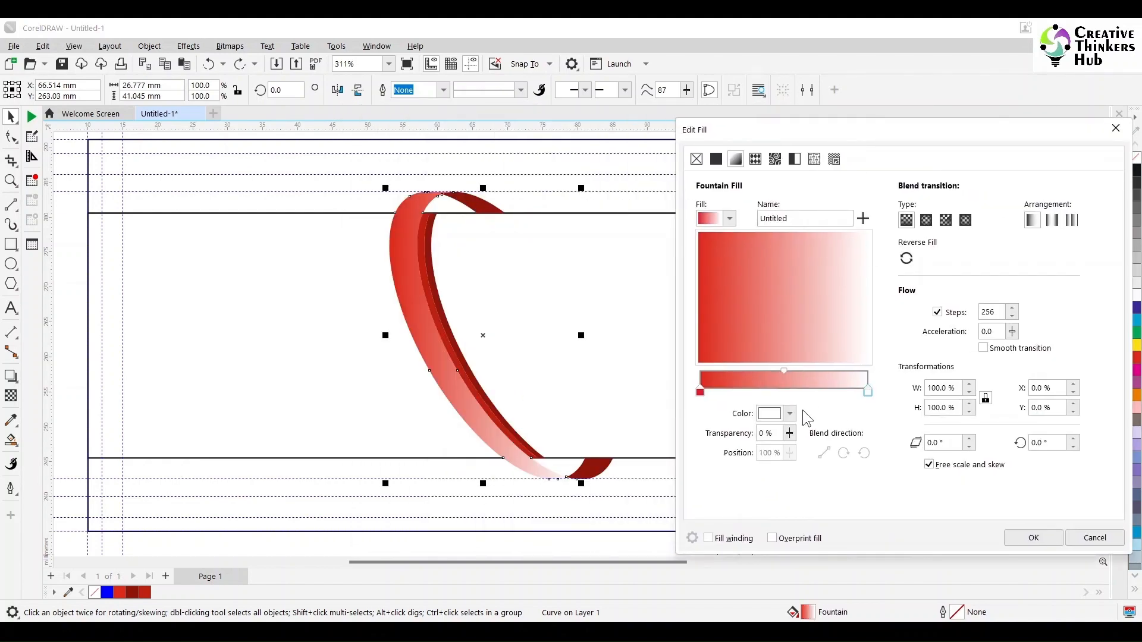
double_click(781, 391)
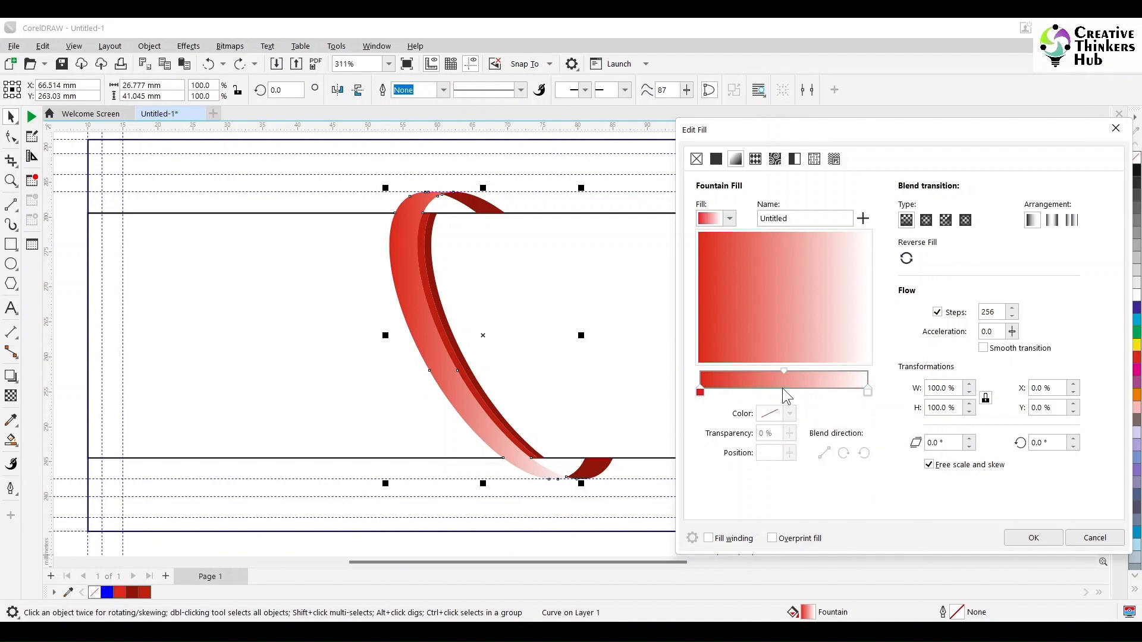
click(791, 415)
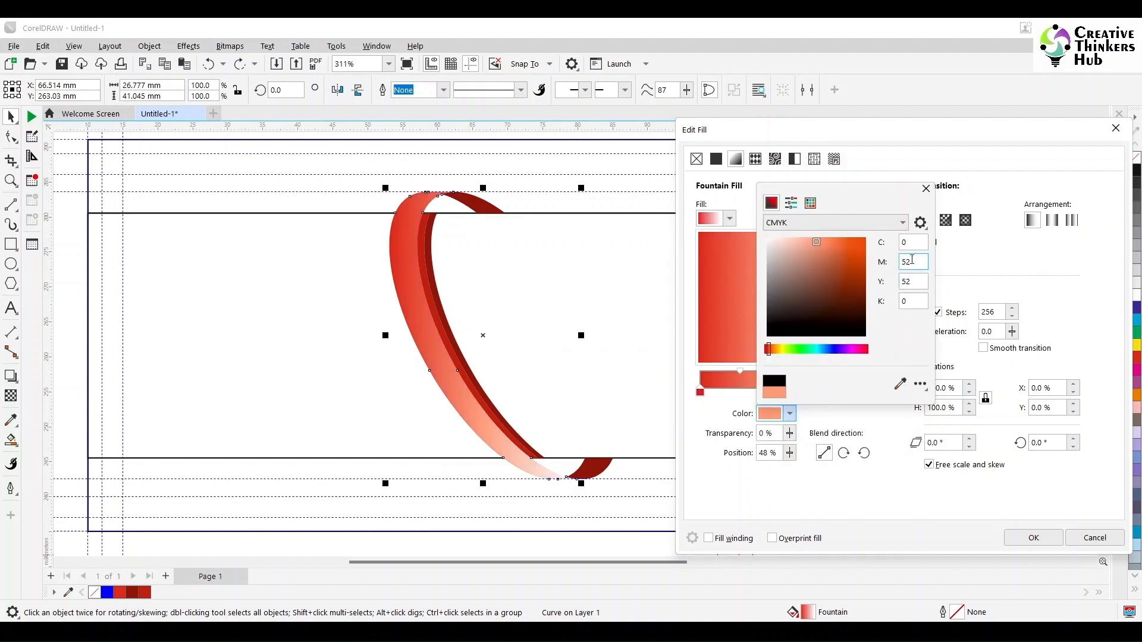
double_click(908, 265)
text(100)
key(Tab)
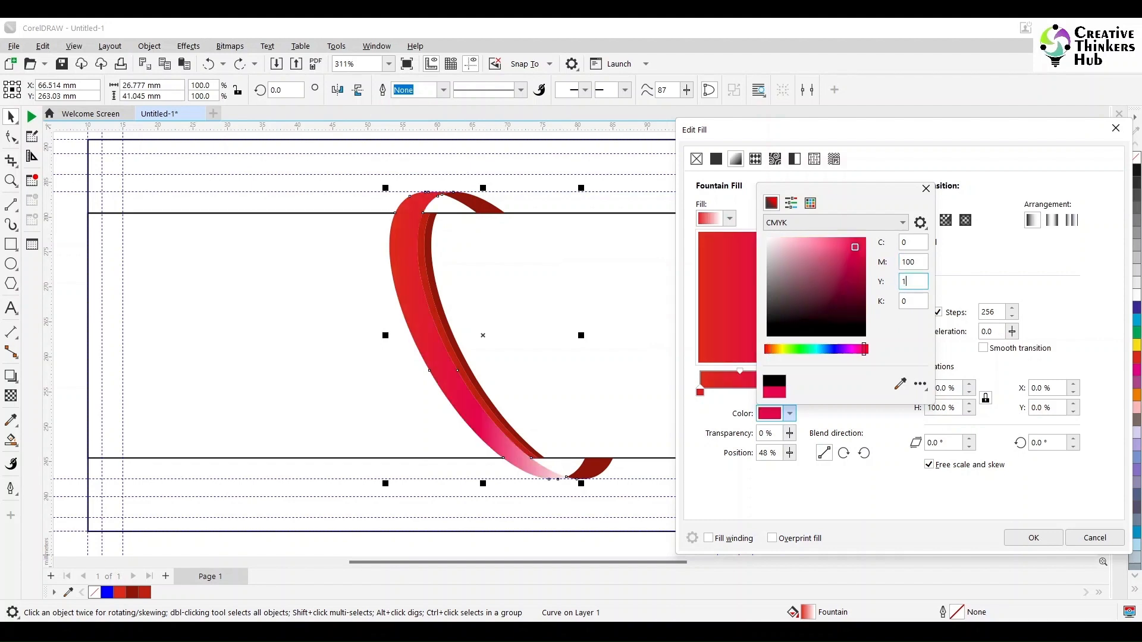
text(100)
key(Tab)
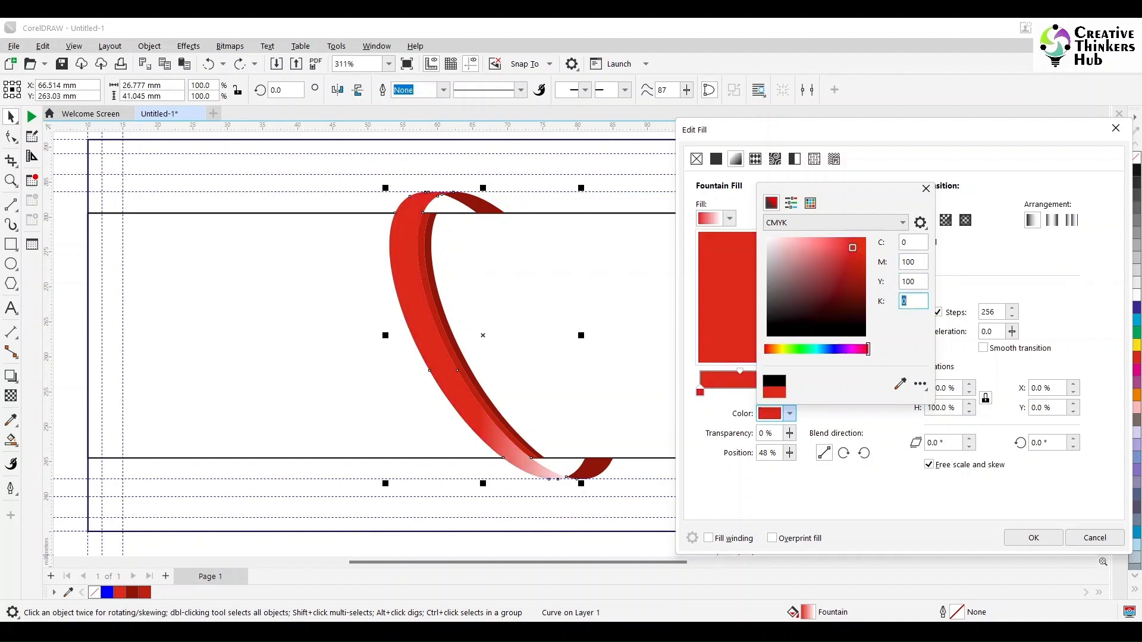
click(859, 196)
click(925, 188)
Position the red stop at 50% and select the white end stop's colour.
double_click(767, 453)
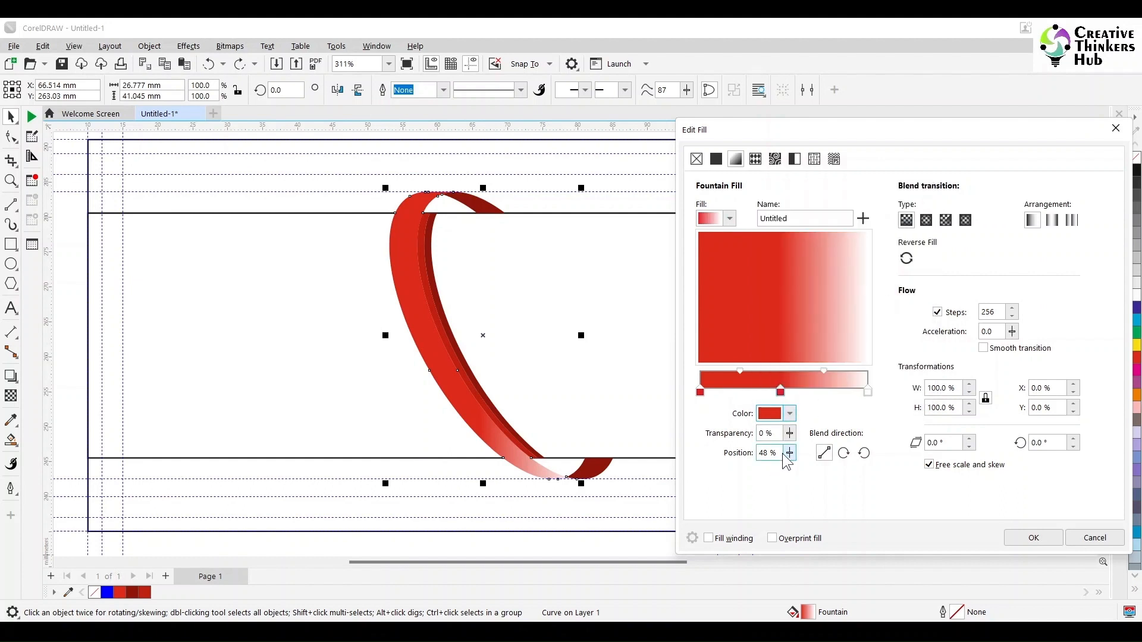
text(00)
key(Tab)
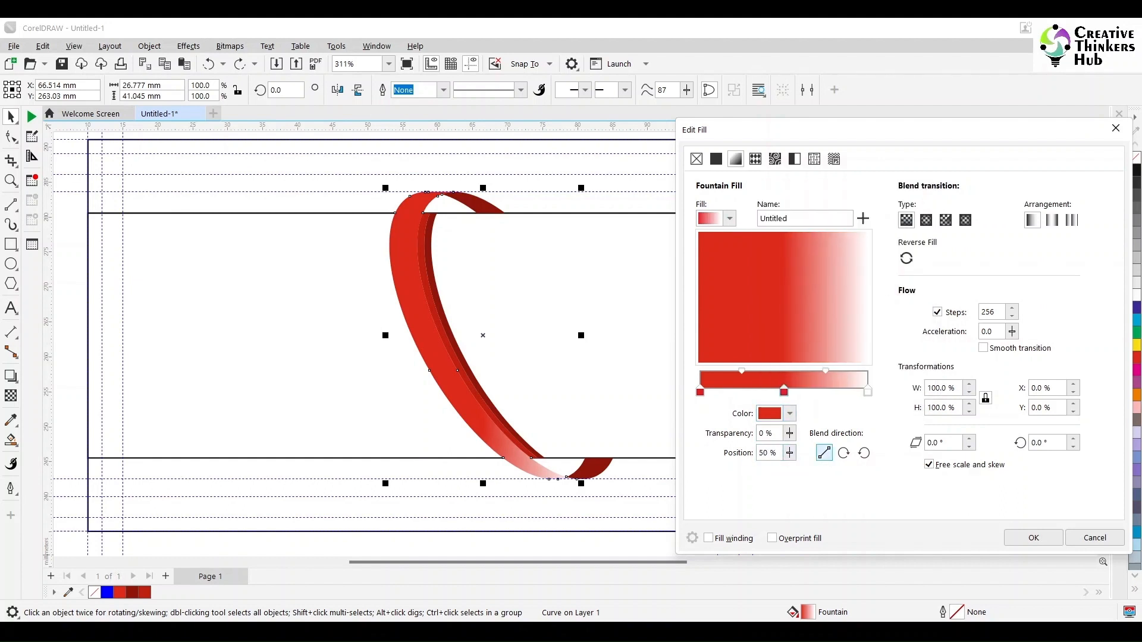
click(867, 391)
click(789, 413)
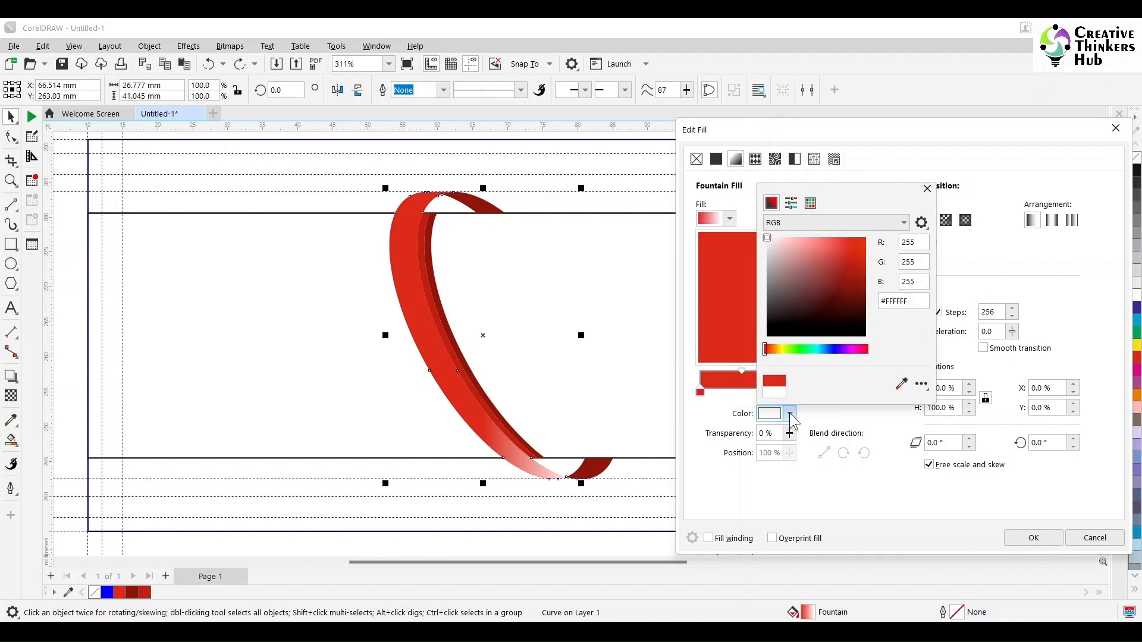
Set the gradient's right end colour to CMYK red (M100 Y100) with black 50.
click(810, 203)
click(791, 203)
click(798, 222)
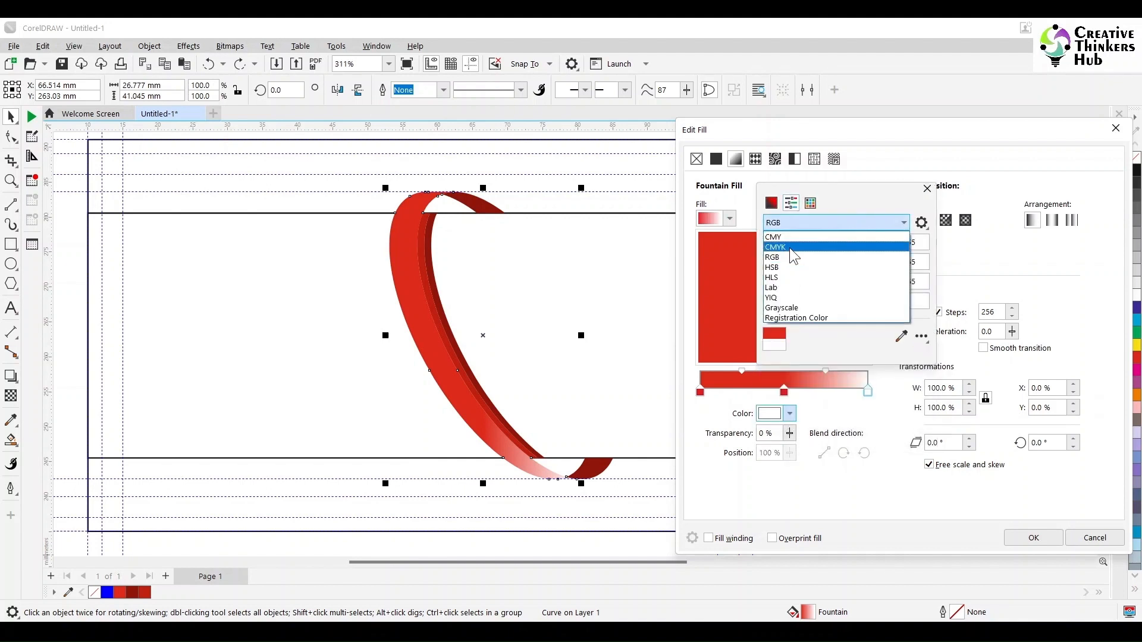
click(790, 248)
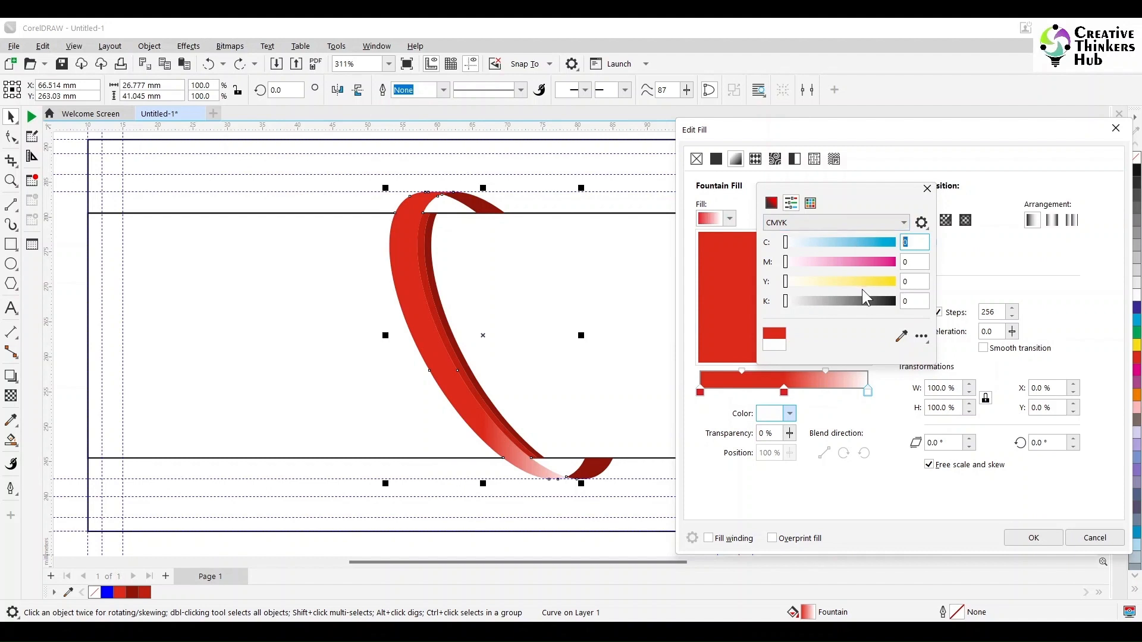
click(907, 262)
text(100)
key(Tab)
text(100)
key(Tab)
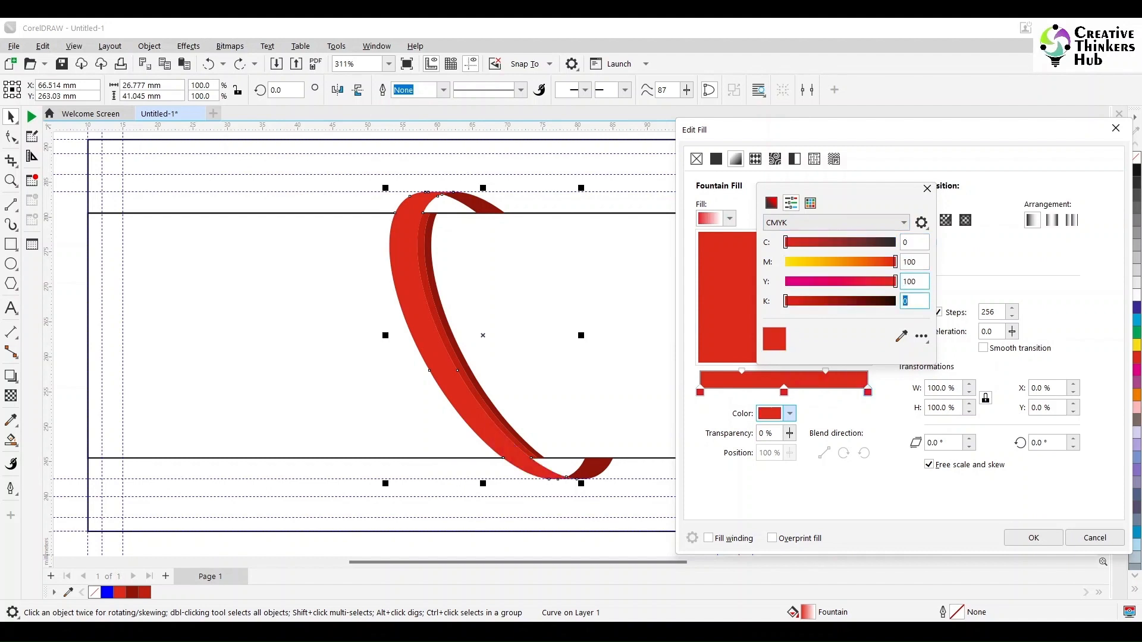
text(20)
click(927, 189)
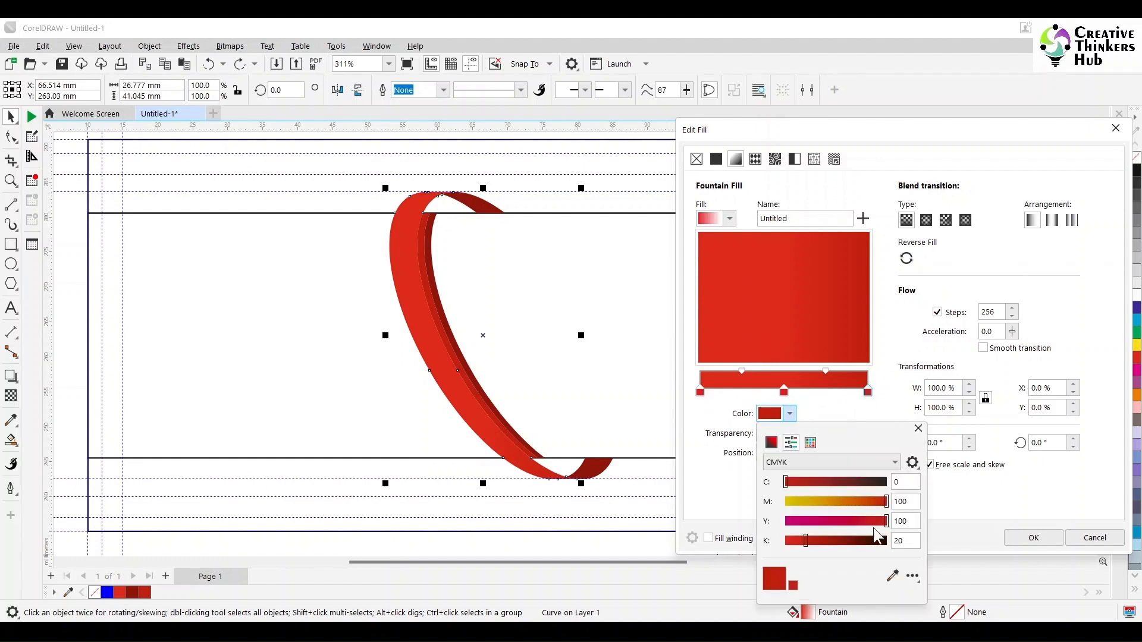
drag(910, 541, 878, 542)
text(50)
key(Return)
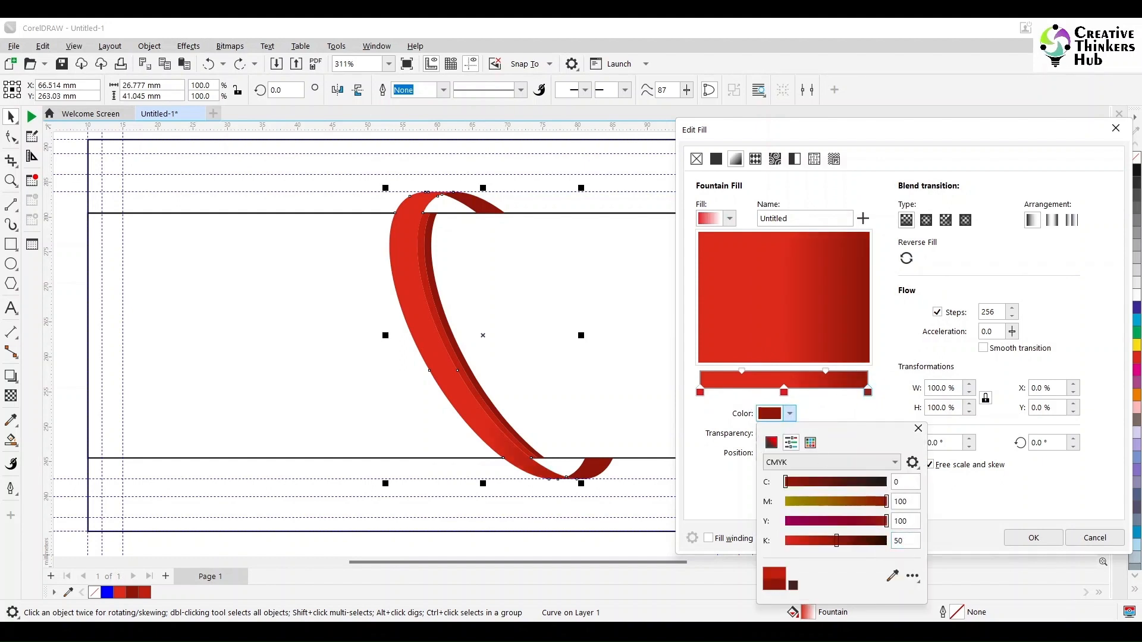
click(918, 428)
Darken the gradient's left end stop with black 50.
click(700, 393)
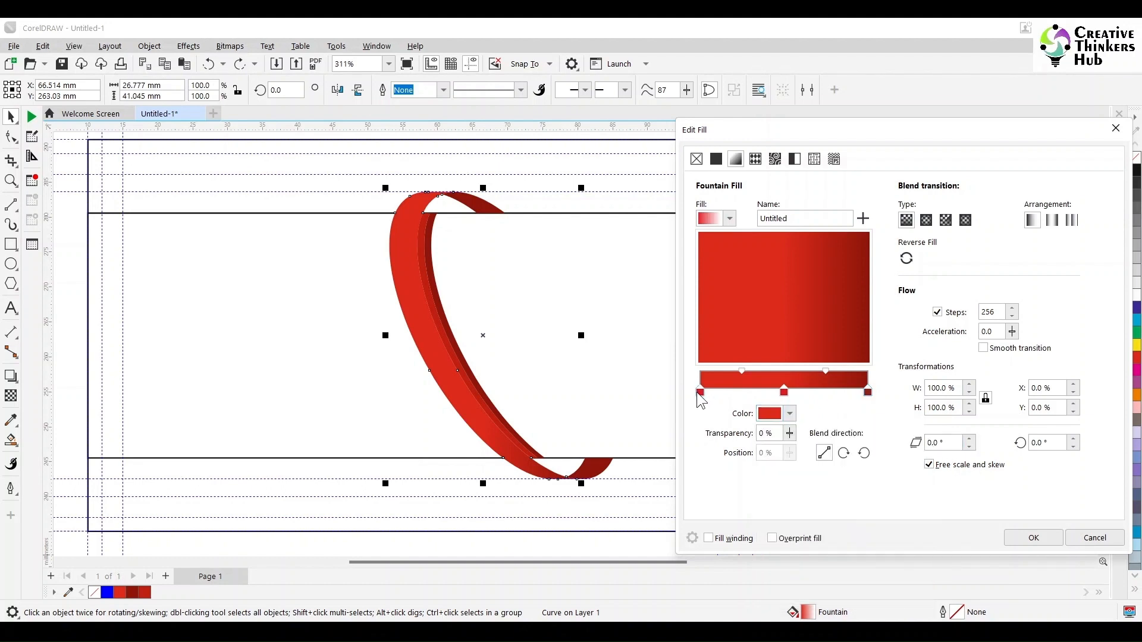
click(790, 416)
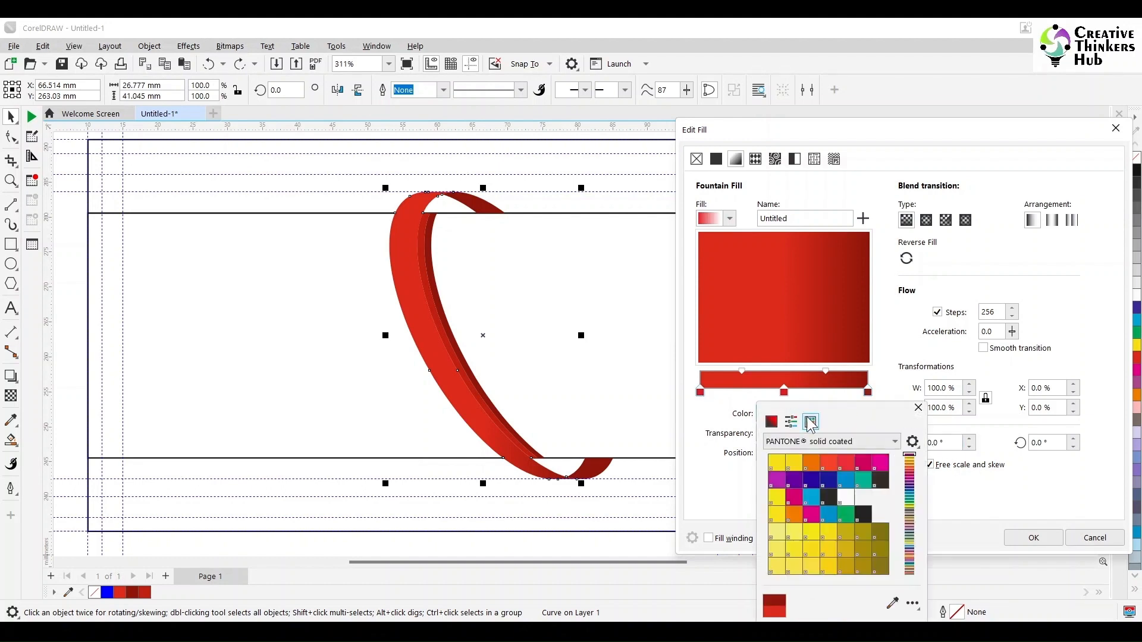
click(792, 422)
double_click(904, 521)
text(50)
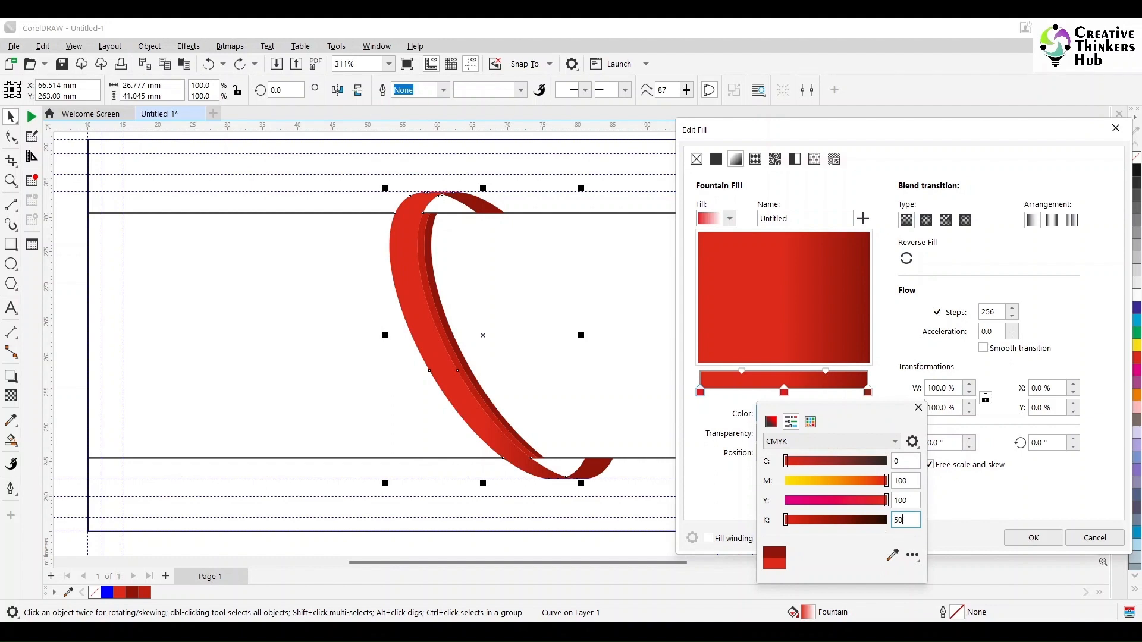
key(Return)
click(917, 408)
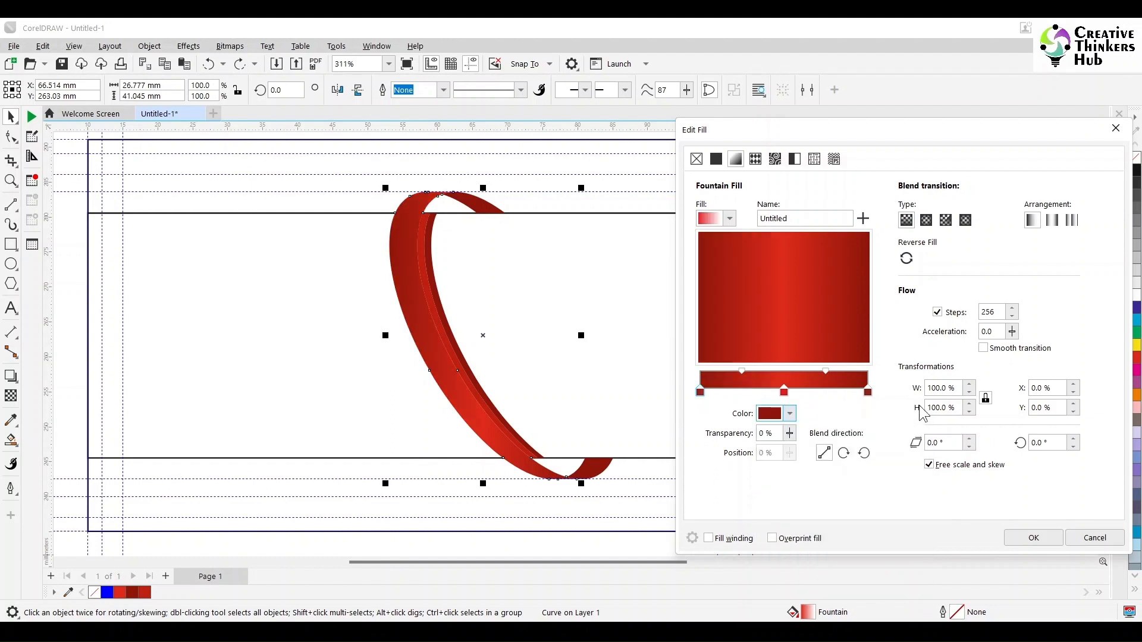
Add a bright red stop (black 0) at 80%, then slide it to about 75%.
double_click(836, 385)
drag(780, 453, 749, 463)
text(80)
key(Tab)
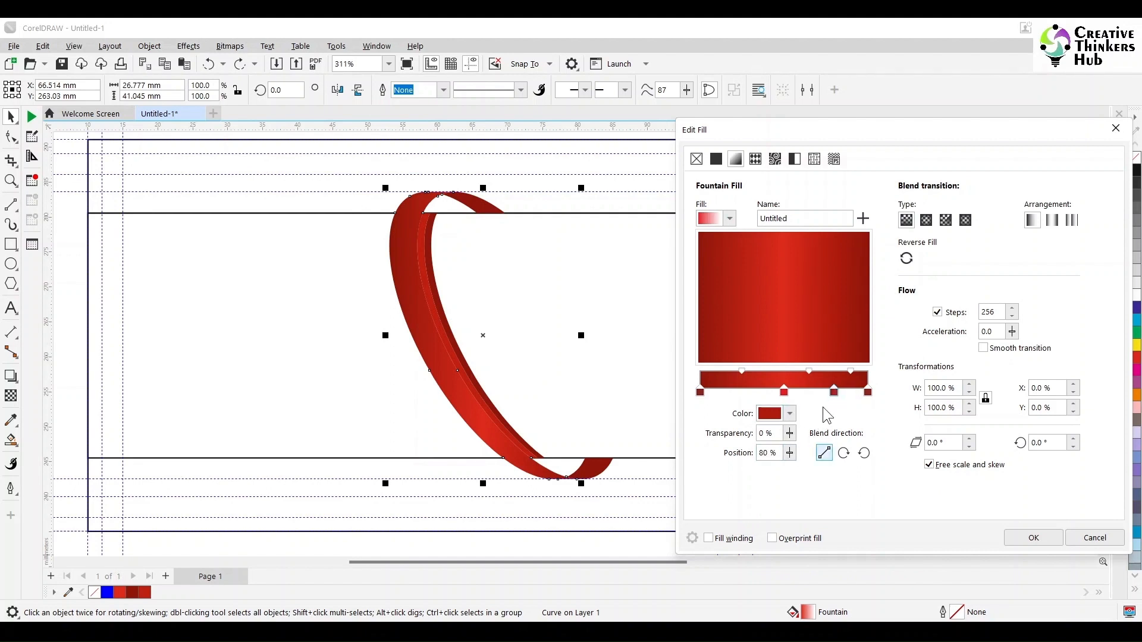
click(790, 414)
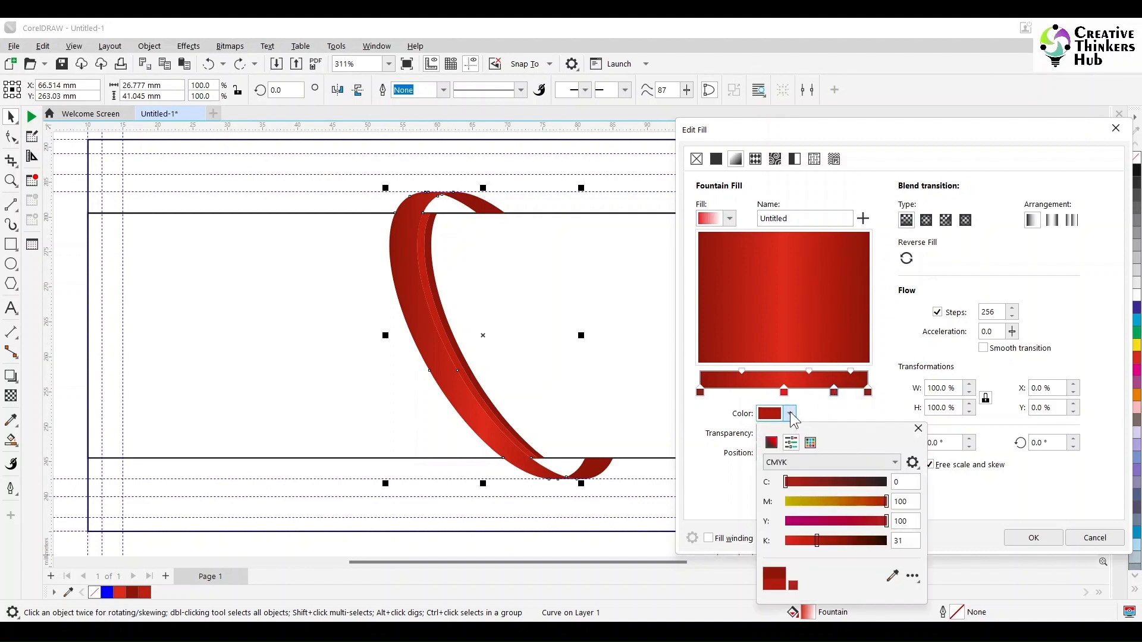
double_click(899, 541)
text(0)
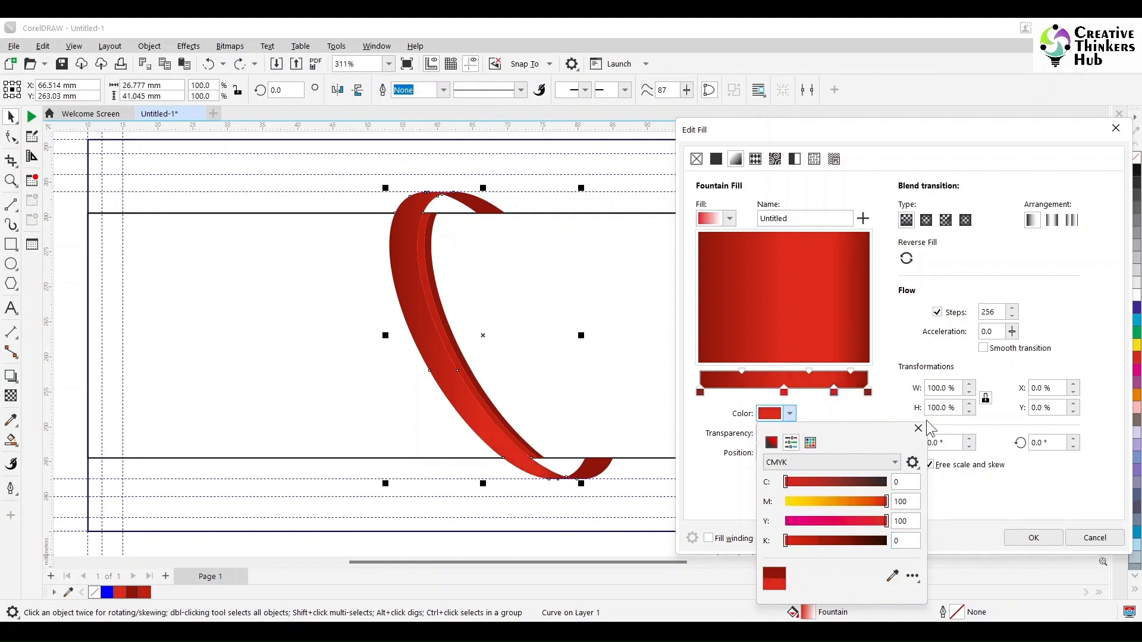
click(918, 429)
drag(833, 392, 825, 393)
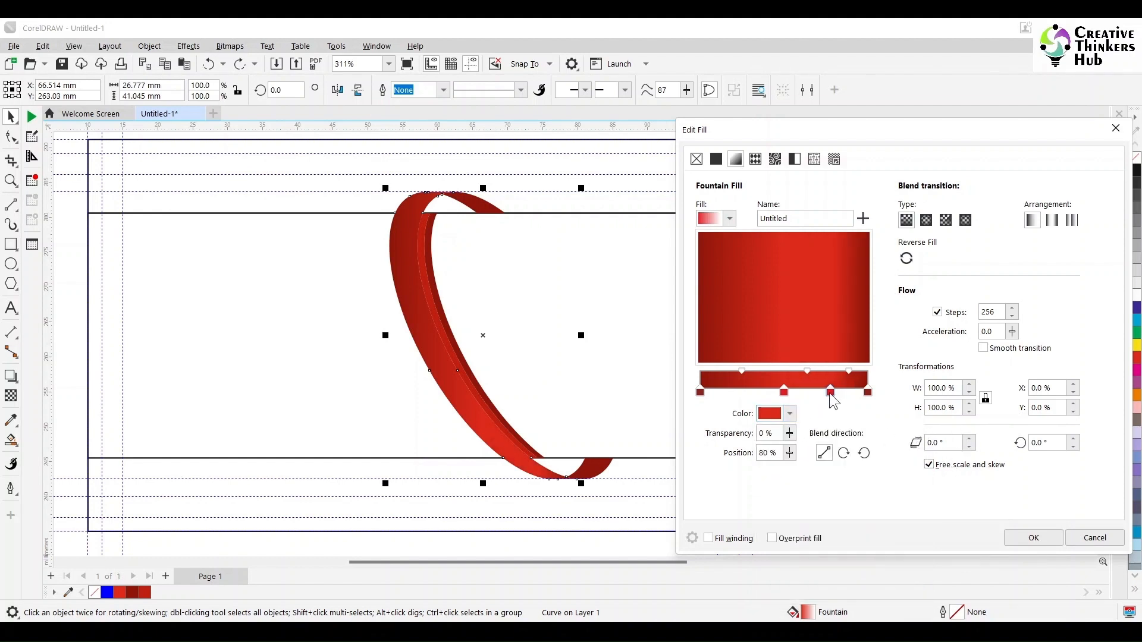
click(735, 386)
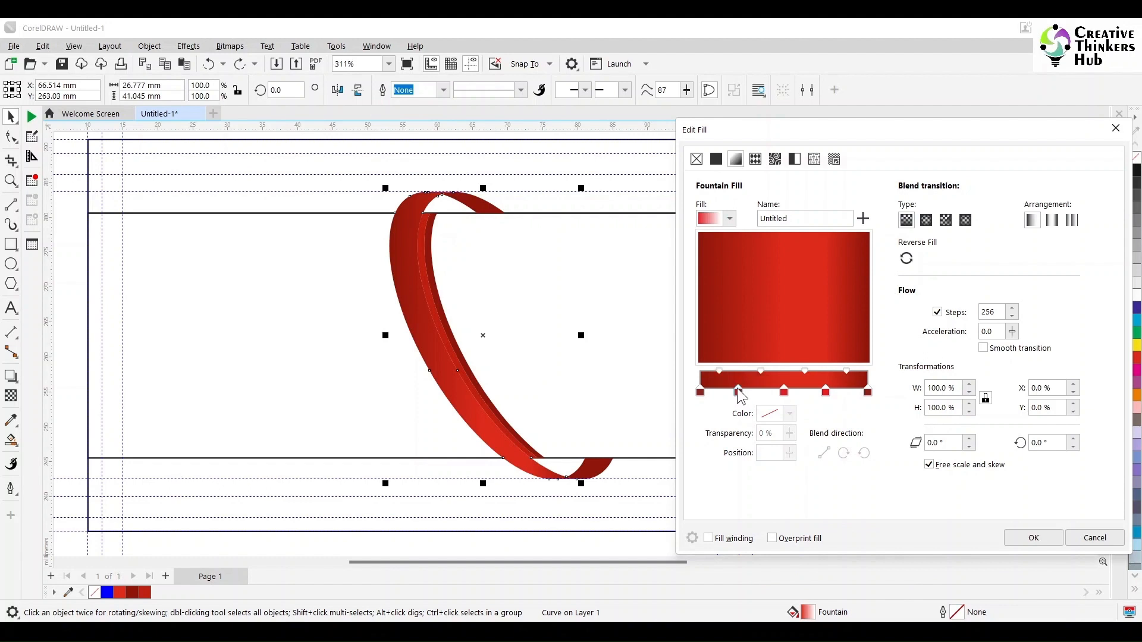
Add a second bright red stop (black 0) at 25%.
double_click(738, 389)
double_click(763, 453)
text(2)
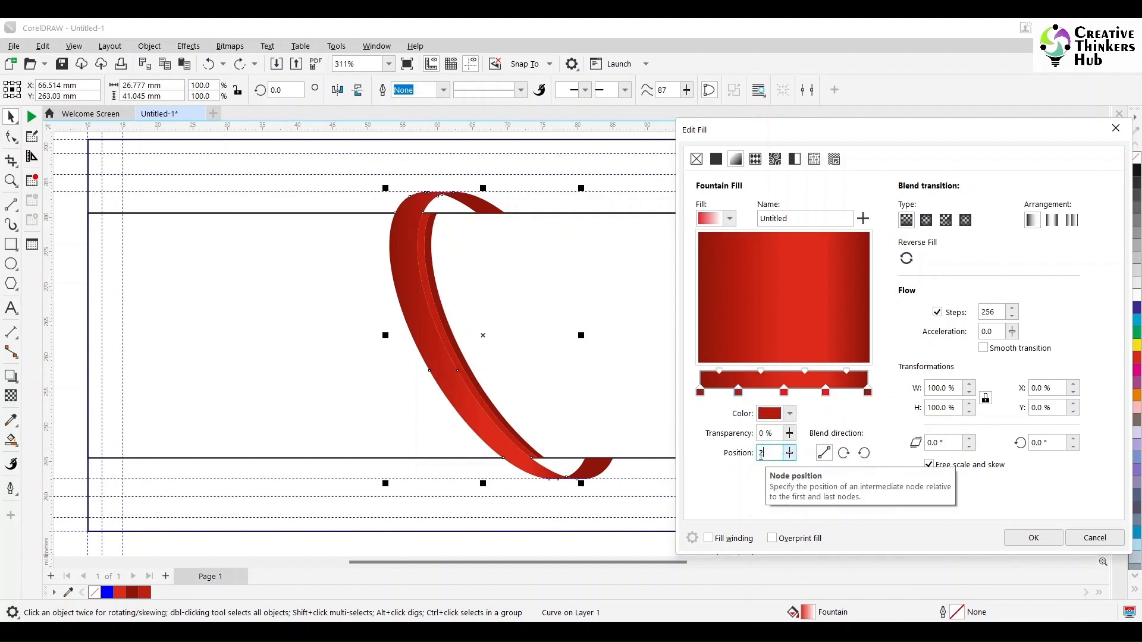
text(5)
key(Tab)
click(790, 413)
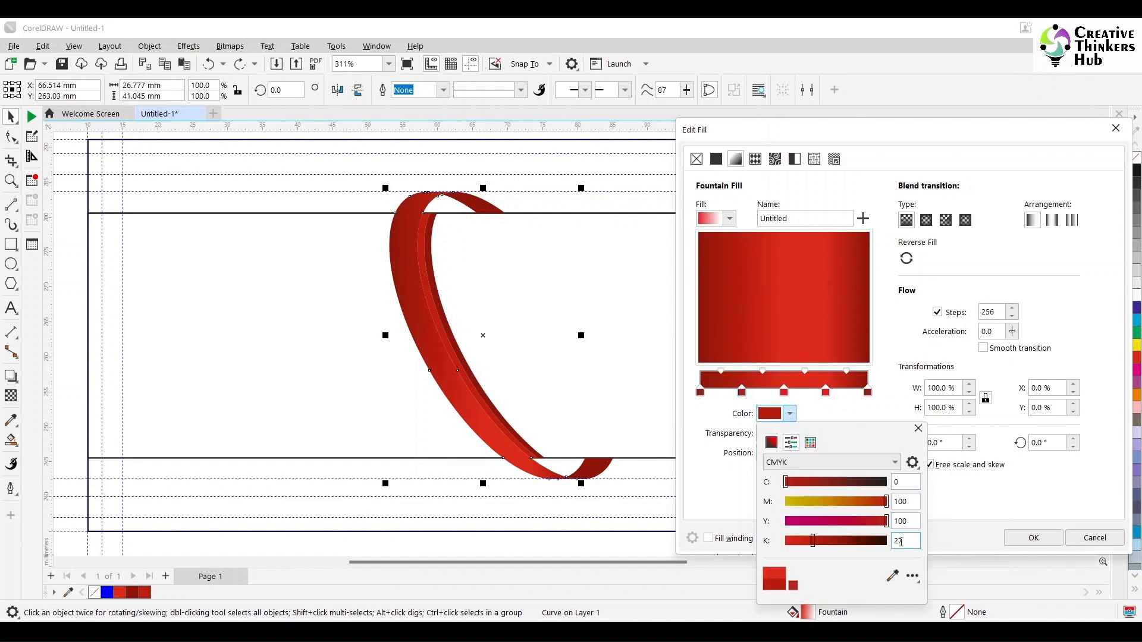
double_click(901, 542)
text(0)
key(Return)
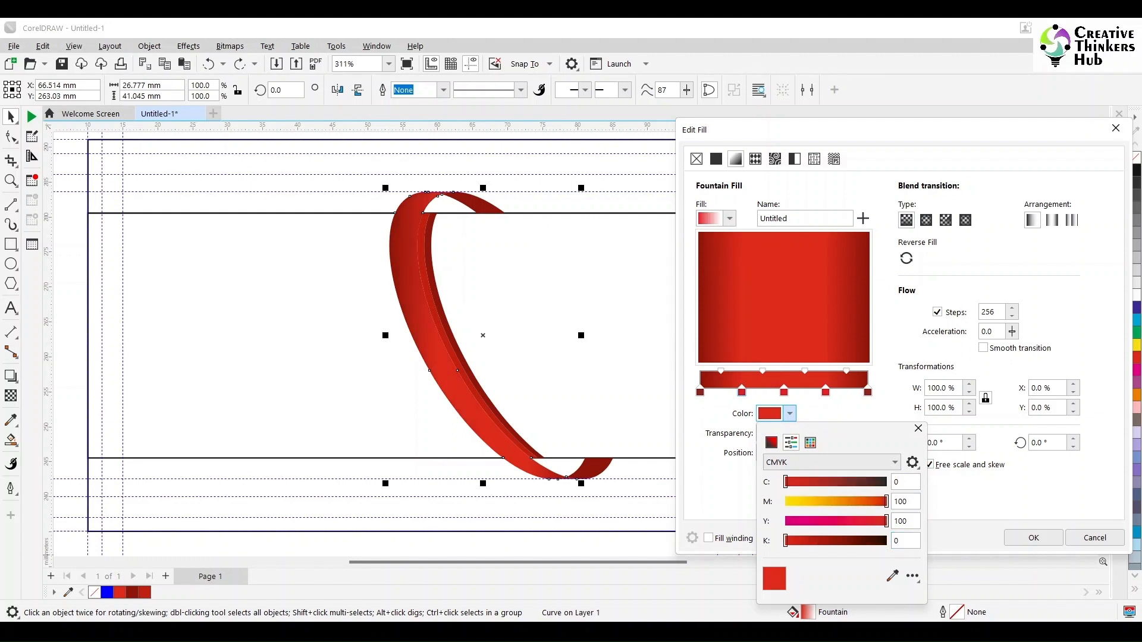
click(918, 429)
Set the gradient rotation to -60° and apply the fountain fill to the ribbon.
double_click(1041, 443)
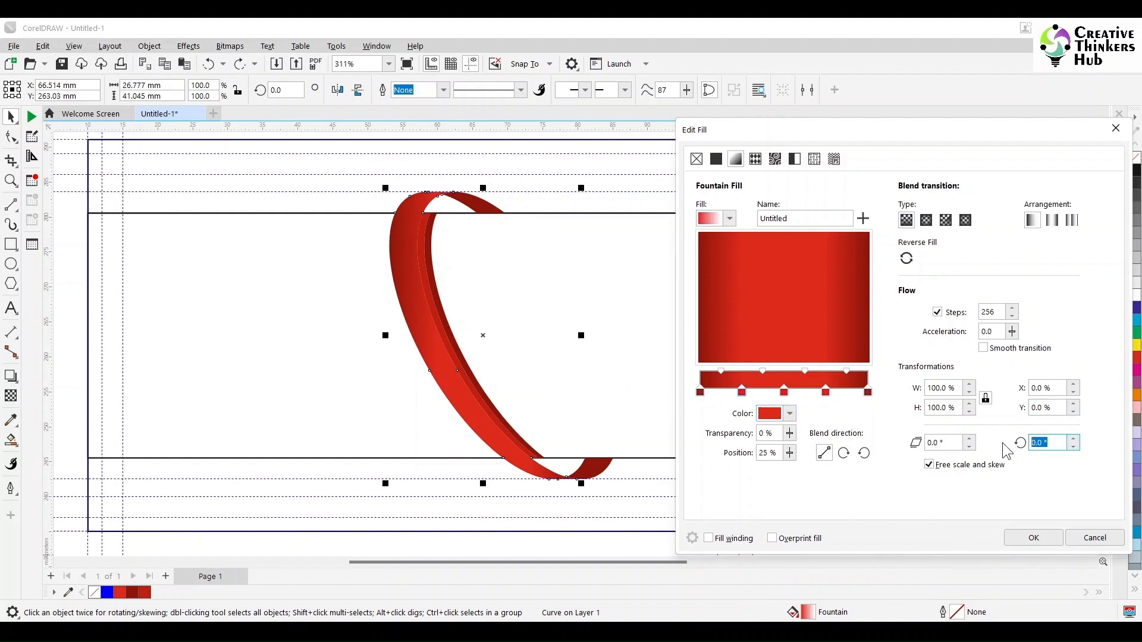
text(30)
key(Return)
double_click(1045, 443)
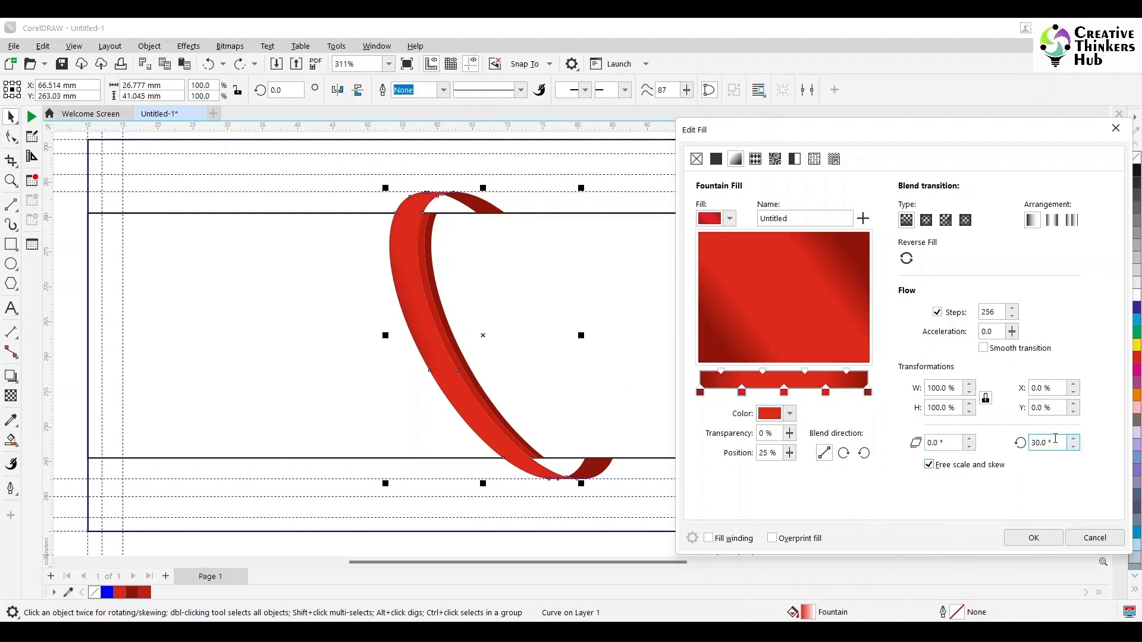
text(-30)
key(Return)
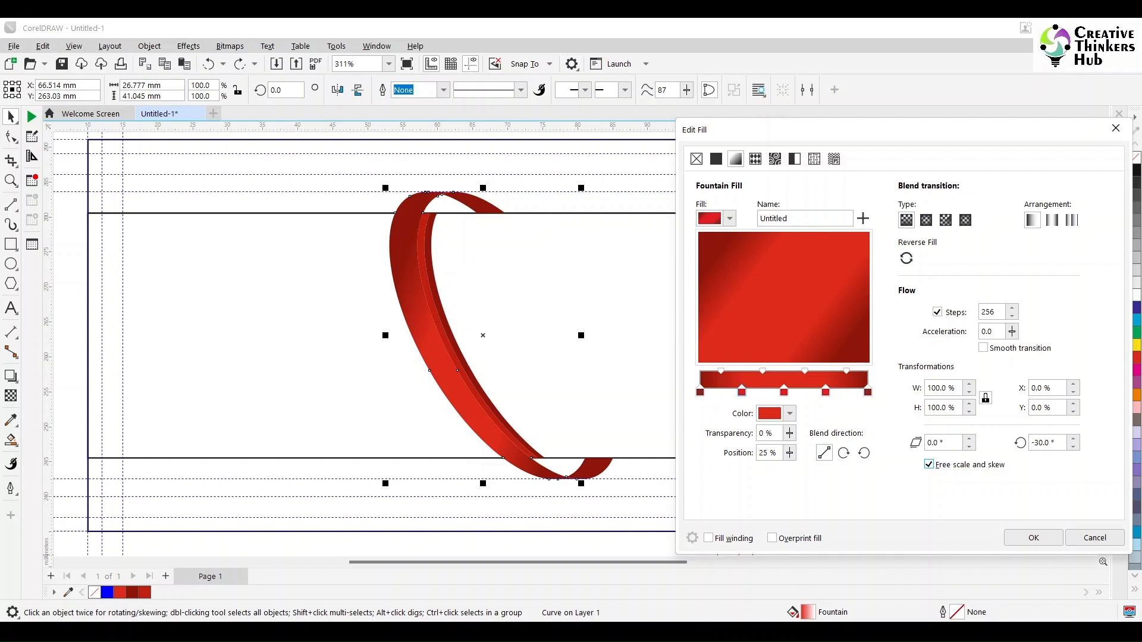
double_click(1044, 443)
text(-15)
key(Return)
double_click(1045, 442)
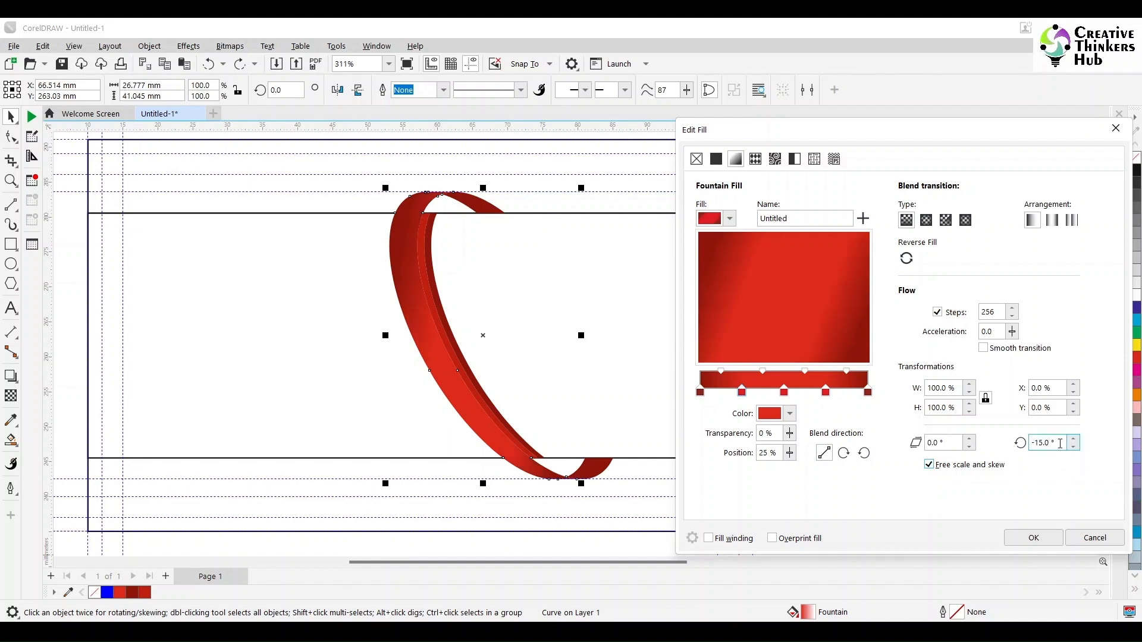
text(-60)
key(Return)
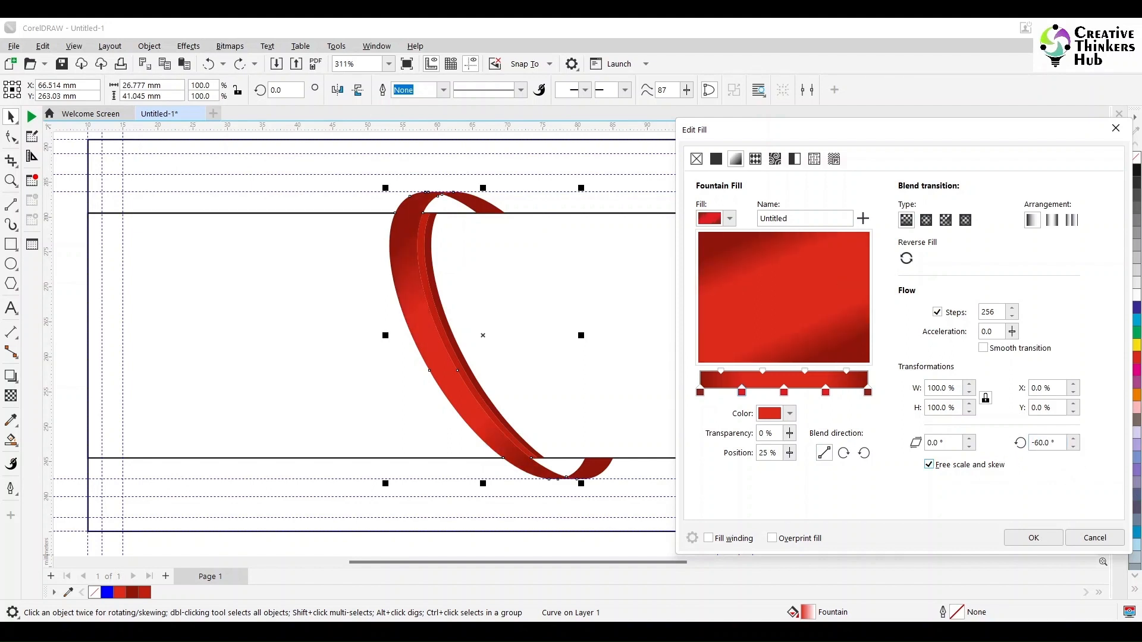
click(1031, 539)
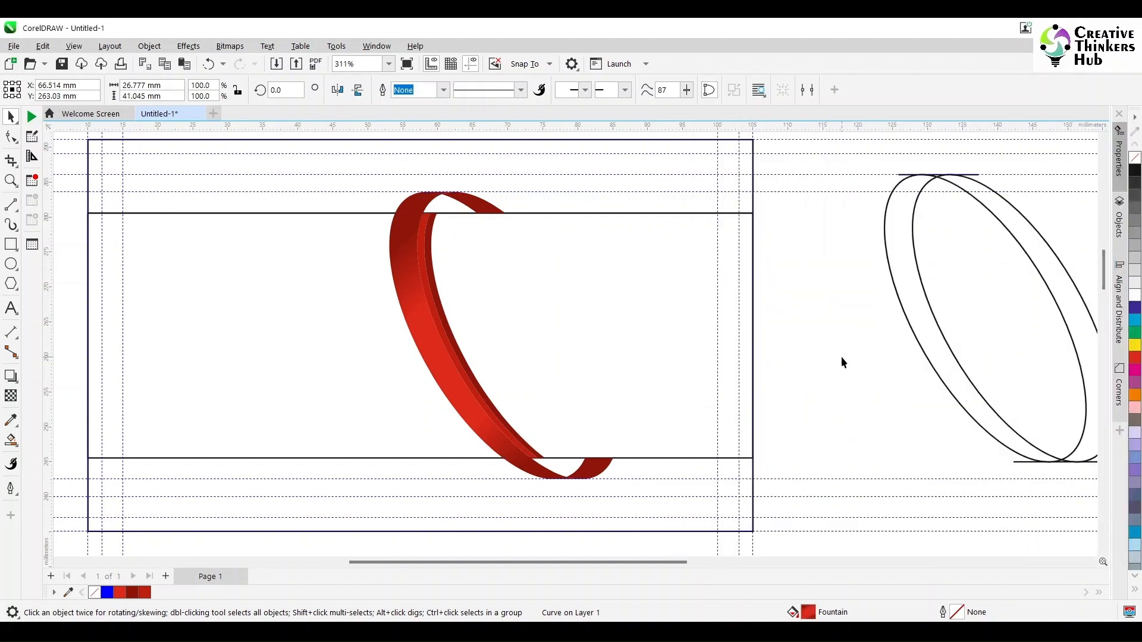
Select the top and bottom ribbon end pieces and raise their fill's black from 50 to 80.
click(467, 201)
shift+click(589, 474)
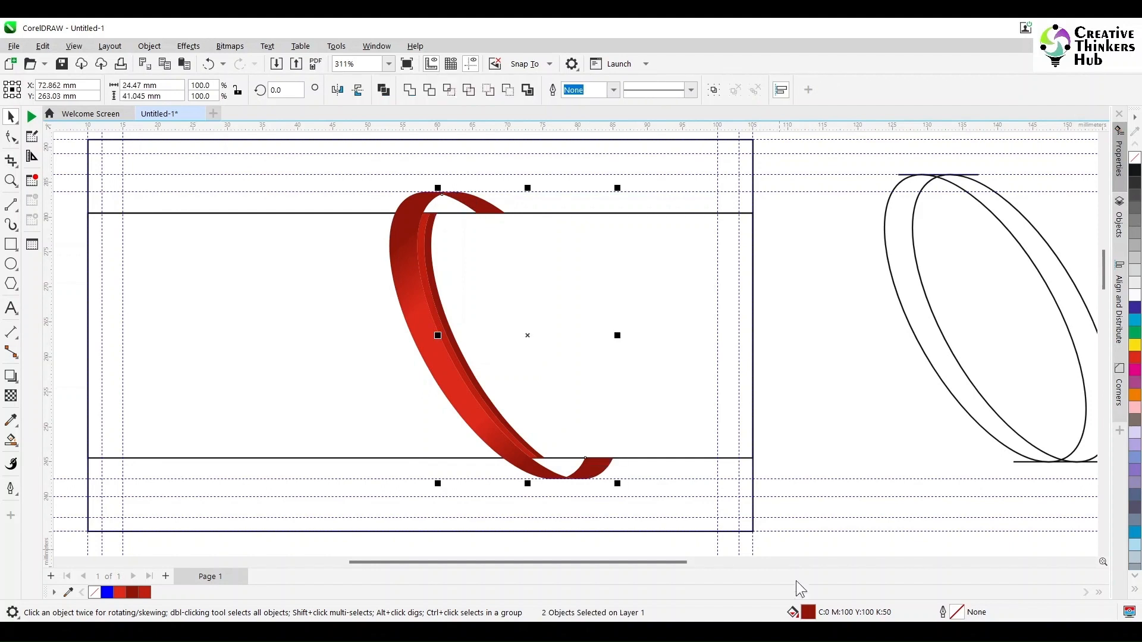
double_click(809, 612)
drag(678, 326, 636, 328)
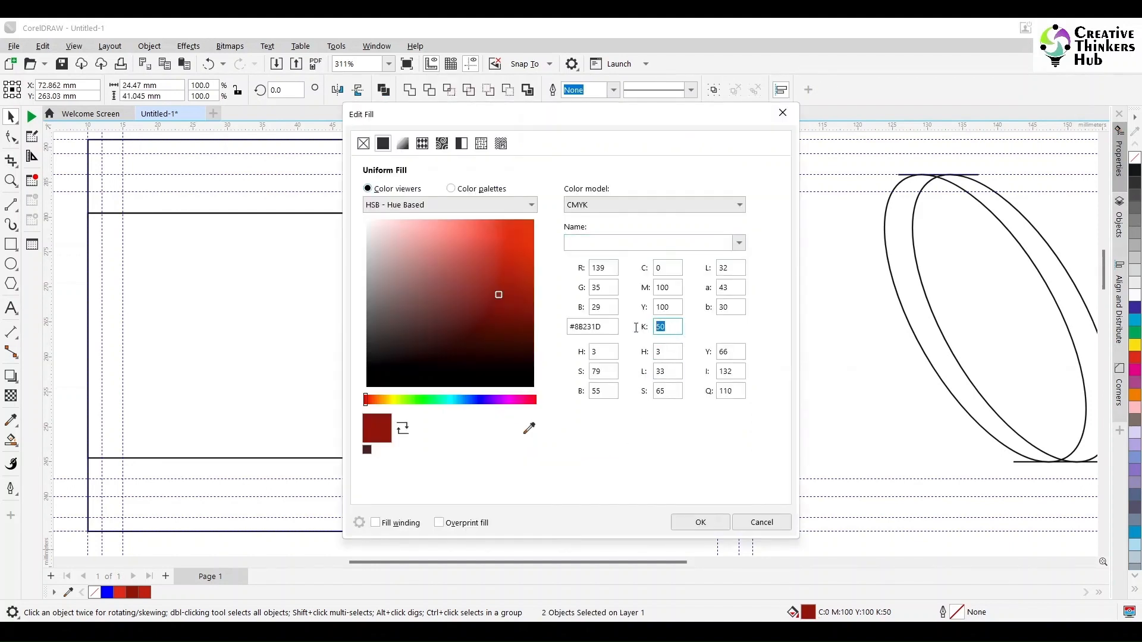
text(80)
click(701, 522)
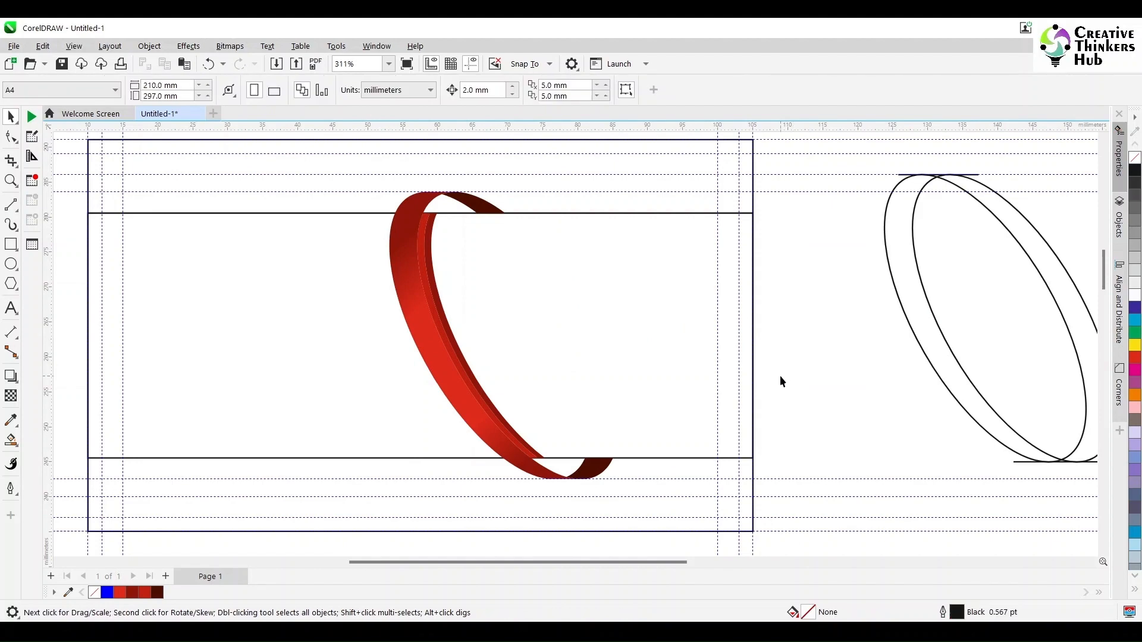
Place the ellipse outlines beside the card and set one ellipse's rotation to 30°.
click(958, 367)
drag(931, 296, 856, 350)
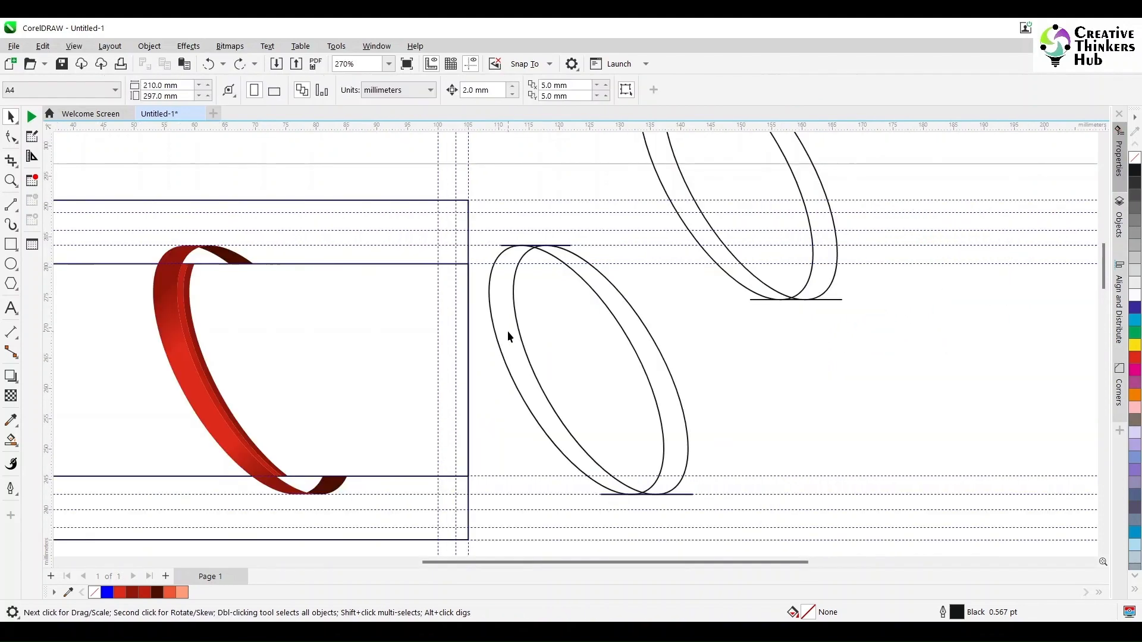
click(508, 331)
double_click(284, 90)
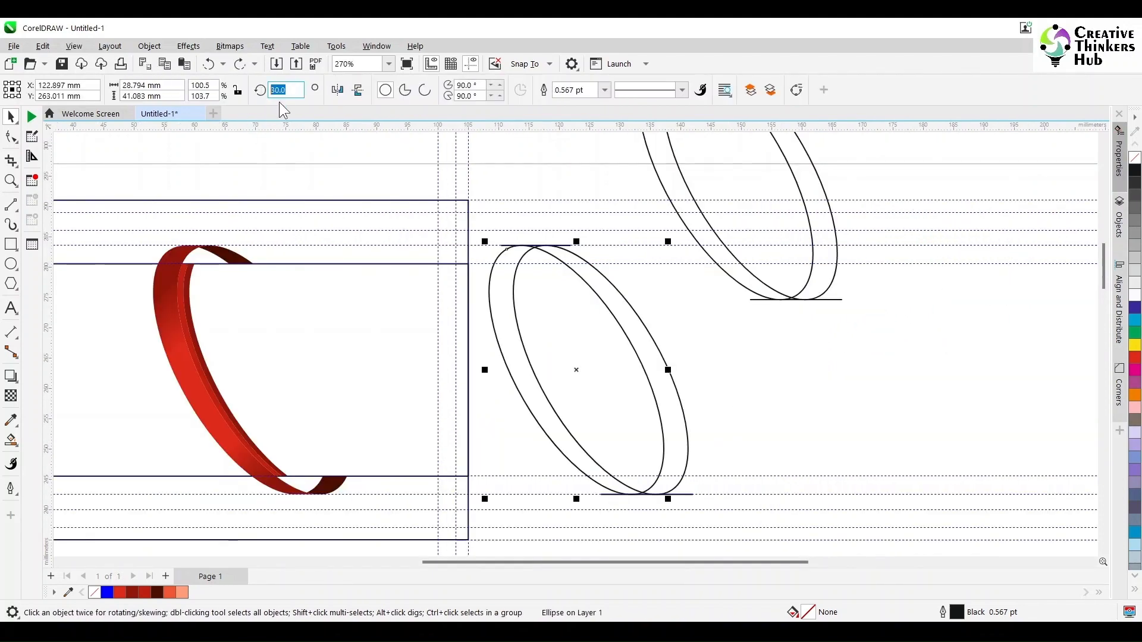
key(Return)
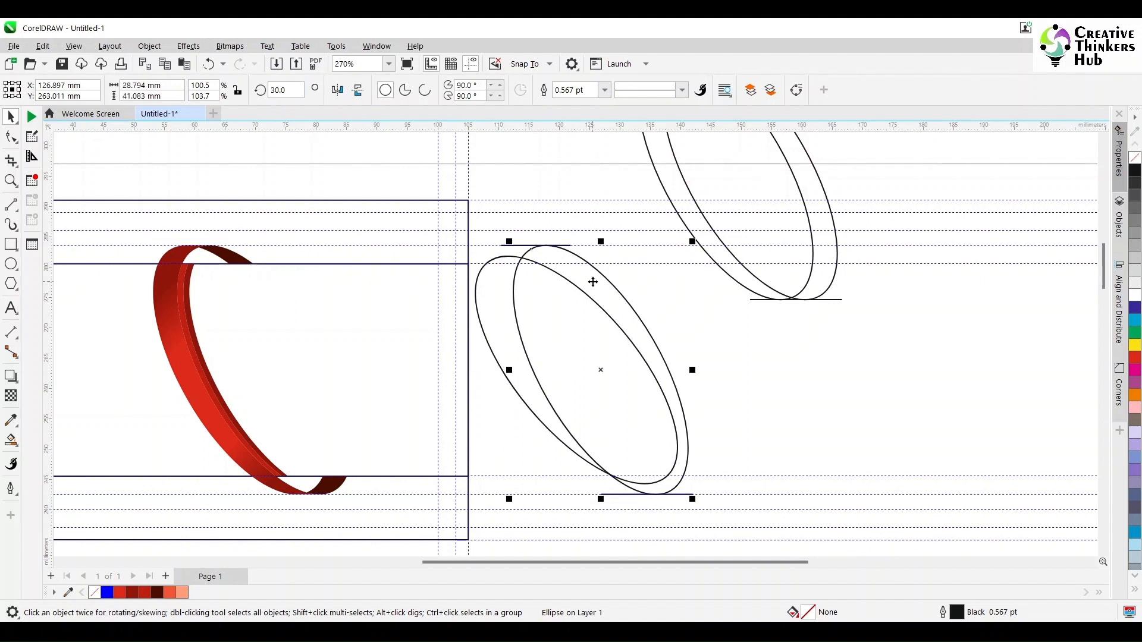
Delete the 30° ellipse and paste a copy of the 40° ellipse nudged 1 mm right.
key(Delete)
click(592, 301)
key(ctrl+c)
key(ctrl+v)
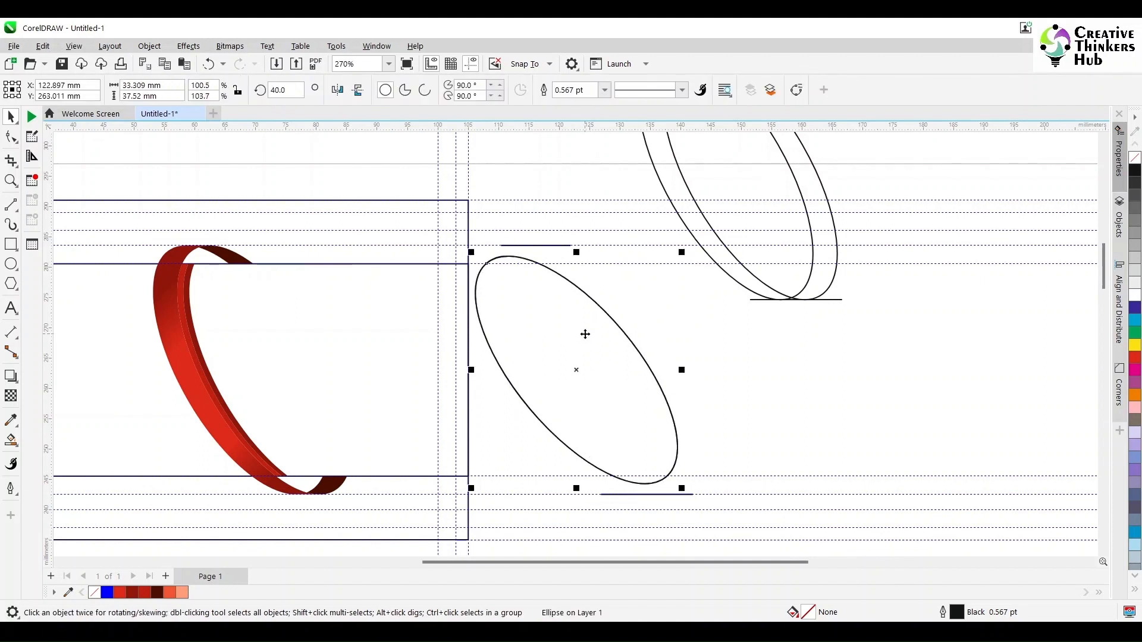
key(Right)
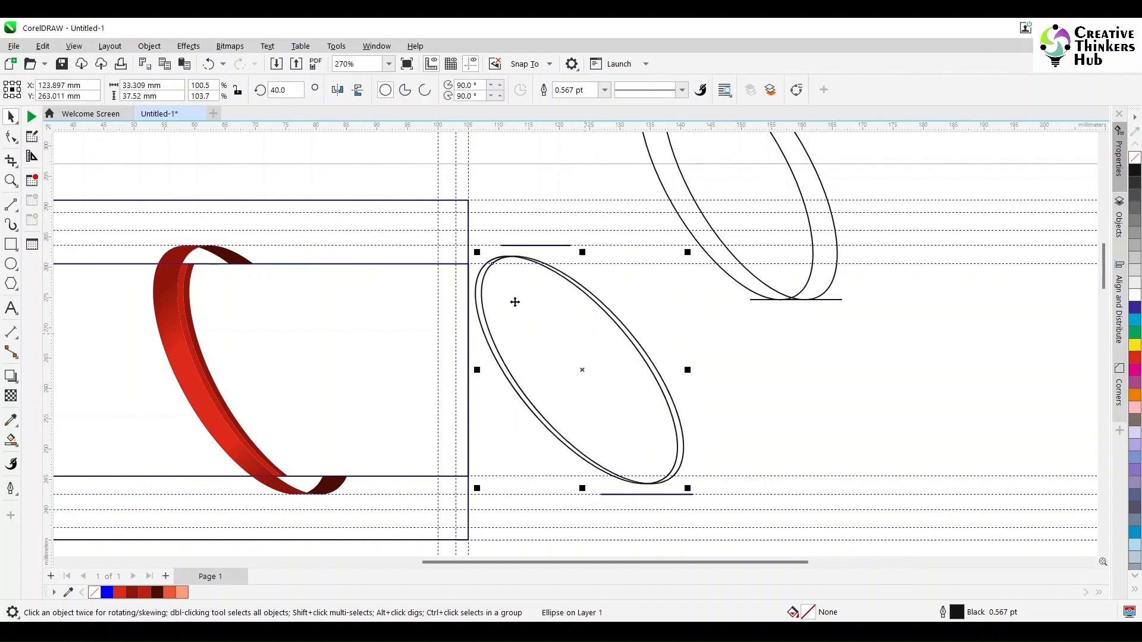
Delete the short horizontal line, then mirror both ellipses horizontally.
drag(562, 521, 716, 485)
click(614, 243)
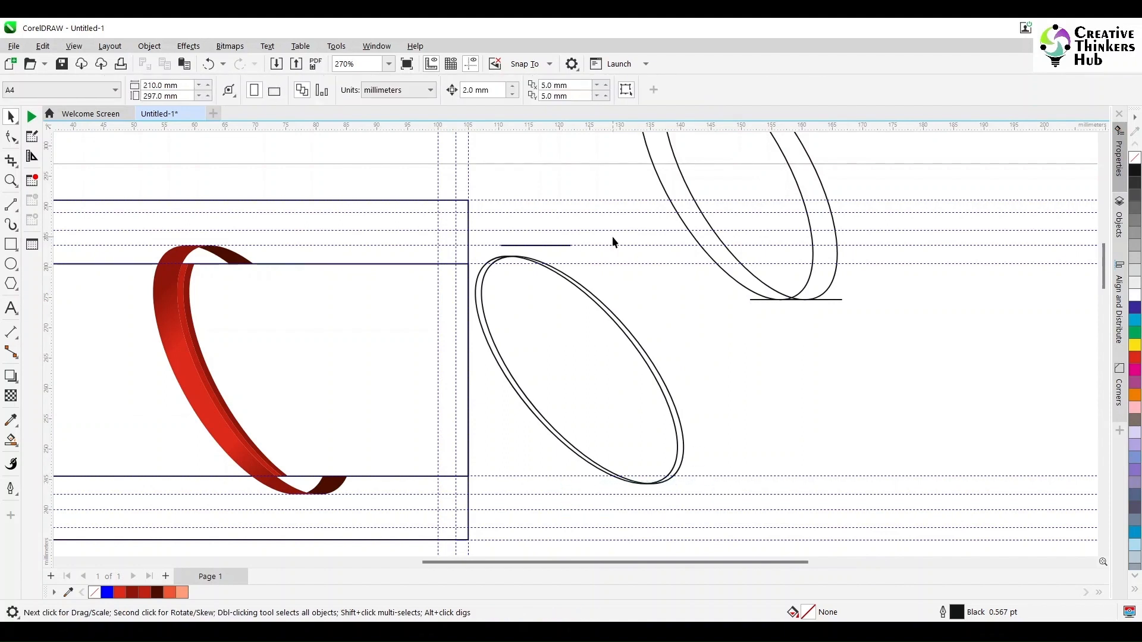
click(612, 264)
click(718, 342)
click(503, 246)
key(Delete)
drag(723, 501, 454, 241)
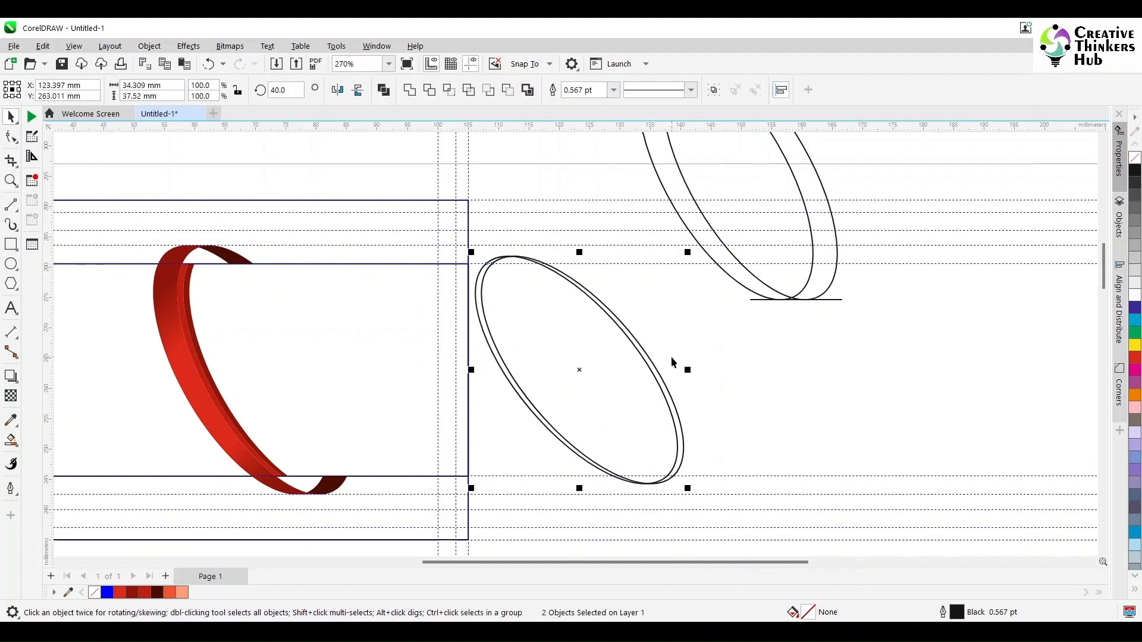
click(337, 90)
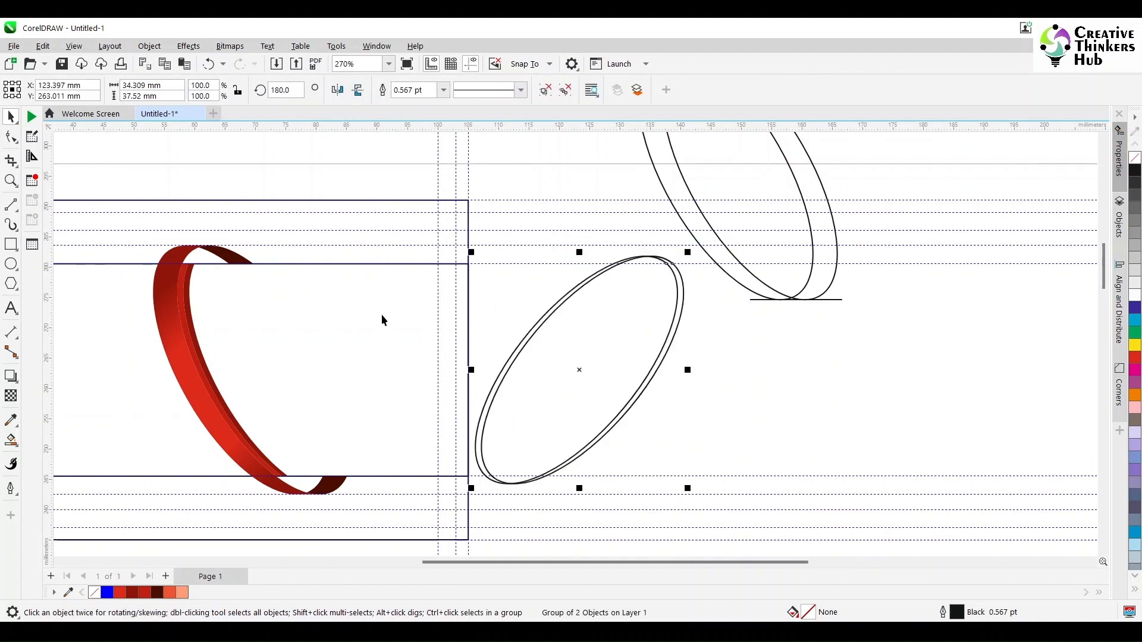
Drag the double-ellipse pair left over the red ring and snap its edge to the ribbon.
click(827, 363)
click(573, 377)
drag(575, 369, 423, 369)
ctrl+click(344, 370)
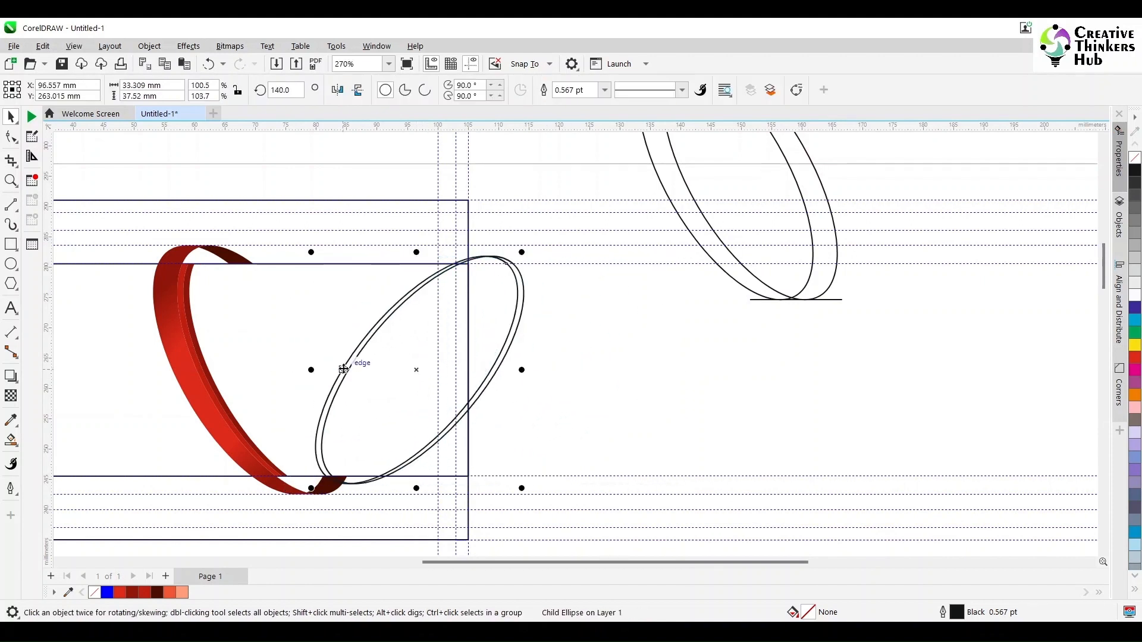
key(Escape)
click(416, 369)
drag(416, 370, 289, 365)
scroll(255, 480, up, 5)
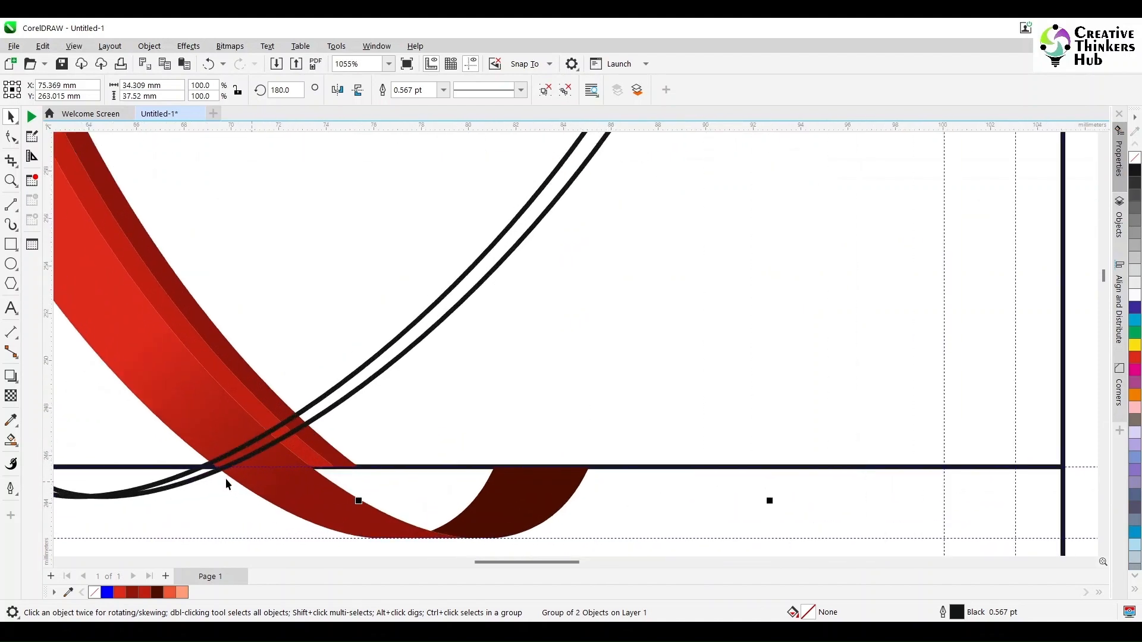
ctrl+click(207, 465)
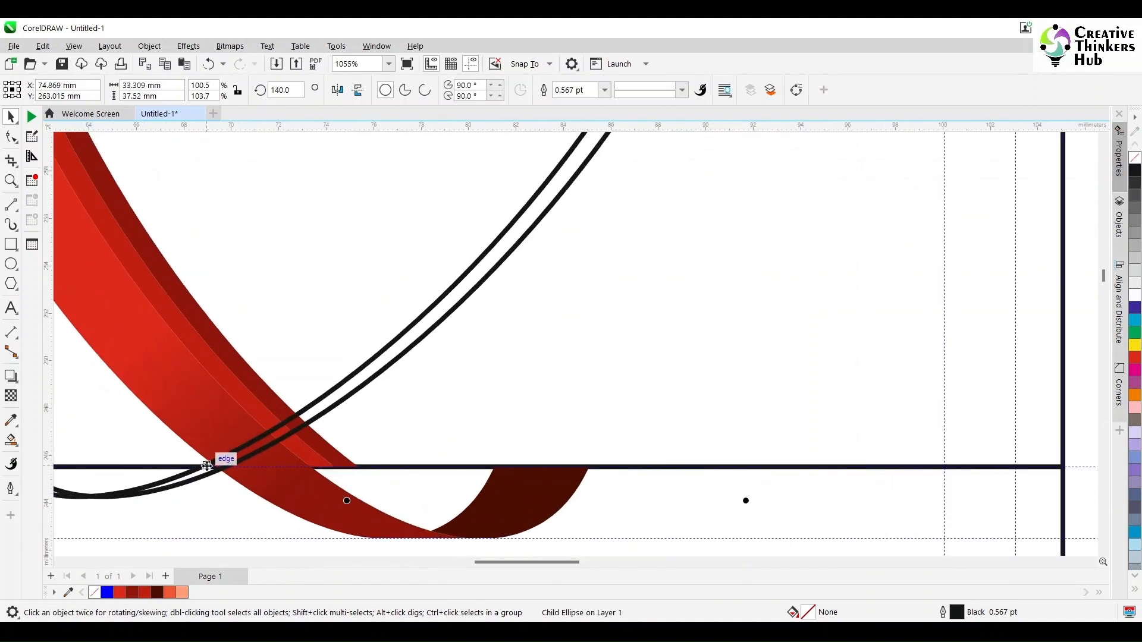
click(214, 474)
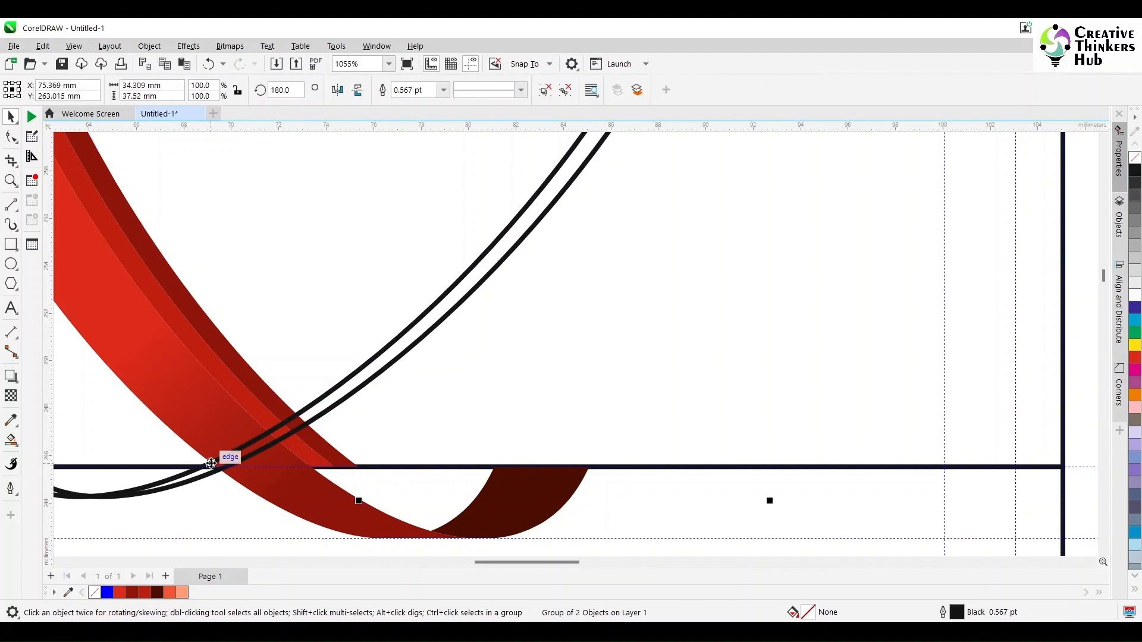
drag(218, 461, 234, 460)
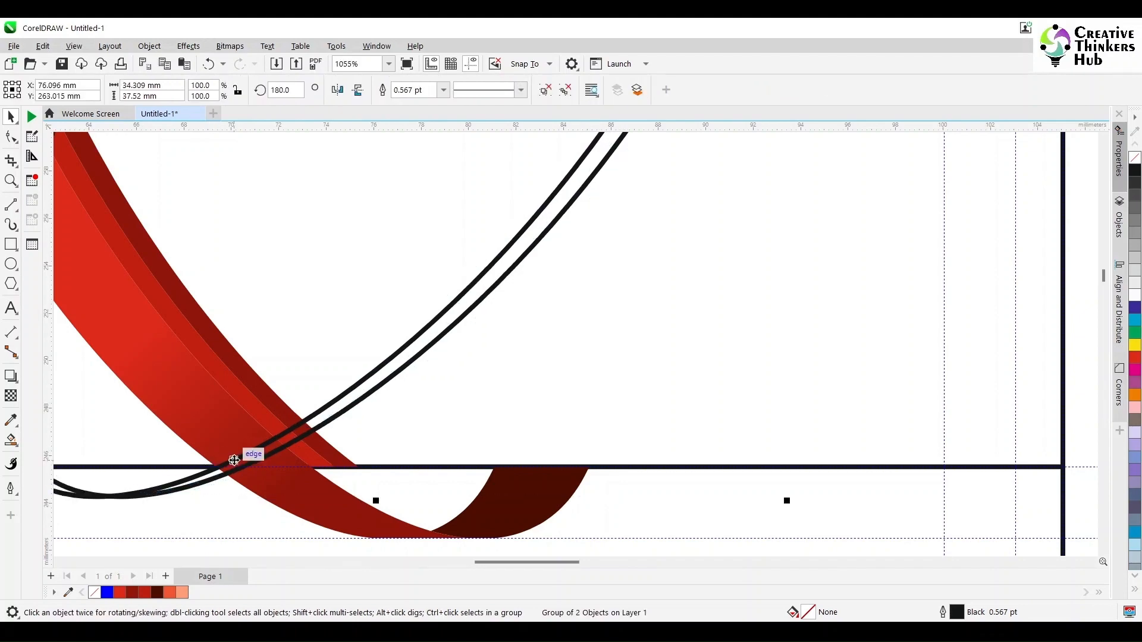
scroll(360, 400, down, 4)
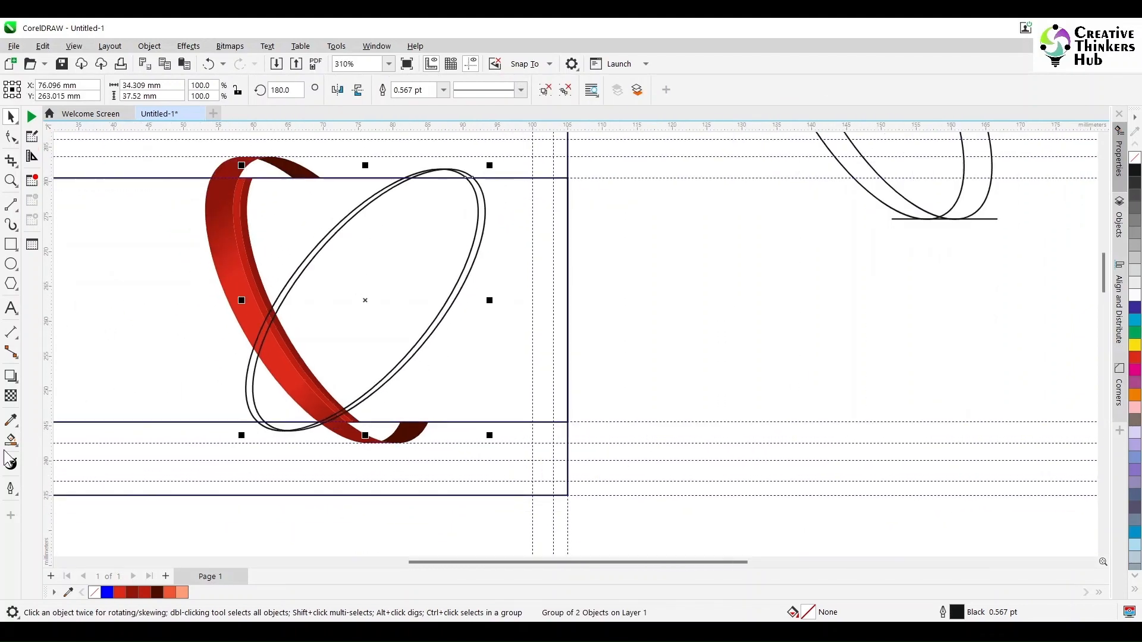
Smart Fill the sliver and the band between the two ellipse outlines with orange-red.
click(11, 440)
click(252, 386)
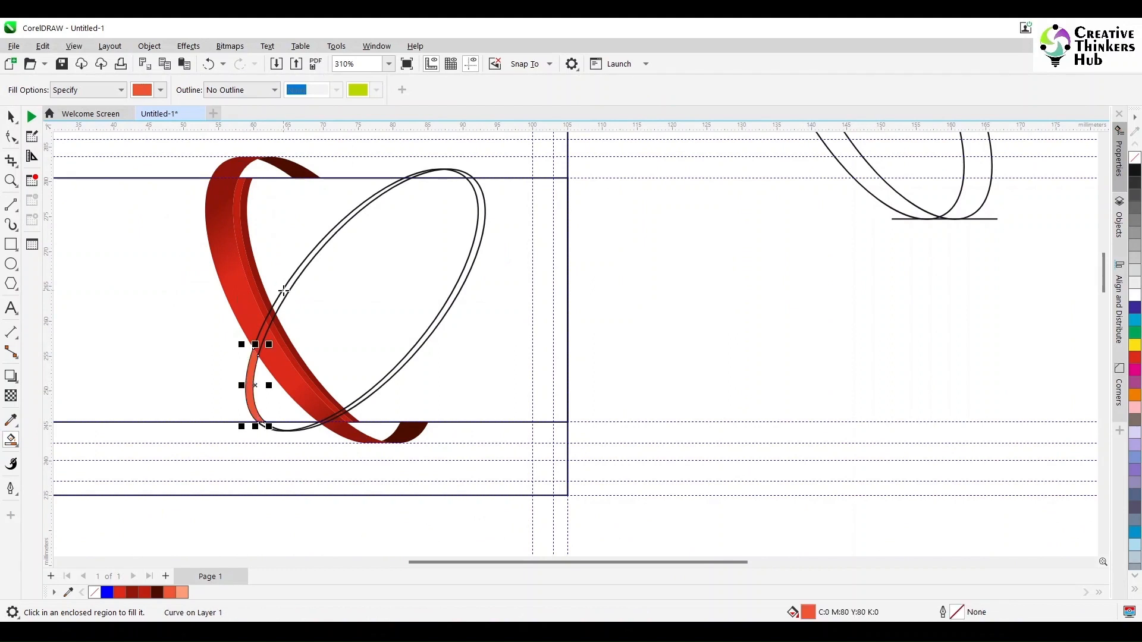
click(283, 291)
Move the double-ellipse outline pair off to the right of the card.
click(11, 117)
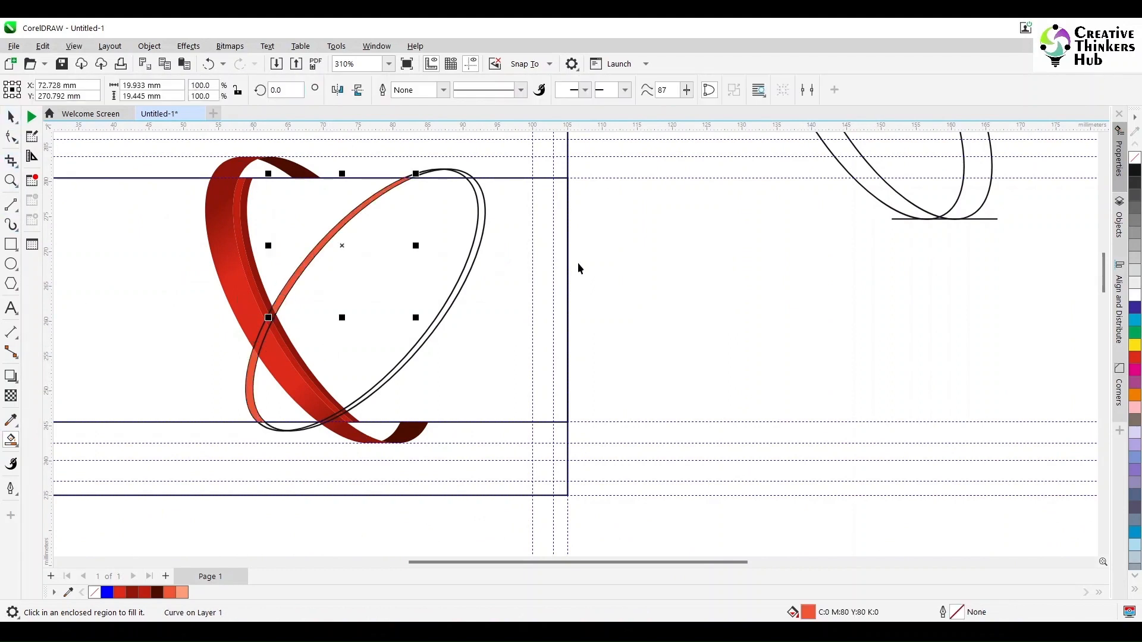
click(647, 288)
click(452, 304)
drag(452, 304, 1041, 380)
click(882, 203)
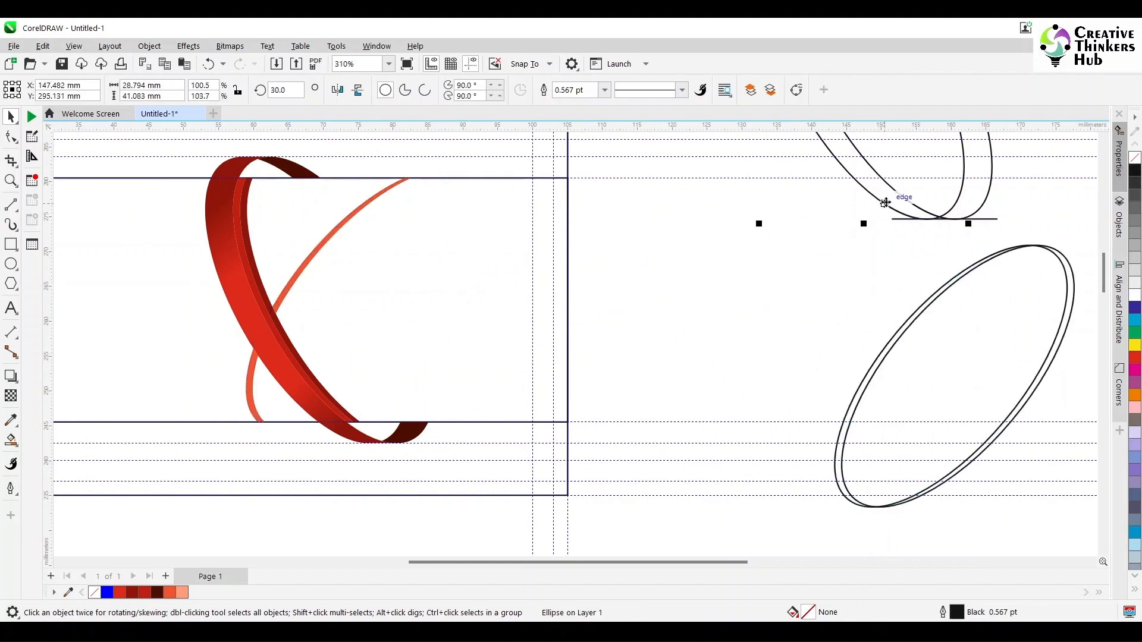
Move the top ellipse group onto the red ring, aligned at the ribbon top and nudged 1 mm left.
scroll(857, 256, down, 5)
drag(795, 158, 934, 263)
drag(868, 218, 722, 275)
click(11, 181)
drag(774, 316, 776, 323)
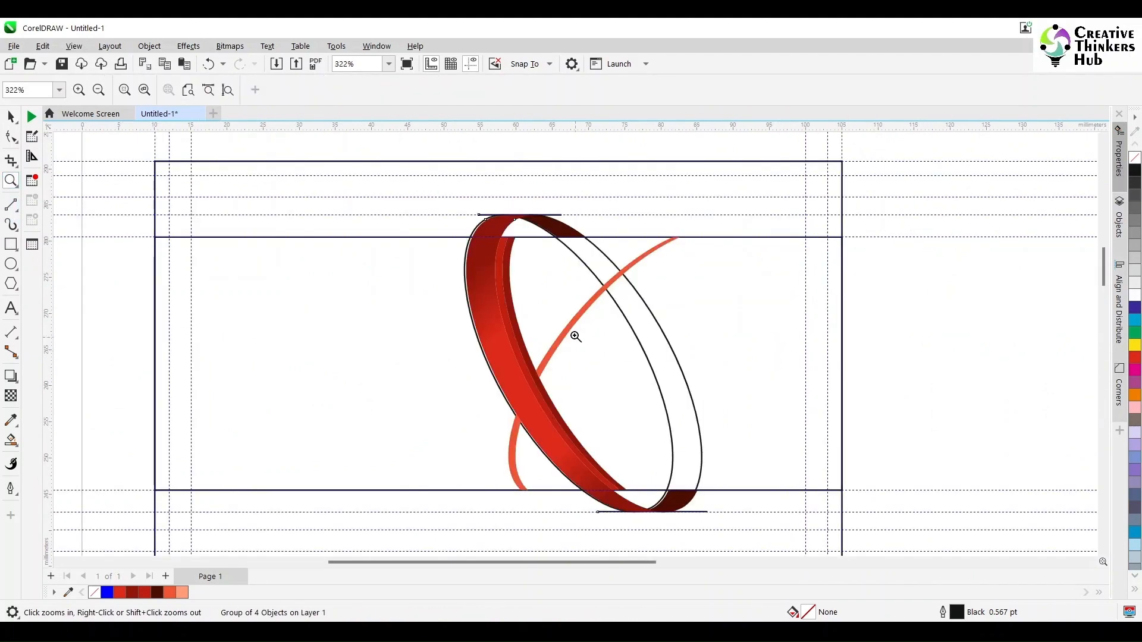
drag(448, 190, 656, 295)
click(10, 117)
mouse_move(307, 254)
mouse_down()
mouse_move(379, 169)
mouse_move(312, 255)
mouse_up()
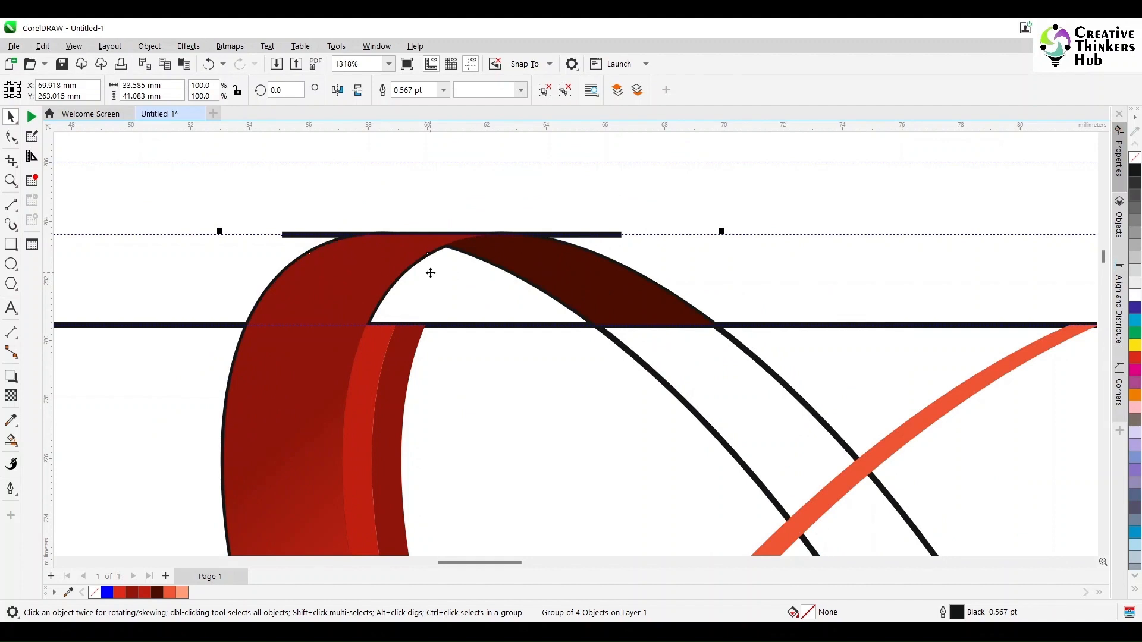
key(Left)
key(Left)
key(Right)
key(Right)
key(Left)
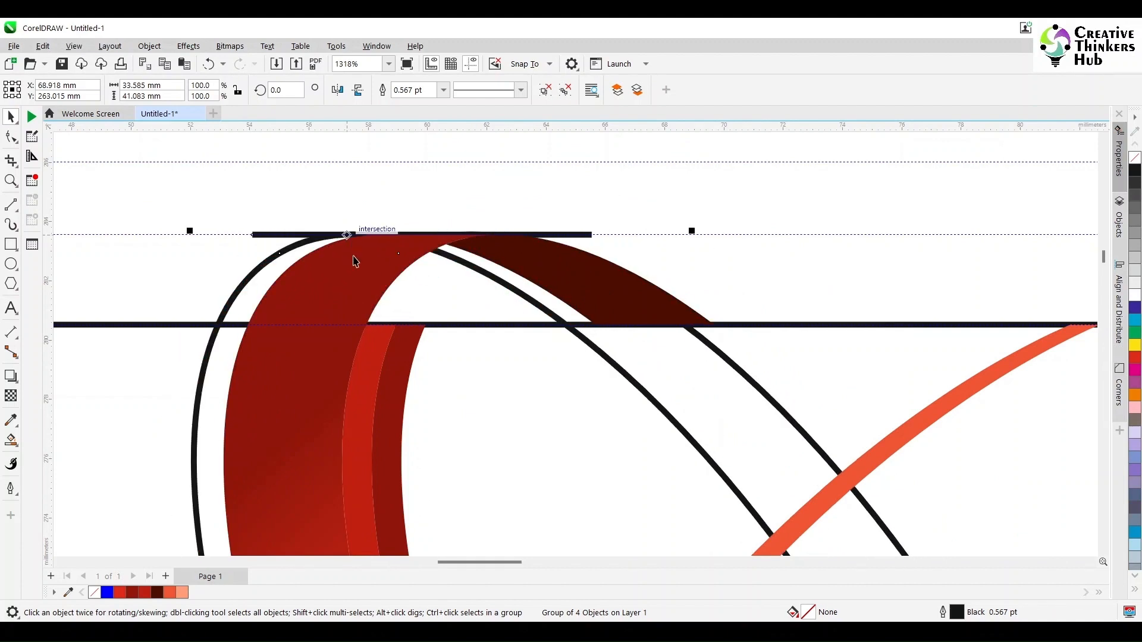
Bring the ellipse group in front of the ring with Shift+PgUp and select it with the orange curve.
scroll(423, 374, down, 3)
drag(1104, 257, 1107, 268)
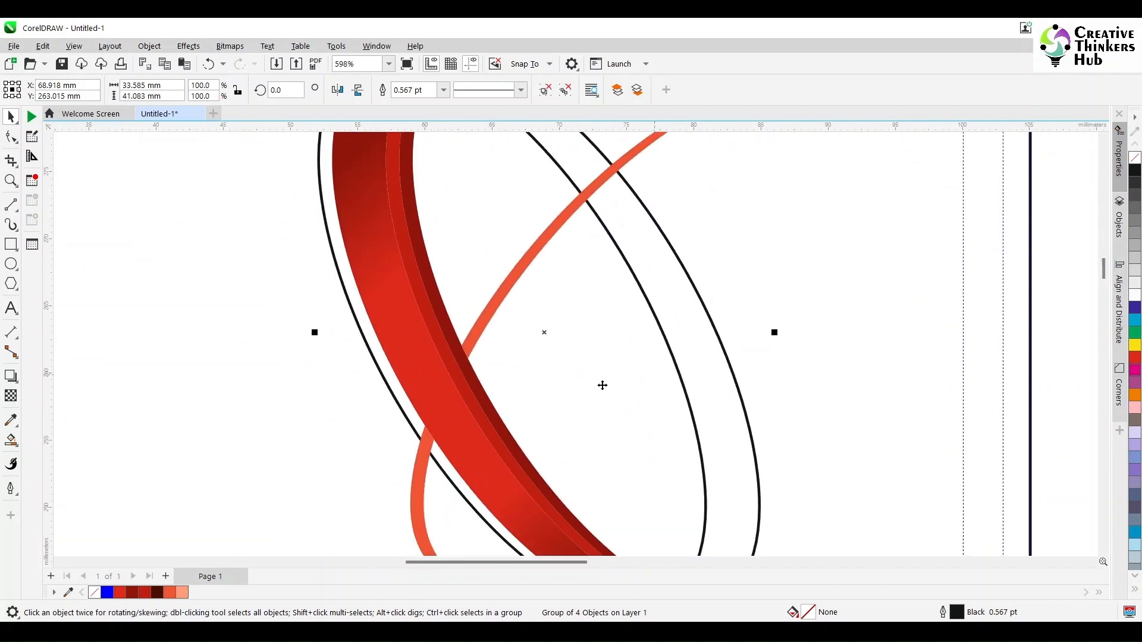
scroll(388, 379, down, 2)
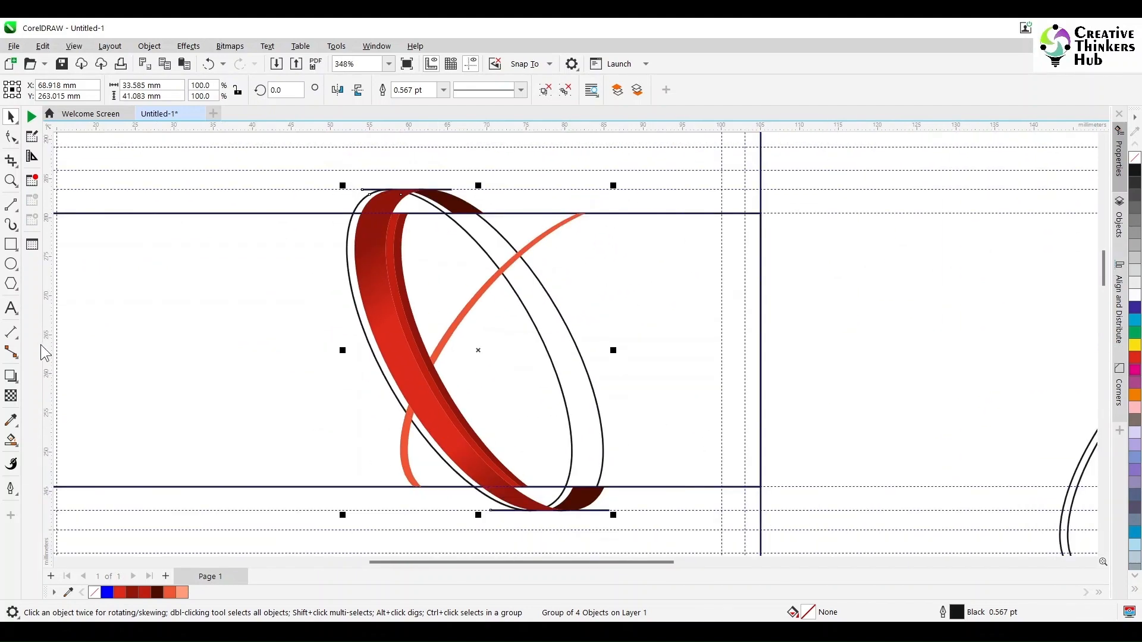
click(936, 357)
click(391, 388)
key(shift+Page_Up)
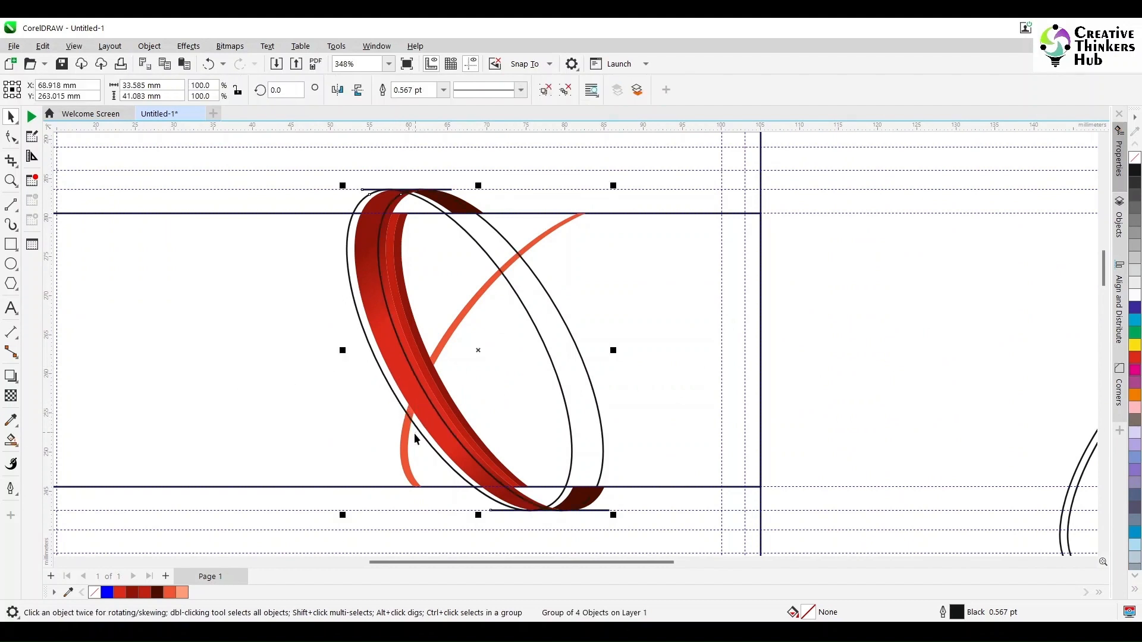
shift+click(403, 444)
Trim away the curve's overlapping part and reselect the ring group.
click(428, 90)
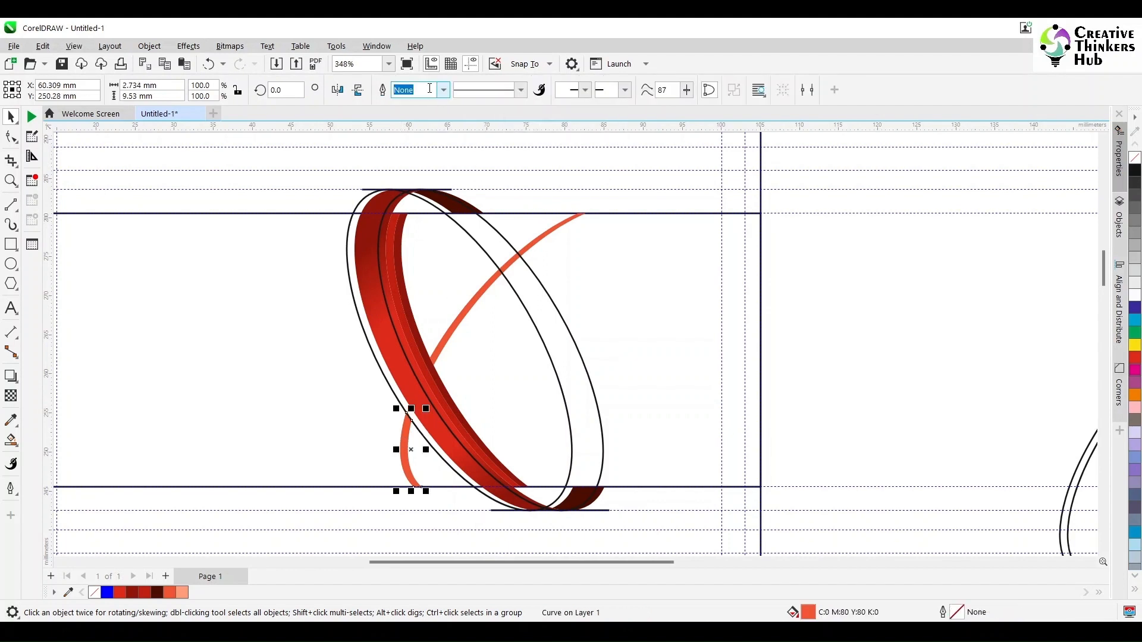
click(818, 341)
click(419, 360)
Smart Fill the small region at the ring's lower left with salmon C0 M50 Y50 K0.
click(11, 440)
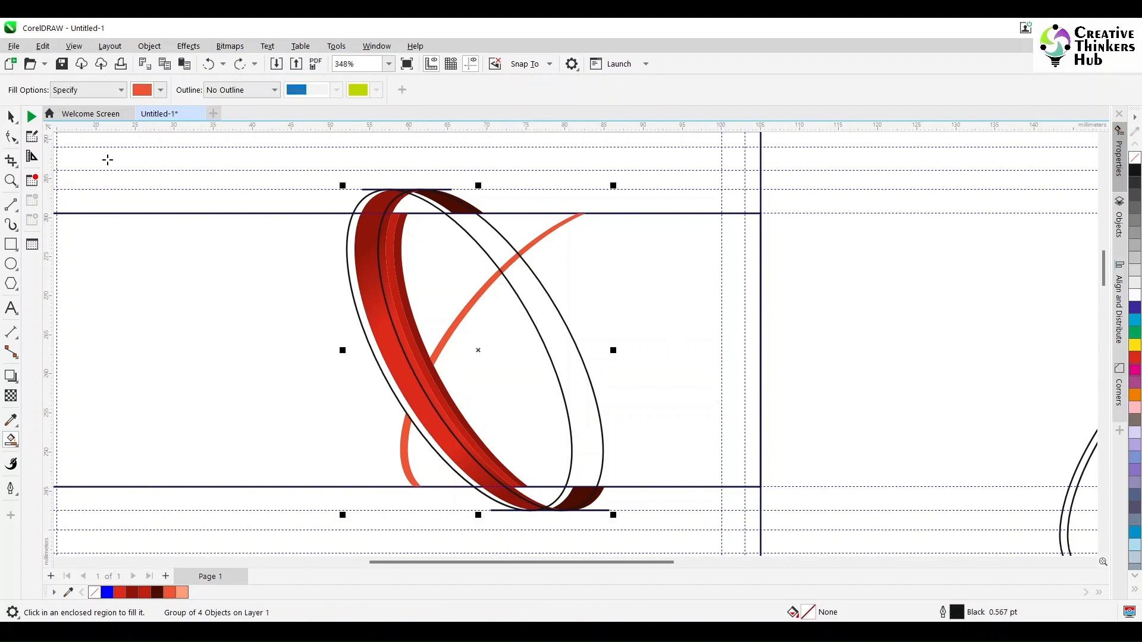
click(161, 91)
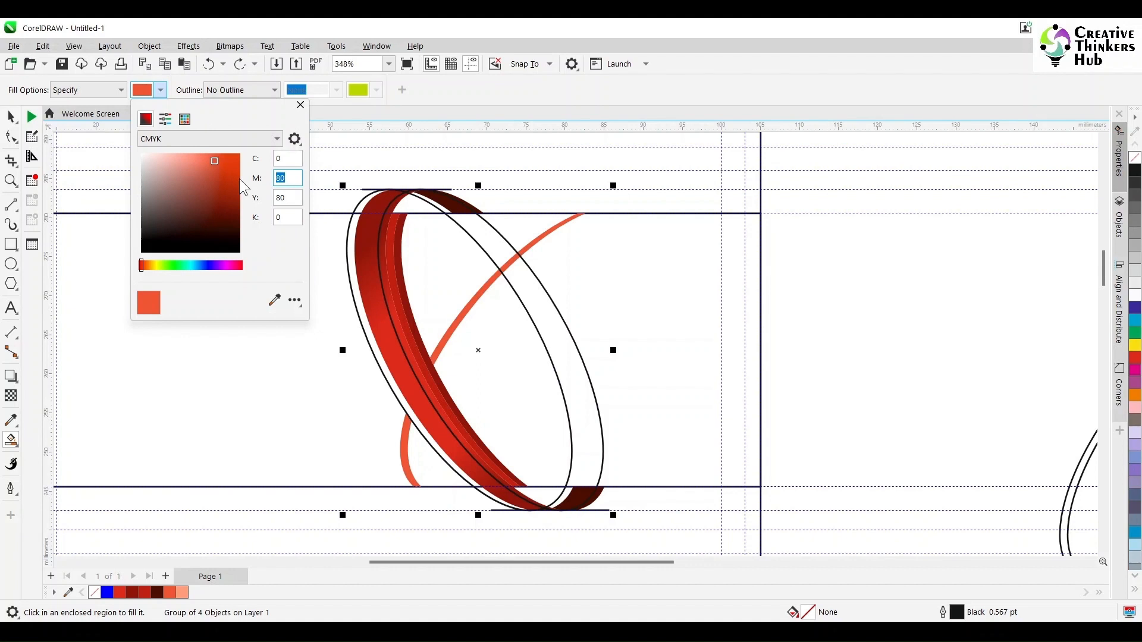
text(50)
key(Tab)
key(Tab)
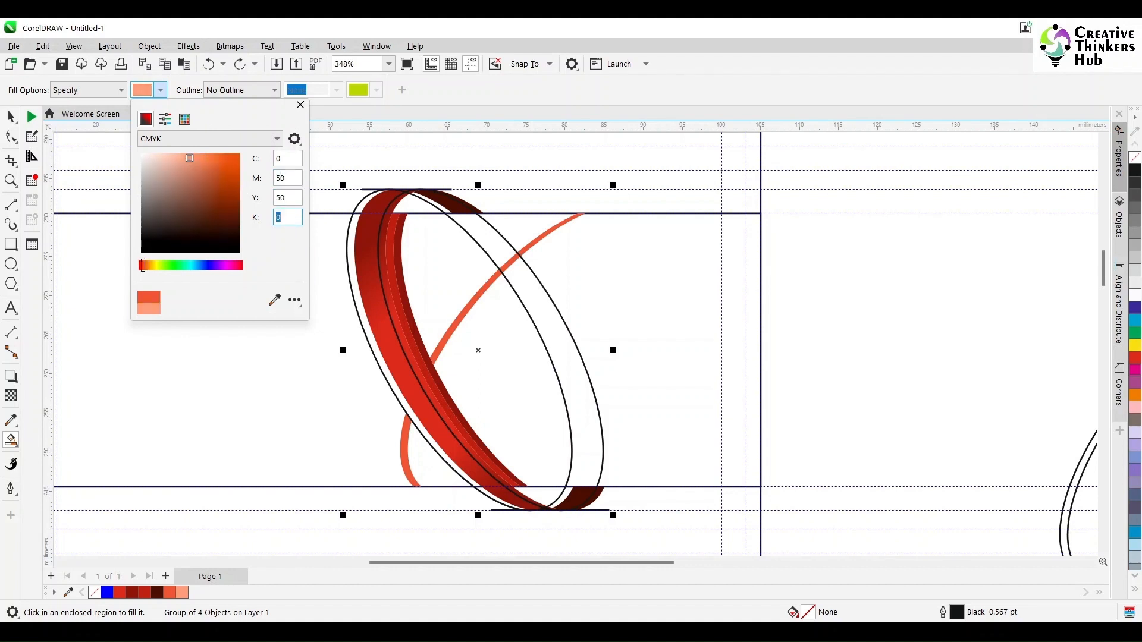
click(300, 105)
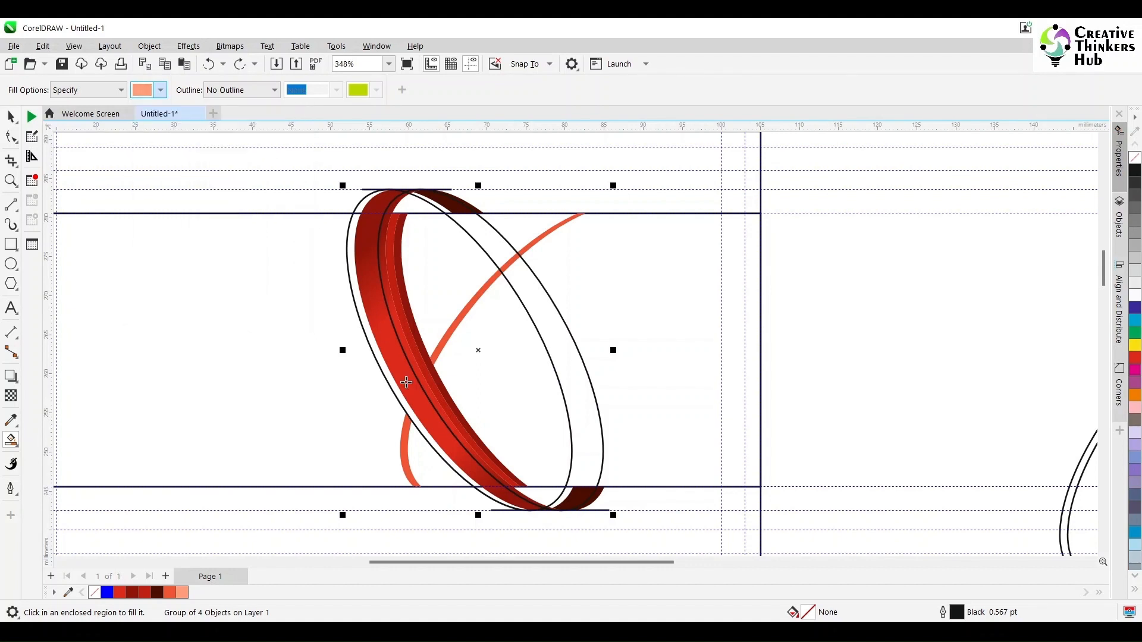
click(421, 462)
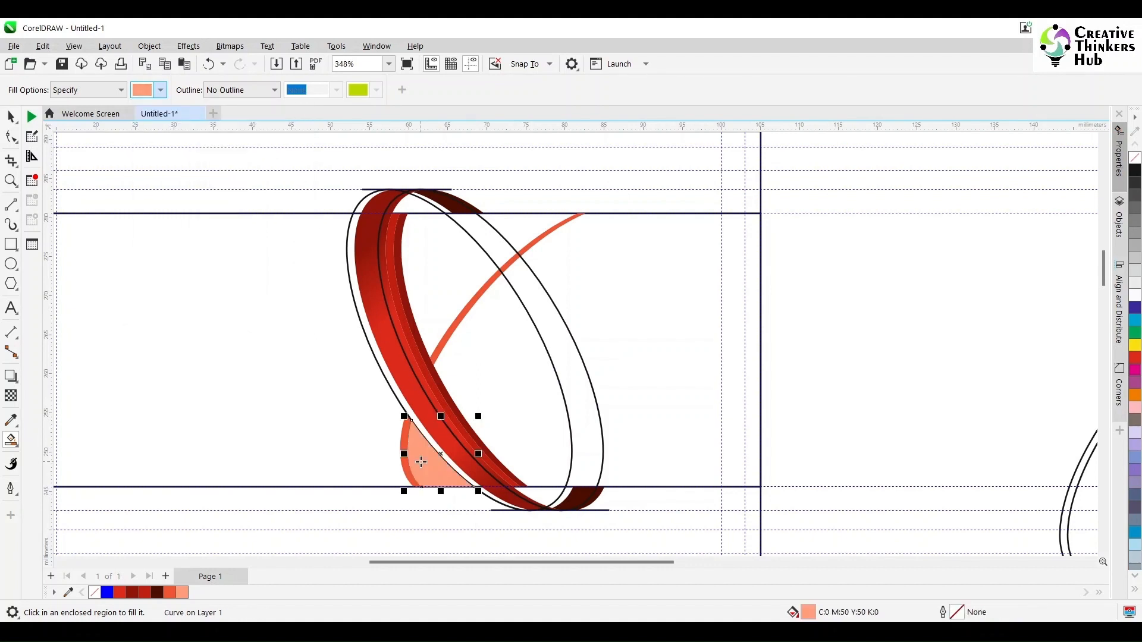
Smart Fill the ring's outer left band with red-orange C0 M80 Y80 K0.
click(160, 89)
double_click(289, 179)
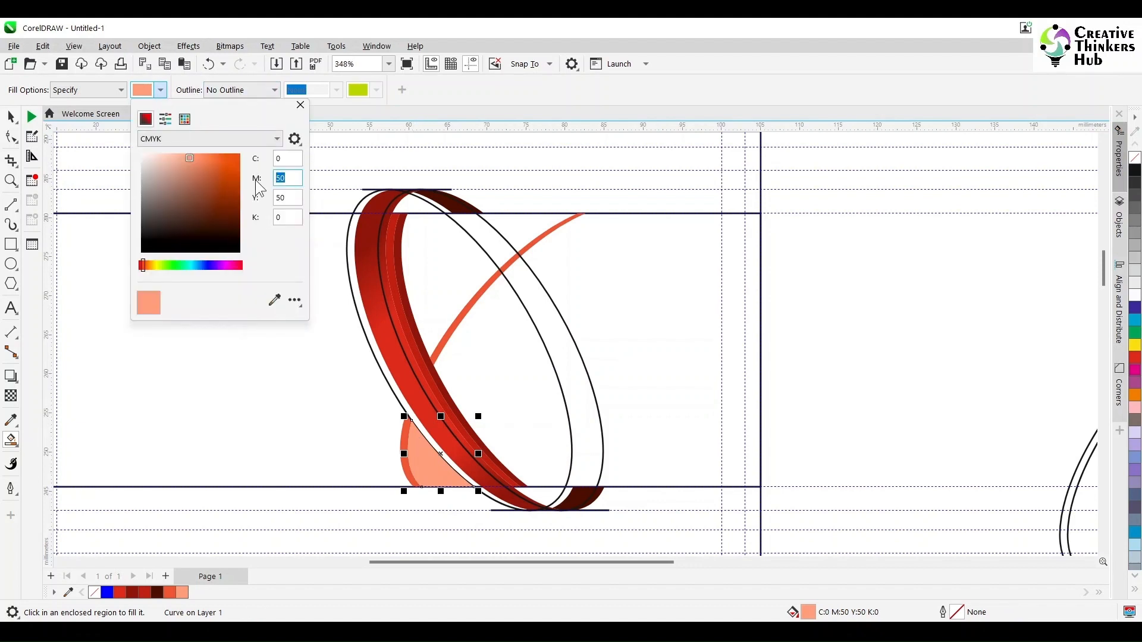
text(80)
key(Tab)
text(80)
key(Tab)
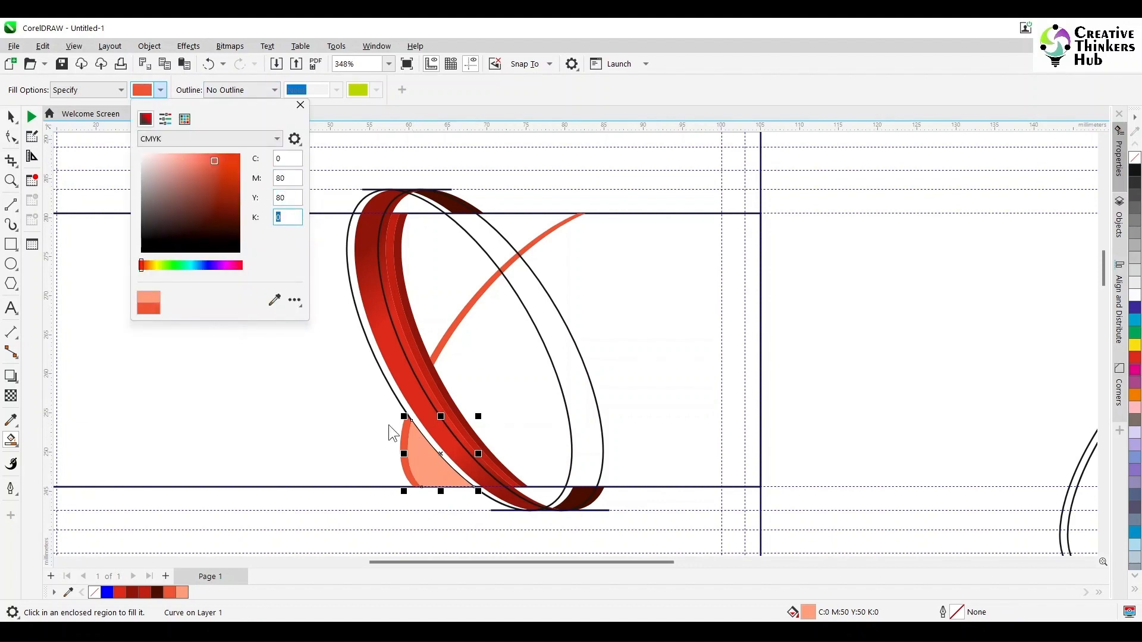
click(300, 105)
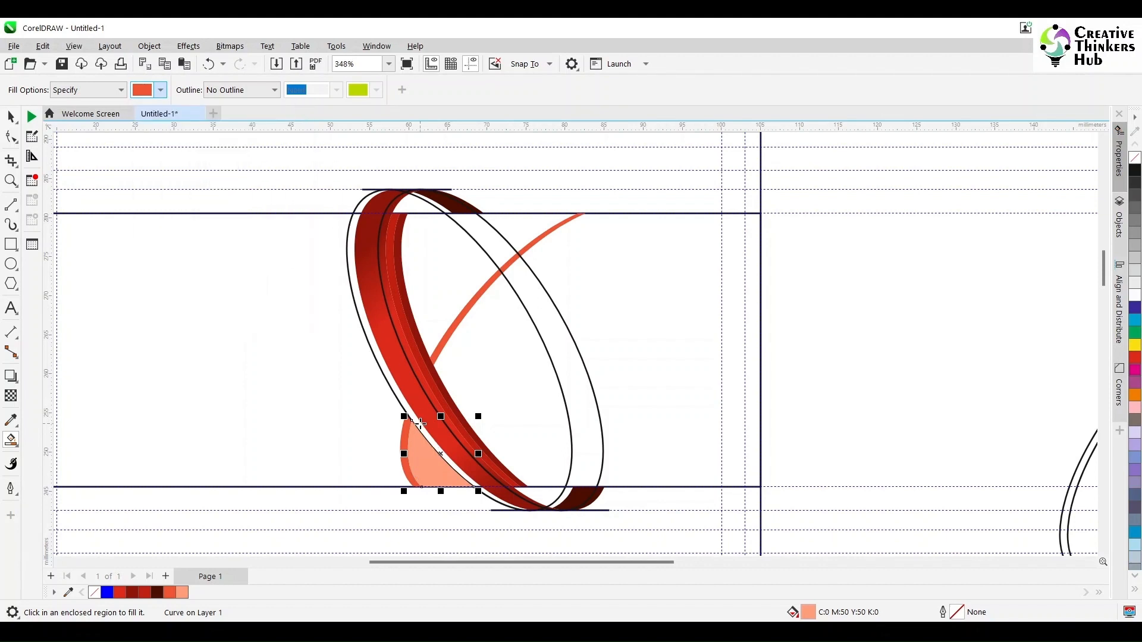
click(420, 425)
key(space)
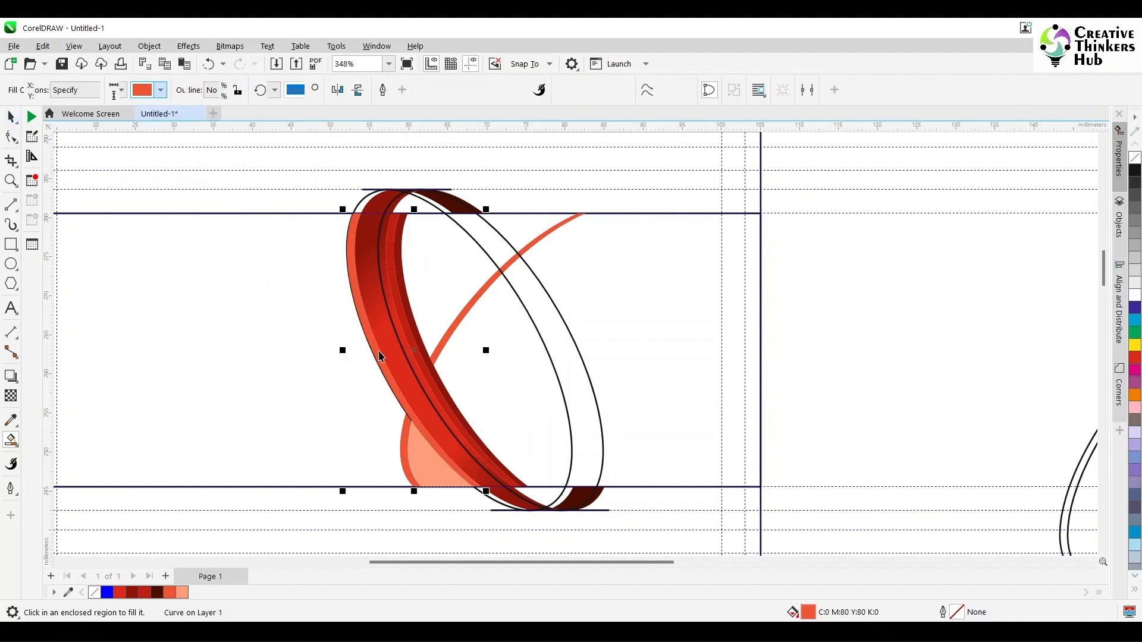
Undo the accidental stretch and move the black double ellipse over the red ring.
drag(484, 350, 1002, 278)
key(ctrl+z)
click(846, 381)
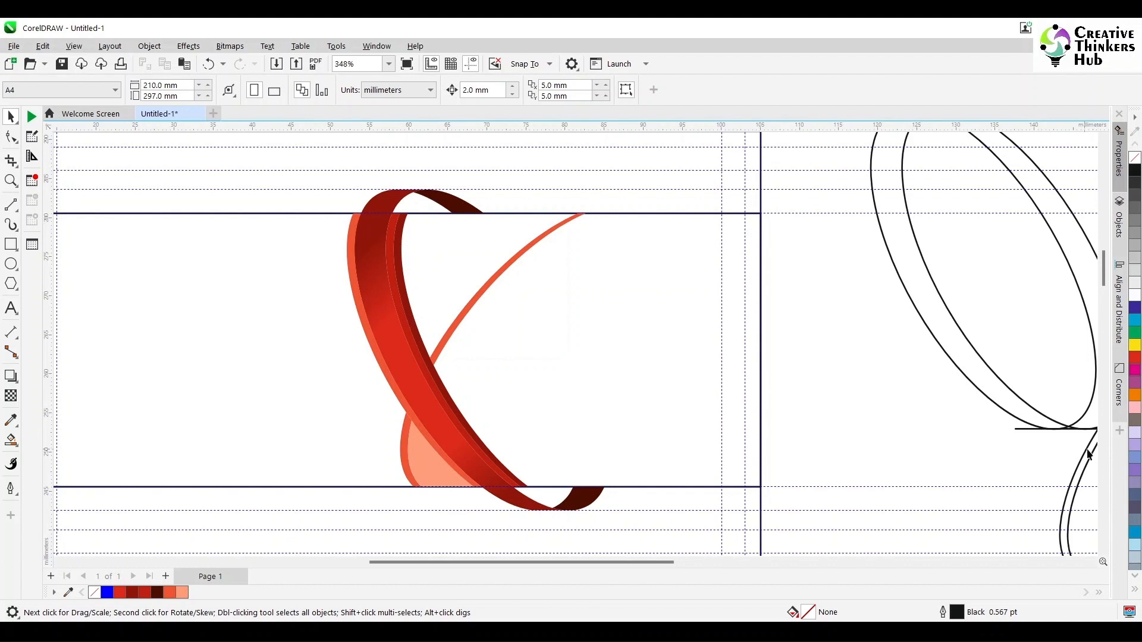
drag(1091, 462, 423, 384)
scroll(426, 384, up, 2)
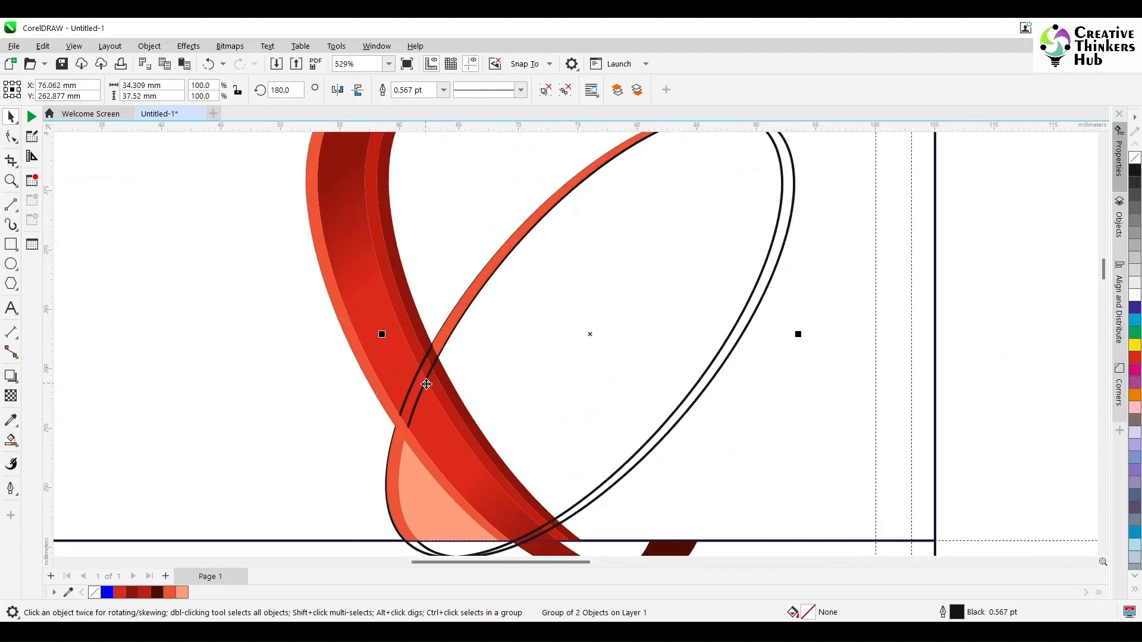
scroll(426, 385, up, 2)
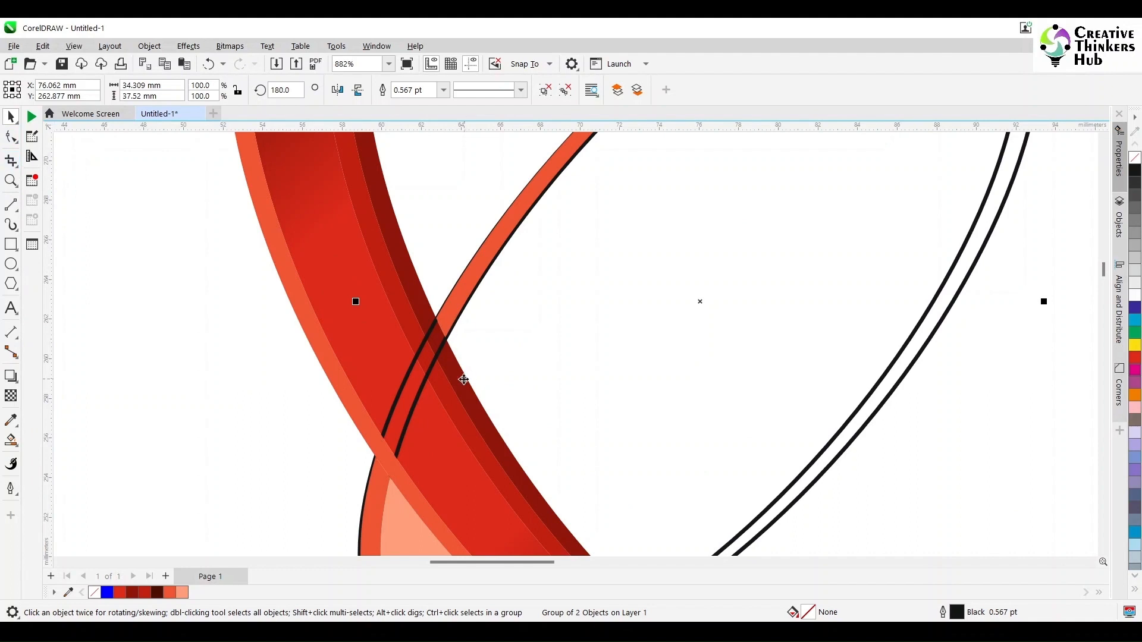
scroll(454, 374, down, 3)
Trim the red strip with the double ellipse outlines to cut a gap through the band.
click(882, 365)
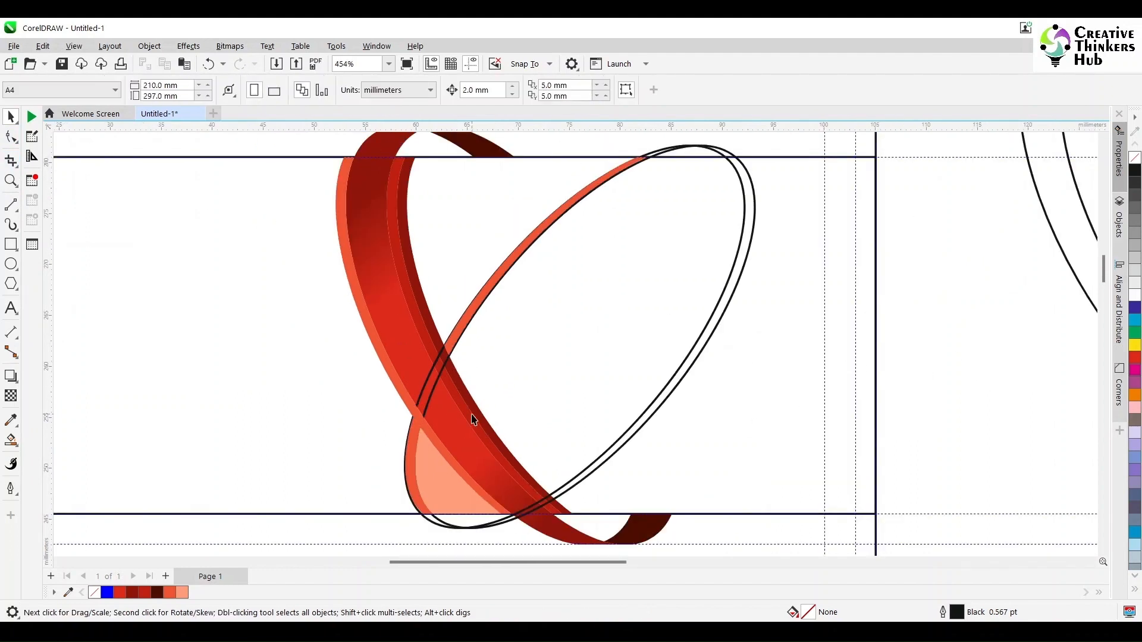
click(466, 408)
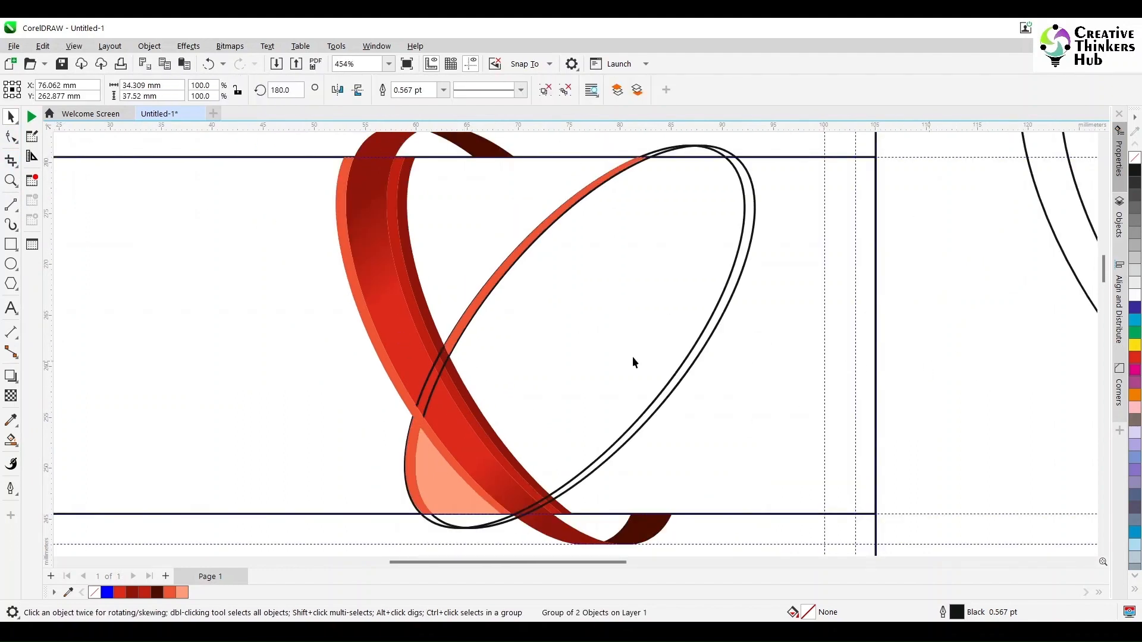
click(632, 359)
click(419, 314)
click(436, 390)
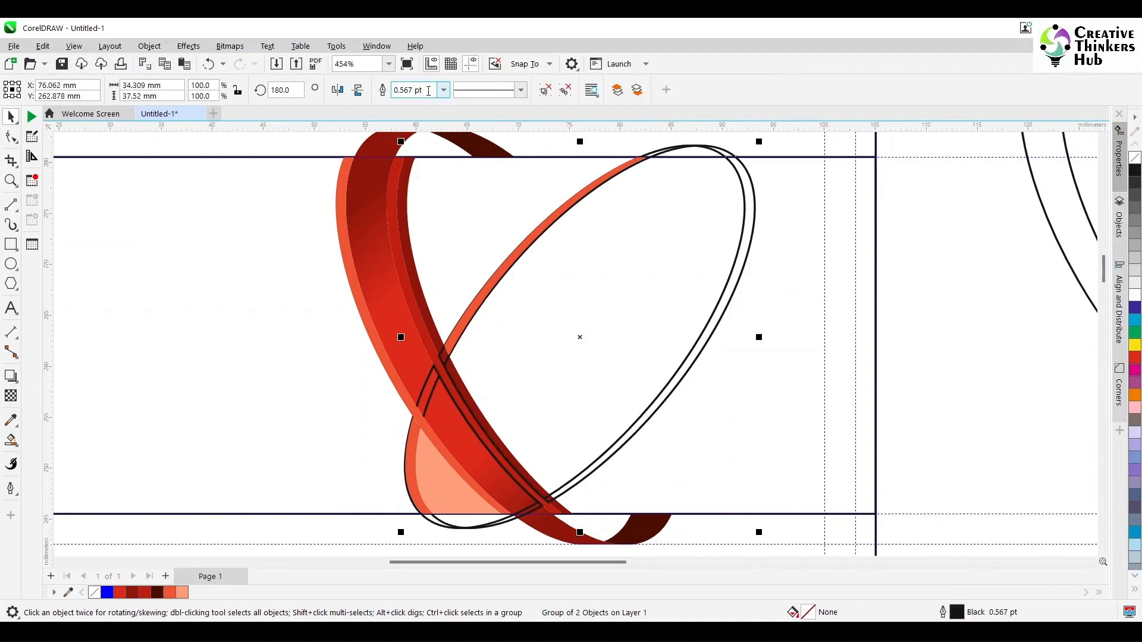
key(ctrl+z)
click(818, 363)
click(689, 375)
shift+click(408, 286)
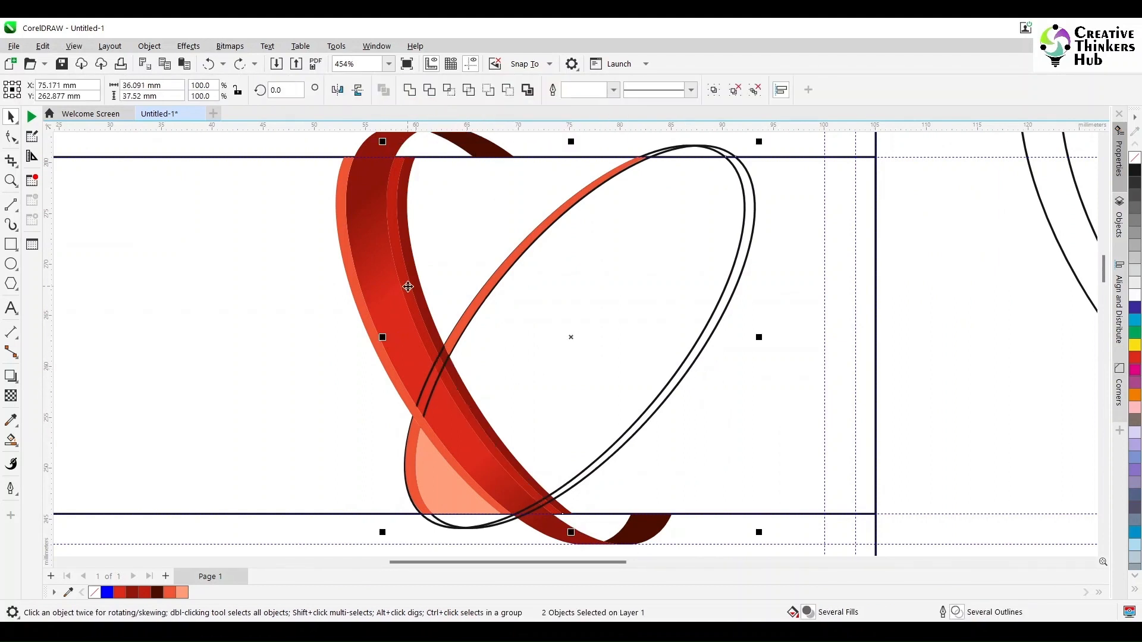
click(430, 90)
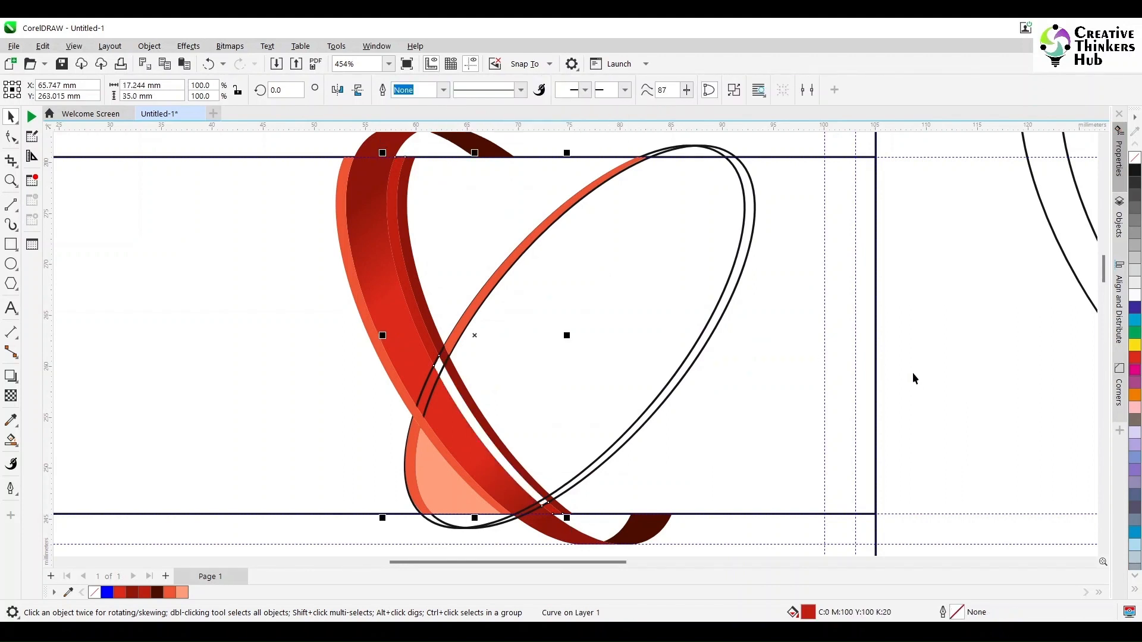
click(928, 378)
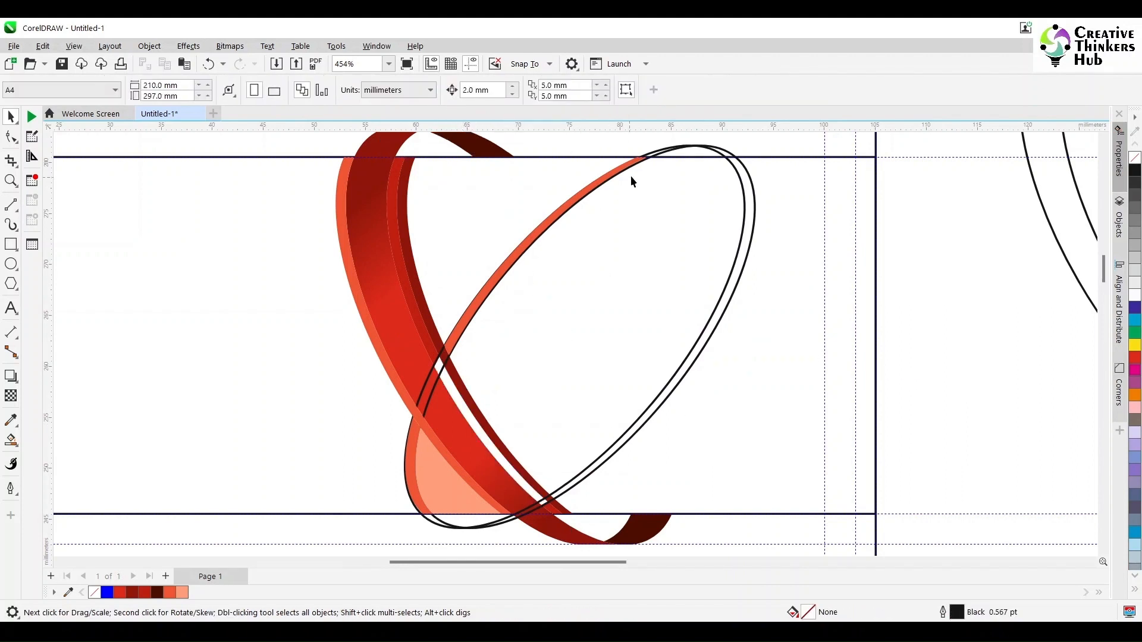
Intersect the double ellipse with the band to create their overlap shape.
click(671, 154)
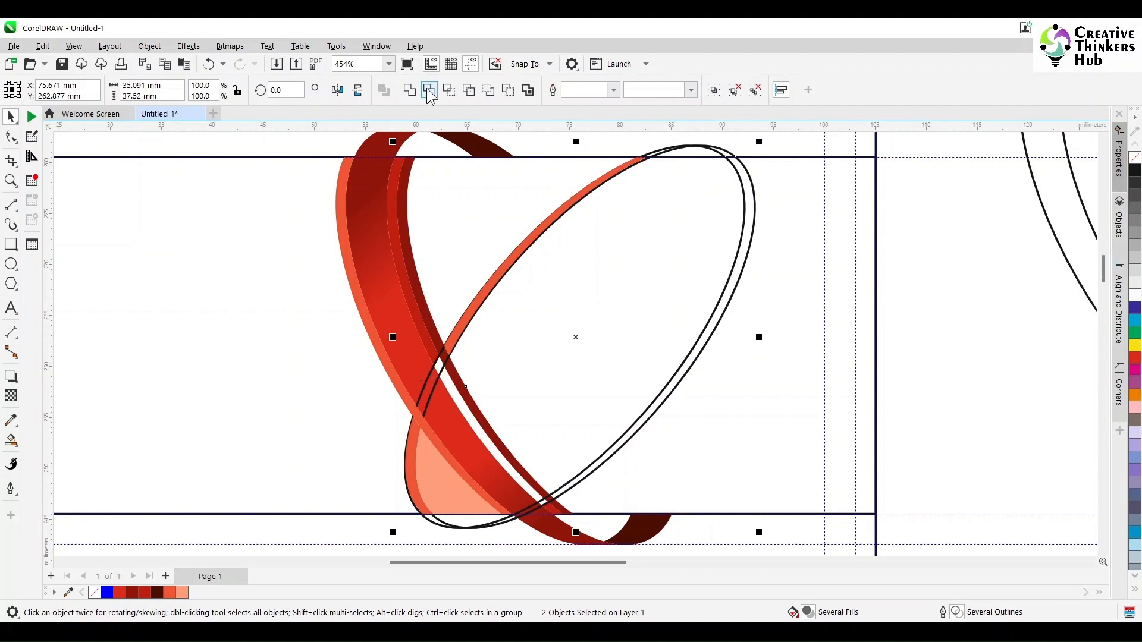
click(450, 89)
click(487, 405)
scroll(487, 404, up, 3)
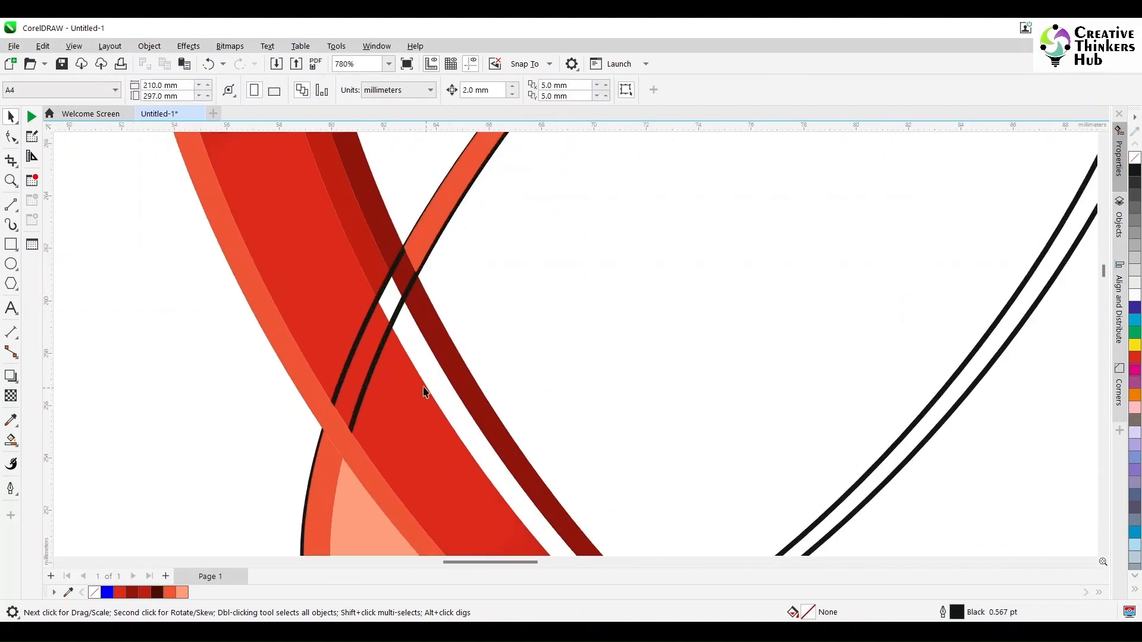
Move the black double ellipse aside and inspect the dark red band's nodes.
click(416, 327)
scroll(433, 332, down, 2)
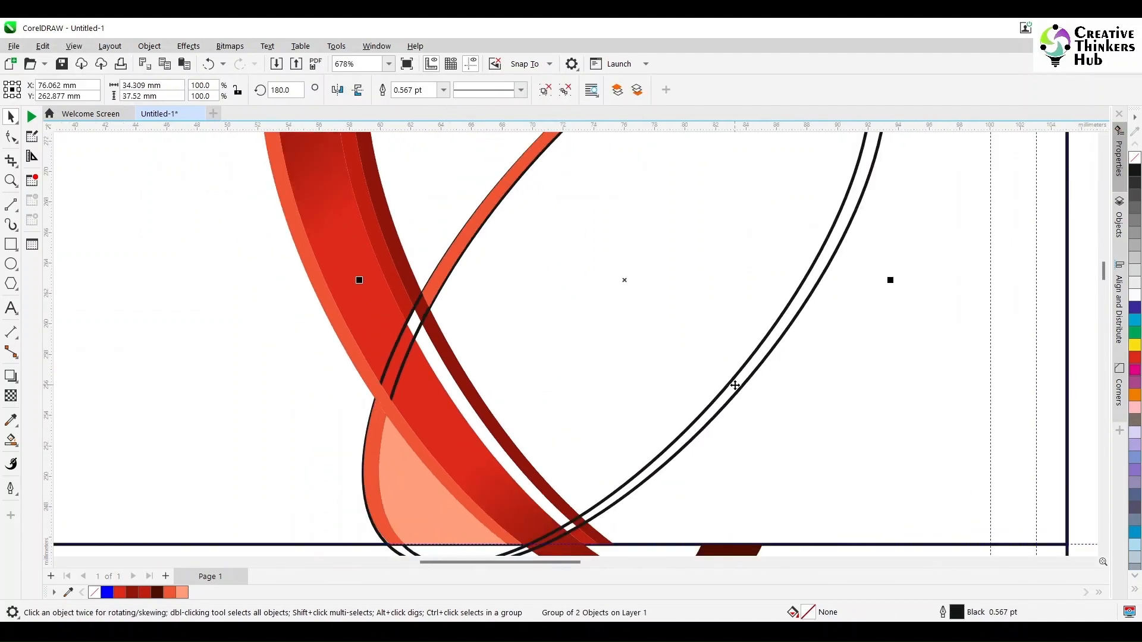
drag(736, 385, 995, 401)
click(447, 354)
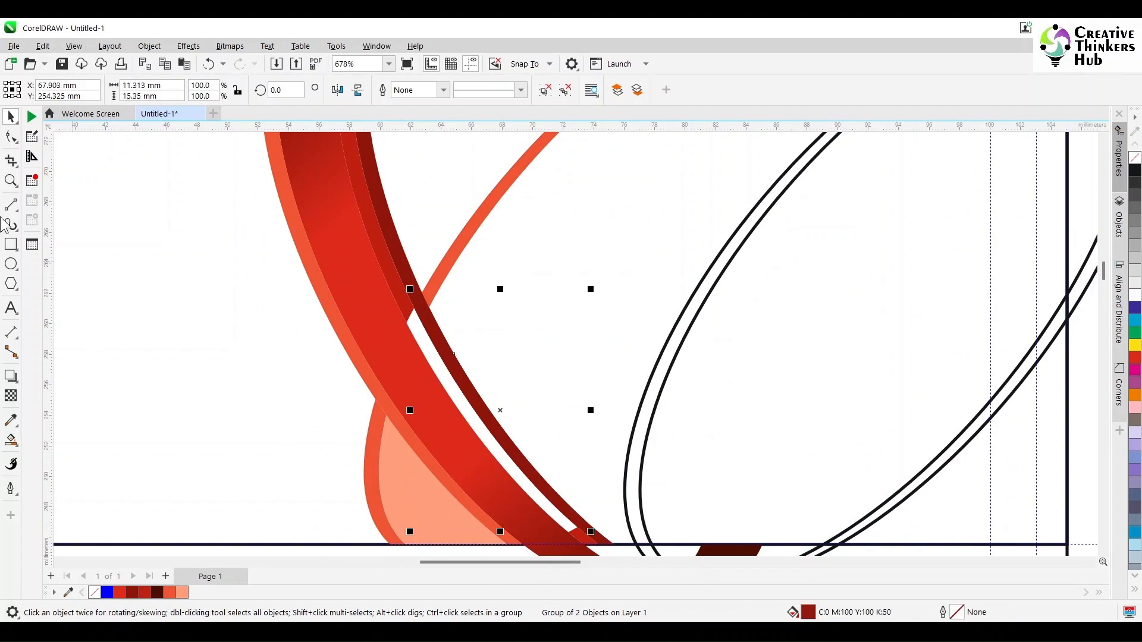
click(10, 137)
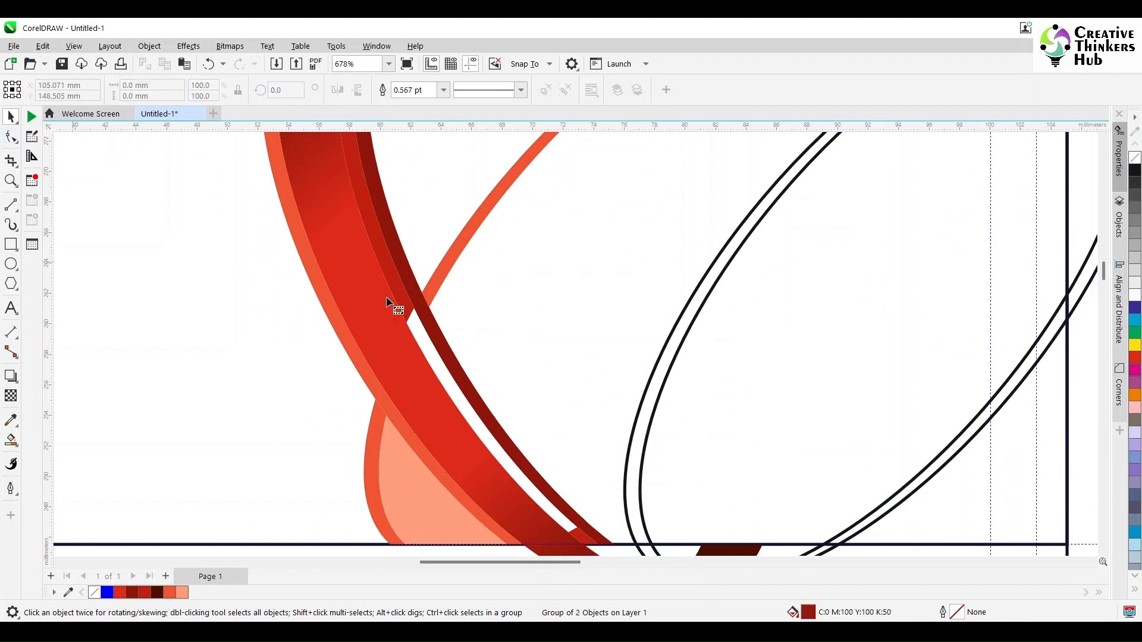
click(580, 542)
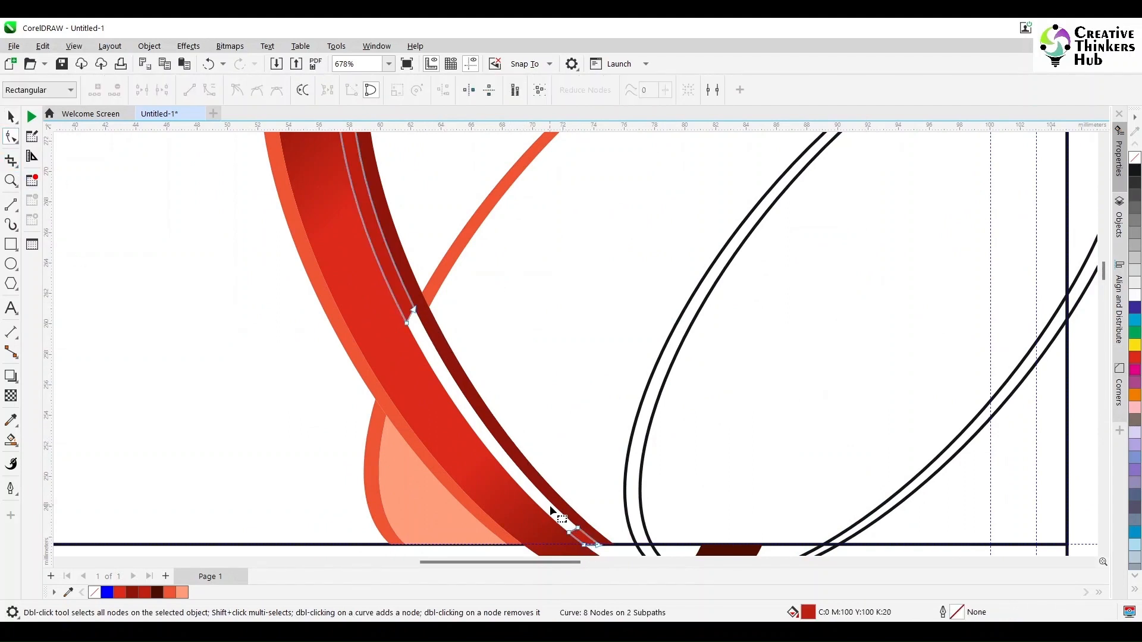
scroll(551, 510, down, 1)
click(566, 465)
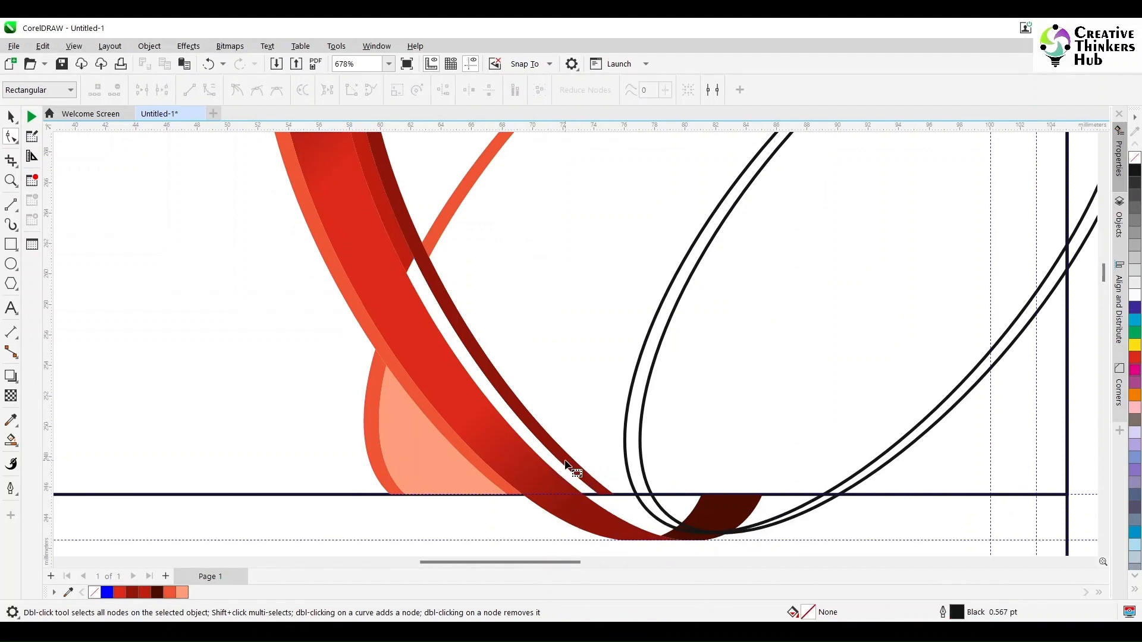
key(space)
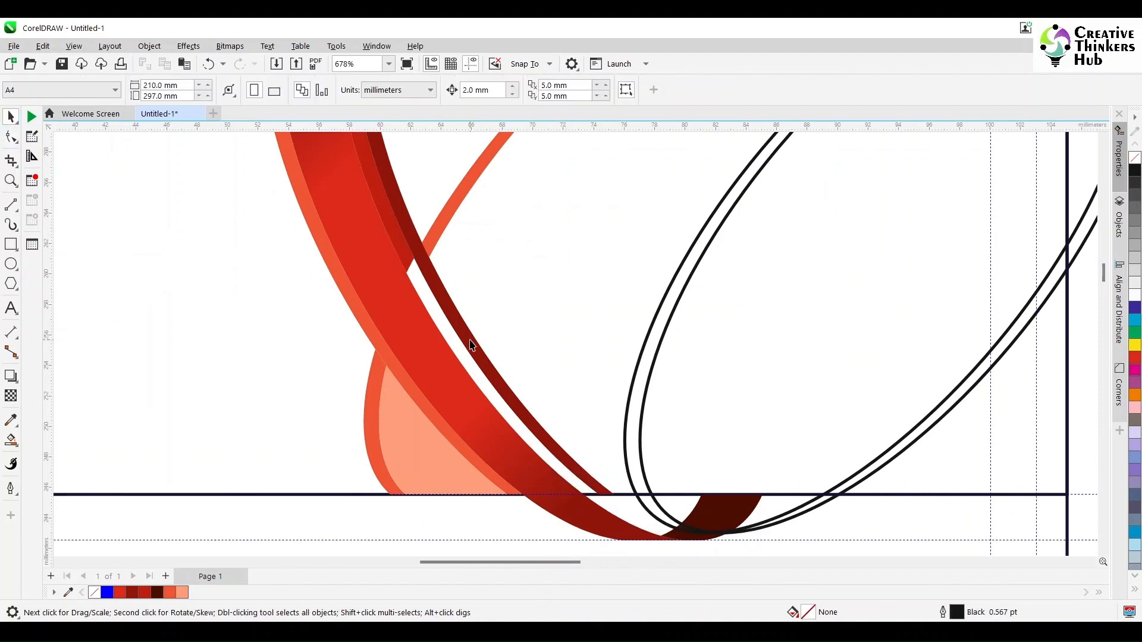
Ungroup the two dark red strips, undoing the trial moves.
click(465, 340)
drag(466, 341, 561, 328)
key(ctrl+z)
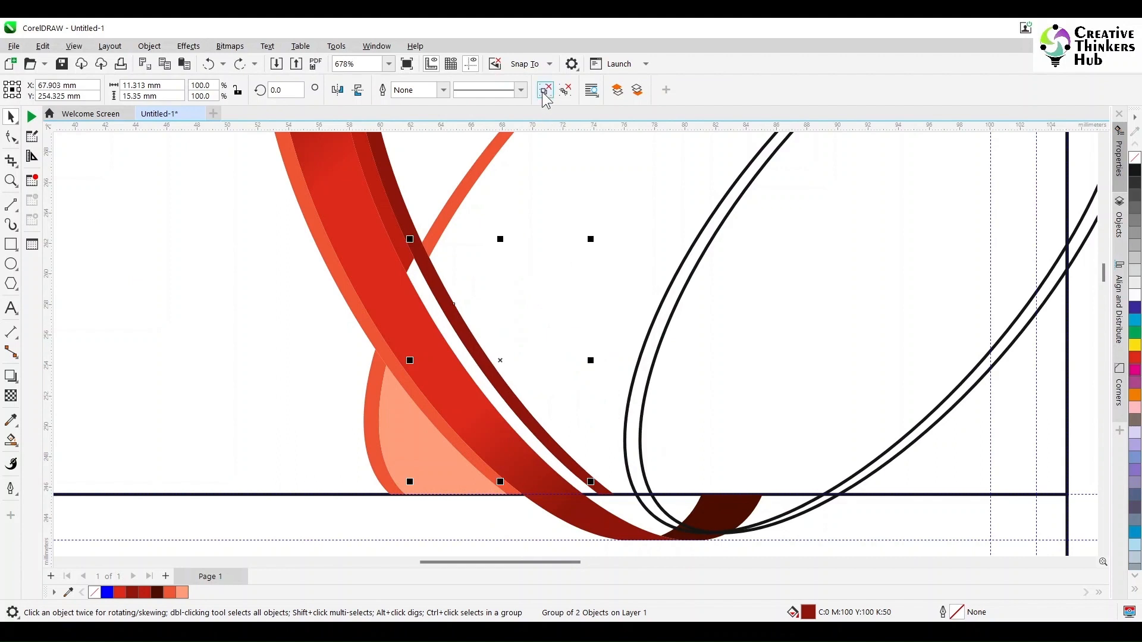
click(545, 89)
drag(452, 311, 518, 285)
key(ctrl+z)
click(494, 258)
click(442, 301)
key(ctrl+z)
Edit the shorter strip's nodes: delete an extra node and snap its end onto the baseline.
click(11, 137)
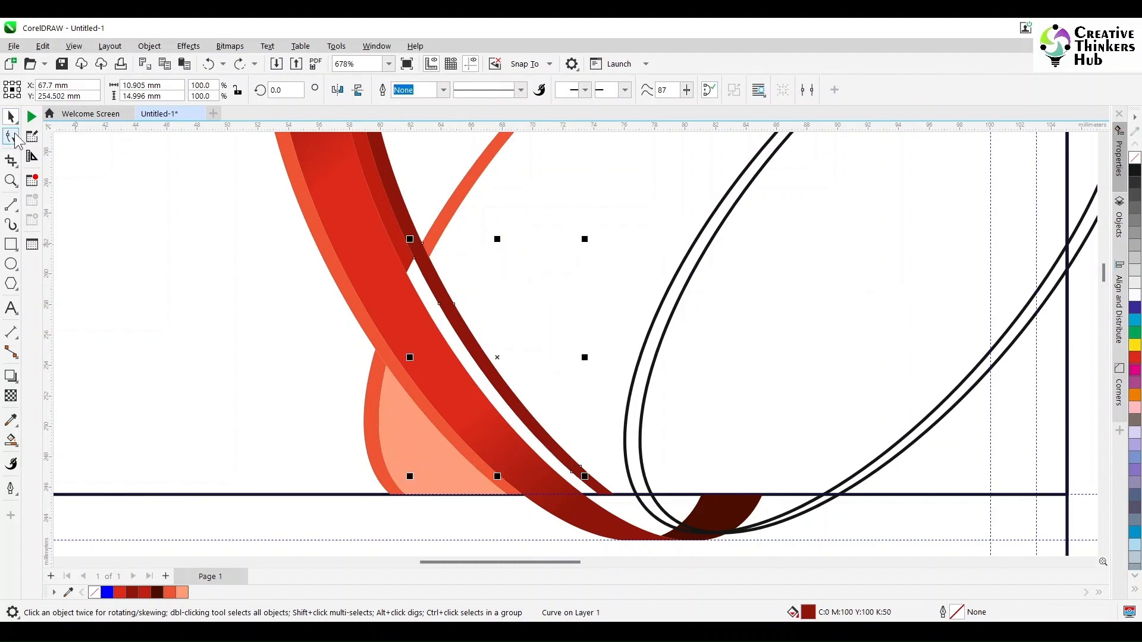
click(416, 244)
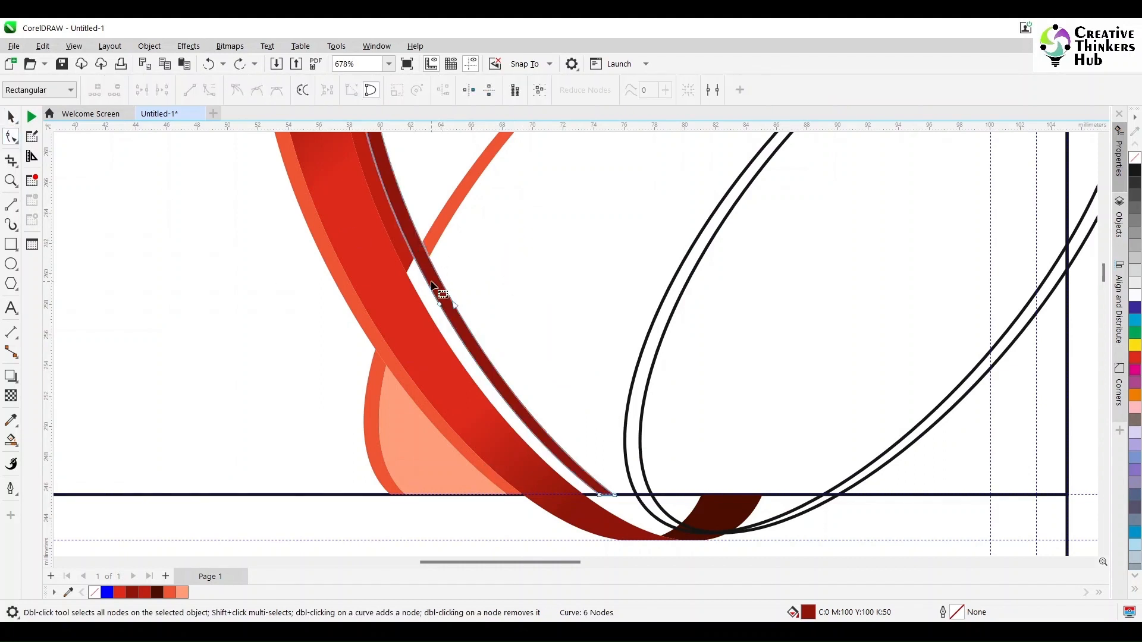
click(418, 259)
drag(415, 260, 407, 274)
click(447, 297)
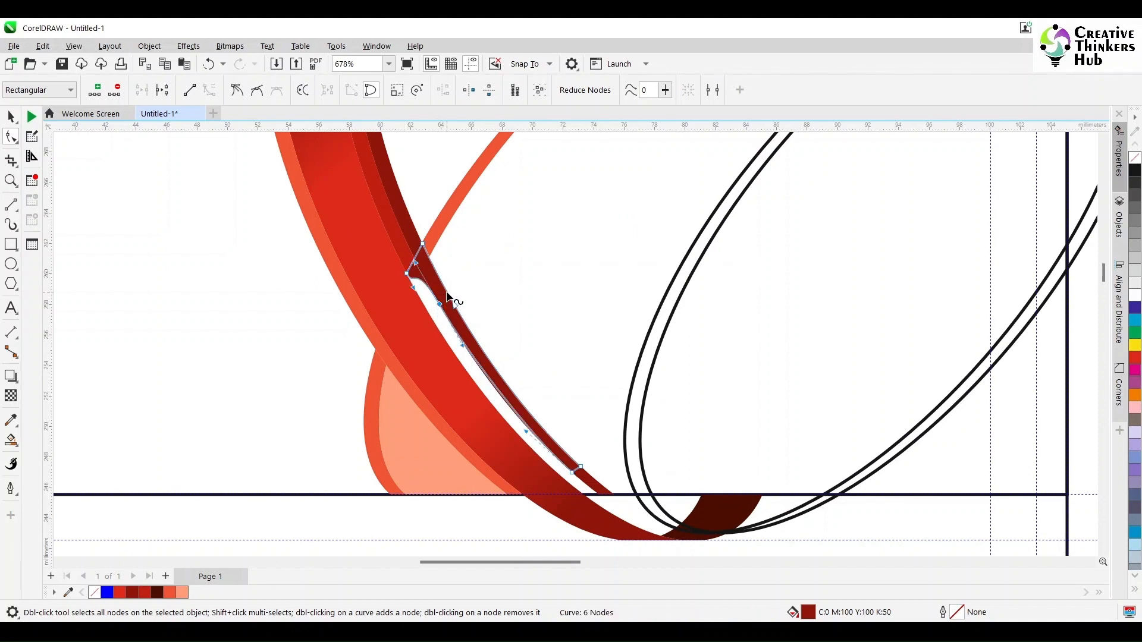
key(Delete)
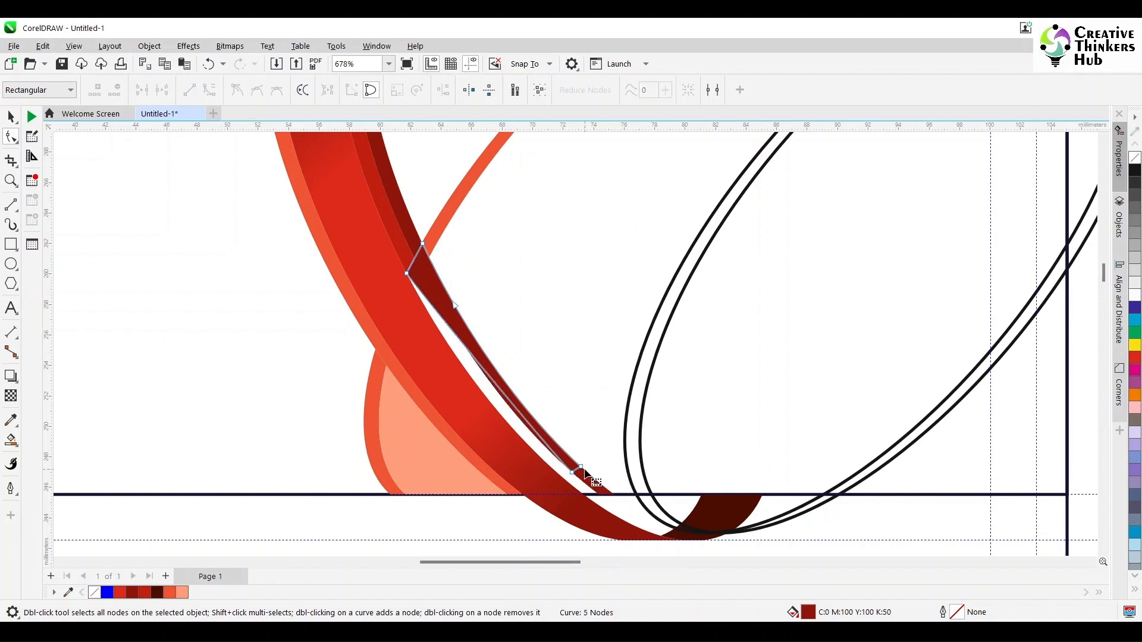
drag(580, 468, 581, 499)
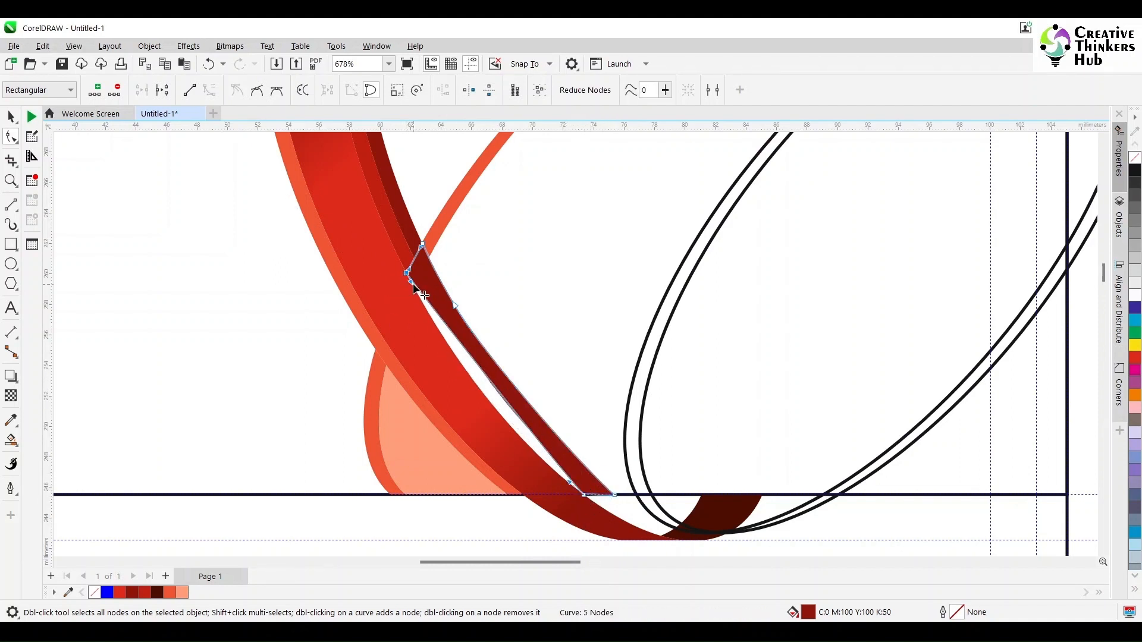
drag(411, 282, 472, 406)
drag(570, 483, 567, 481)
drag(471, 407, 471, 400)
In outline view, straighten the strip's bottom segment and snap its bottom-right node onto the corner.
click(75, 49)
click(90, 62)
scroll(558, 426, up, 2)
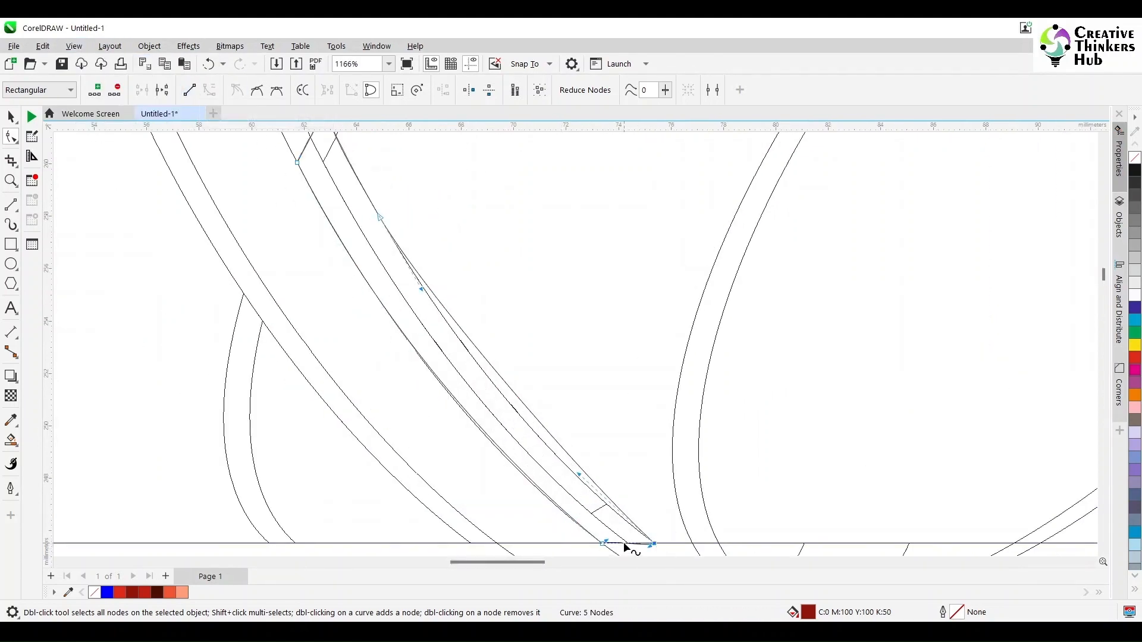
click(189, 90)
scroll(649, 547, up, 4)
mouse_move(658, 535)
mouse_down()
mouse_move(601, 527)
mouse_move(657, 534)
mouse_up()
drag(408, 304, 353, 316)
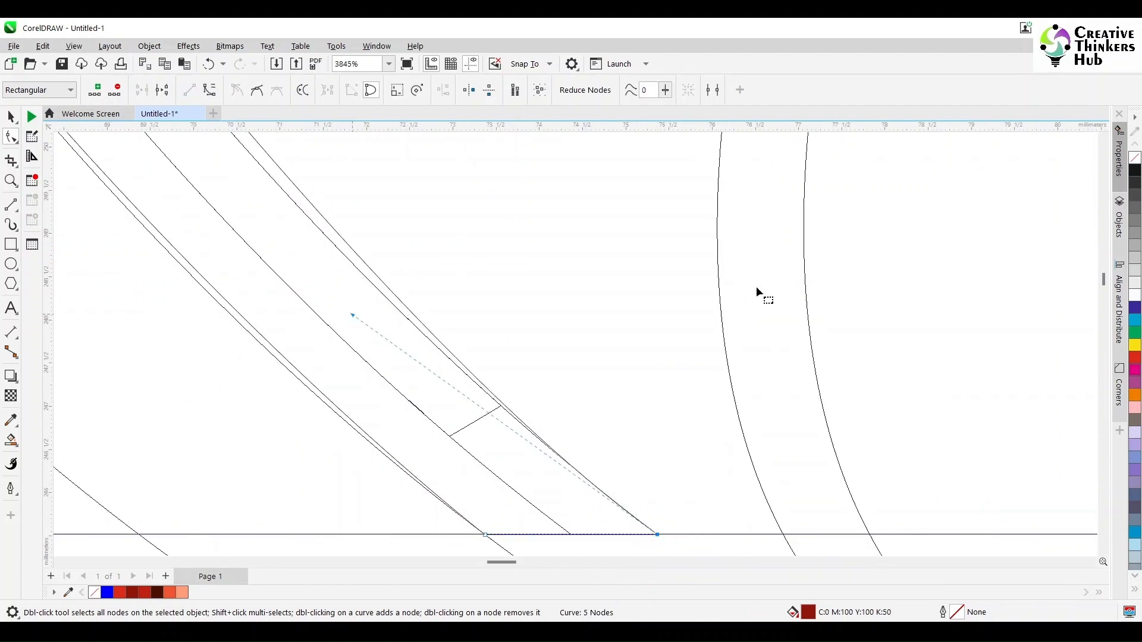
scroll(674, 285, down, 2)
click(1103, 140)
Reshape the strip's curved edge and control handle so it tapers onto the baseline.
drag(270, 194, 281, 232)
drag(510, 512, 498, 508)
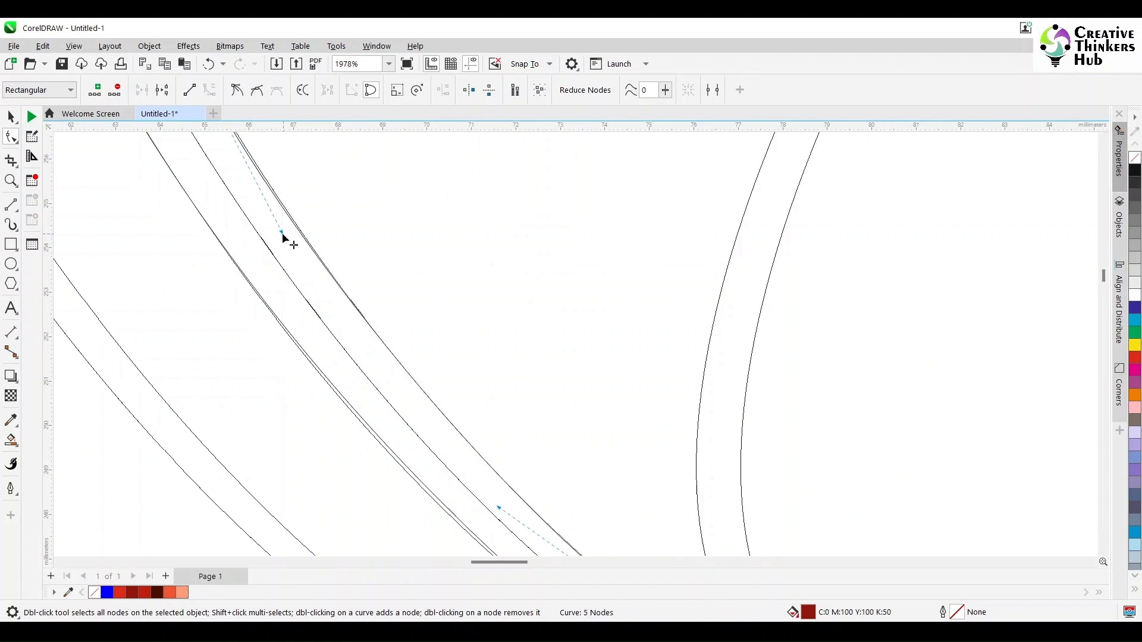
drag(282, 233, 285, 230)
scroll(561, 495, down, 2)
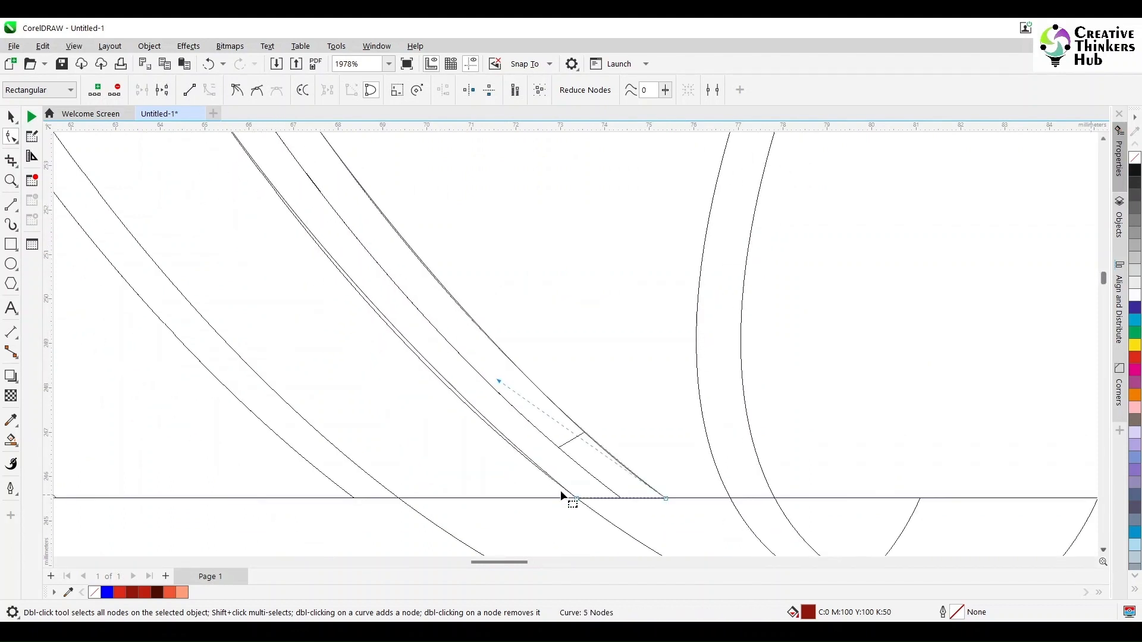
drag(521, 460, 508, 382)
scroll(842, 292, down, 3)
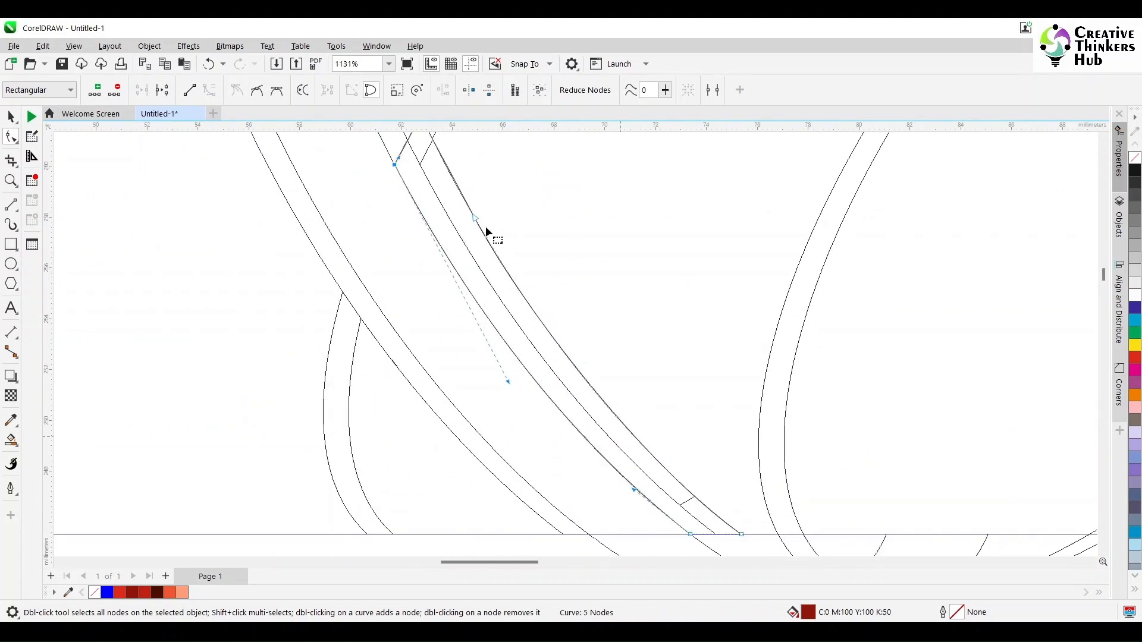
scroll(485, 229, down, 4)
key(space)
scroll(499, 220, down, 2)
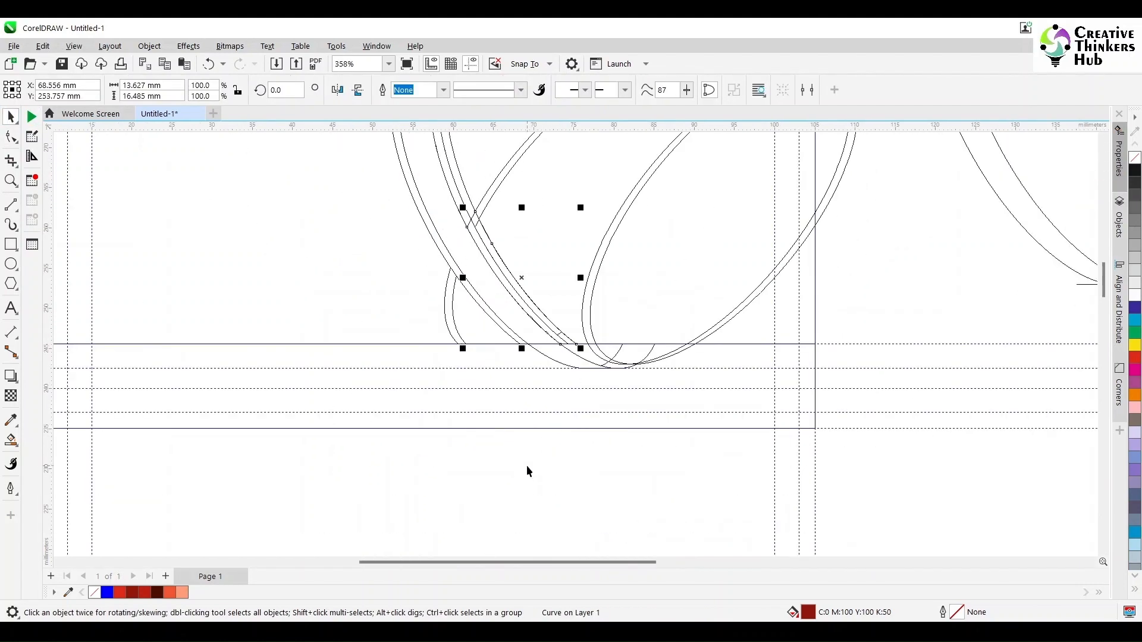
Nudge the inner ribbon curve about 1 mm to the left.
click(527, 471)
drag(558, 332, 481, 350)
key(ctrl+z)
scroll(571, 346, up, 3)
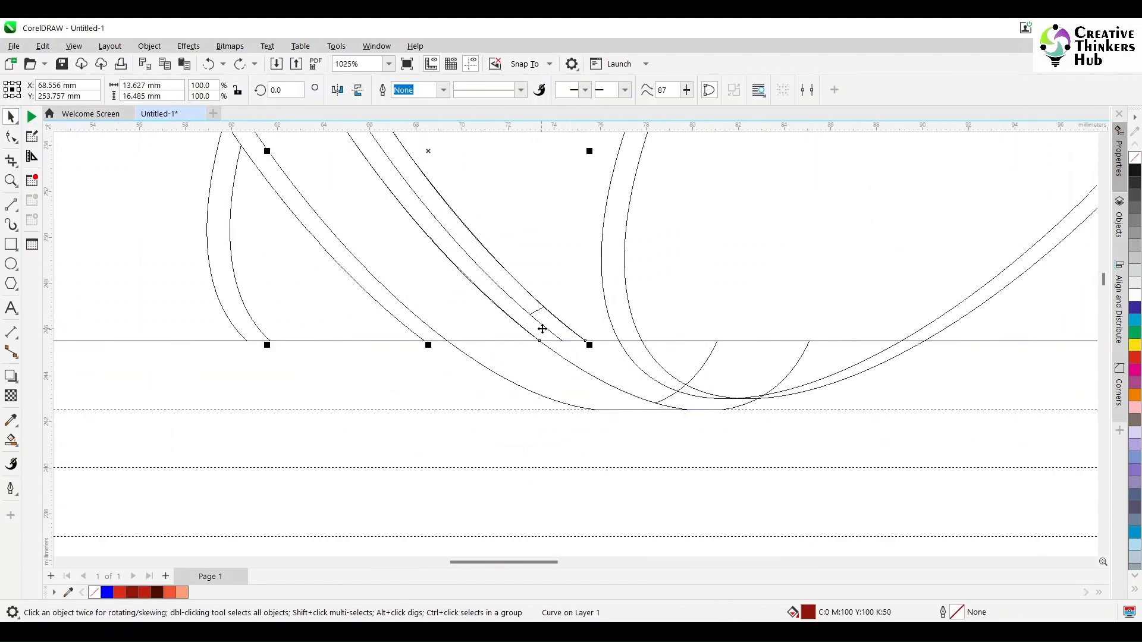
click(580, 309)
drag(538, 311, 590, 313)
Delete the stray small curve and snap the remaining curve's corner node onto its neighbour.
click(539, 310)
scroll(634, 357, down, 2)
key(Delete)
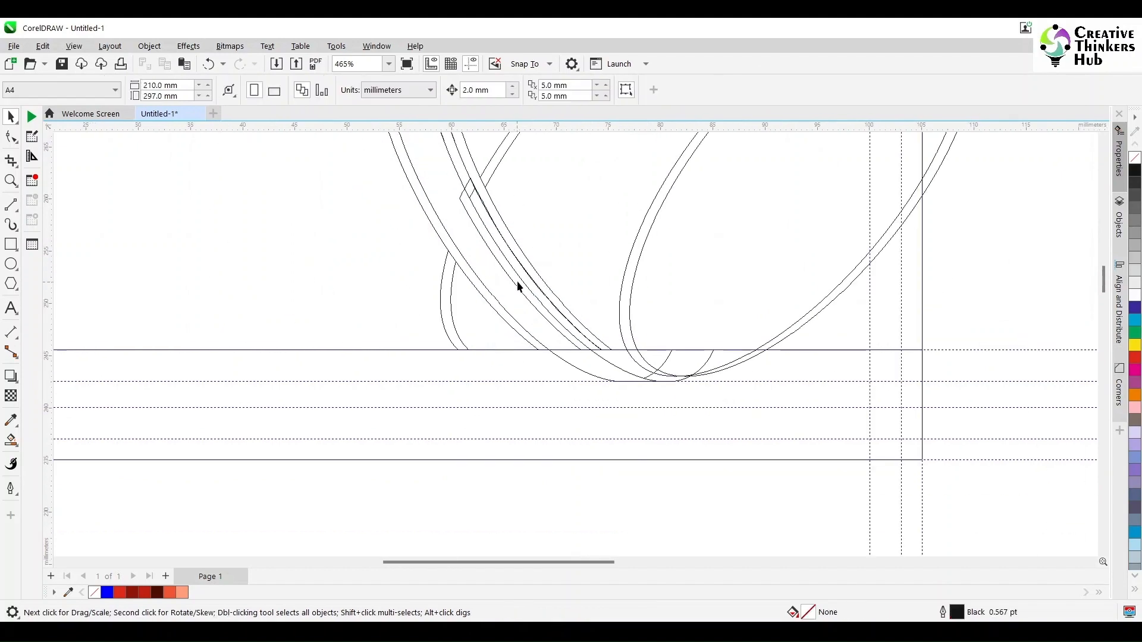
drag(525, 295, 487, 332)
drag(564, 386, 612, 350)
scroll(610, 342, down, 2)
Reposition the double-ellipse group across the ribbon ring intersection.
click(650, 256)
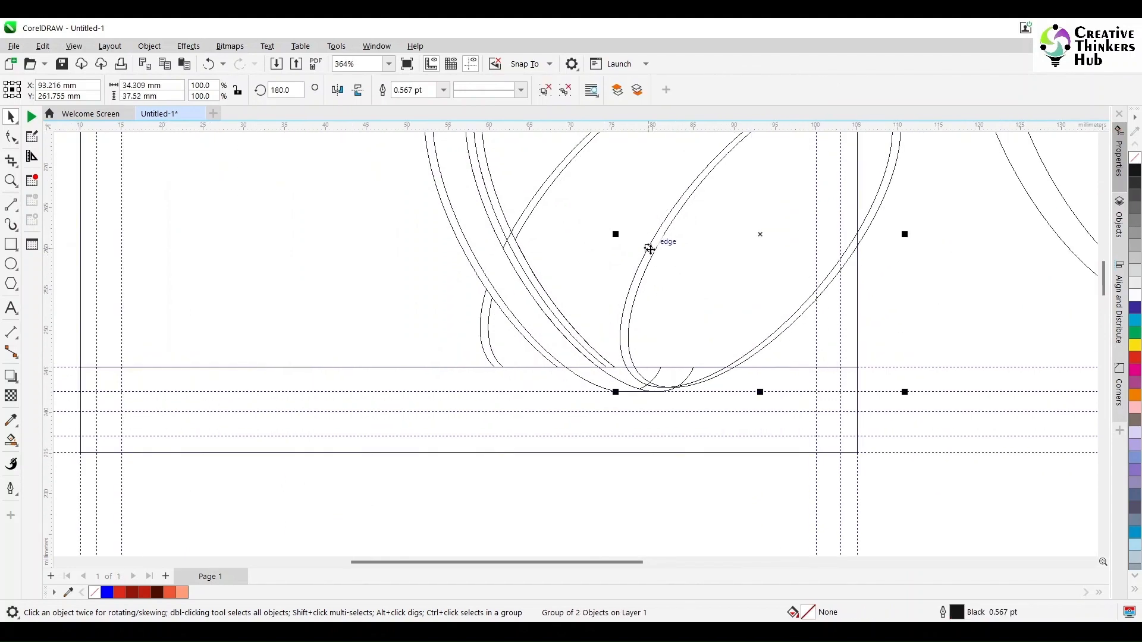
drag(650, 250, 506, 242)
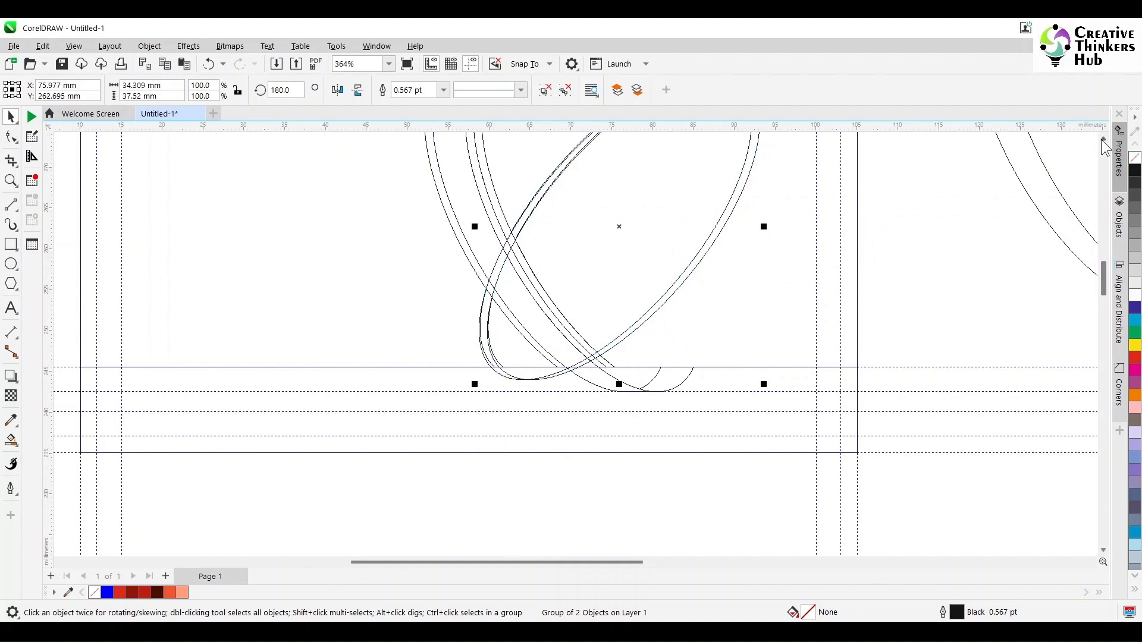
scroll(774, 234, up, 2)
drag(637, 280, 652, 330)
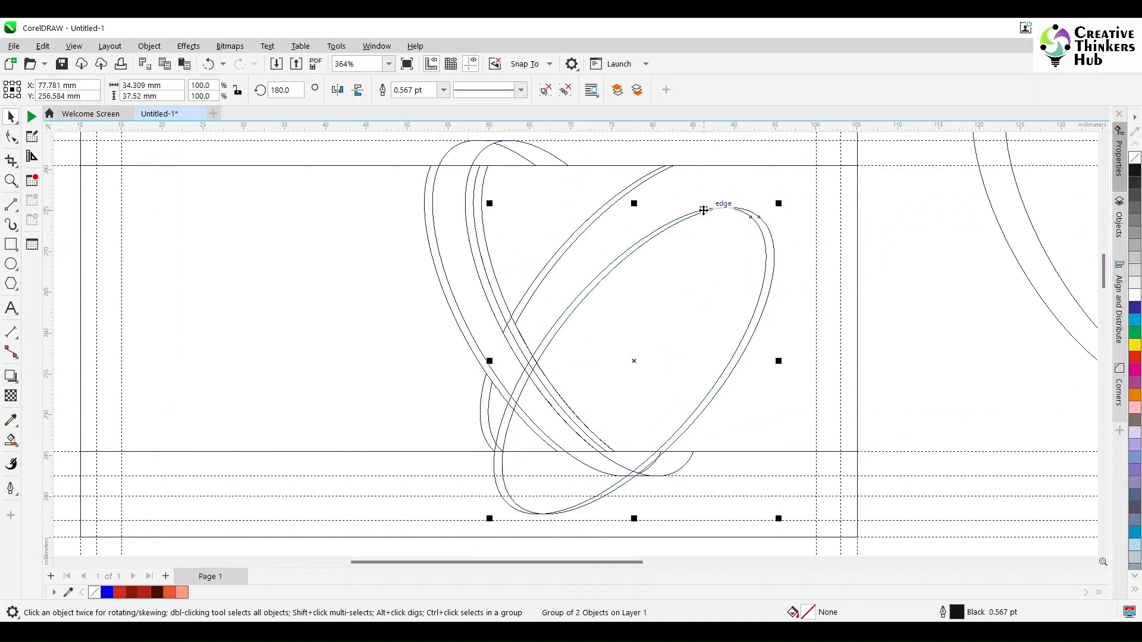
drag(716, 208, 689, 167)
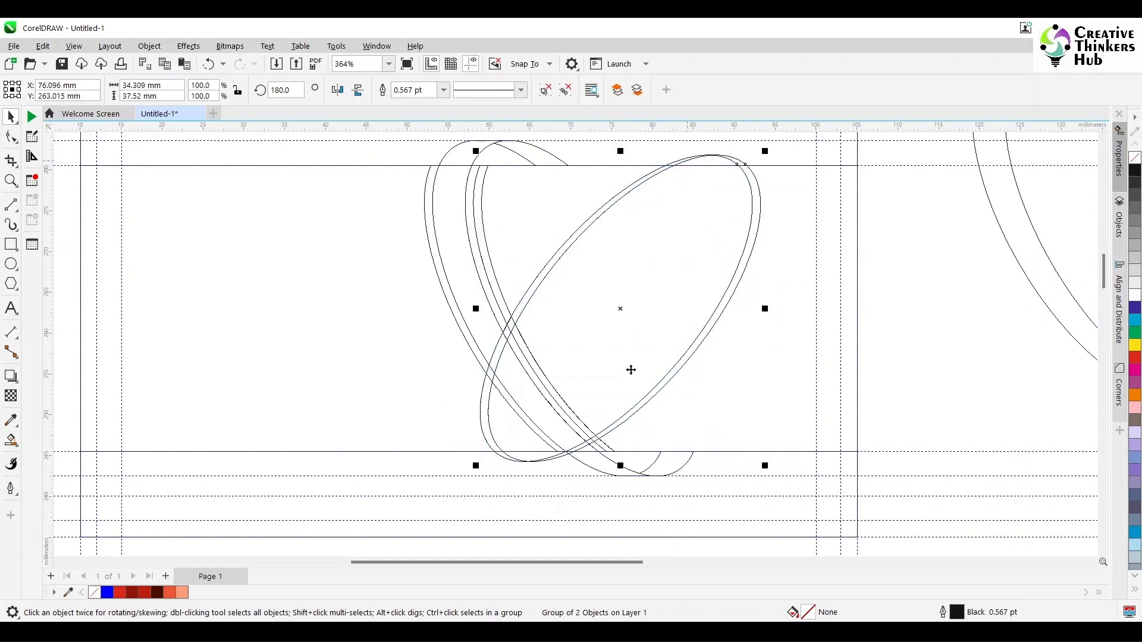
scroll(630, 369, up, 2)
click(494, 289)
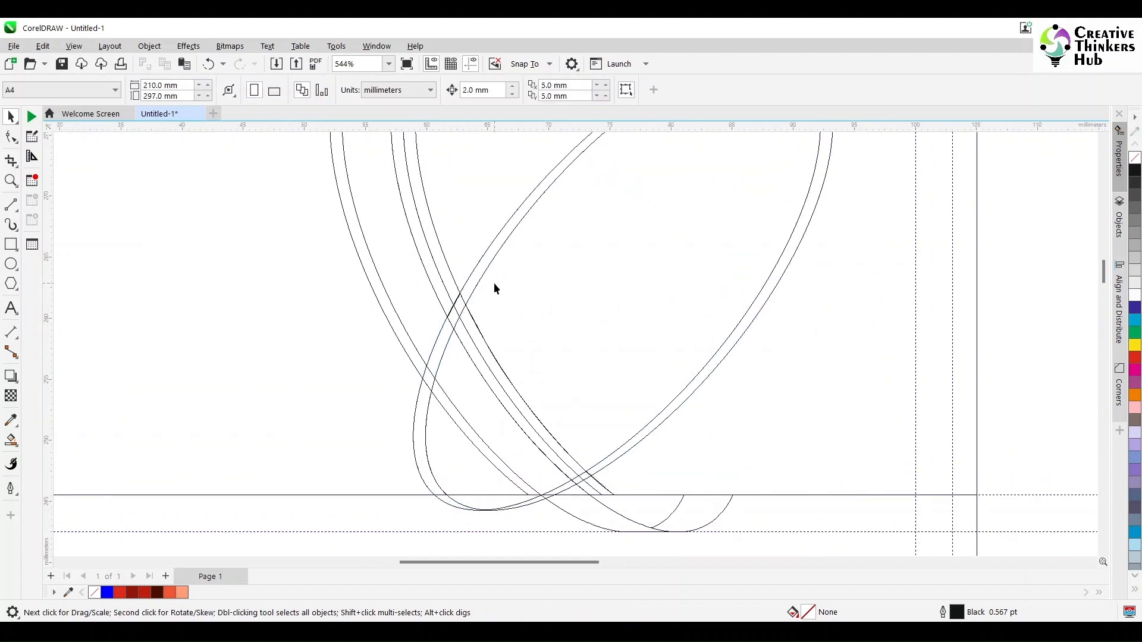
click(470, 326)
drag(470, 324, 517, 287)
key(ctrl+z)
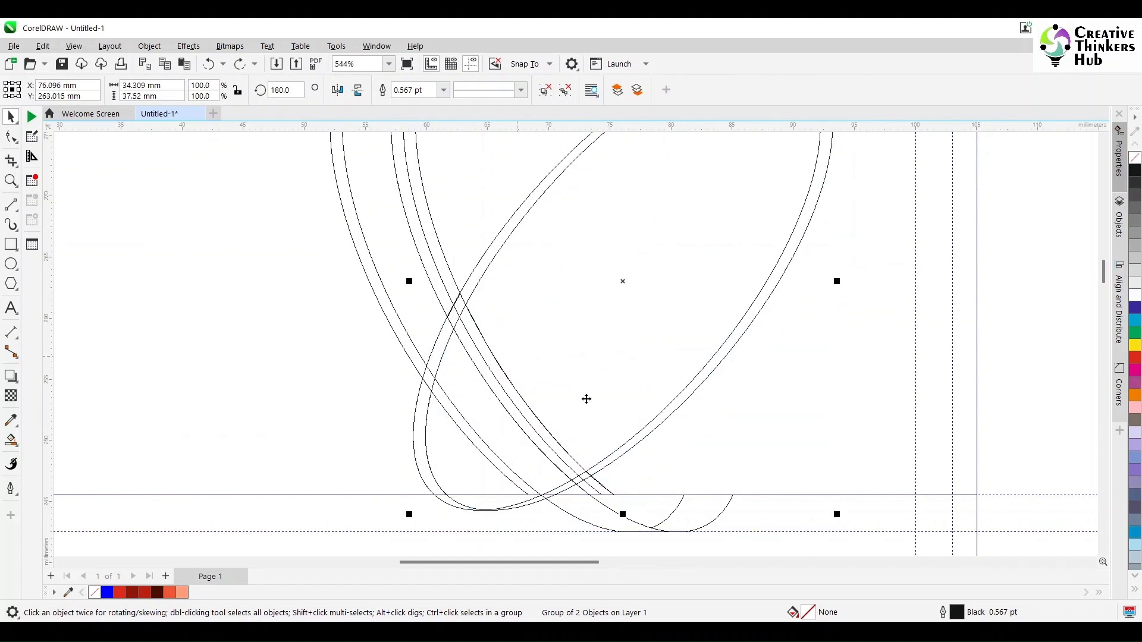
Select the overlapping curves at the ring's base and trim them.
drag(717, 552, 435, 284)
shift+click(492, 256)
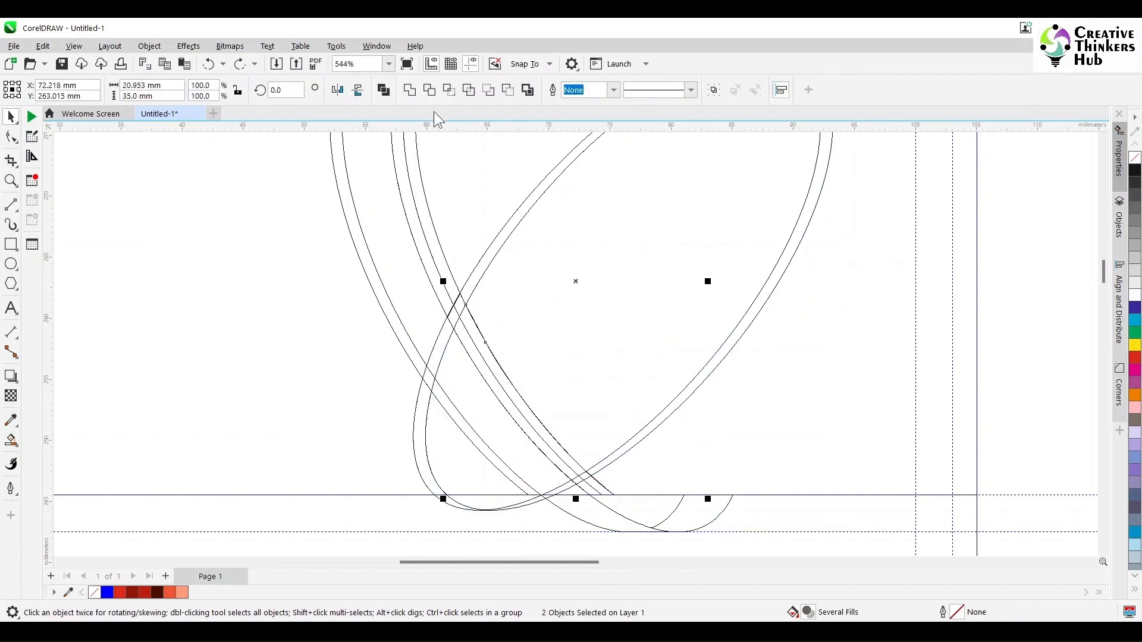
click(430, 90)
Switch the view to Enhanced full-colour display.
click(938, 295)
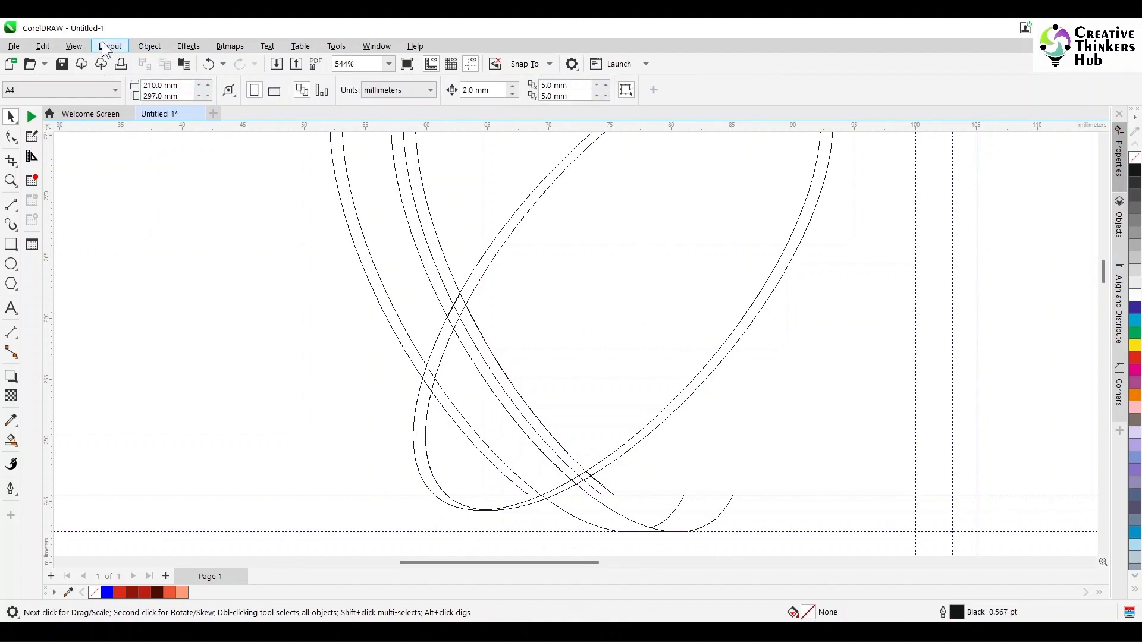
click(73, 46)
click(97, 94)
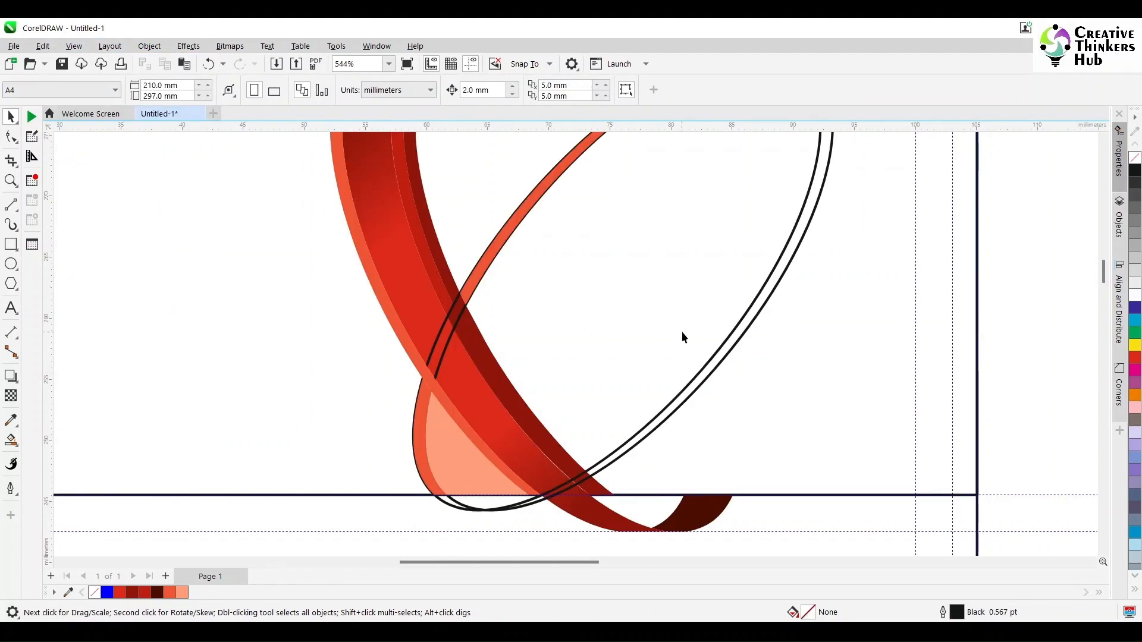
drag(704, 369, 832, 378)
key(ctrl+z)
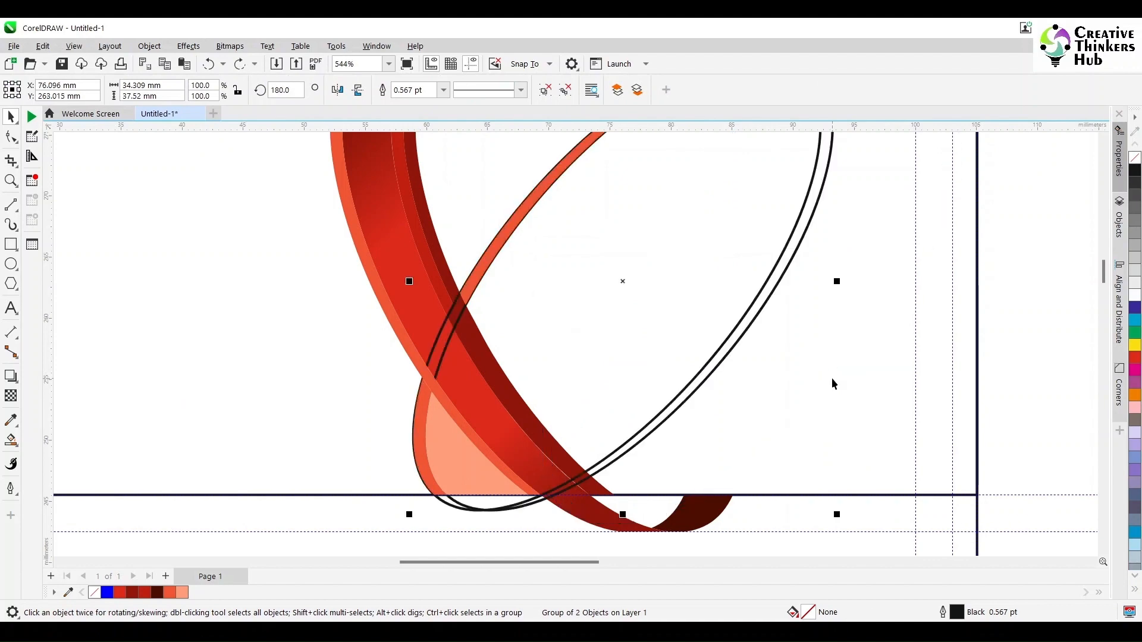
Smart Fill the thin crossing band with orange-red C0 M80 Y80 K0.
scroll(1104, 269, down, 1)
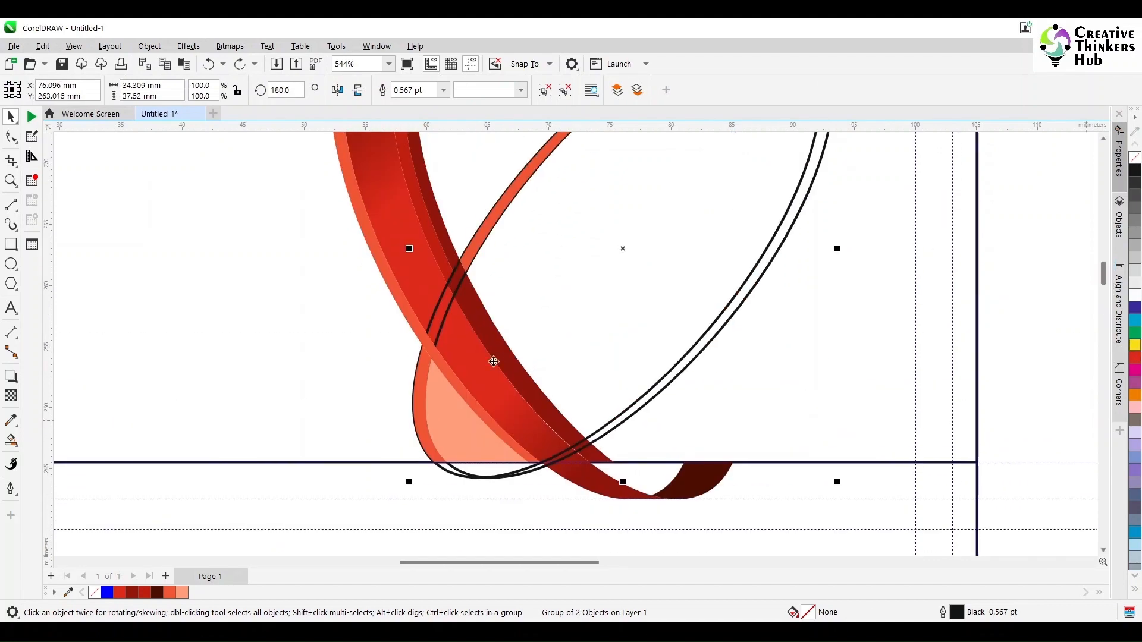
scroll(470, 285, up, 2)
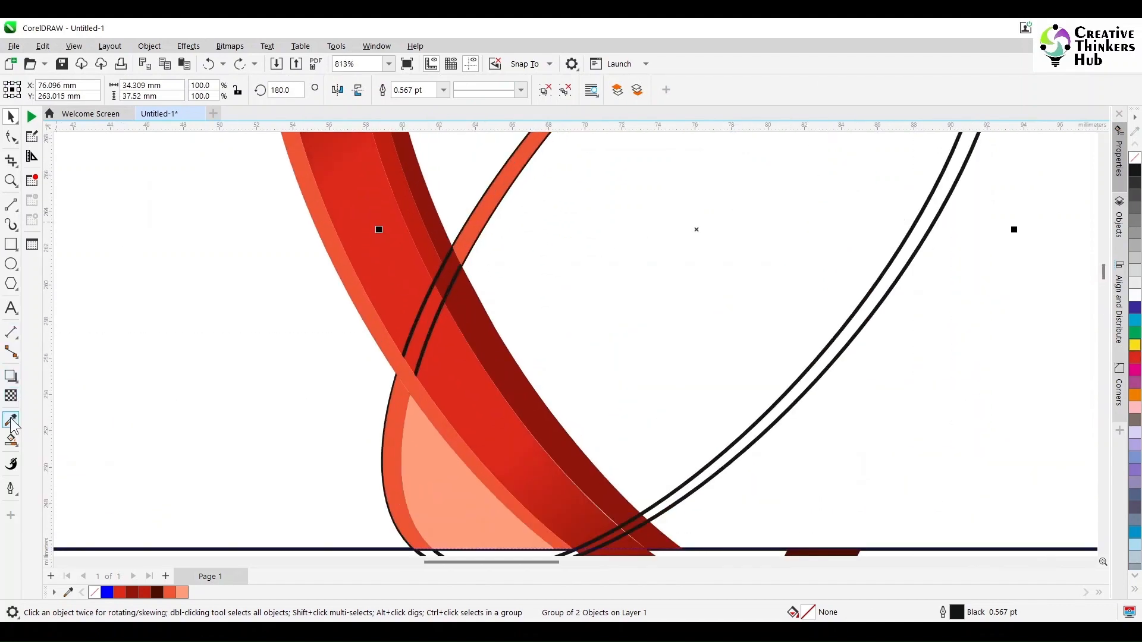
click(10, 440)
click(451, 270)
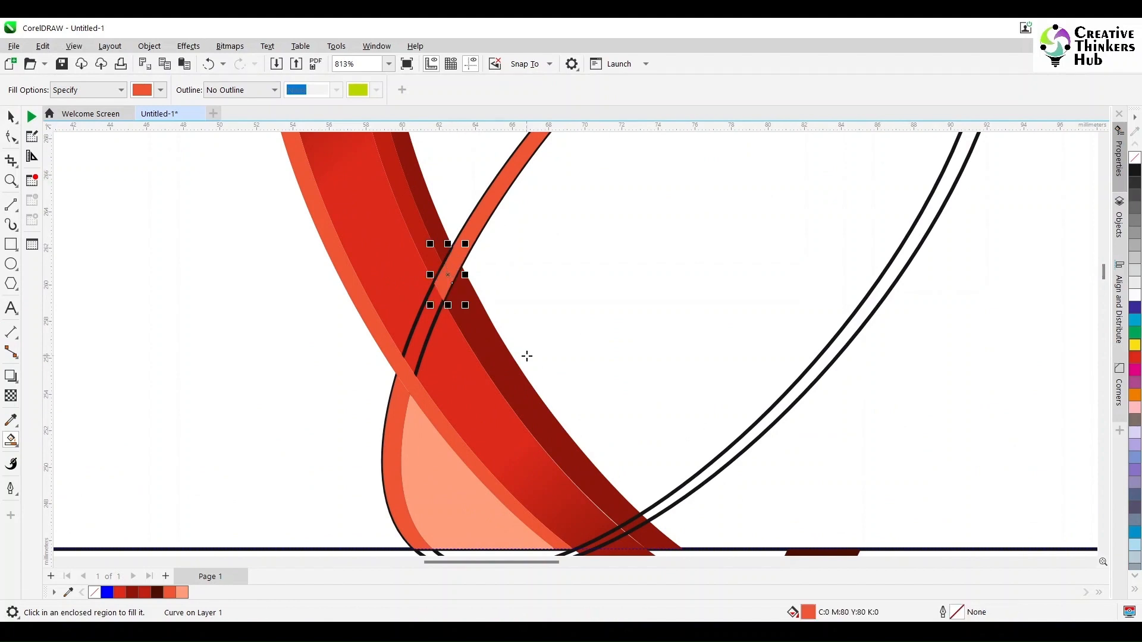
scroll(527, 355, down, 3)
key(space)
Move the double-ellipse outline group to the right of the card.
click(658, 398)
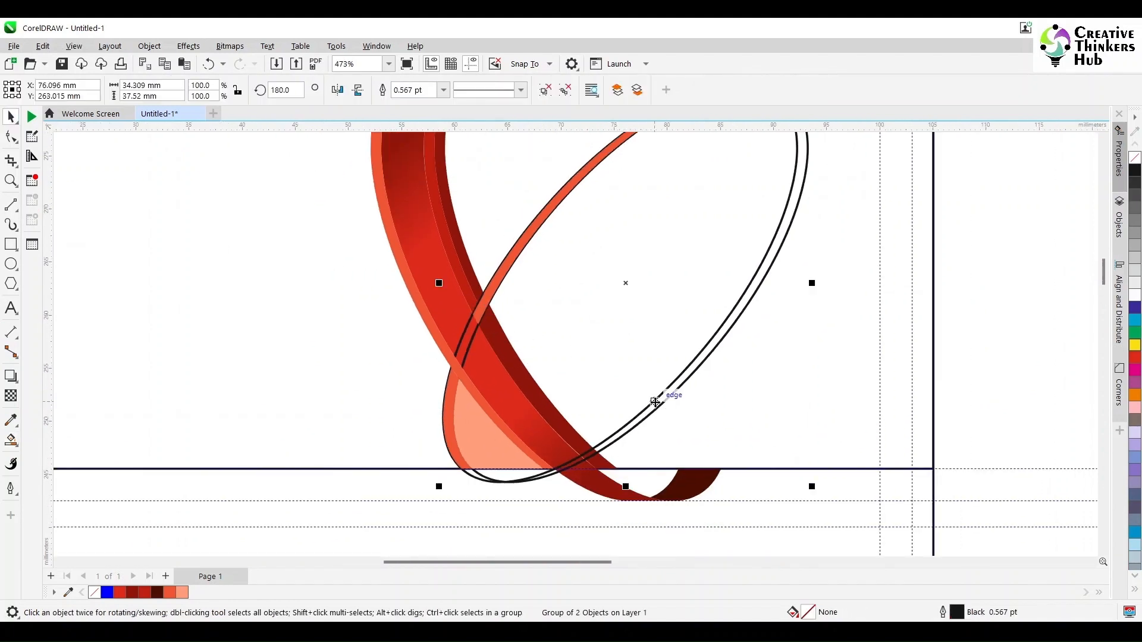
scroll(654, 408, down, 4)
drag(637, 351, 948, 387)
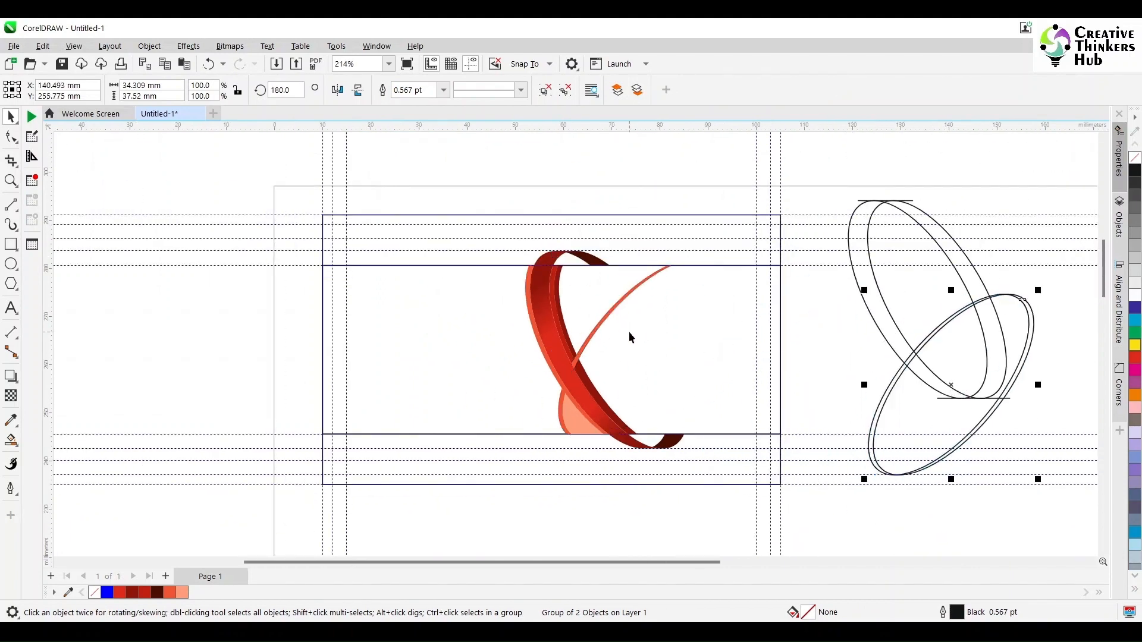
scroll(629, 334, up, 2)
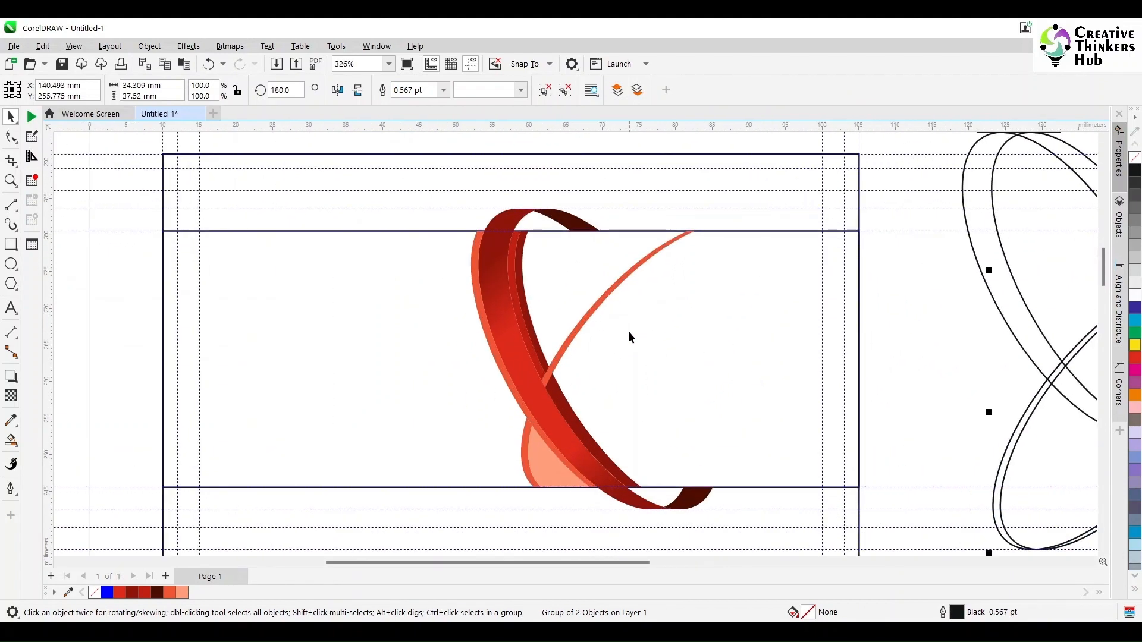
scroll(569, 375, up, 2)
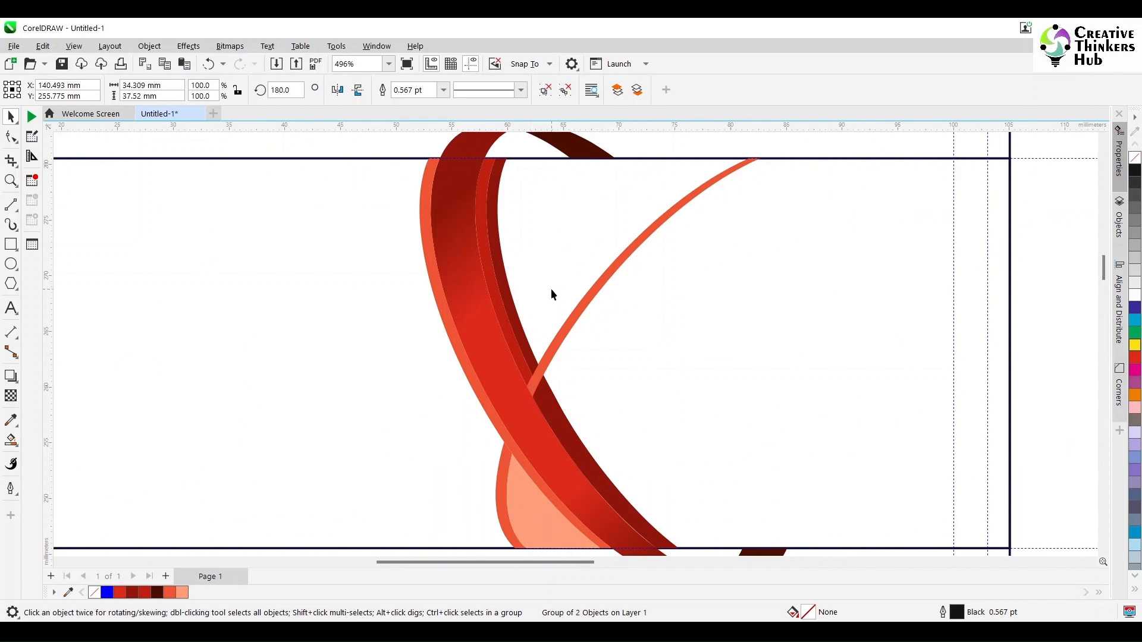
Smart Fill the ring's inner area with salmon C0 M50 Y50 K0.
click(10, 440)
click(48, 455)
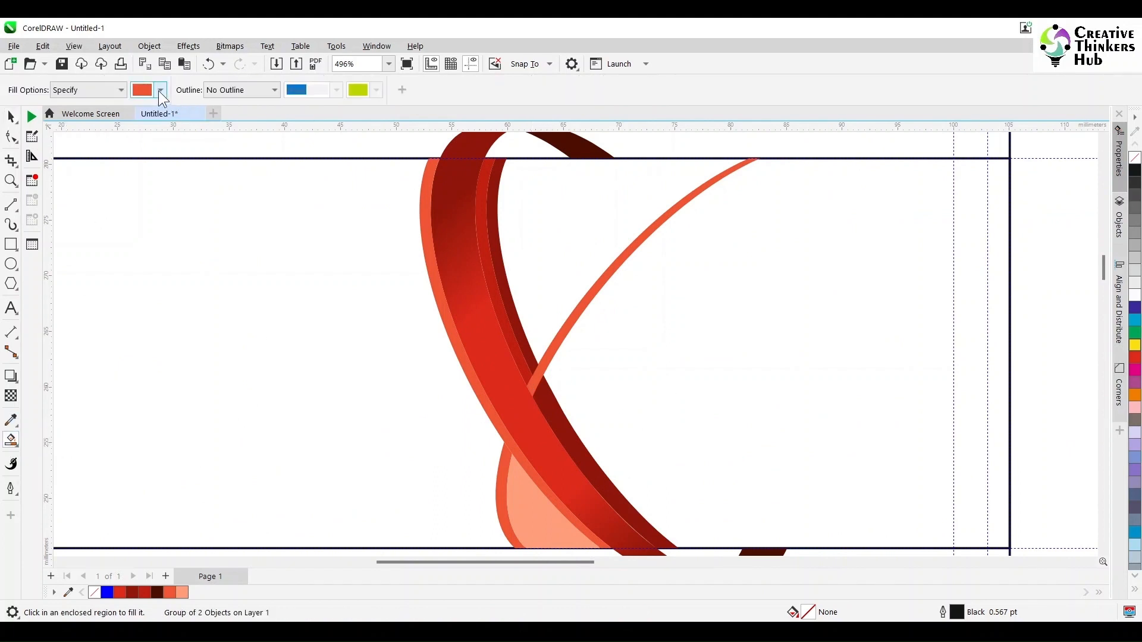
click(160, 91)
double_click(287, 178)
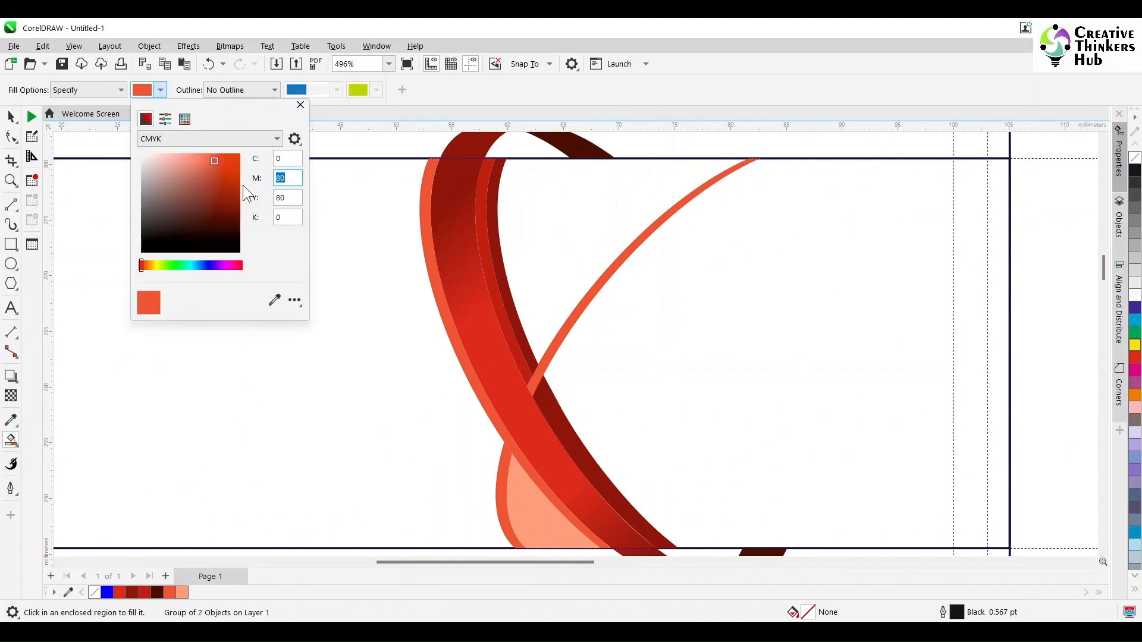
text(50)
key(Tab)
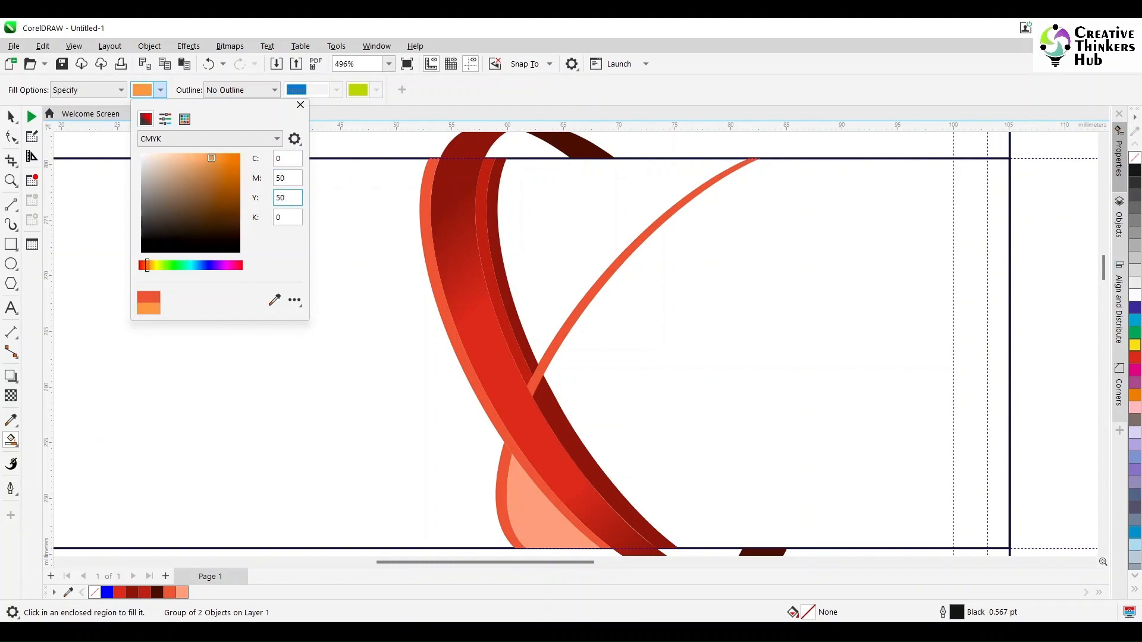
click(301, 217)
click(300, 105)
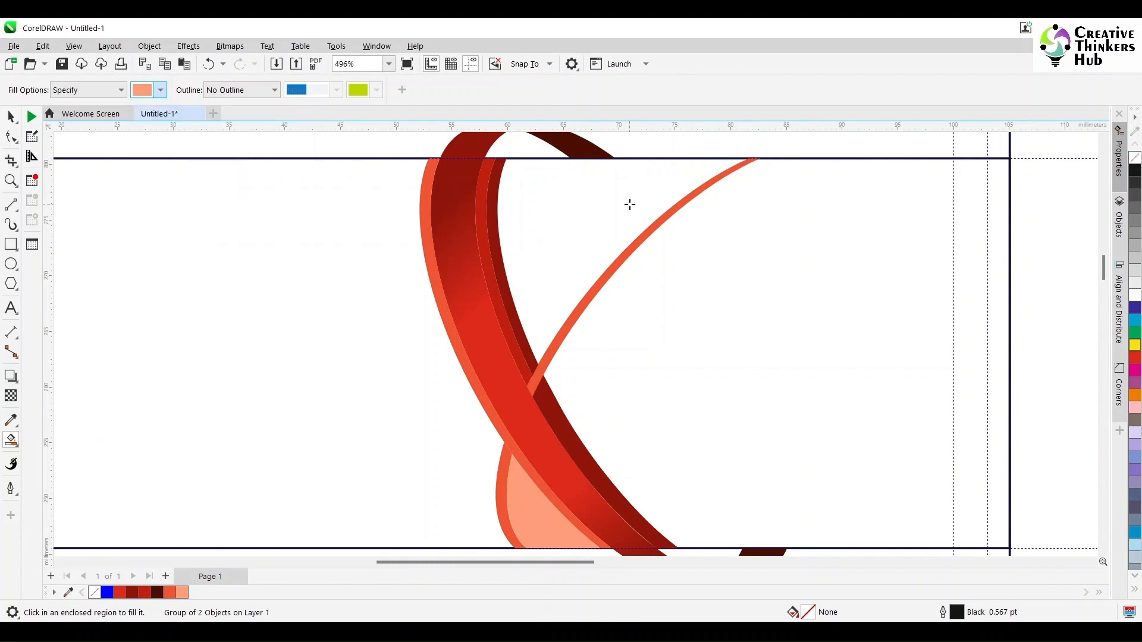
click(609, 202)
Return to the Pick tool and deselect the new salmon shape.
scroll(640, 339, down, 3)
click(10, 117)
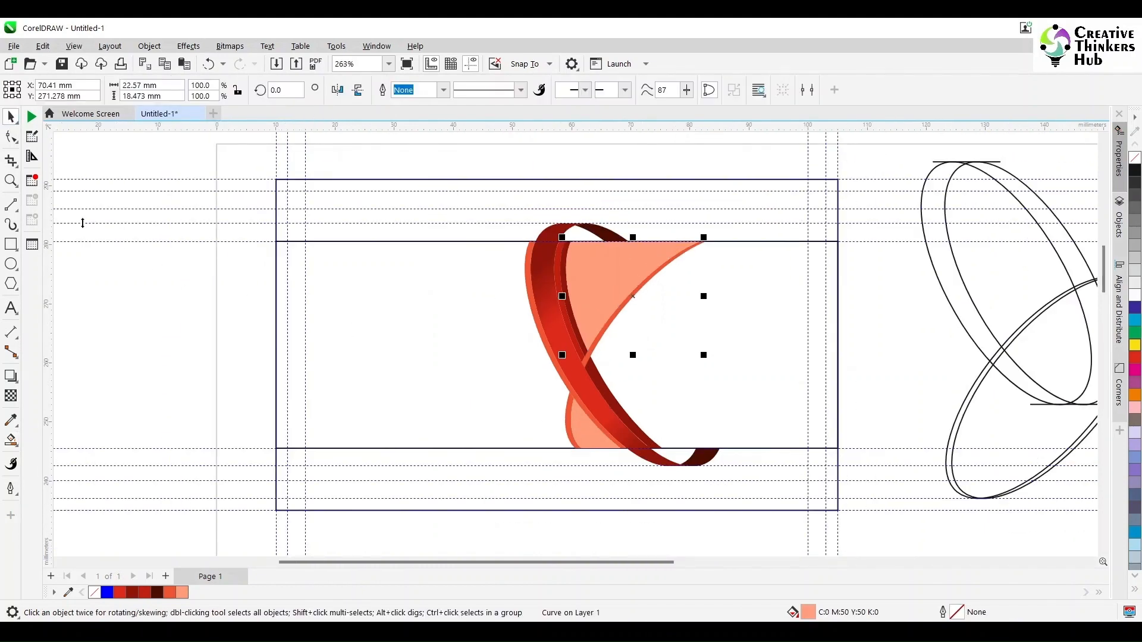
click(145, 316)
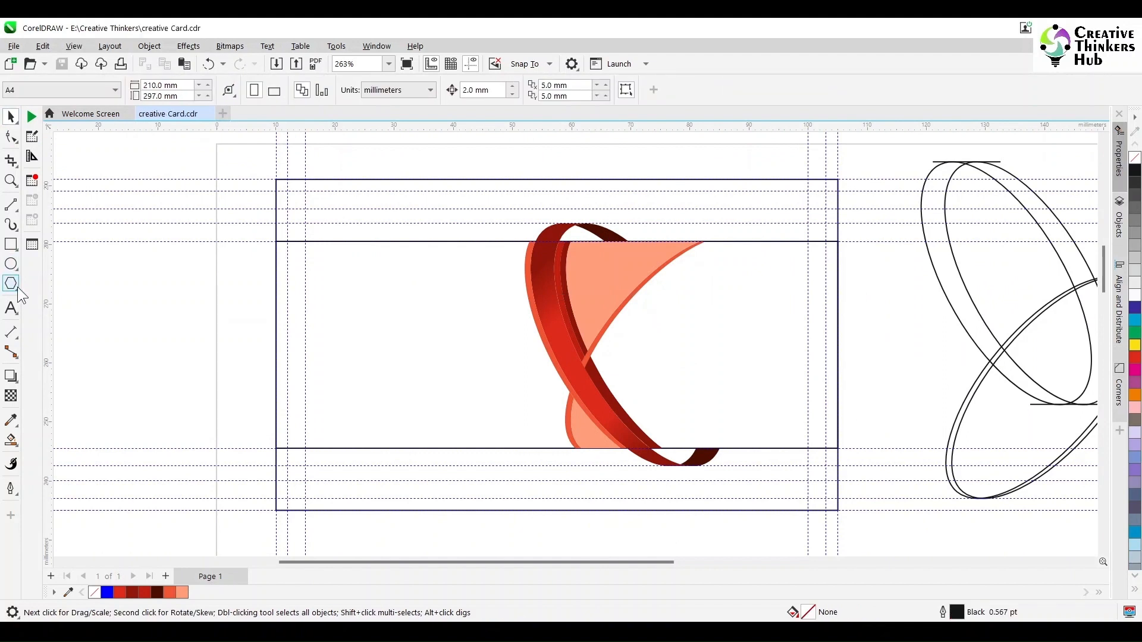
click(16, 287)
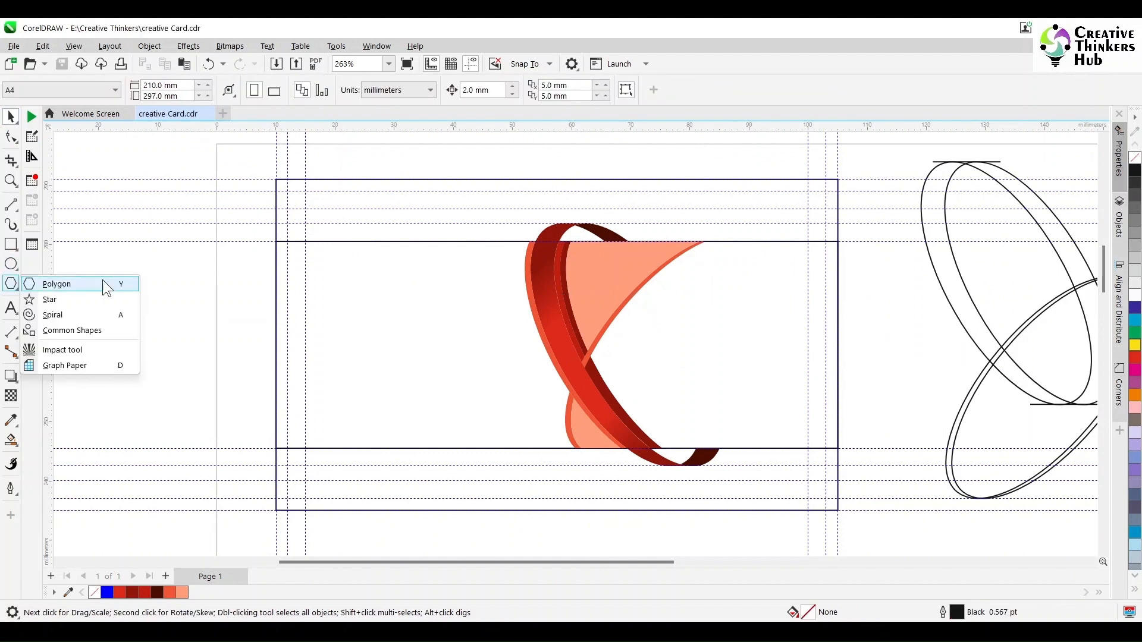
Draw a small outline triangle to the left of the card.
click(105, 282)
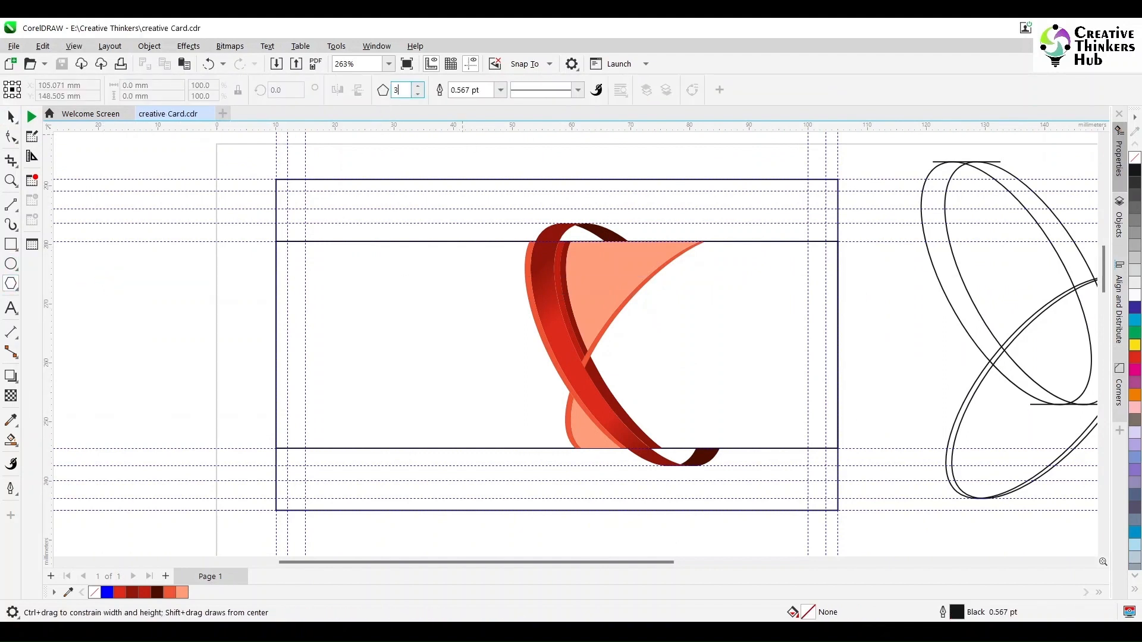
mouse_move(109, 274)
mouse_down()
mouse_move(171, 316)
mouse_move(175, 349)
mouse_up()
click(10, 118)
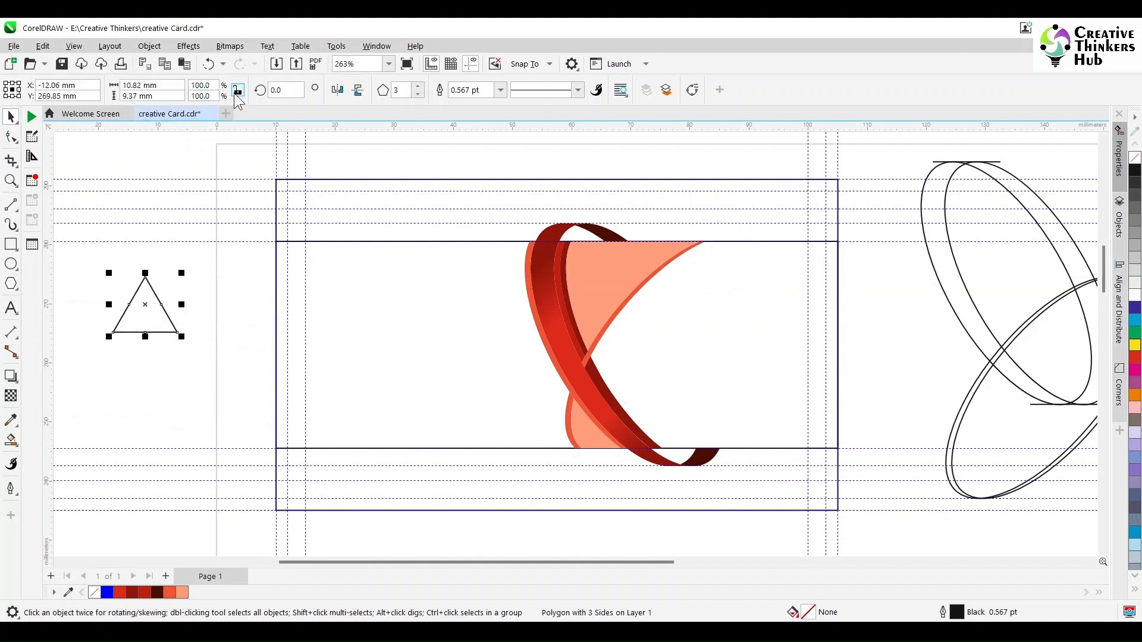
click(171, 84)
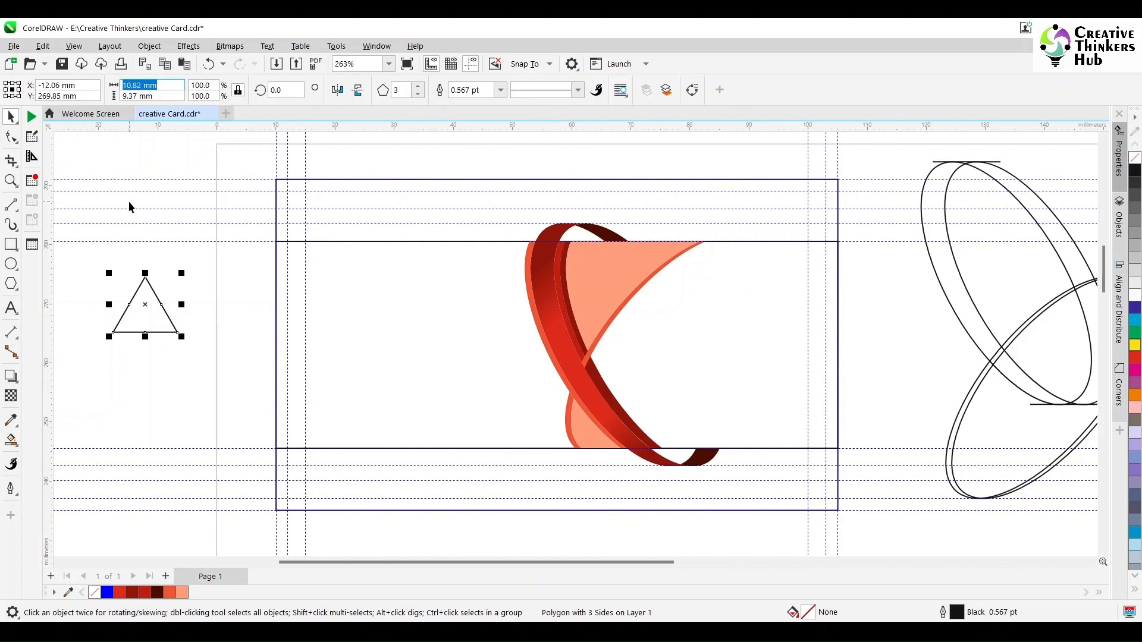
click(111, 266)
Draw a vertical two-point line running down through the triangle's apex.
click(10, 212)
click(57, 223)
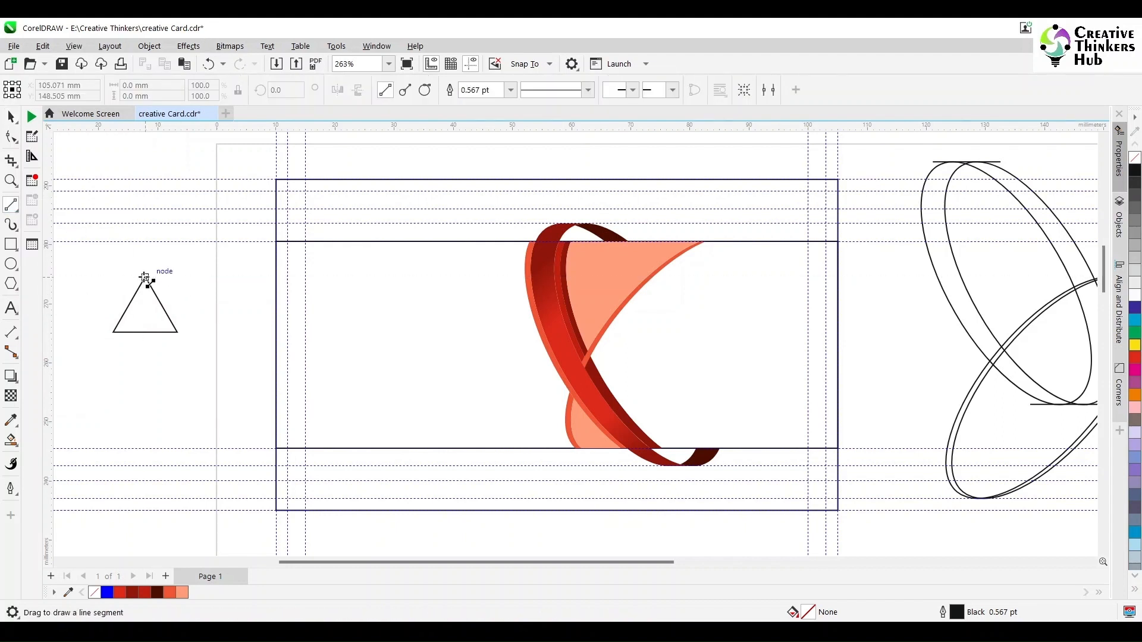
drag(145, 277, 145, 356)
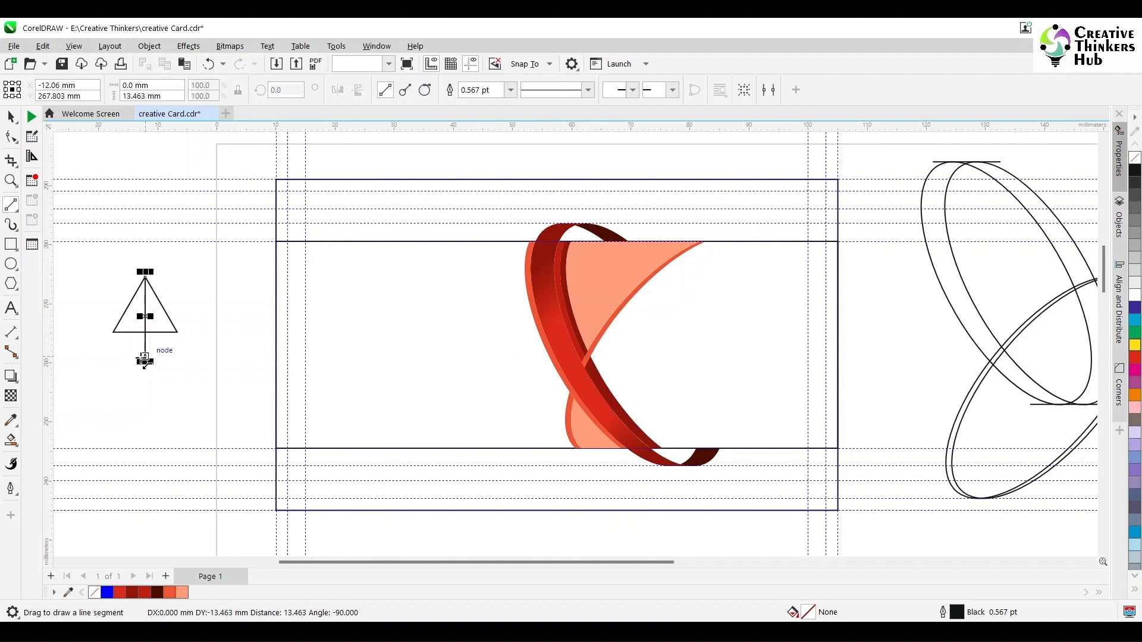
click(11, 180)
drag(80, 255, 230, 377)
key(space)
shift+click(603, 365)
drag(543, 393, 543, 351)
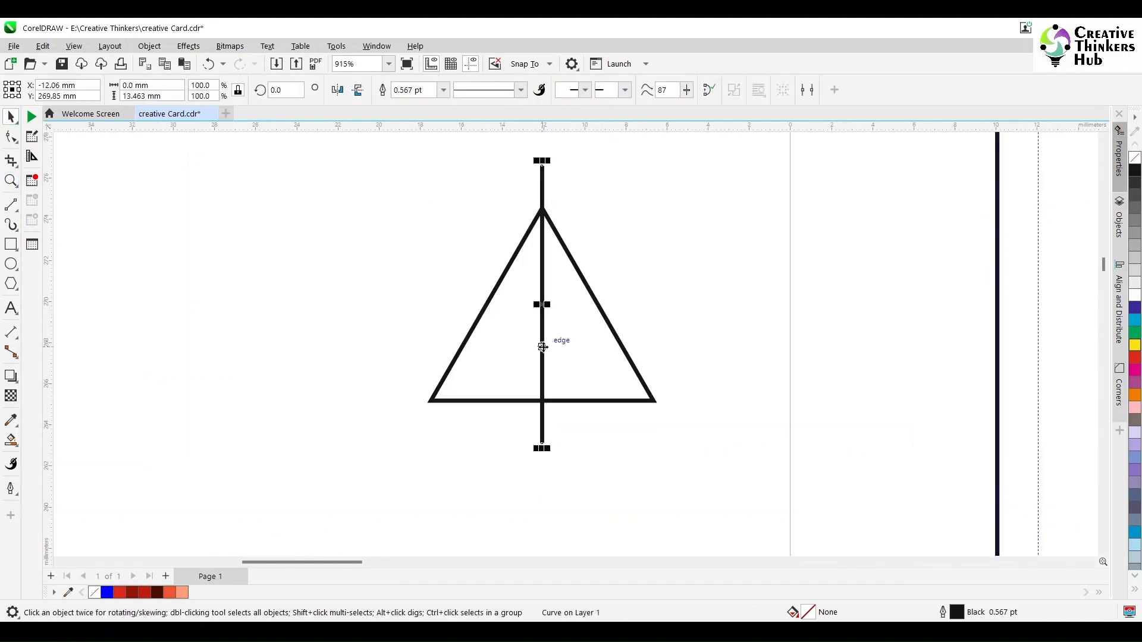
click(542, 348)
Add copies of the line rotated to 60° and 120°, aligned to the right and left corners.
key(KP_Add)
click(286, 90)
text(60)
key(Return)
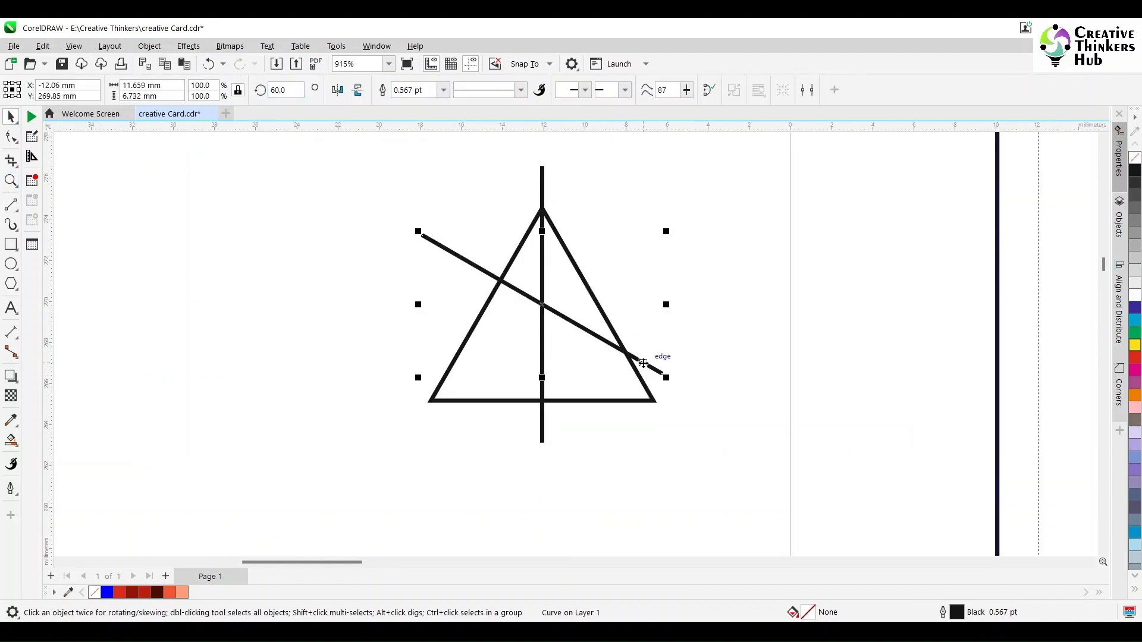
drag(644, 363, 652, 401)
click(675, 413)
click(667, 409)
key(KP_Add)
click(285, 90)
text(120)
key(Return)
drag(476, 388, 431, 401)
Trim the 120°, 60° and vertical lines so each ends at the triangle's centre.
drag(633, 283, 542, 337)
click(440, 278)
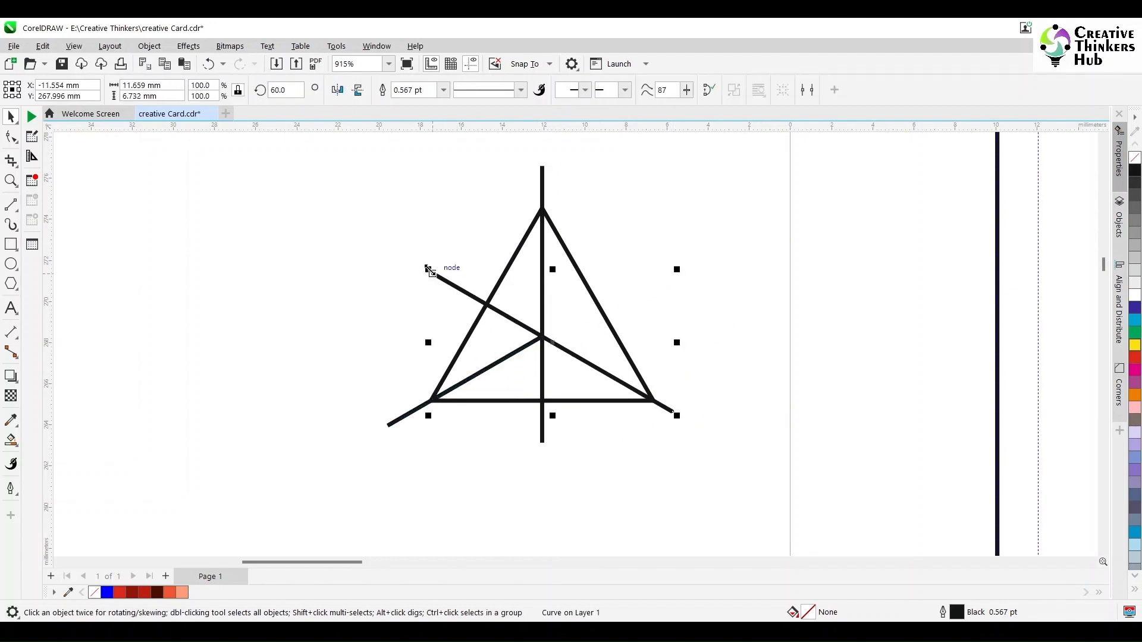
drag(430, 271, 539, 332)
click(542, 428)
drag(542, 447, 542, 337)
click(667, 339)
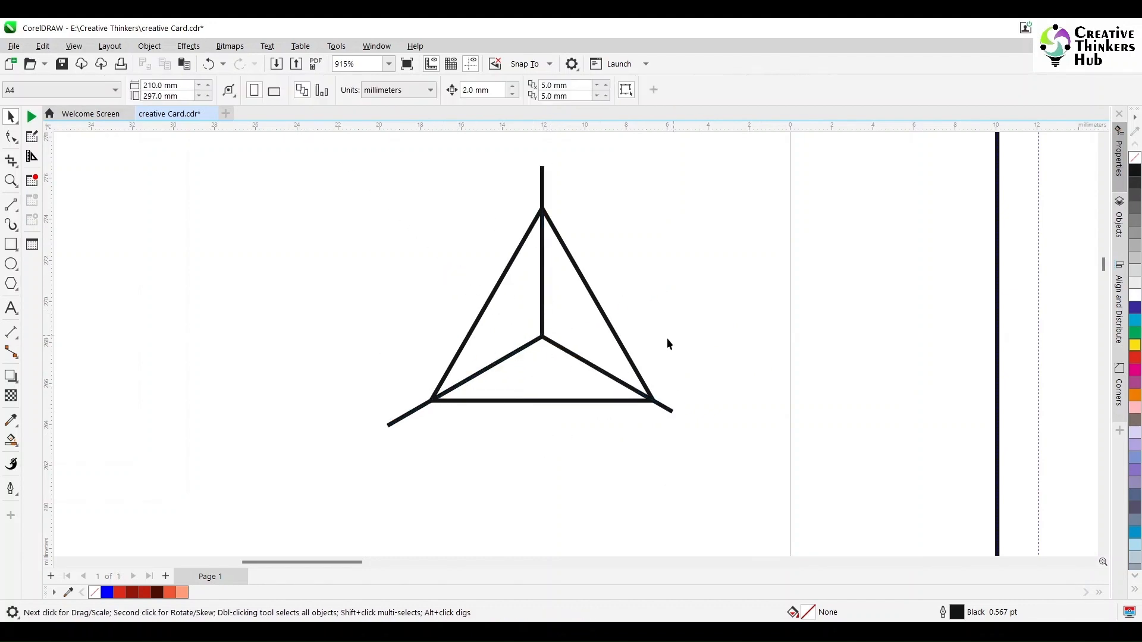
click(14, 443)
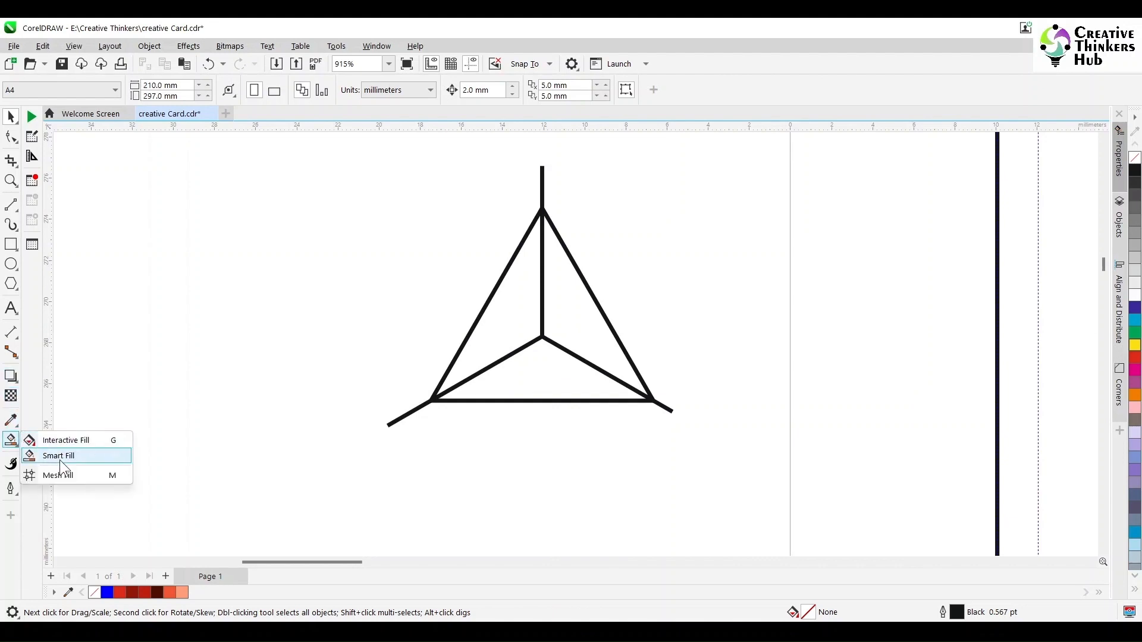
Smart Fill the pyramid's bottom face with 20% black (C0 M0 Y0 K20).
click(60, 455)
click(121, 92)
click(121, 92)
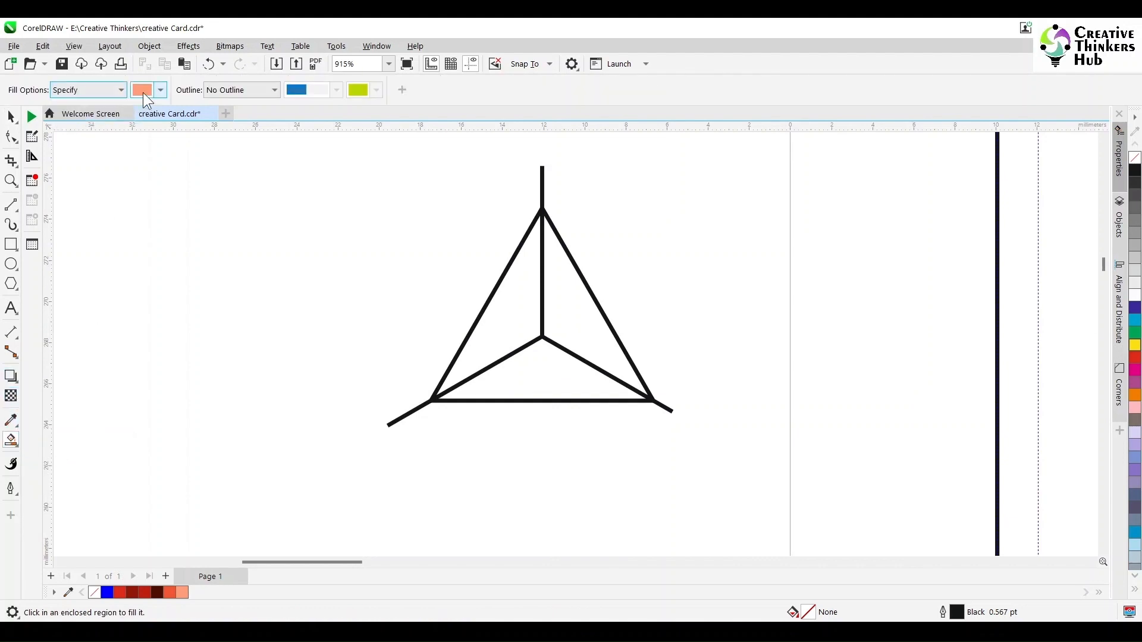
click(161, 89)
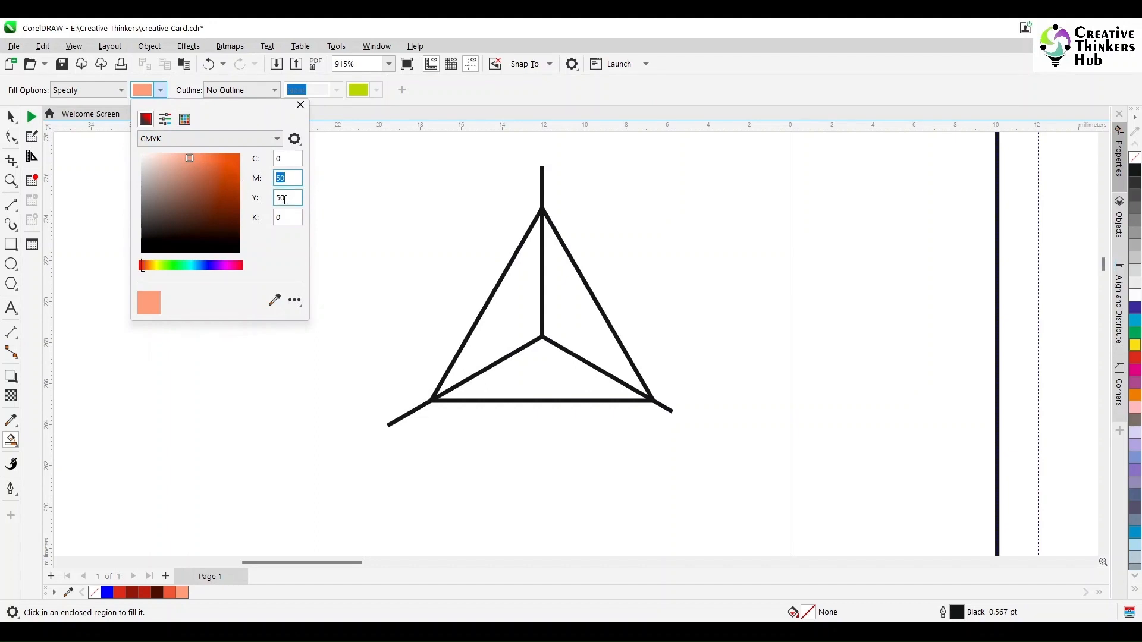
text(0)
key(Tab)
text(0)
key(Tab)
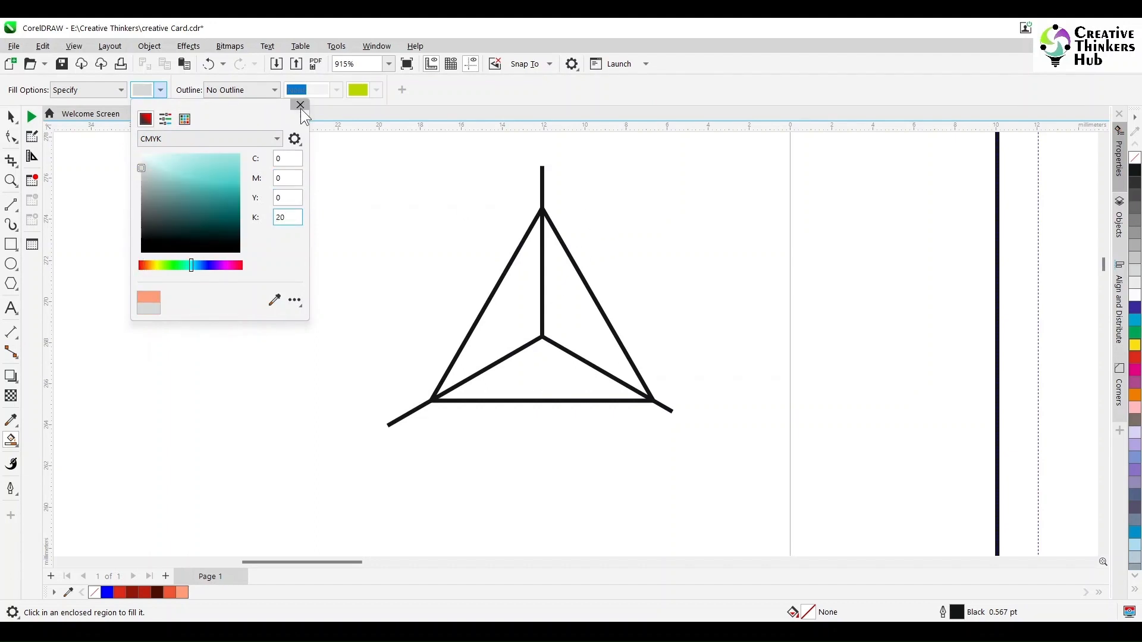
key(Return)
click(554, 380)
Fill the left face with 40% black and the right face with 60% black.
click(162, 91)
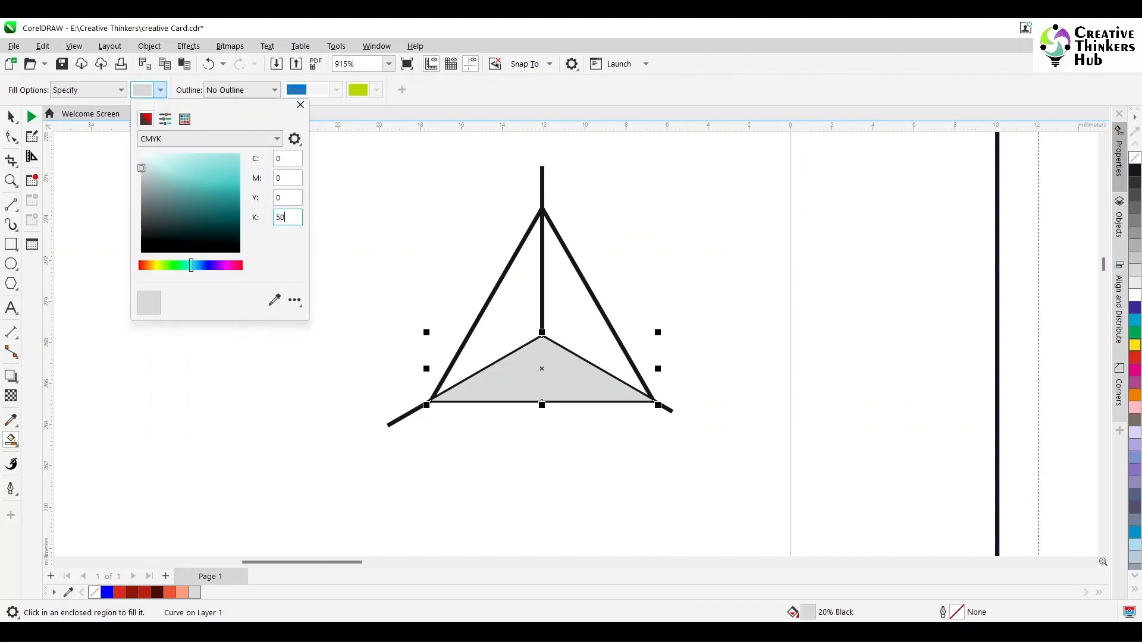
click(512, 310)
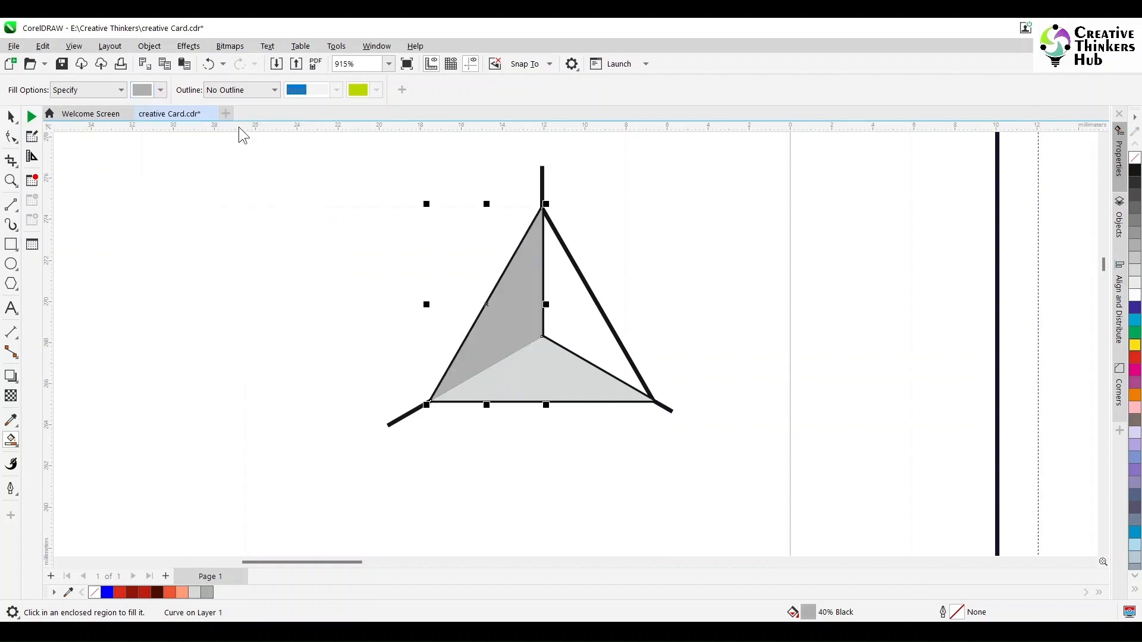
click(161, 91)
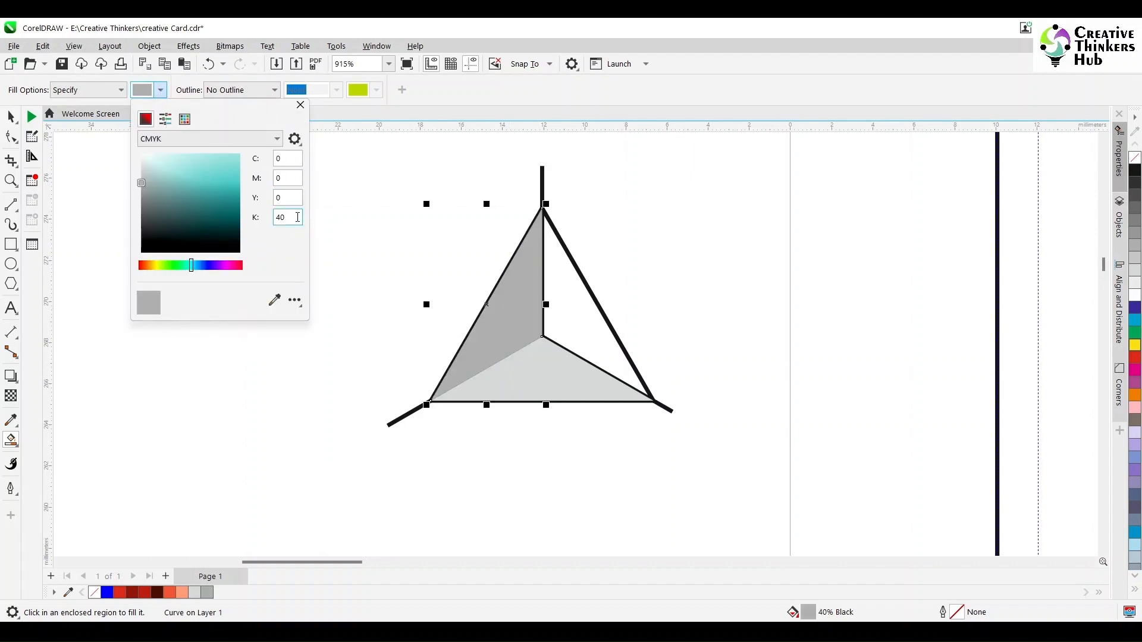
key(Return)
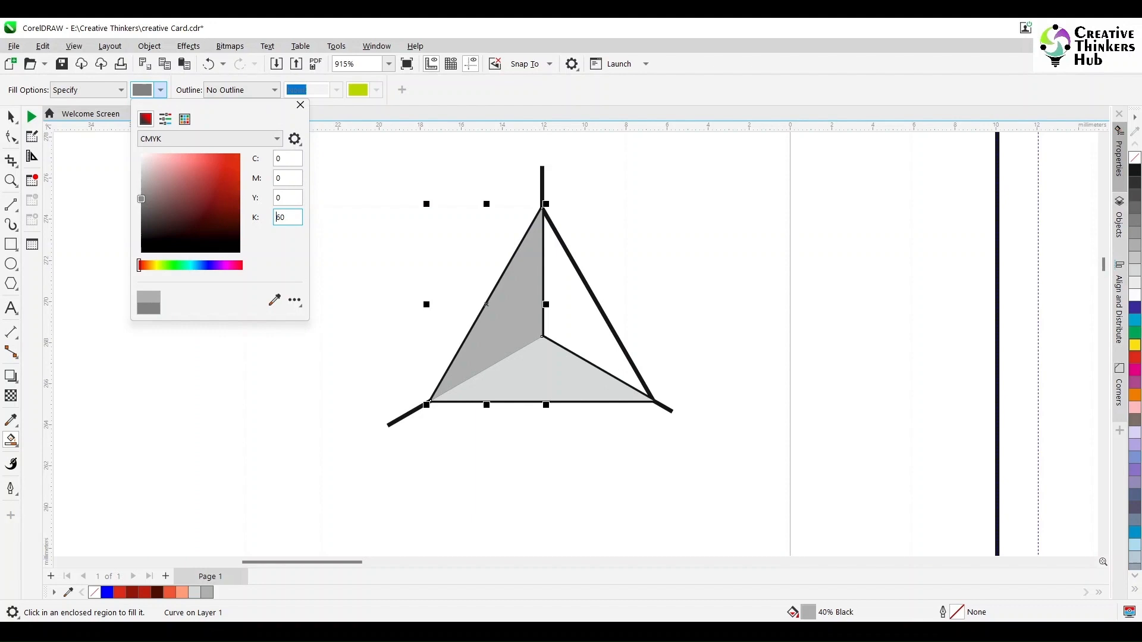
click(301, 105)
click(562, 308)
Select the left and right construction lines.
click(12, 116)
click(161, 209)
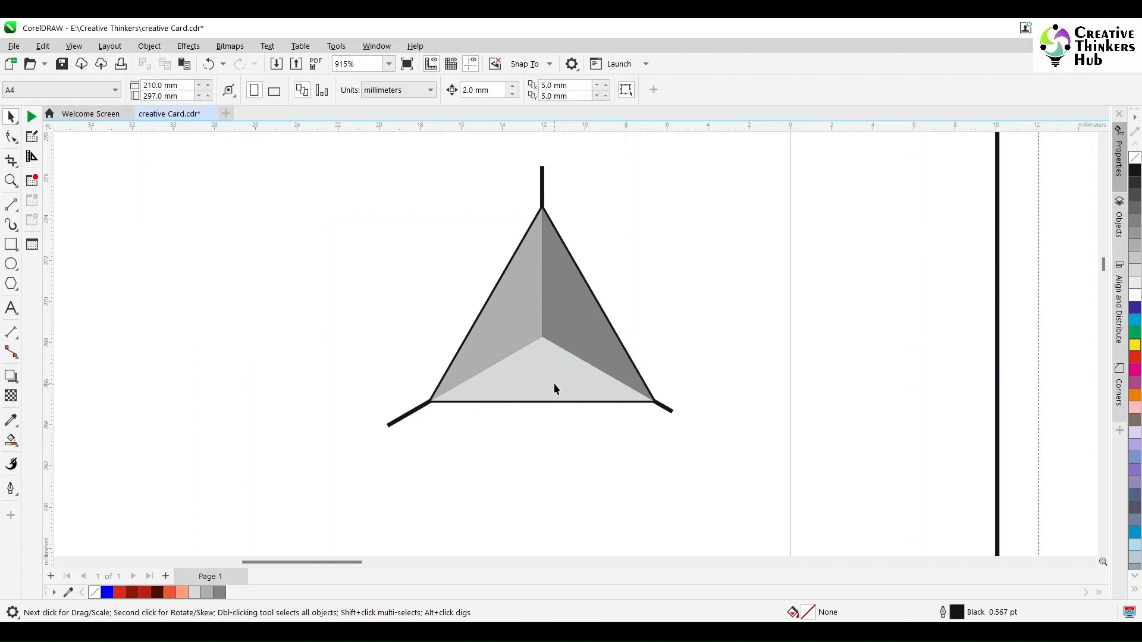
click(412, 414)
shift+click(665, 411)
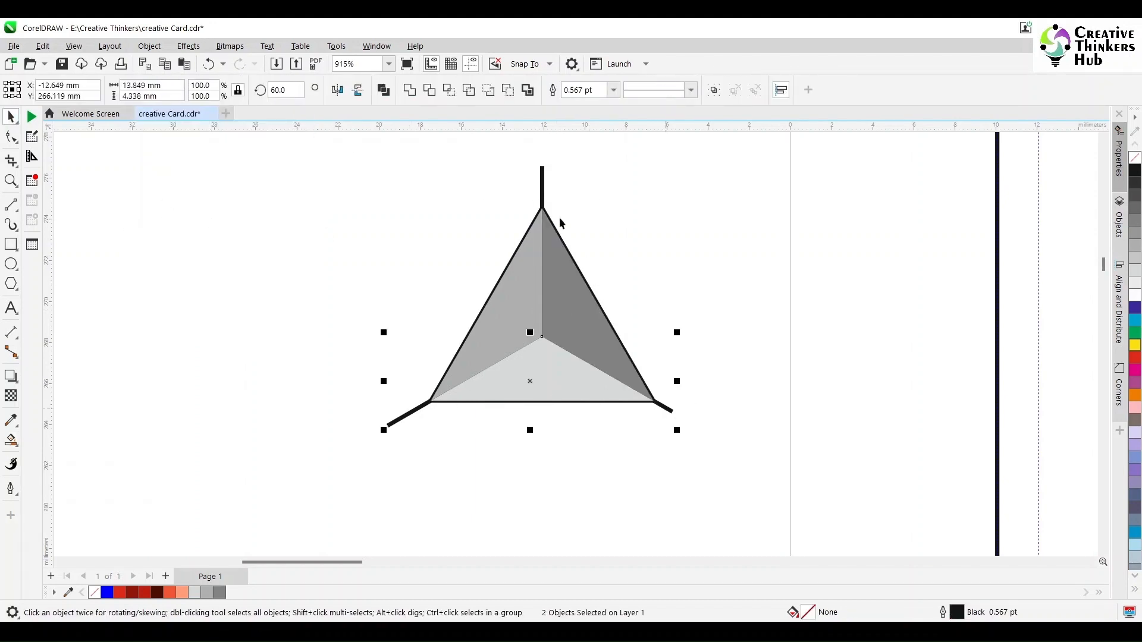
Separate the grey faces, then delete the outline triangle and the construction lines.
shift+click(541, 191)
drag(541, 191, 838, 190)
click(562, 326)
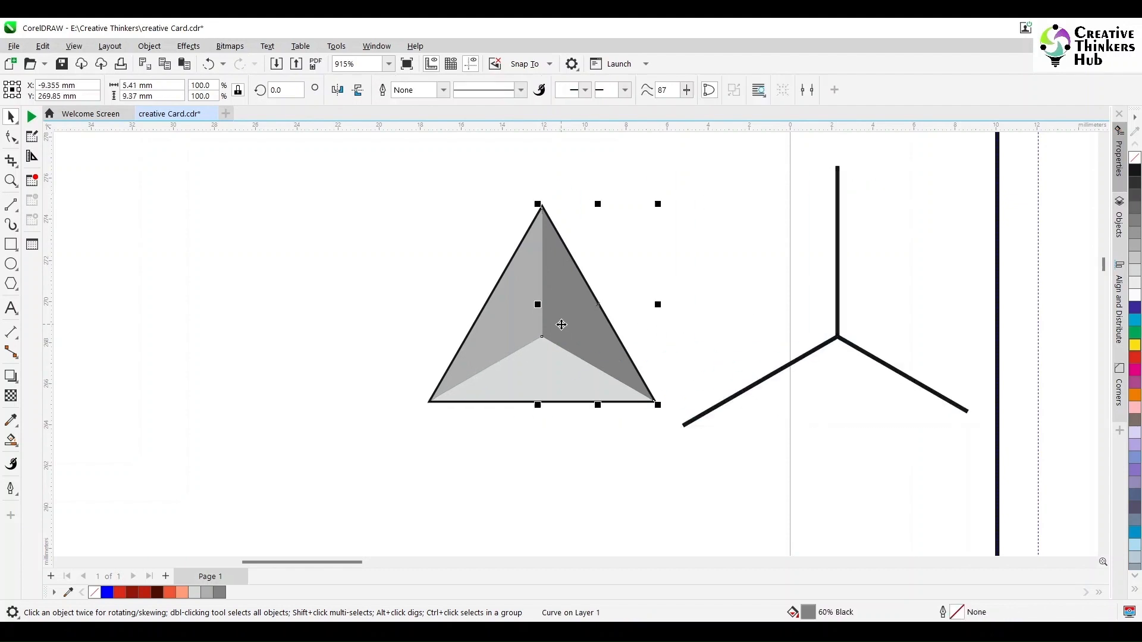
shift+click(529, 380)
drag(538, 375, 197, 373)
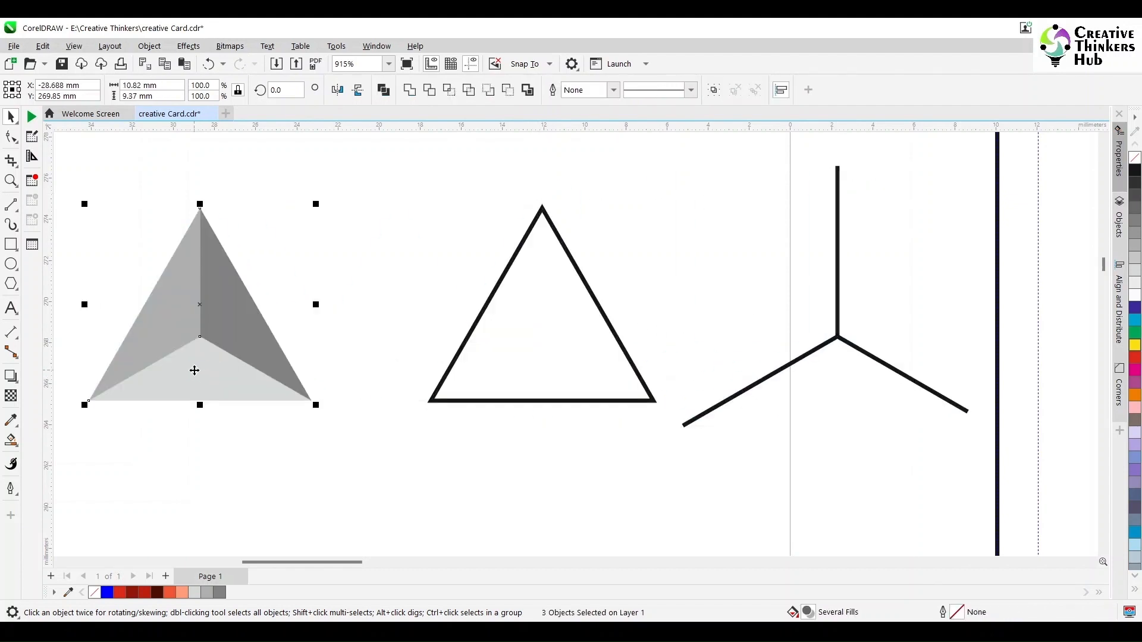
click(489, 360)
key(Delete)
scroll(616, 463, down, 3)
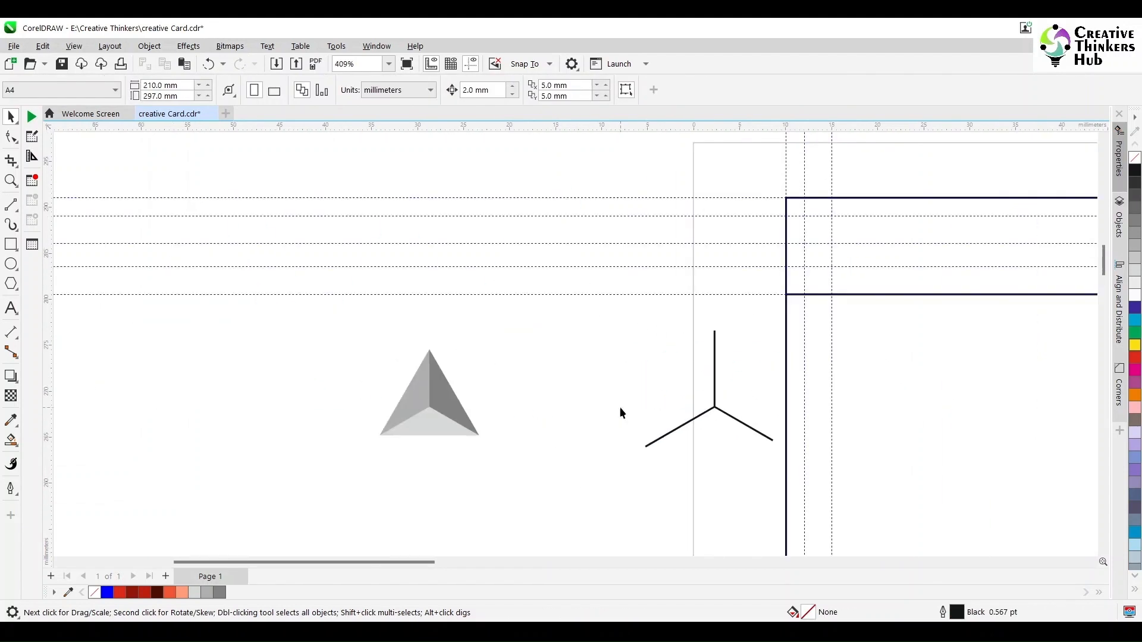
drag(806, 508, 807, 508)
key(Delete)
scroll(557, 420, down, 3)
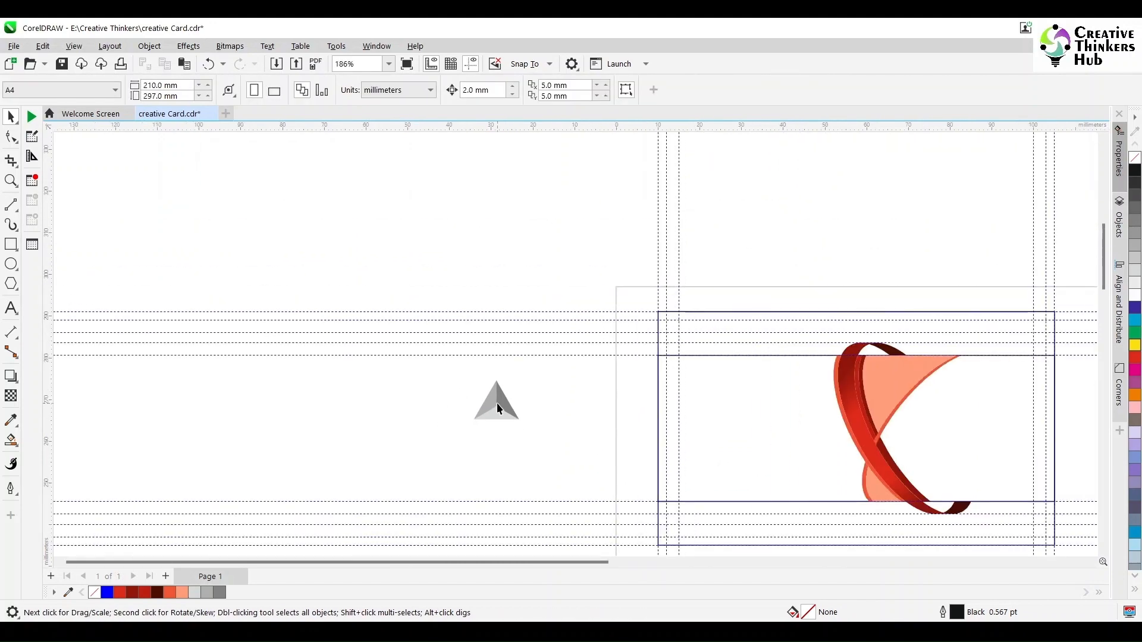
Move the grey pyramid to the card's top-right corner, resize it and tilt it about 16°.
drag(498, 402, 1035, 396)
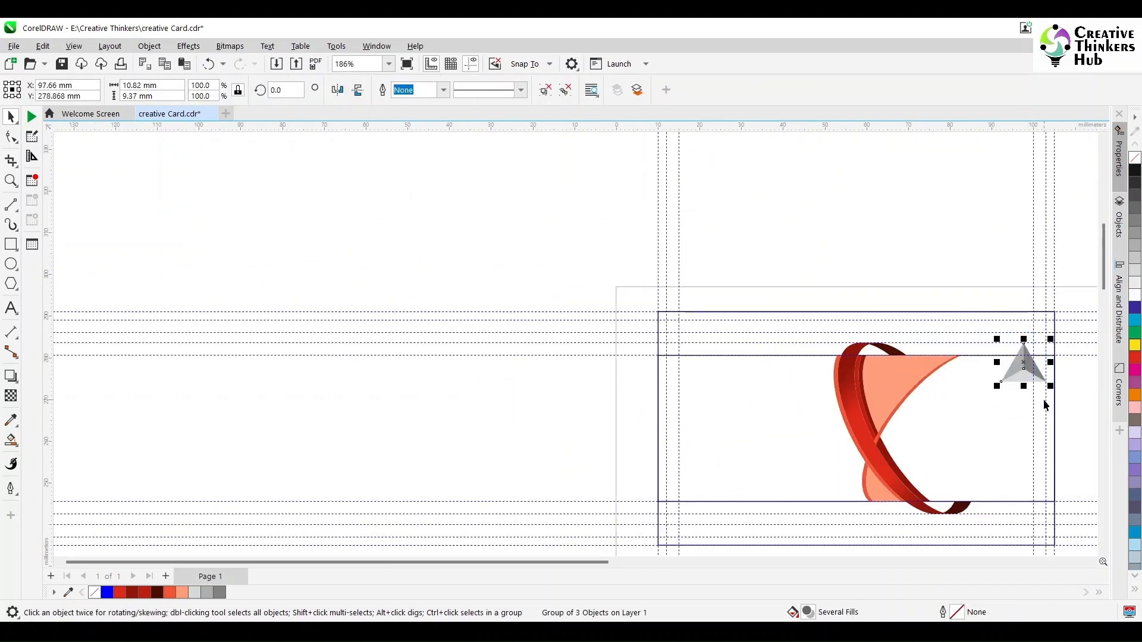
scroll(1046, 405, up, 1)
drag(964, 331, 937, 255)
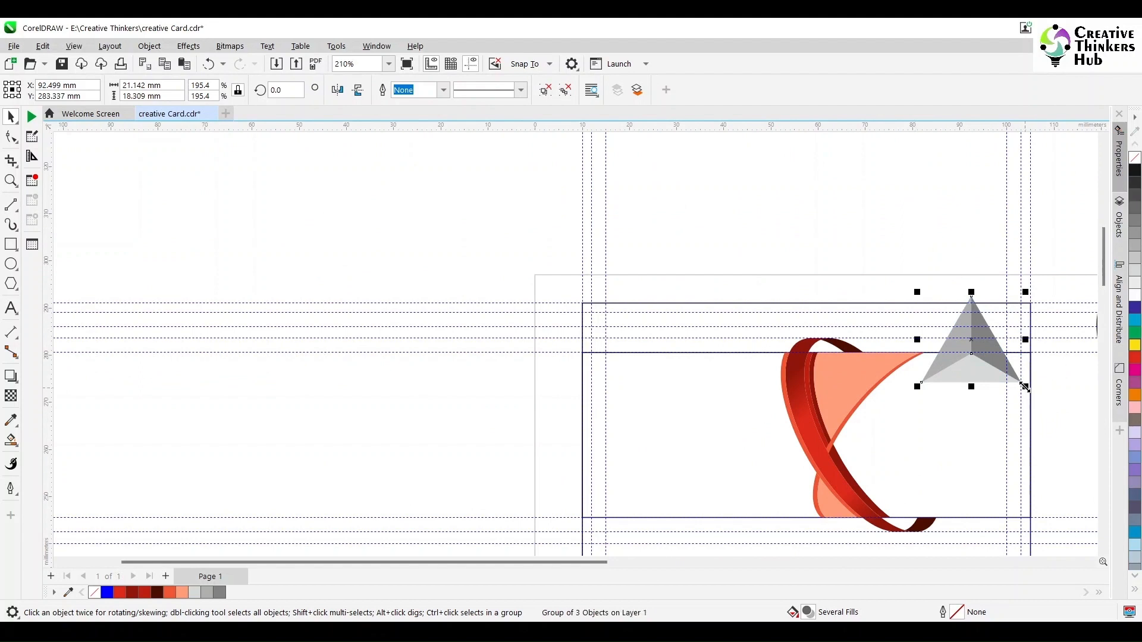
drag(1024, 387, 1022, 350)
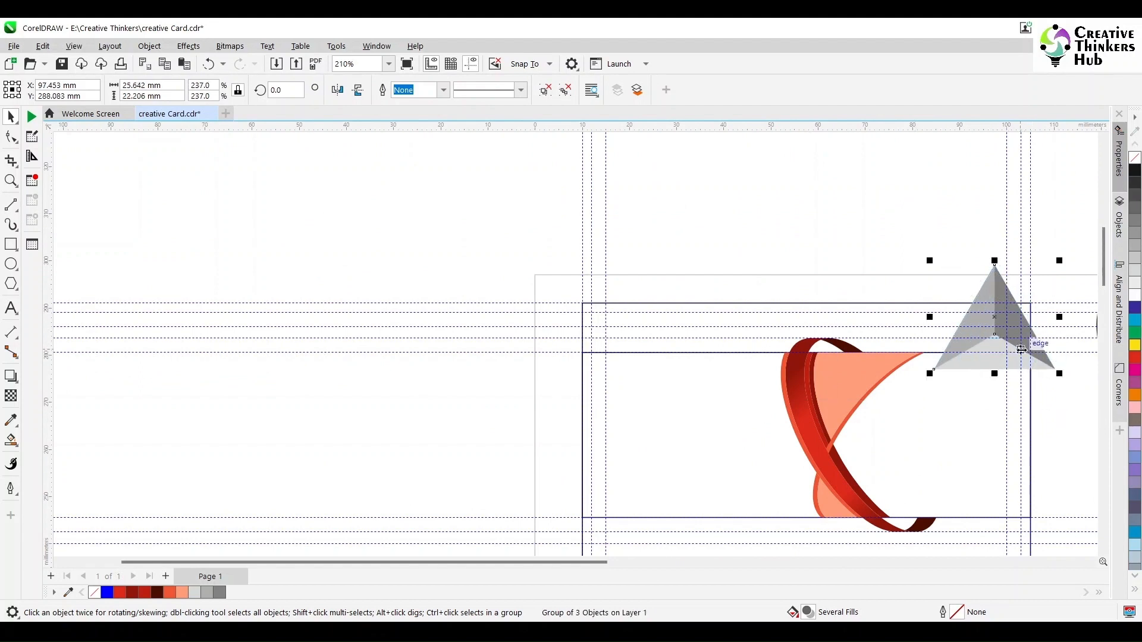
drag(930, 261, 940, 268)
click(995, 300)
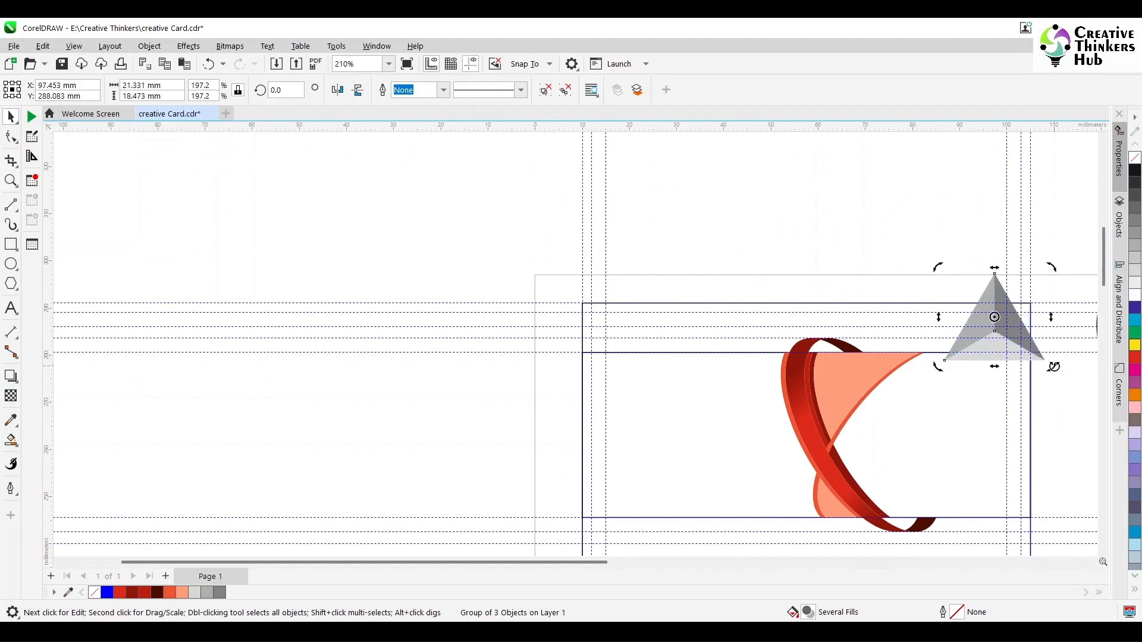
drag(1054, 367, 1067, 351)
click(1094, 383)
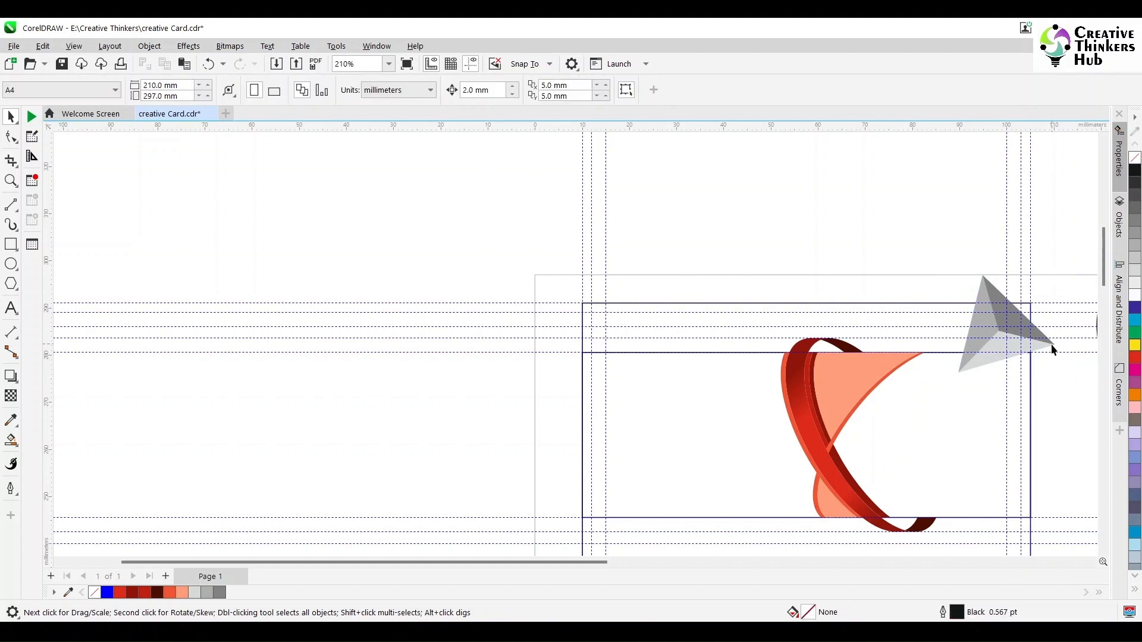
click(1052, 350)
drag(952, 273, 966, 287)
drag(970, 293, 976, 292)
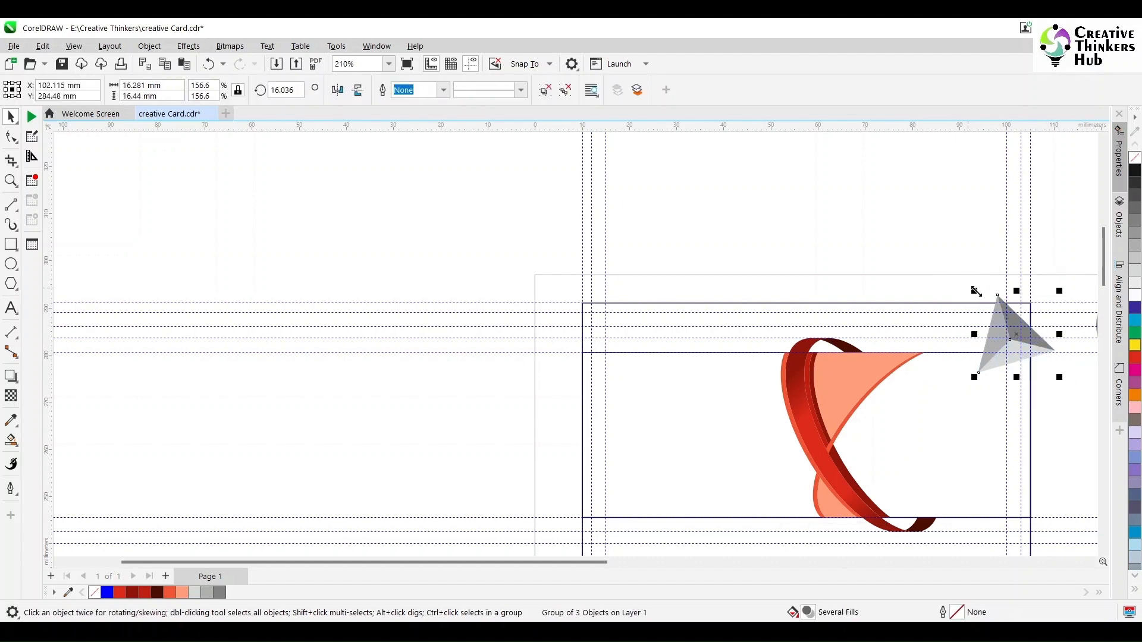
drag(1059, 379, 1039, 319)
Right-drag a rotated, half-size copy of the pyramid beside the larger one.
right_click(1006, 312)
click(1007, 312)
click(999, 302)
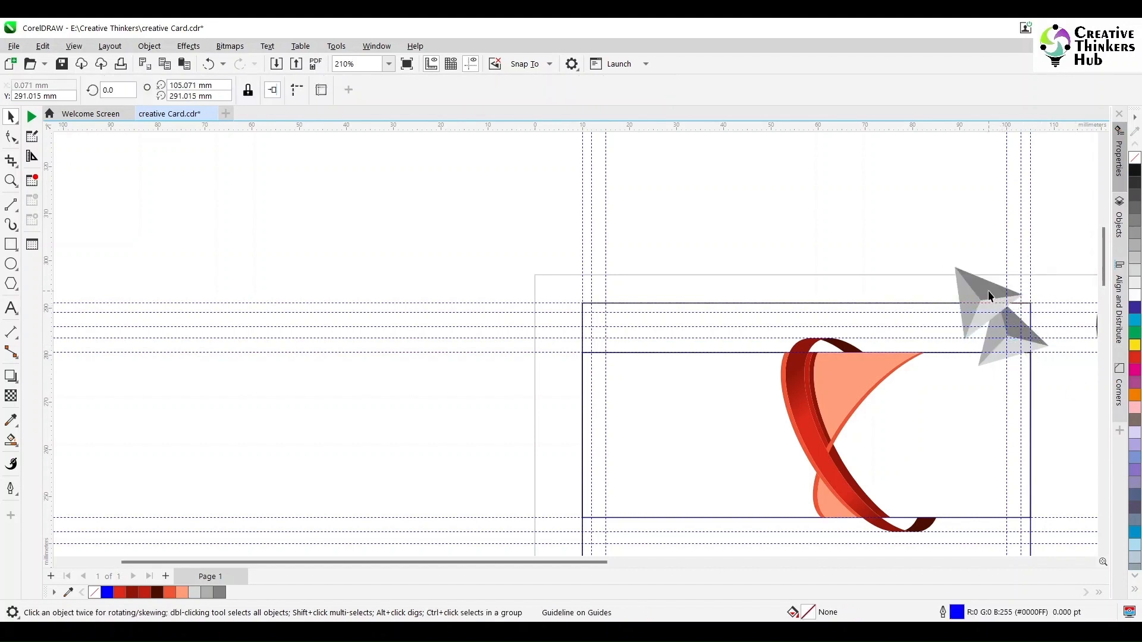
click(988, 291)
drag(951, 263, 993, 308)
drag(1010, 331, 986, 395)
click(979, 317)
click(979, 309)
click(1031, 368)
Resize the large pyramid and nudge the two smaller pyramids into their final positions.
scroll(1029, 375, down, 3)
scroll(1050, 331, down, 1)
click(1002, 360)
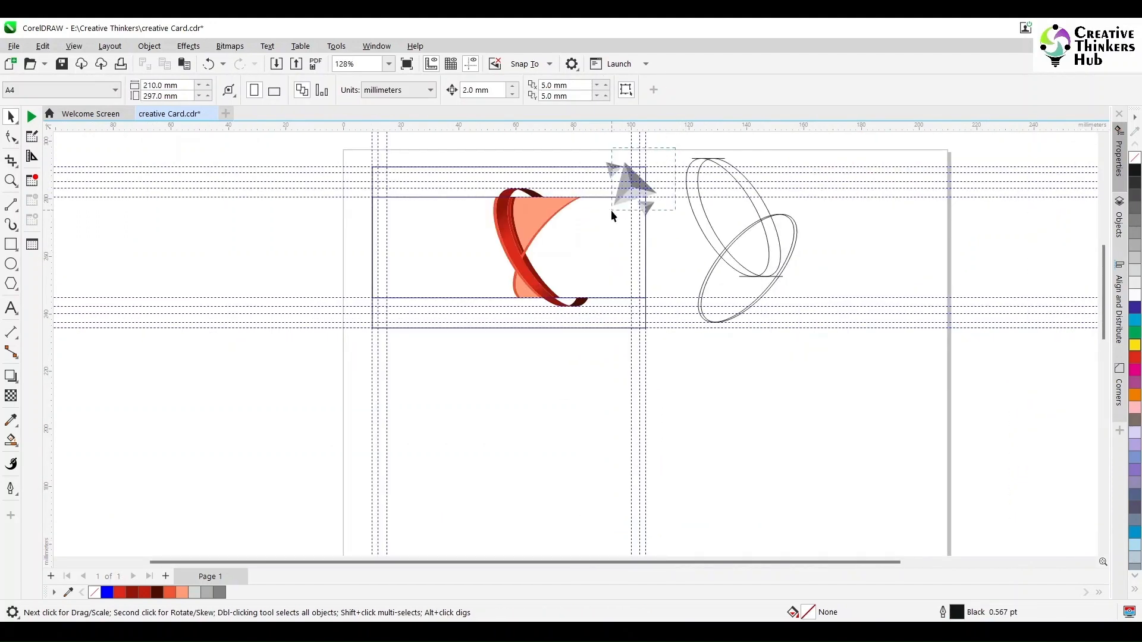
scroll(638, 200, up, 4)
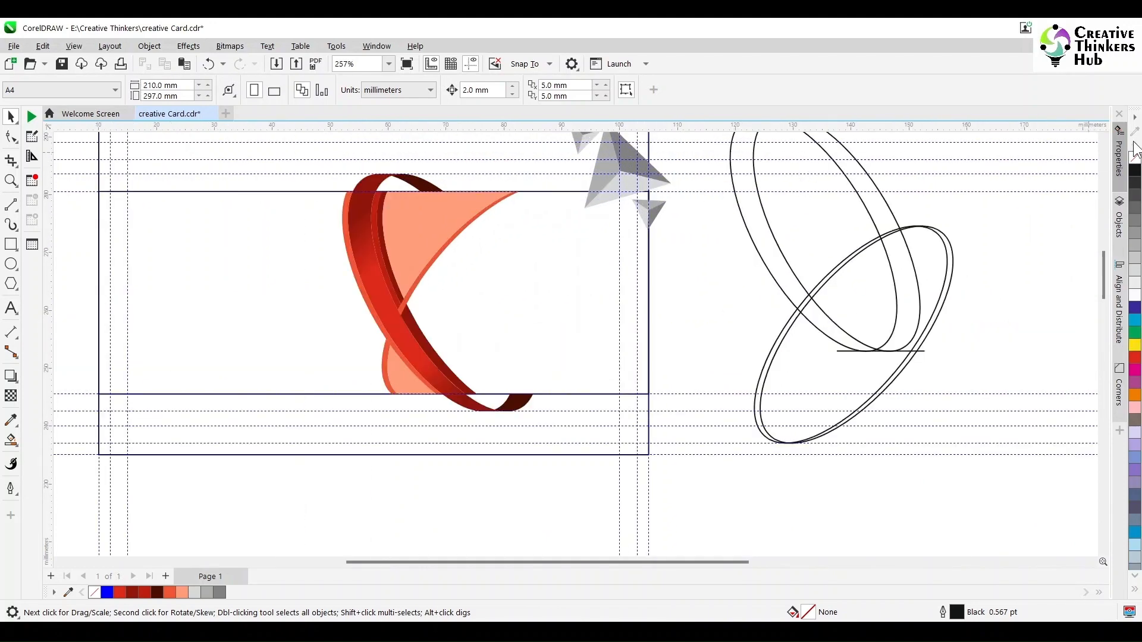
click(666, 275)
drag(675, 255, 673, 250)
drag(657, 291, 663, 274)
drag(582, 218, 588, 213)
click(513, 196)
click(11, 308)
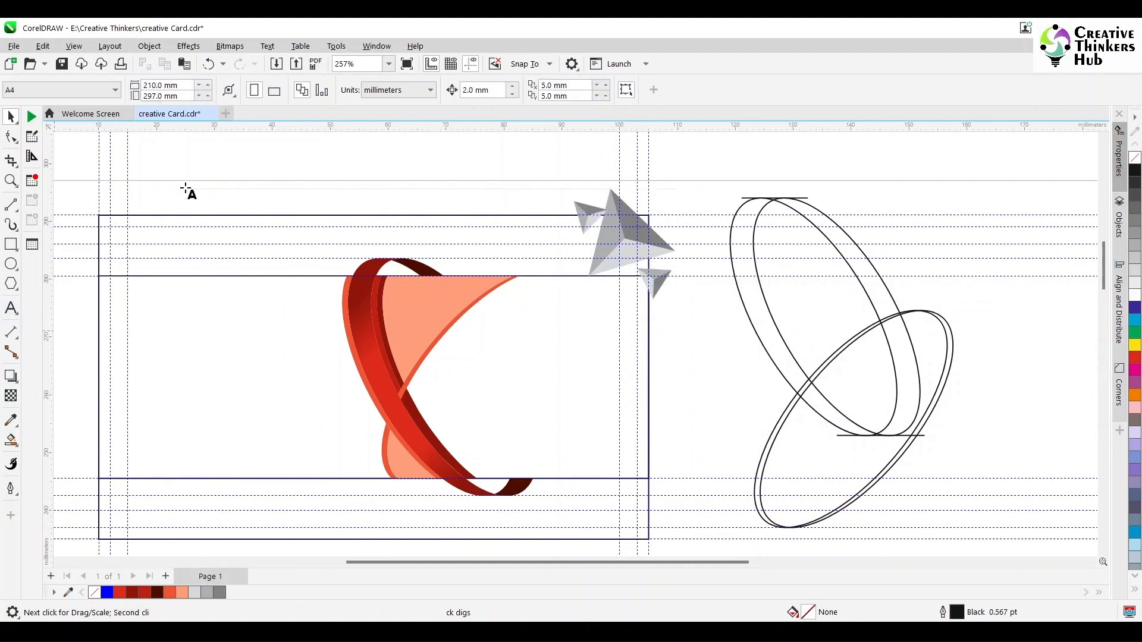
click(187, 191)
text(COMPANY NAME)
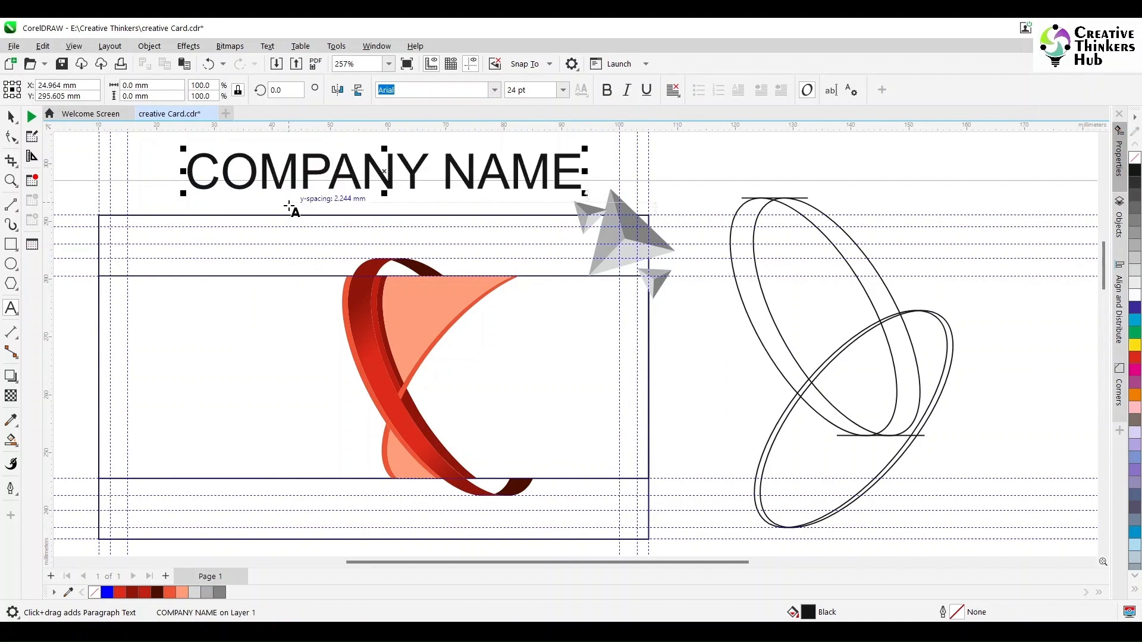
click(11, 118)
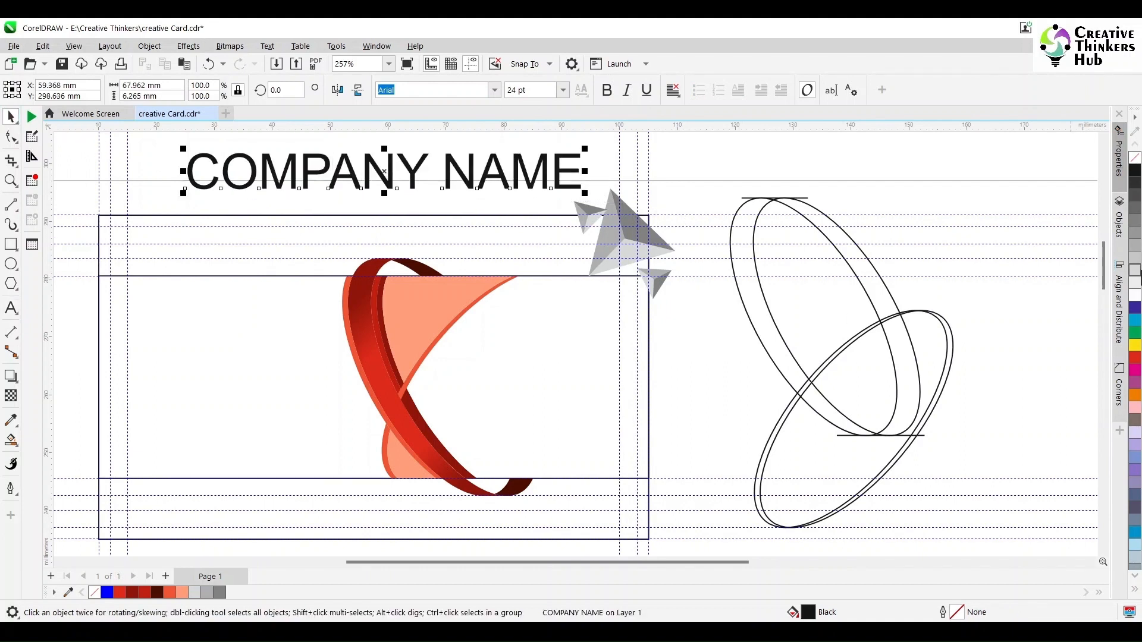
click(1136, 358)
click(606, 90)
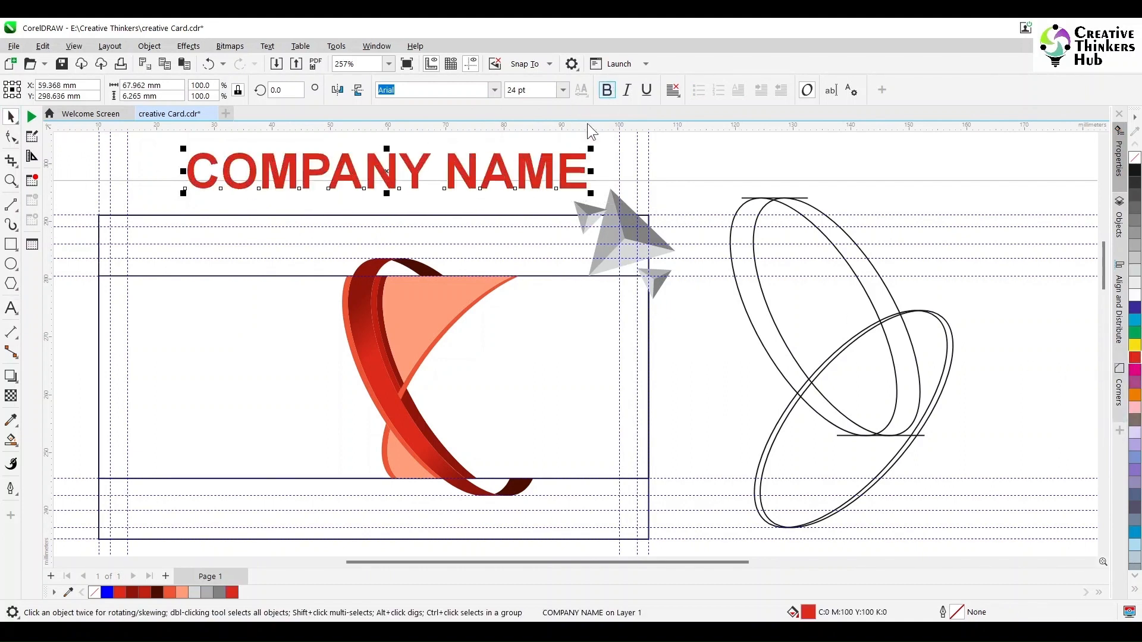
drag(184, 193, 330, 176)
drag(488, 170, 210, 245)
mouse_move(304, 262)
mouse_down()
mouse_move(348, 276)
mouse_move(296, 246)
mouse_move(296, 256)
mouse_up()
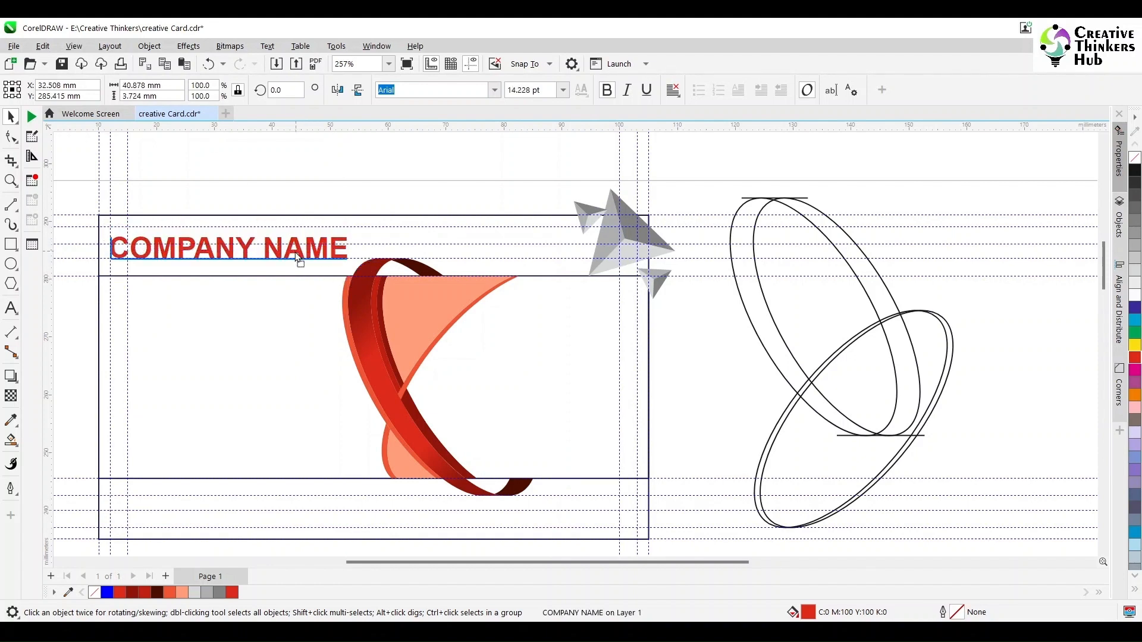
click(278, 177)
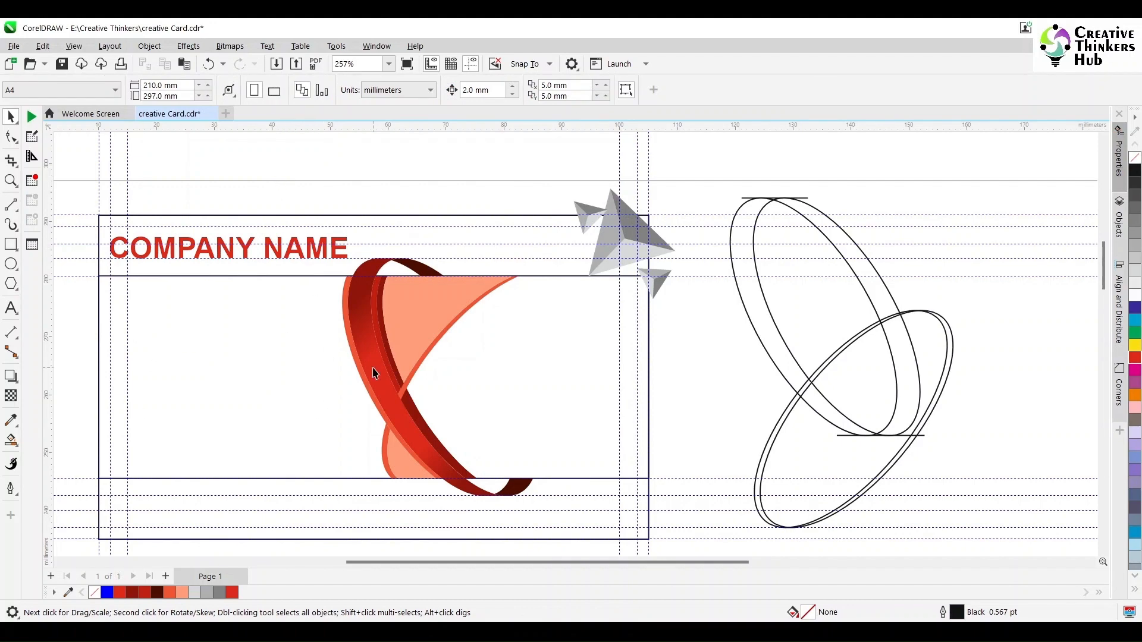
scroll(571, 542, down, 3)
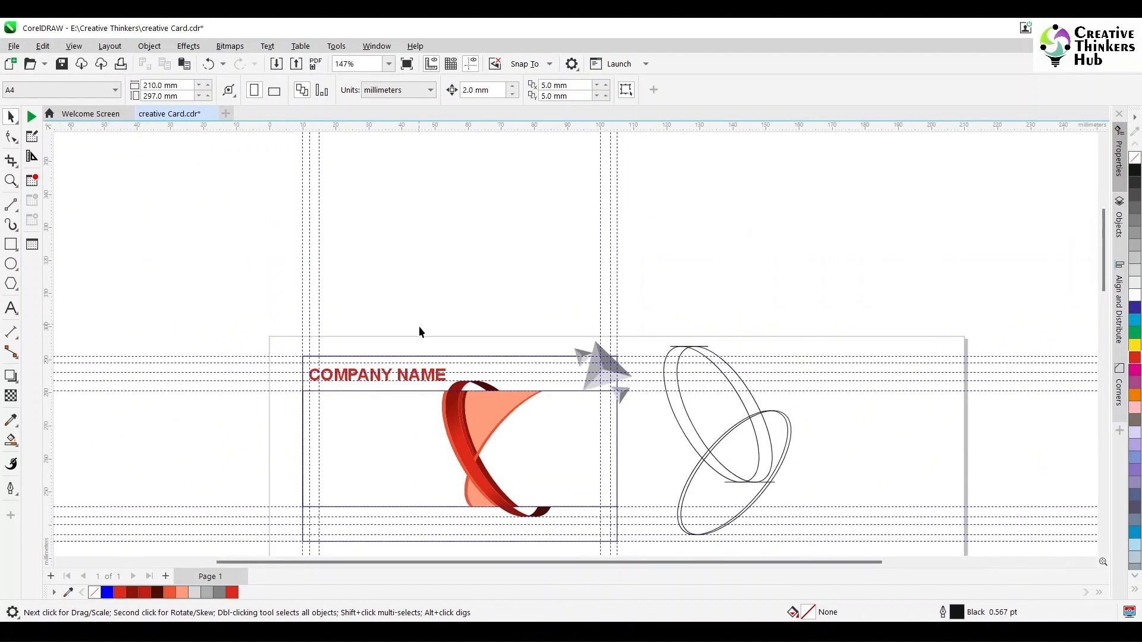
Nudge the red ribbon logo left and drag COMPANY NAME to the right along the top band.
drag(419, 326, 577, 535)
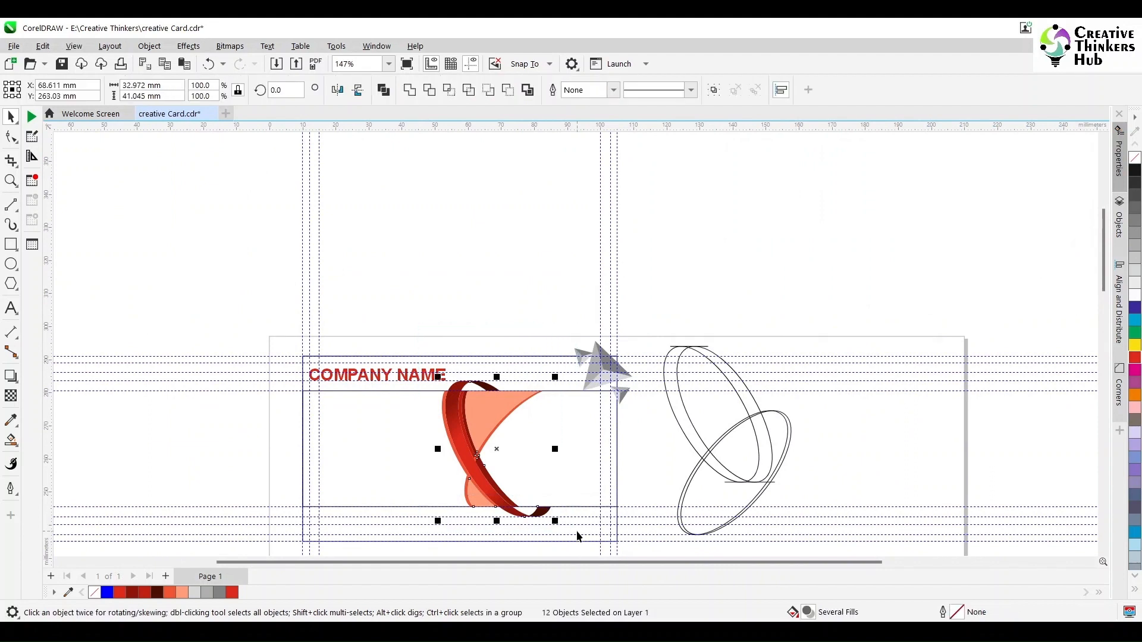
key(Left)
key(Left)
key(Left)
key(Left)
key(Left)
key(Left)
key(Left)
key(Left)
key(Left)
key(Left)
key(Left)
key(Left)
key(Left)
key(Left)
key(Left)
key(Left)
key(Left)
key(Left)
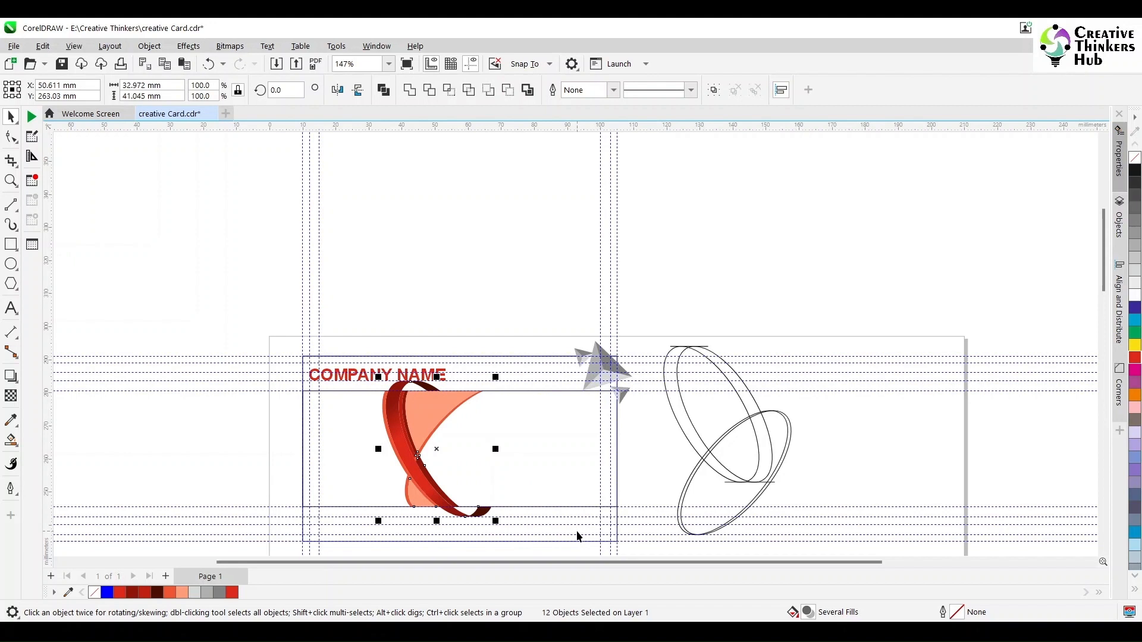
click(382, 376)
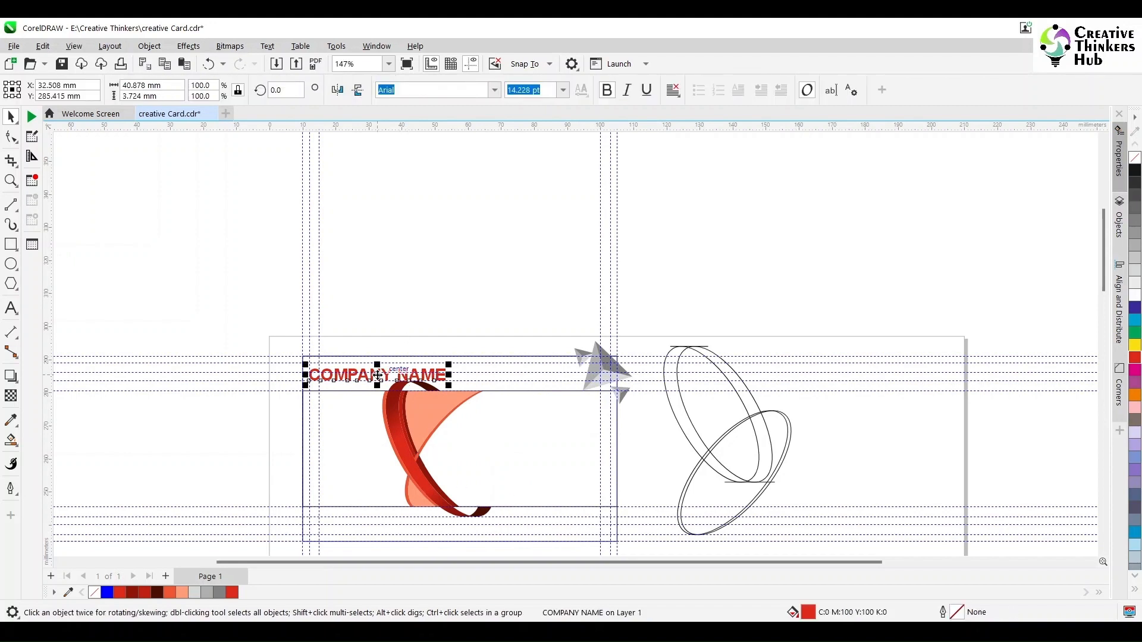
drag(382, 376, 537, 393)
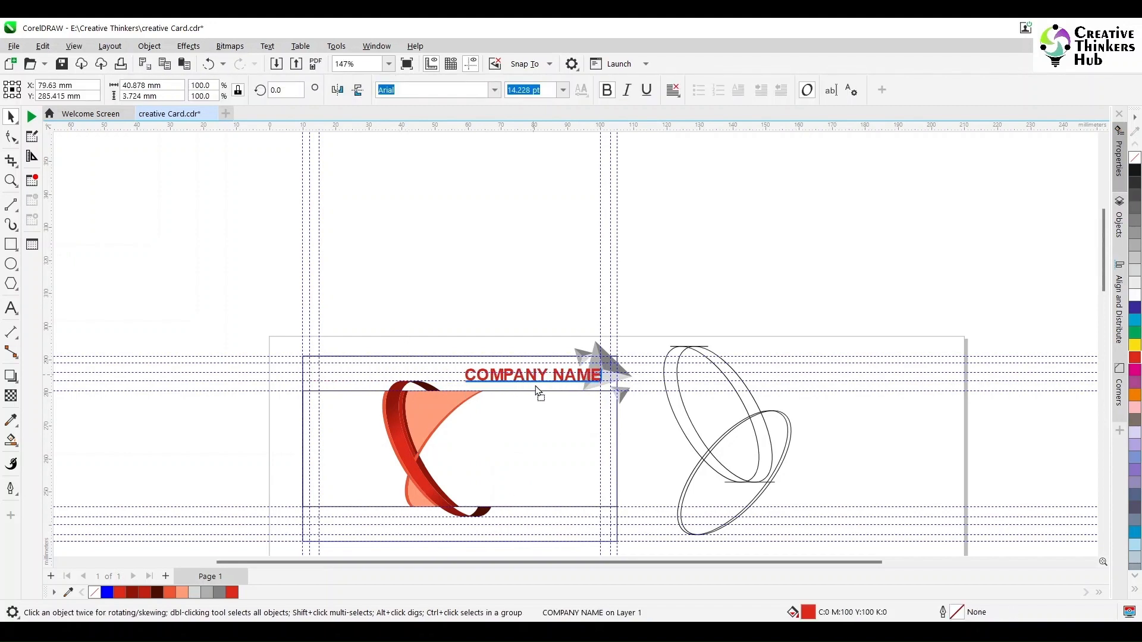
click(889, 467)
scroll(258, 439, down, 1)
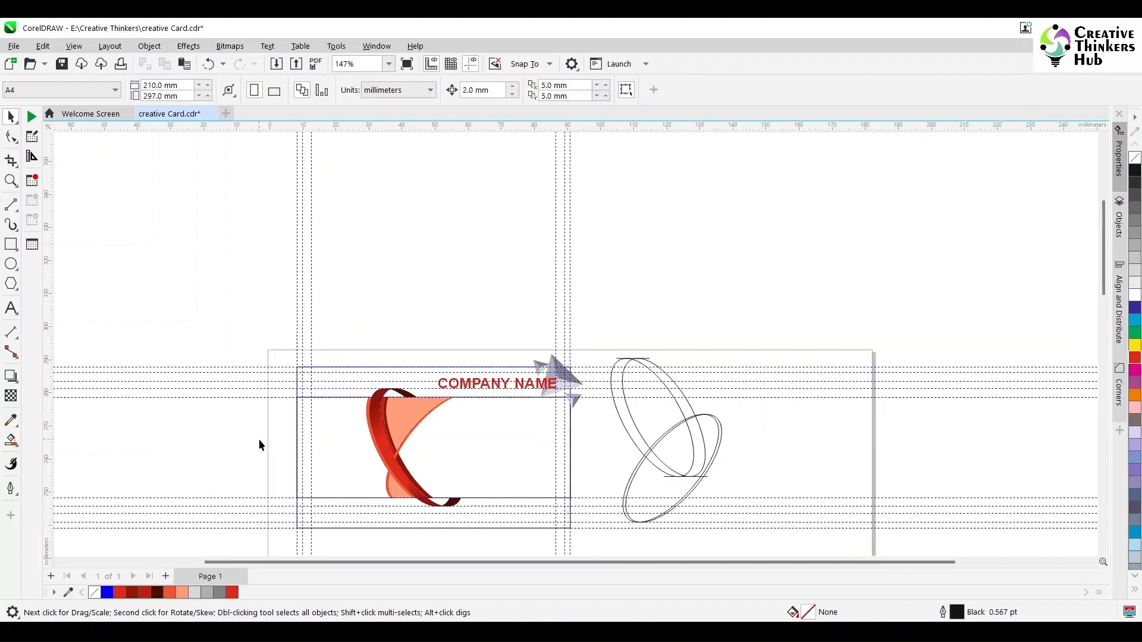
scroll(346, 477, up, 2)
scroll(346, 477, up, 2)
scroll(1104, 551, down, 2)
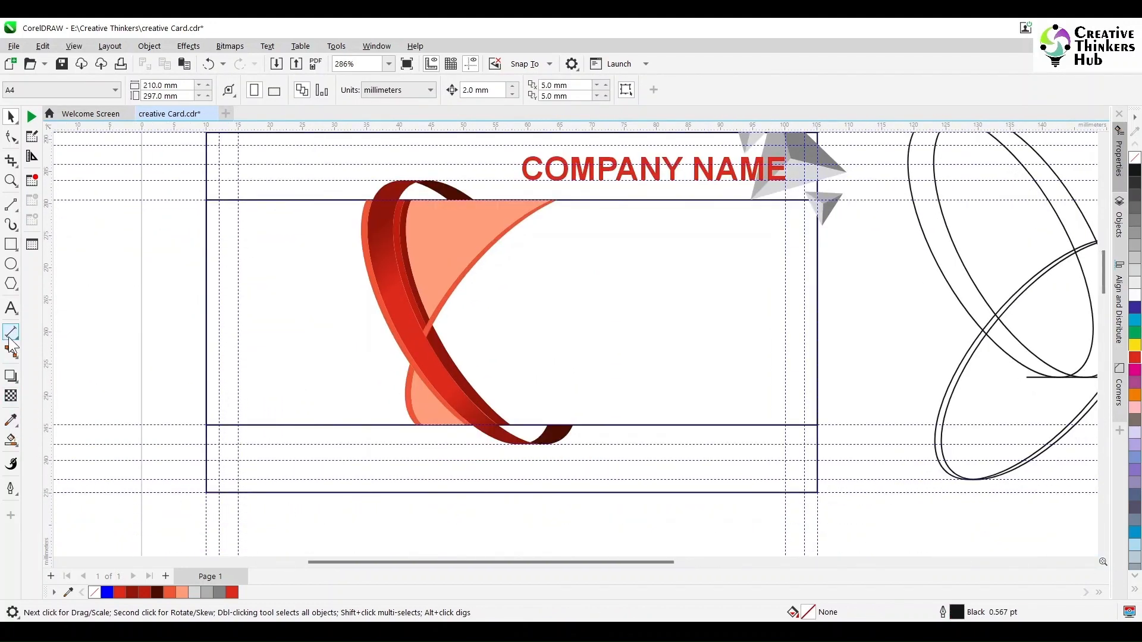
Type the card's phone number as a new text object and scale it down.
click(11, 308)
text(CONC)
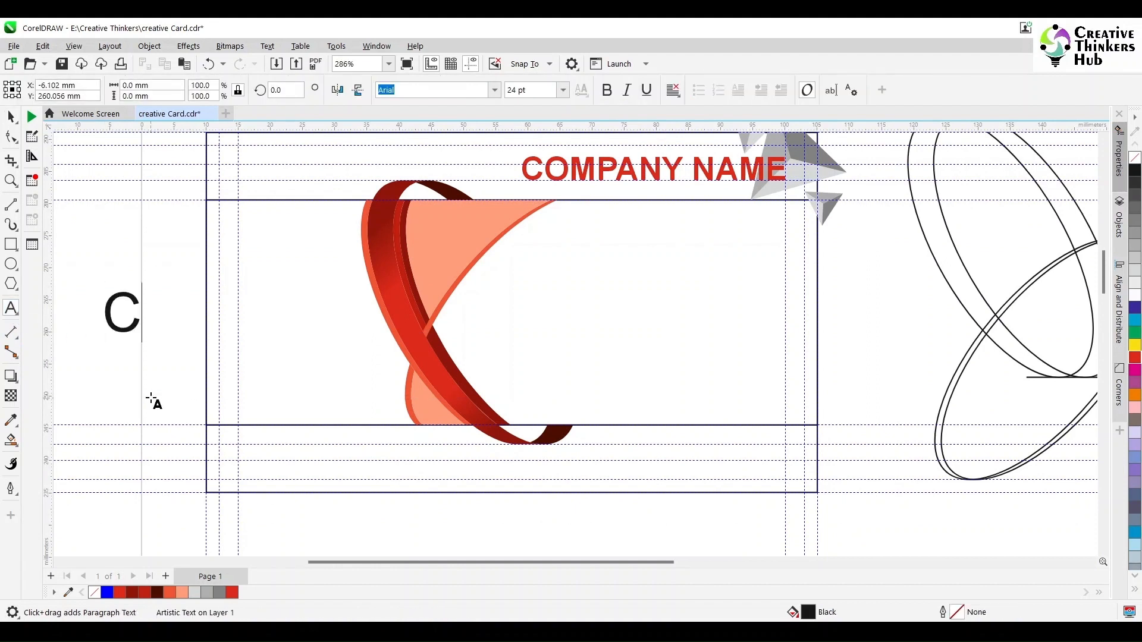
key(BackSpace)
key(BackSpace)
key(BackSpace)
key(BackSpace)
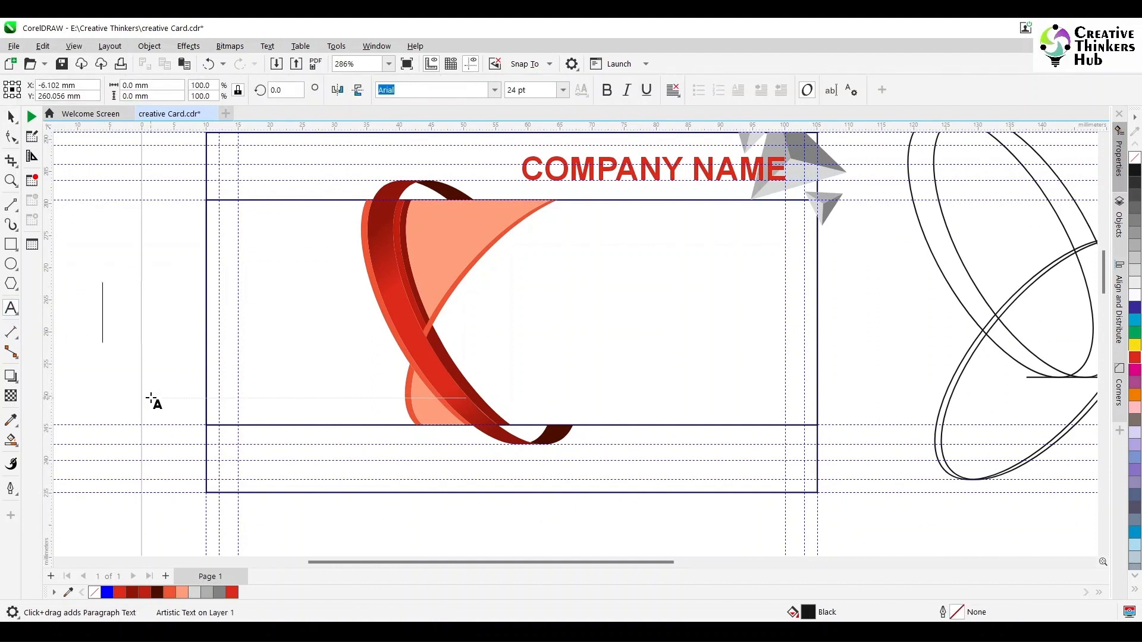
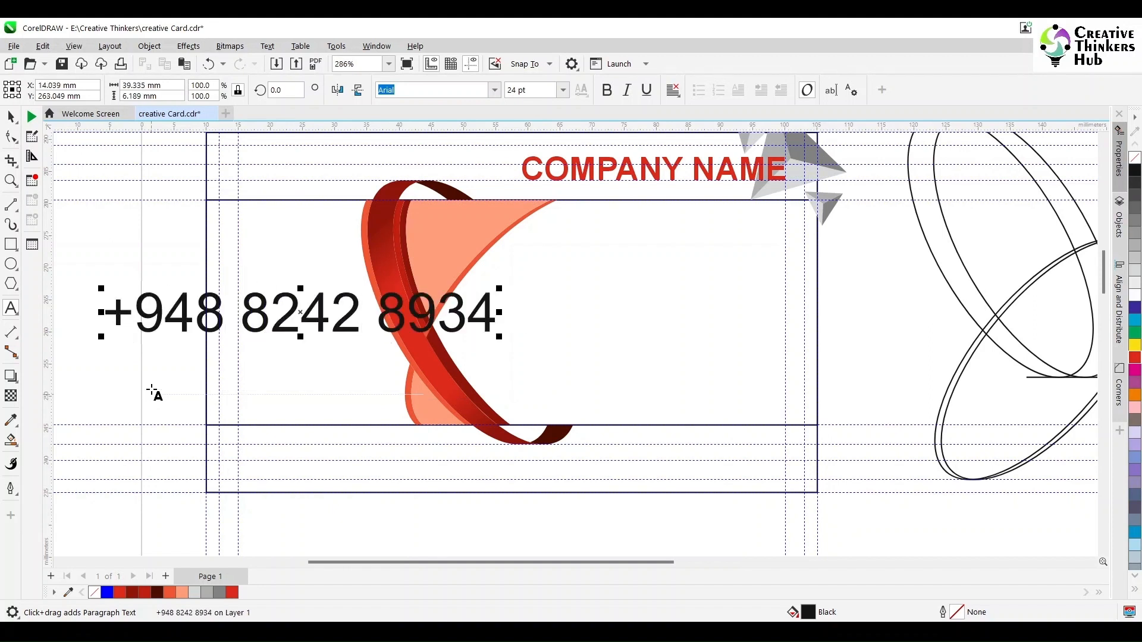
click(11, 116)
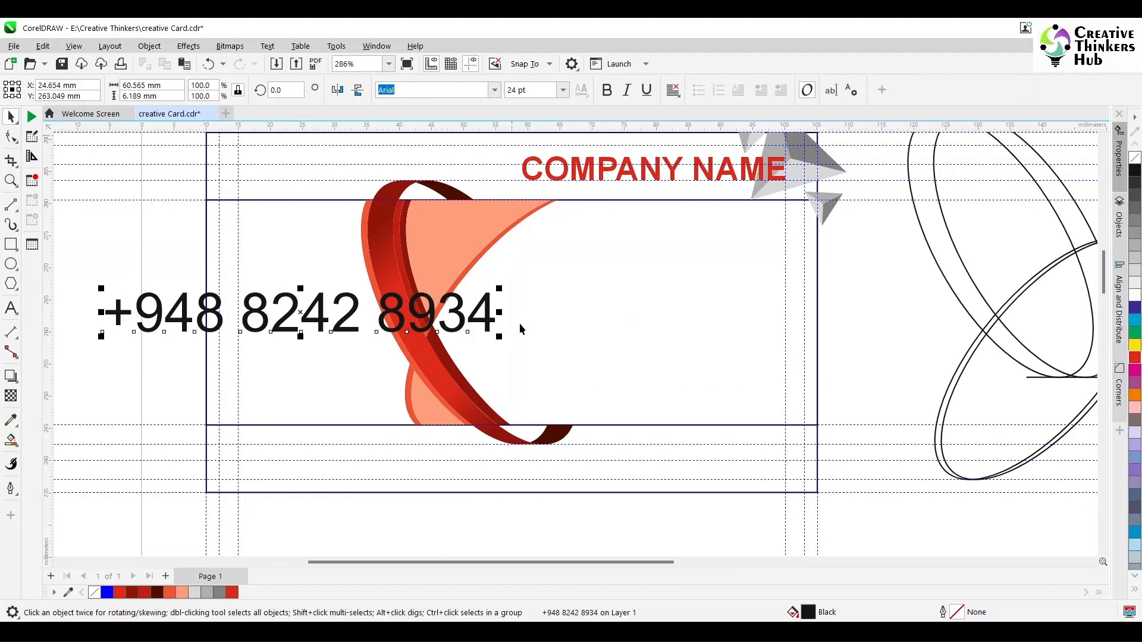
drag(499, 337, 174, 302)
Set COMPANY NAME to 14 pt and nudge it slightly into place.
click(527, 177)
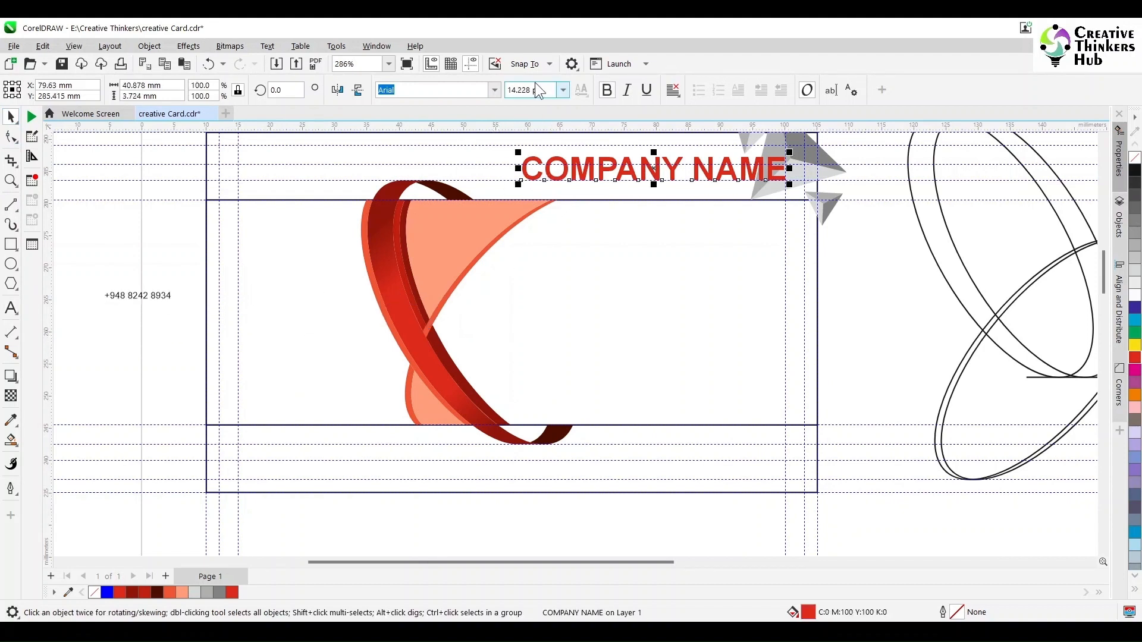
click(537, 89)
text(14)
key(Return)
drag(769, 174, 777, 179)
Set the phone number to 10 pt and move it into the card's lower band.
click(136, 297)
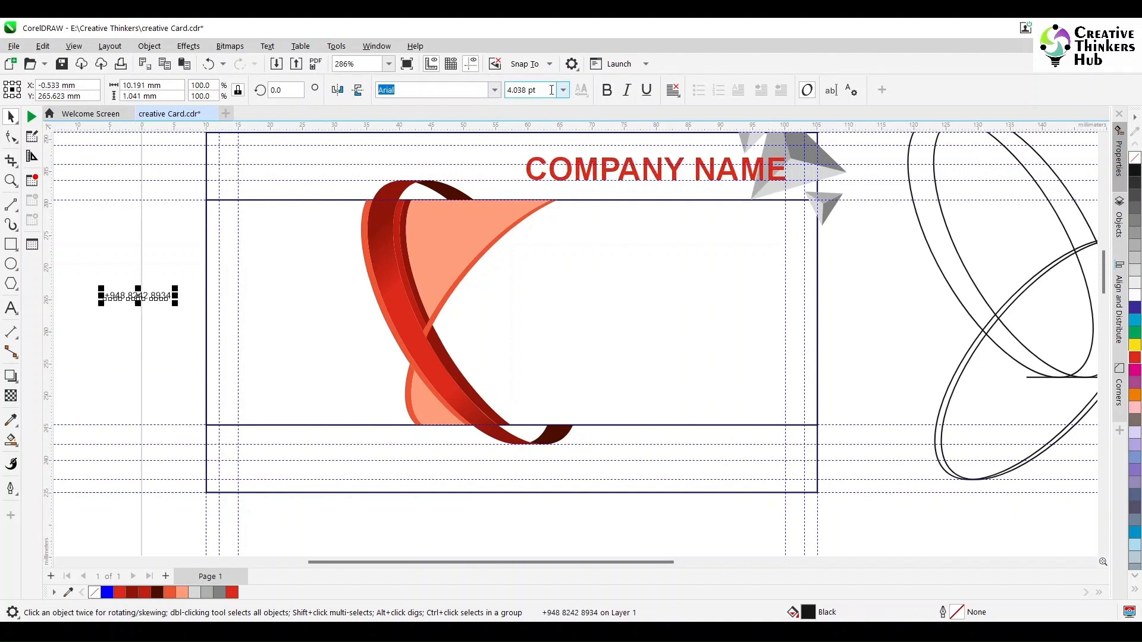
text(810)
key(Return)
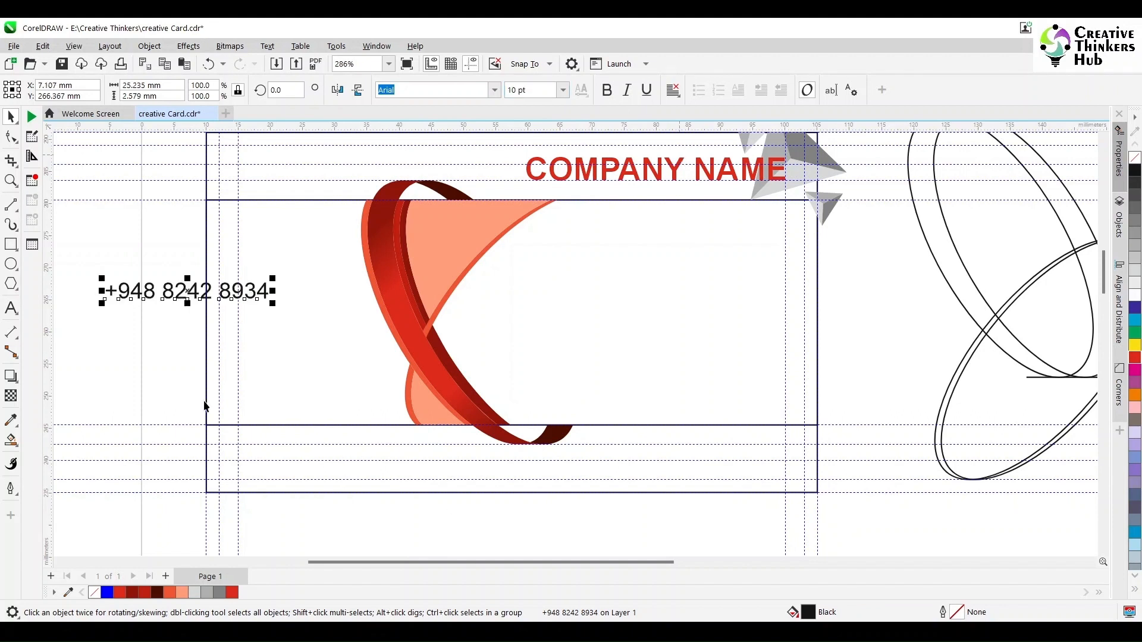
drag(189, 298, 320, 459)
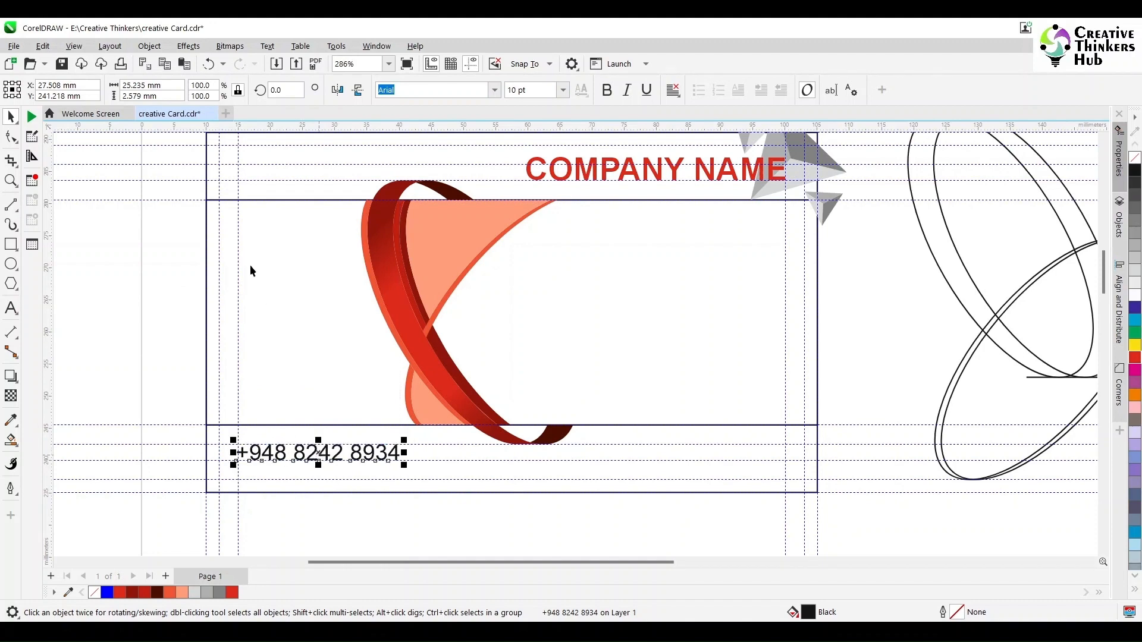
click(256, 181)
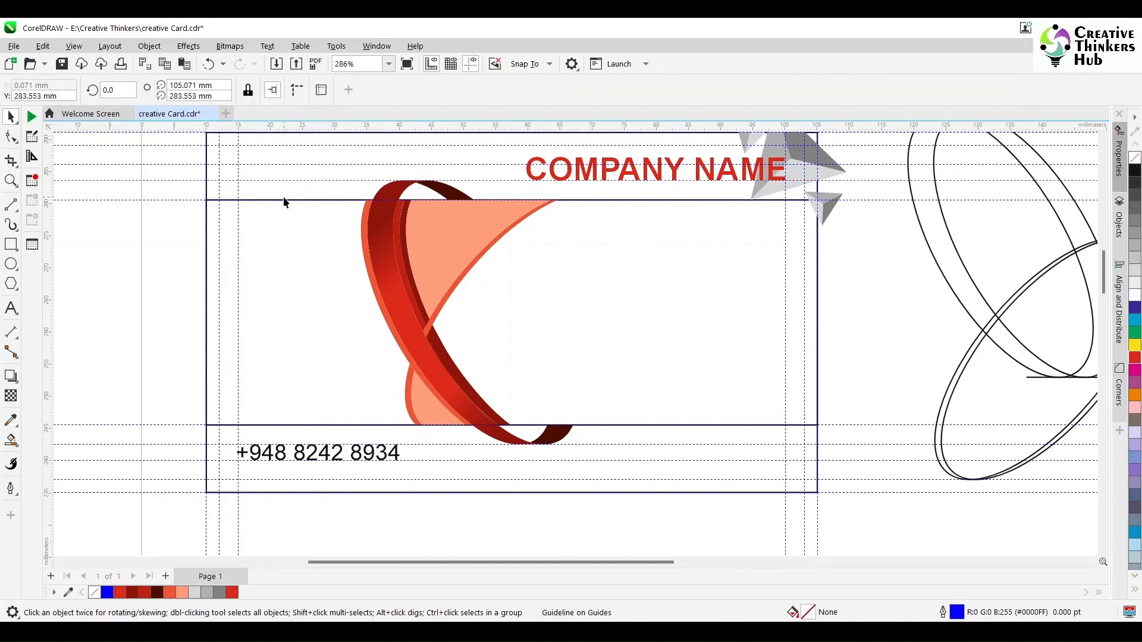
Delete a guideline, group the three grey pyramids and rotate the group 180°.
key(Delete)
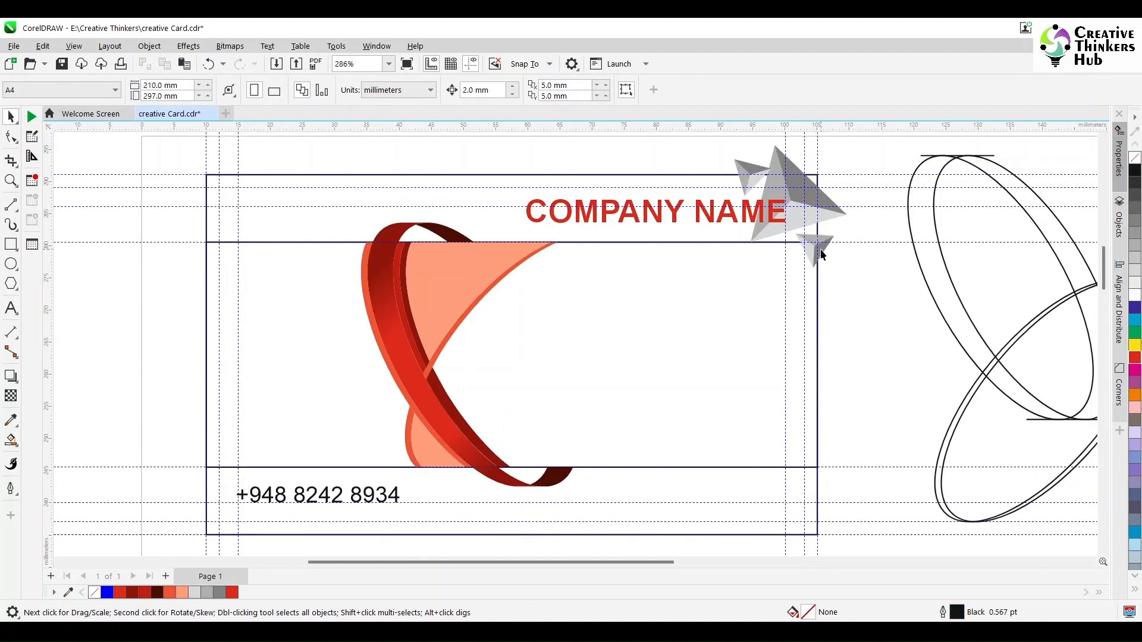
click(821, 248)
click(829, 207)
click(818, 248)
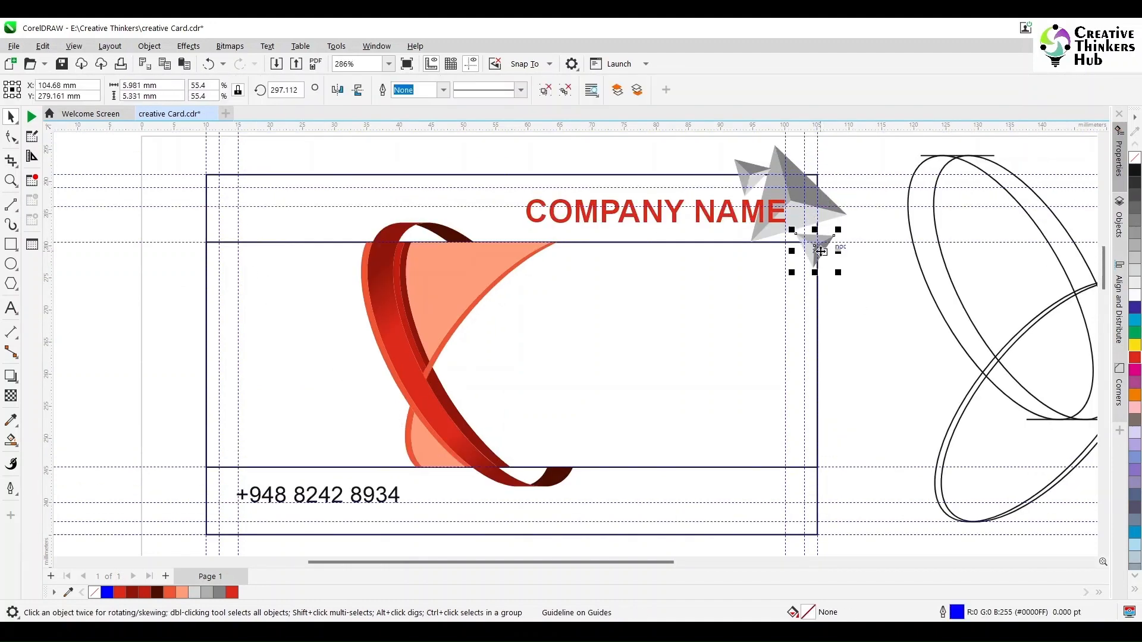
shift+click(818, 199)
shift+click(750, 168)
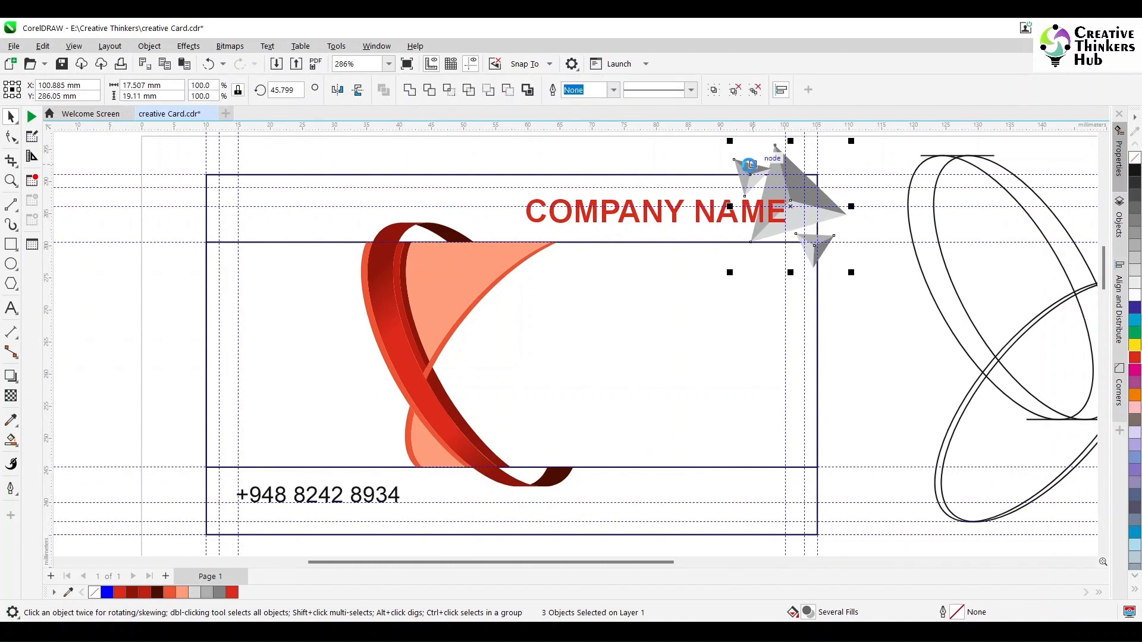
key(ctrl+g)
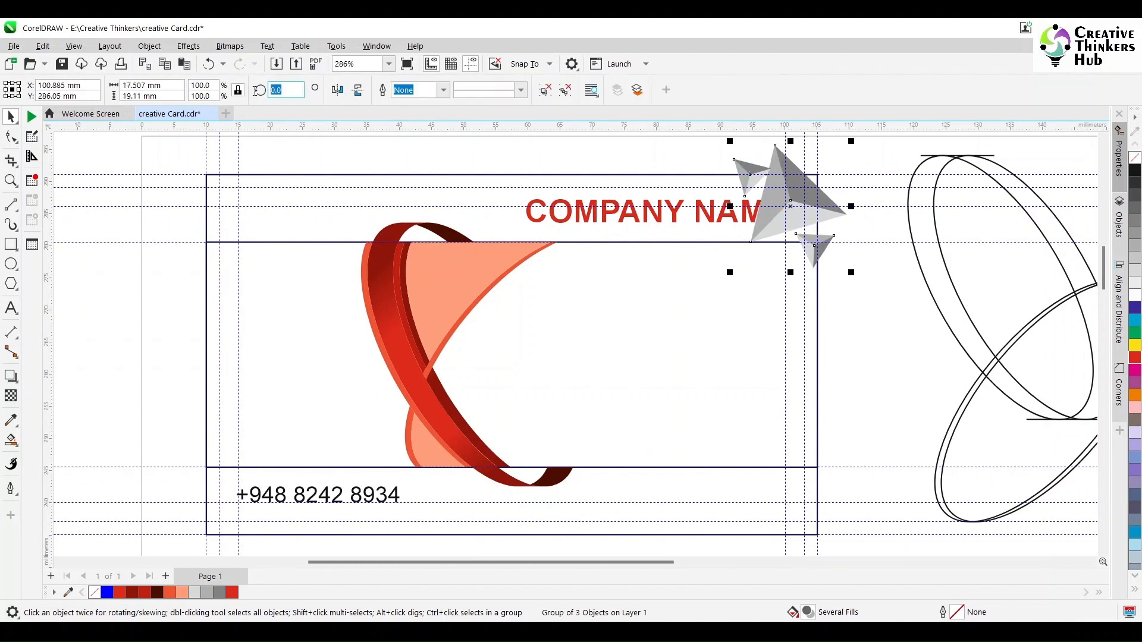
text(180)
key(Return)
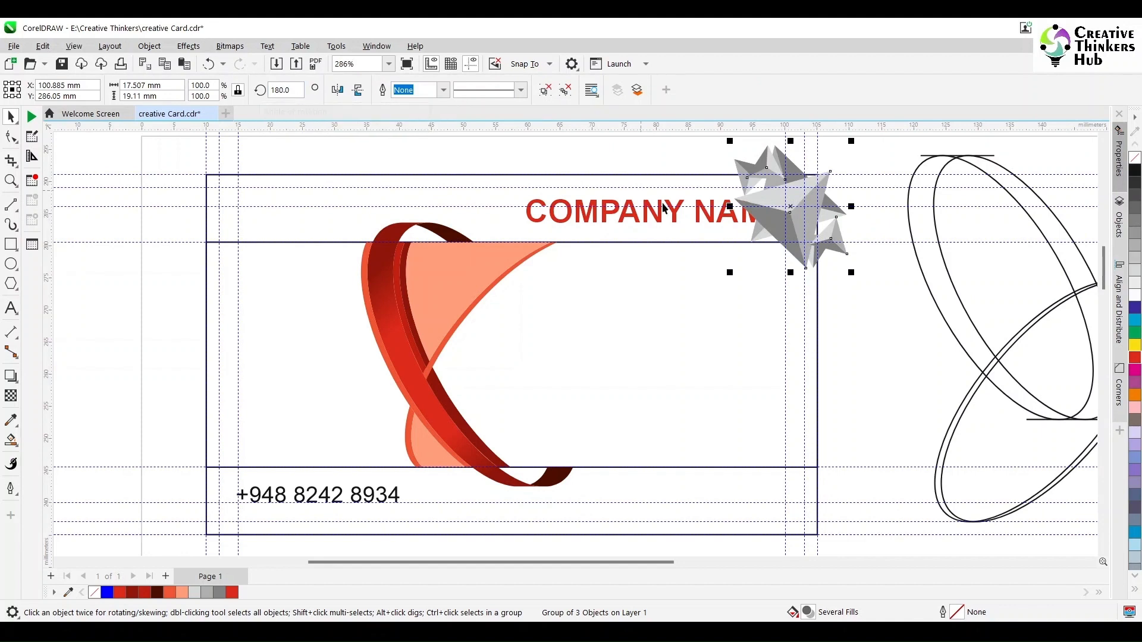
Place the pyramid group at the card's lower-left corner and bring the phone number in front.
drag(774, 223, 221, 526)
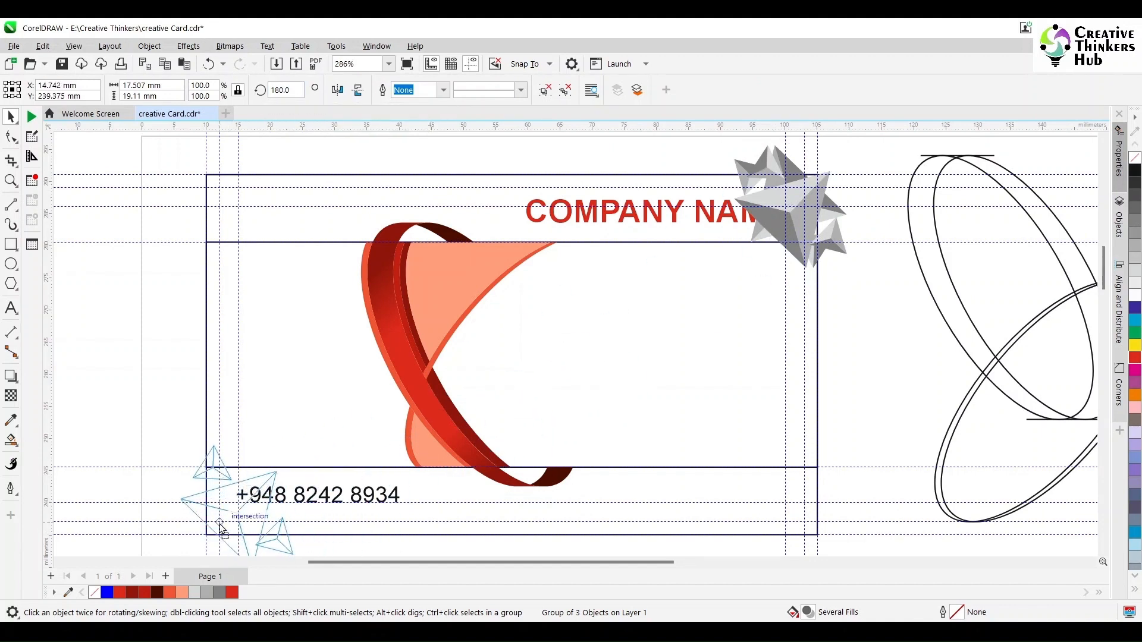
drag(221, 526, 219, 521)
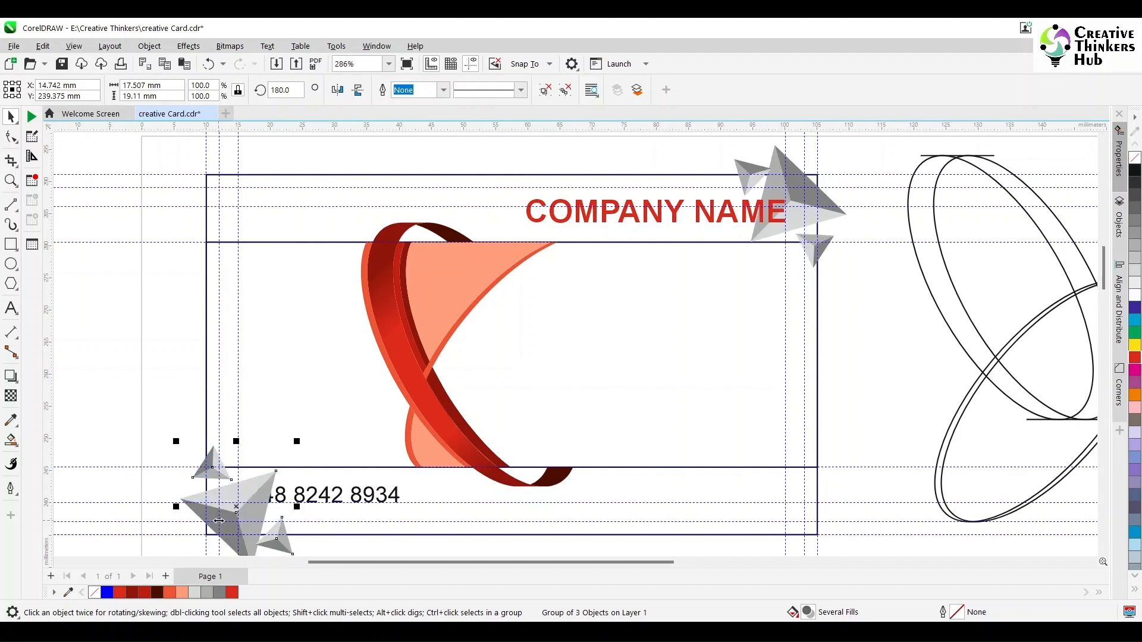
click(379, 502)
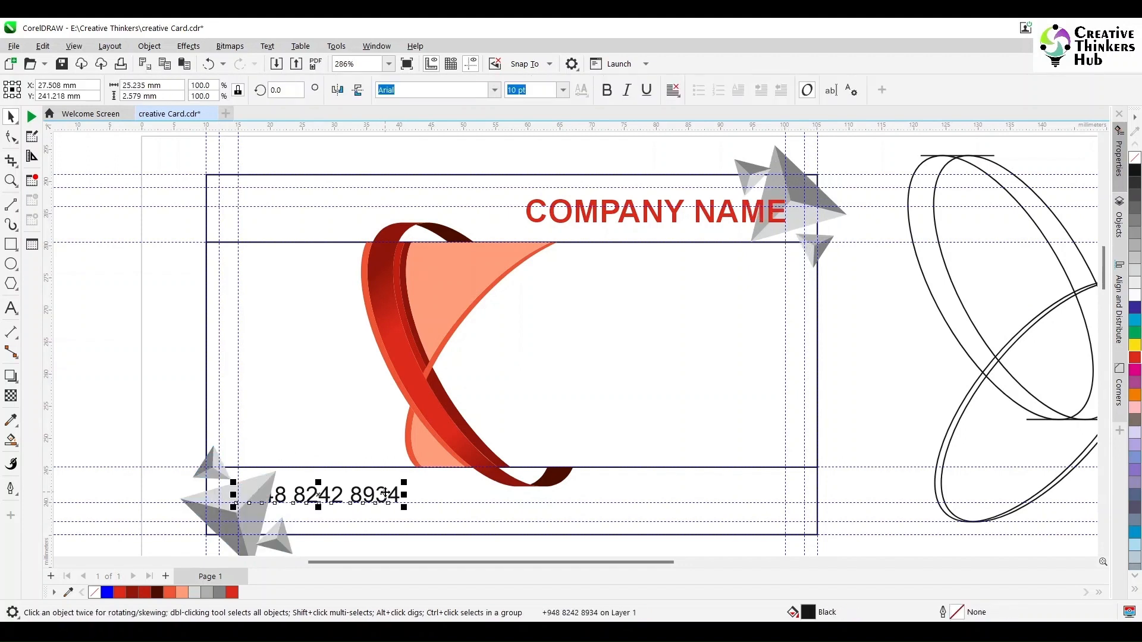
key(shift+Page_Up)
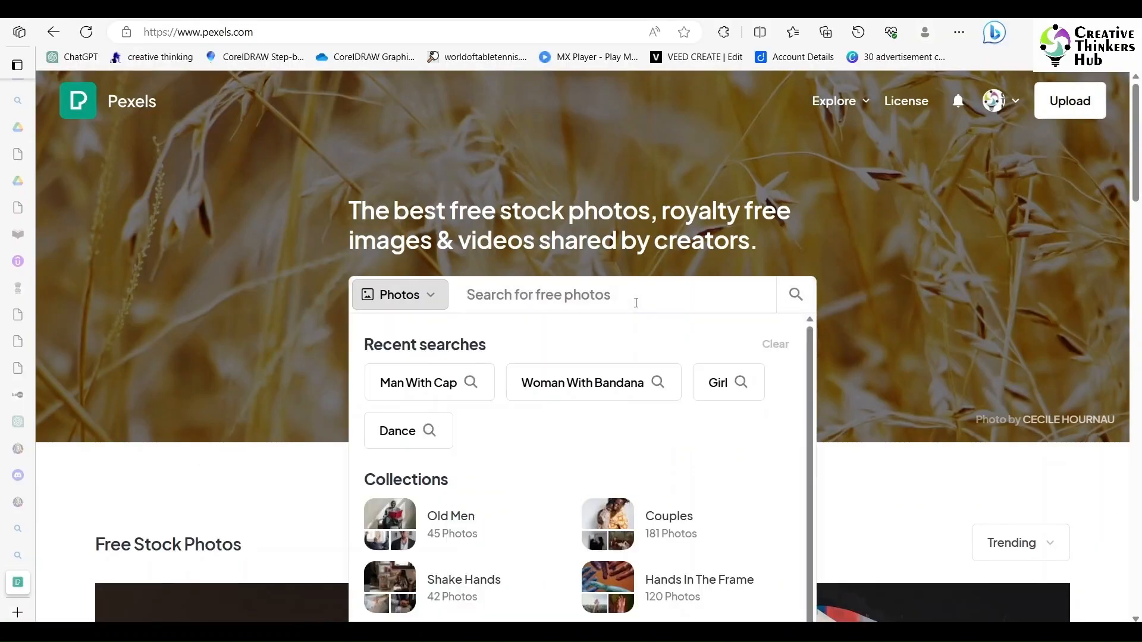
Search Pexels for 'office staff' and download the businessman handshake photo.
text(office s)
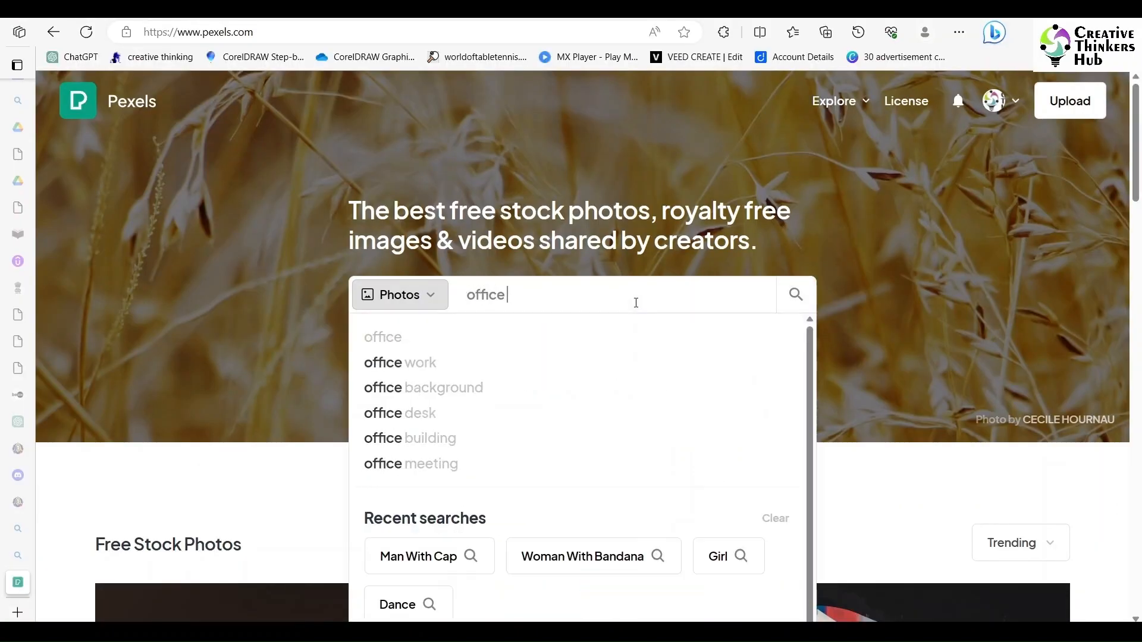
text(taff)
key(Return)
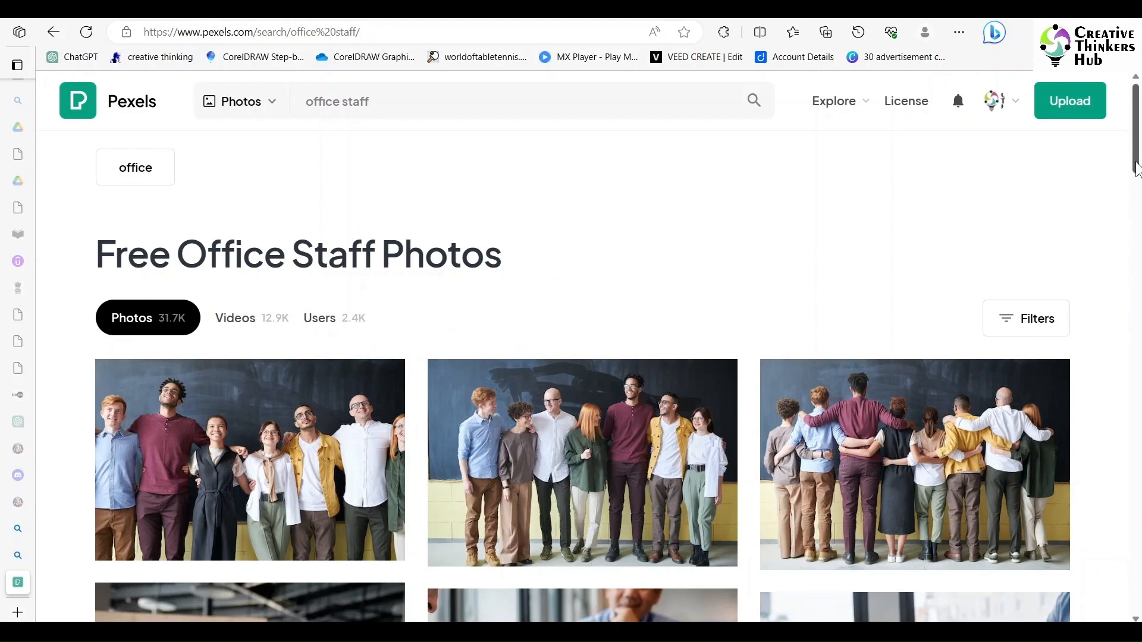
scroll(1135, 226, down, 5)
scroll(1107, 417, down, 5)
scroll(1106, 461, up, 1)
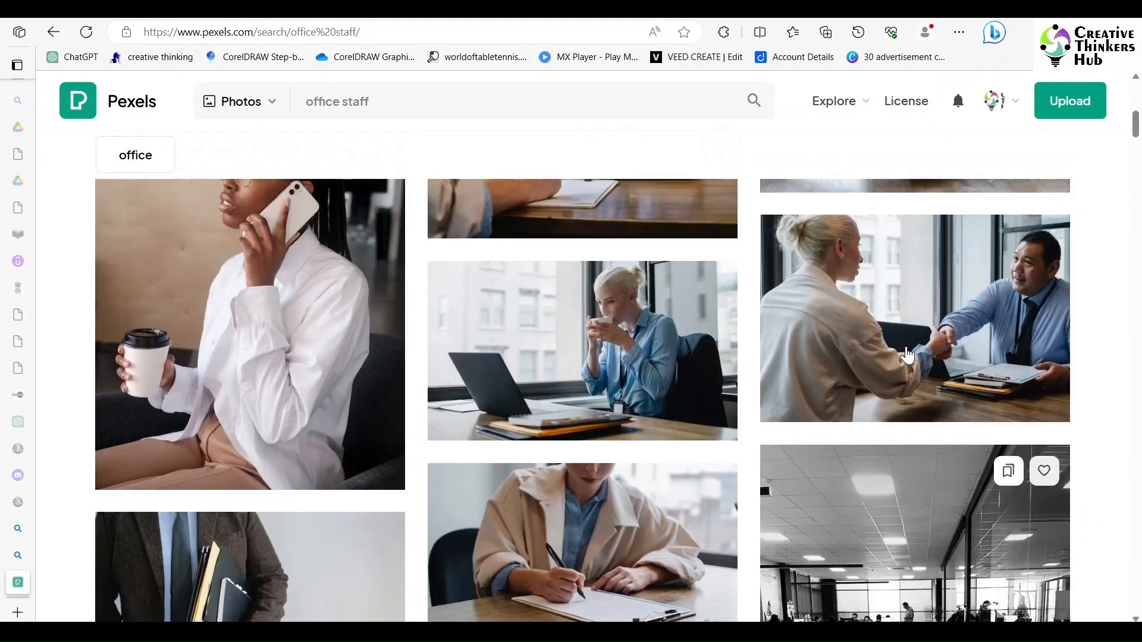
click(908, 355)
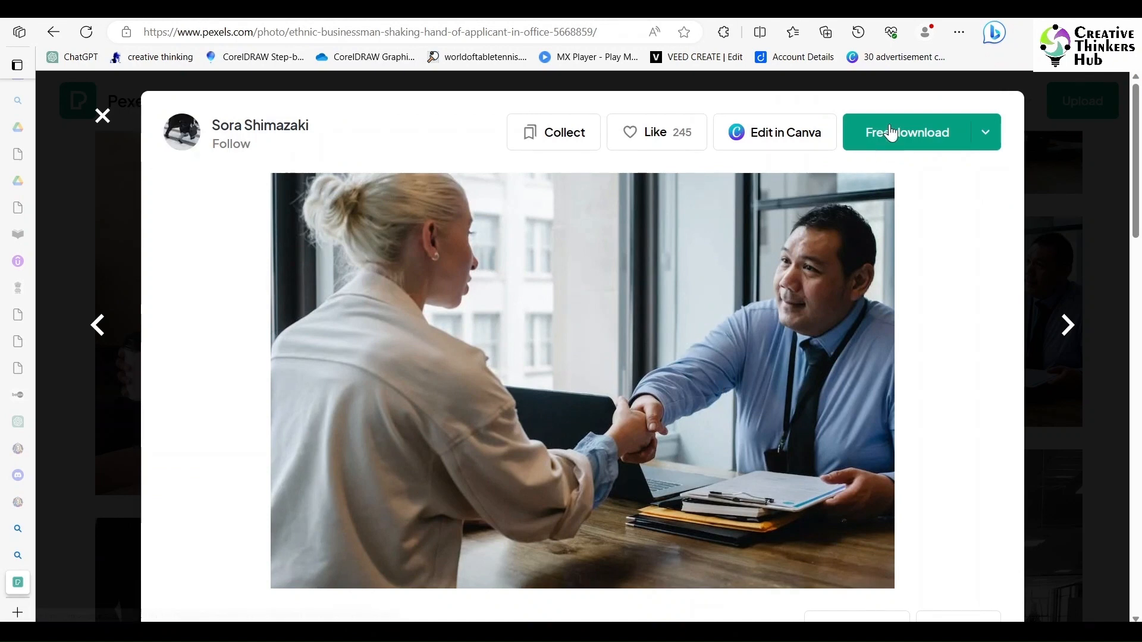
click(892, 134)
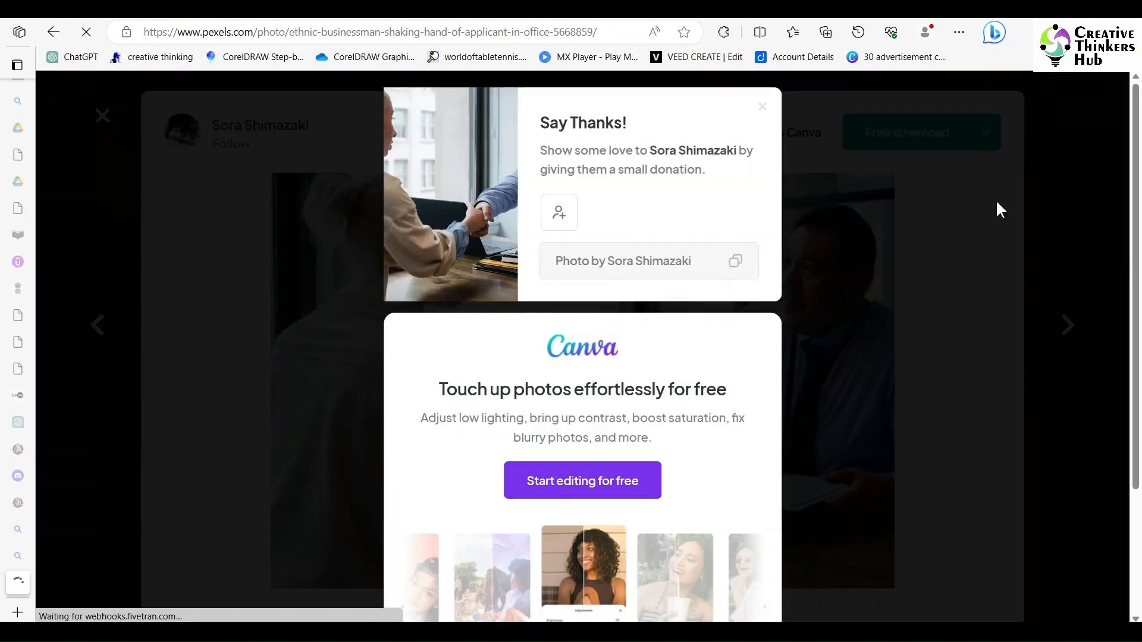
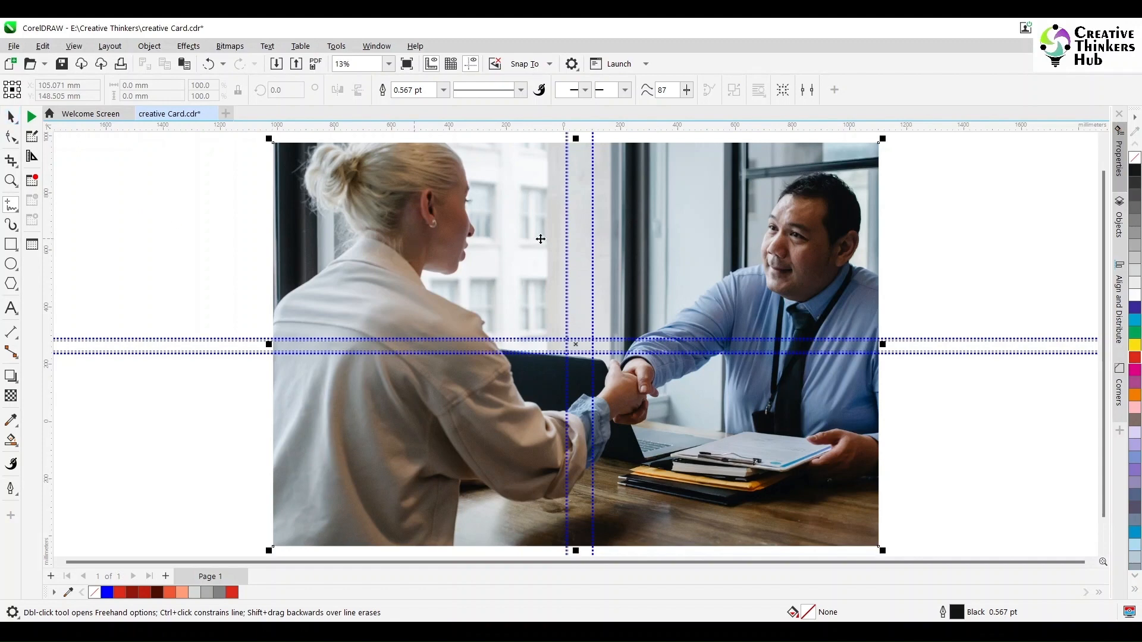
Shrink the downloaded handshake photo and move it to the left of the card.
drag(883, 139, 658, 339)
key(F4)
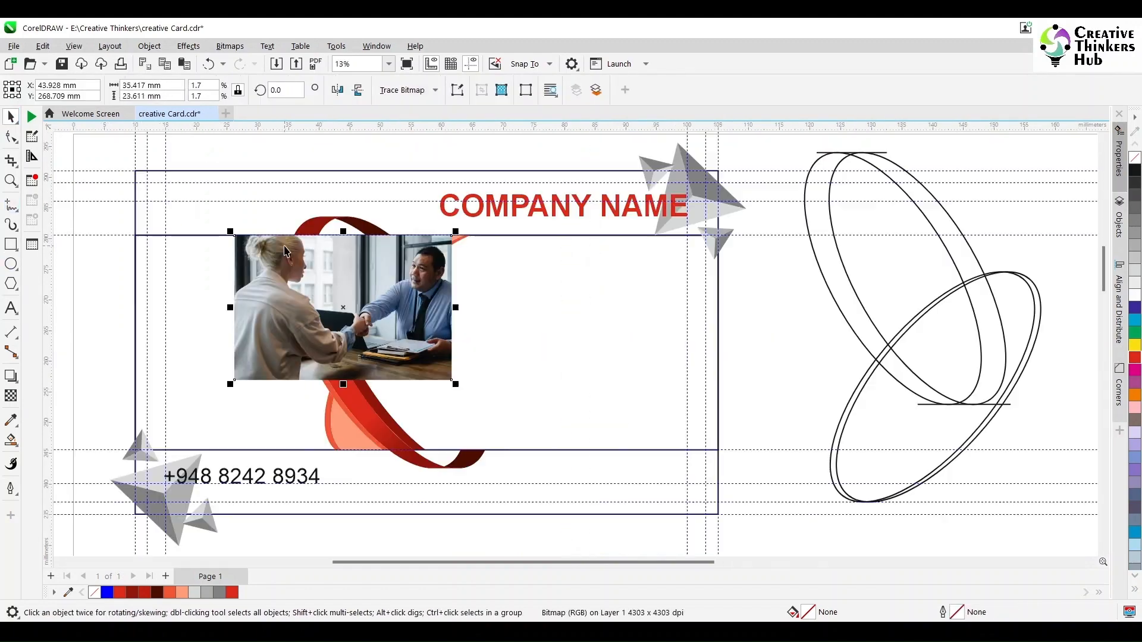
drag(396, 320, 200, 309)
Combine the two peach curves and trim the card rectangle along the swoosh.
click(326, 411)
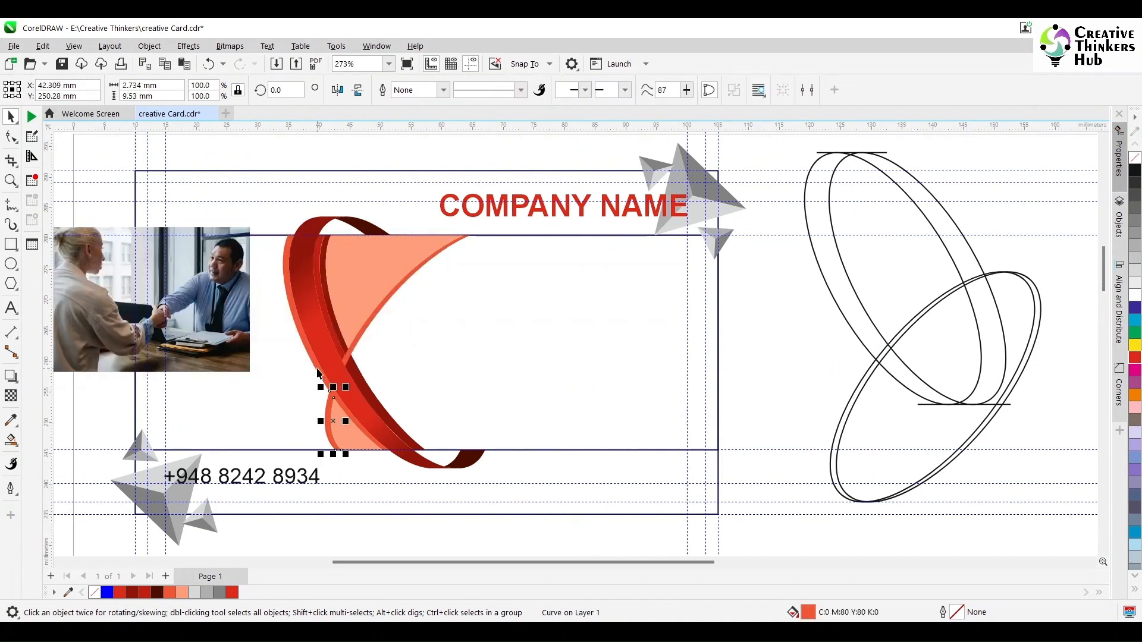
shift+click(393, 226)
key(ctrl+l)
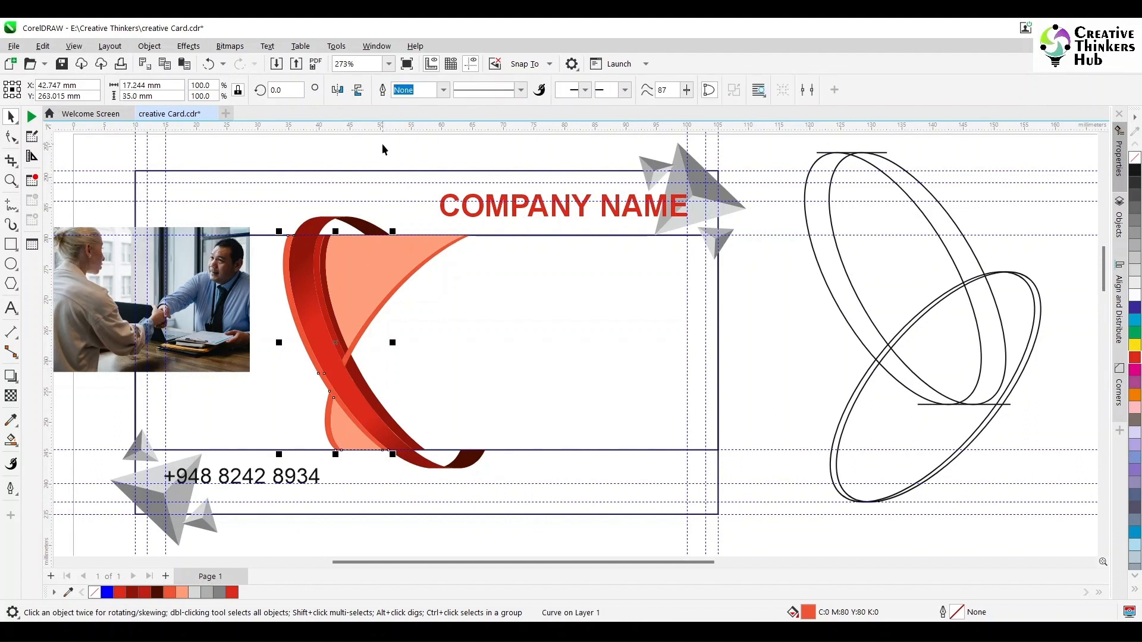
click(384, 148)
click(289, 301)
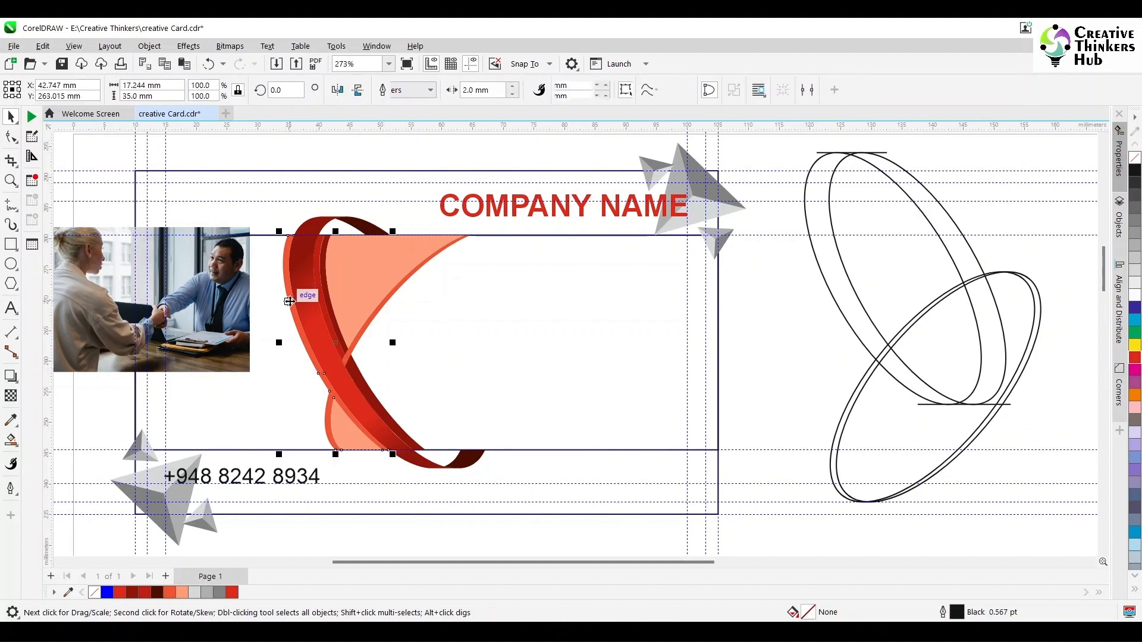
shift+click(530, 319)
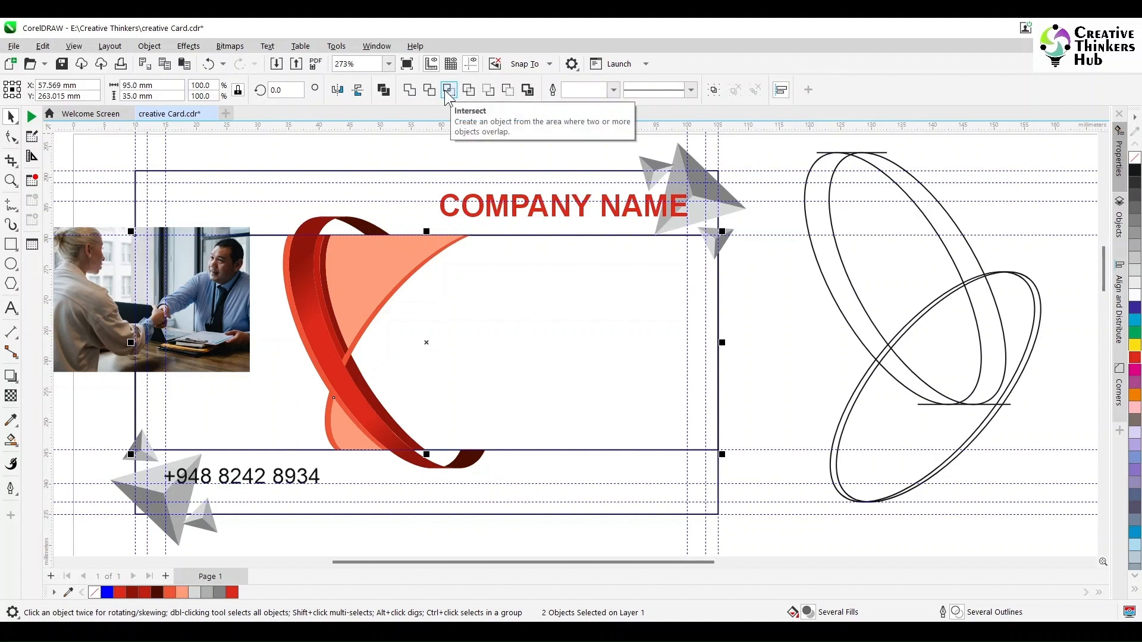
click(429, 91)
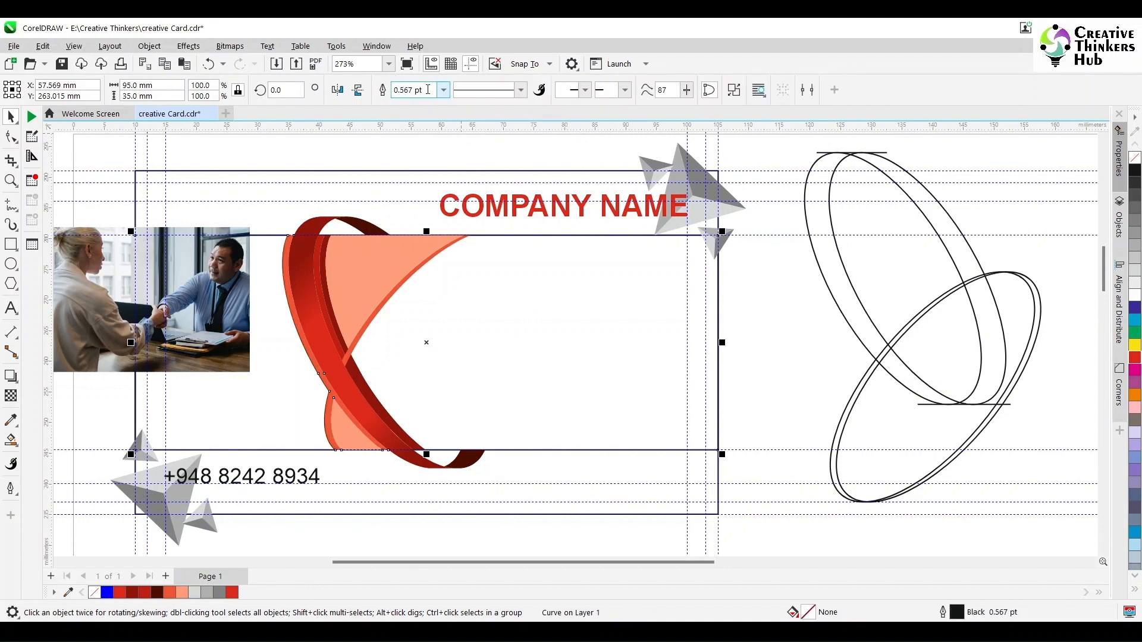
Delete the surplus trimmed piece, keeping the card's left section as the photo frame.
key(Delete)
click(197, 286)
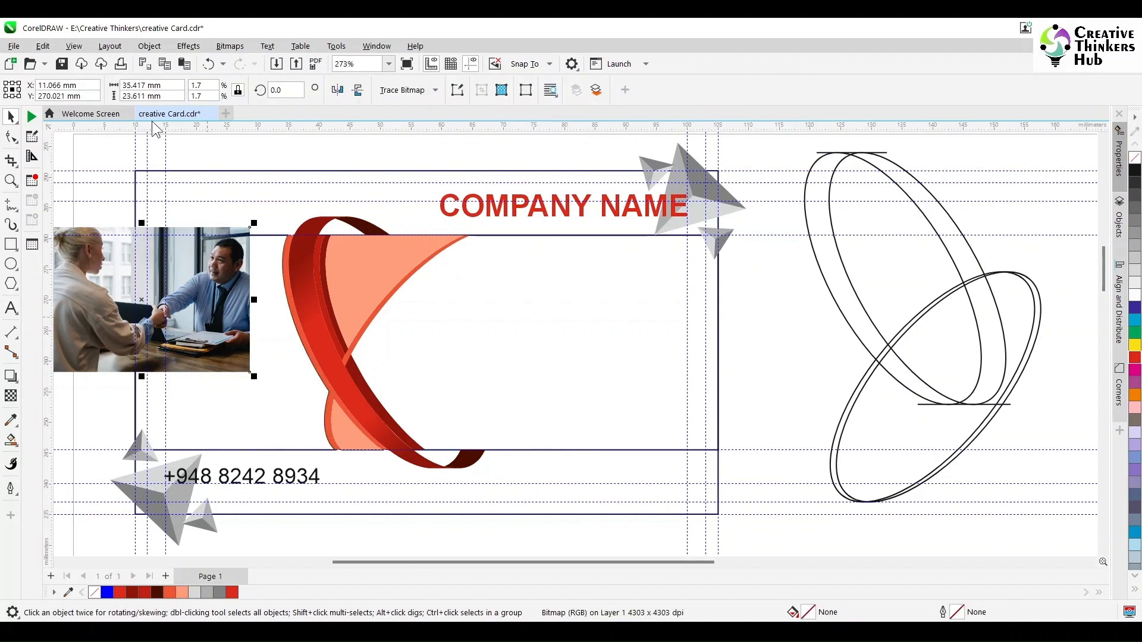
key(ctrl+z)
key(Delete)
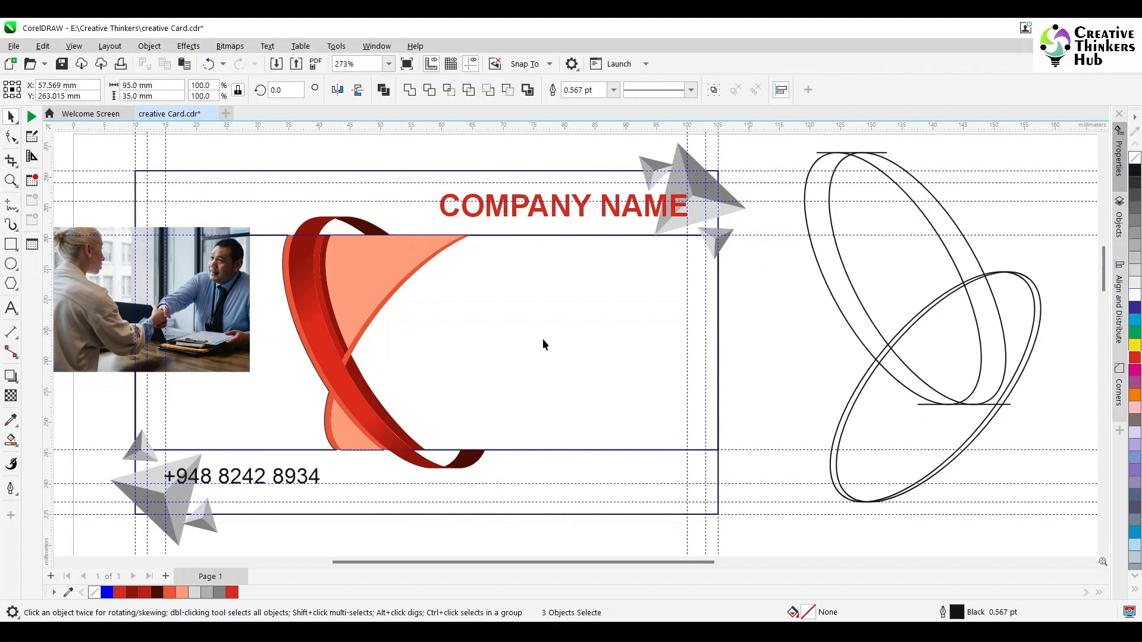
click(285, 387)
drag(285, 387, 253, 387)
key(ctrl+z)
click(94, 291)
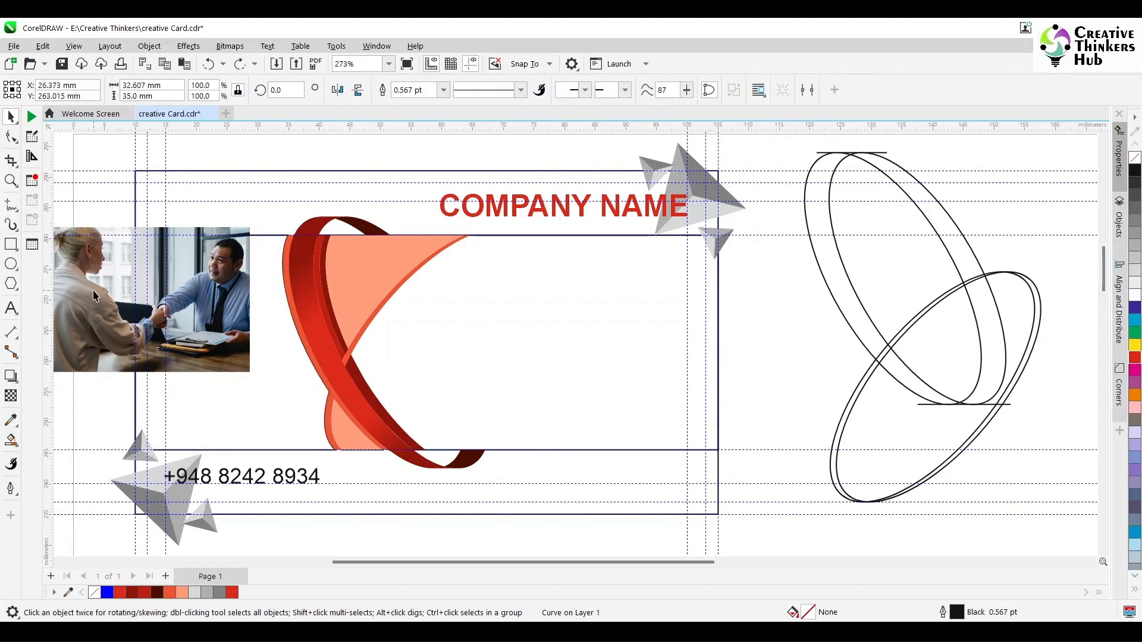
PowerClip the handshake photo inside the card's left piece.
click(149, 46)
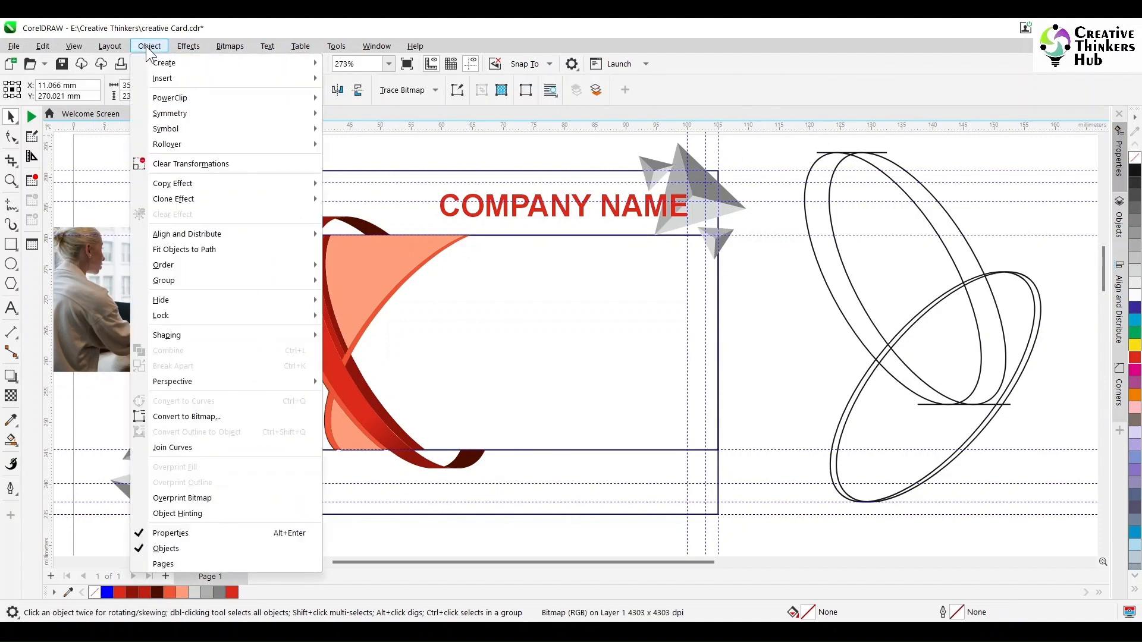
mouse_move(173, 99)
click(382, 97)
click(230, 402)
Reposition the photo within the PowerClip frame so it fills the left section.
double_click(230, 401)
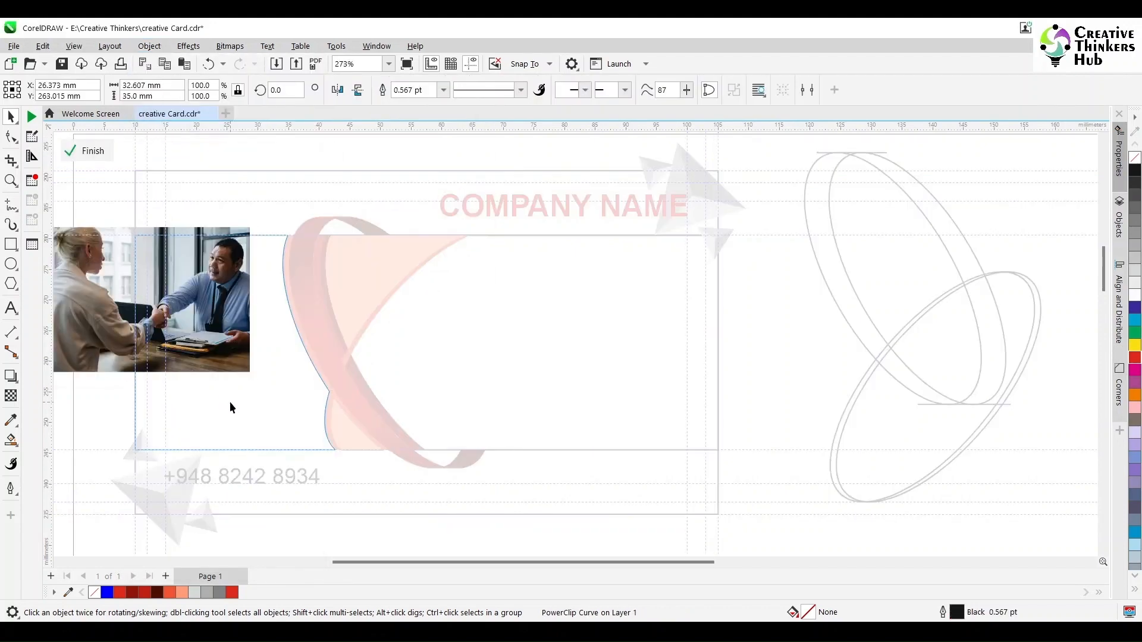
click(206, 351)
drag(227, 367, 451, 460)
drag(392, 412, 317, 415)
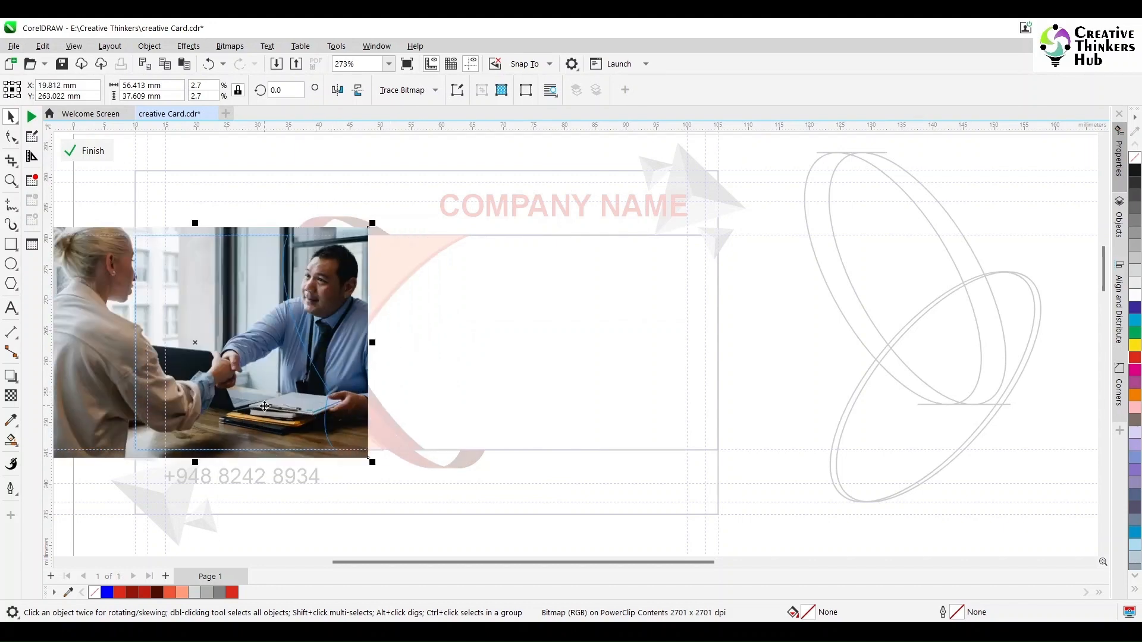
drag(265, 406, 259, 408)
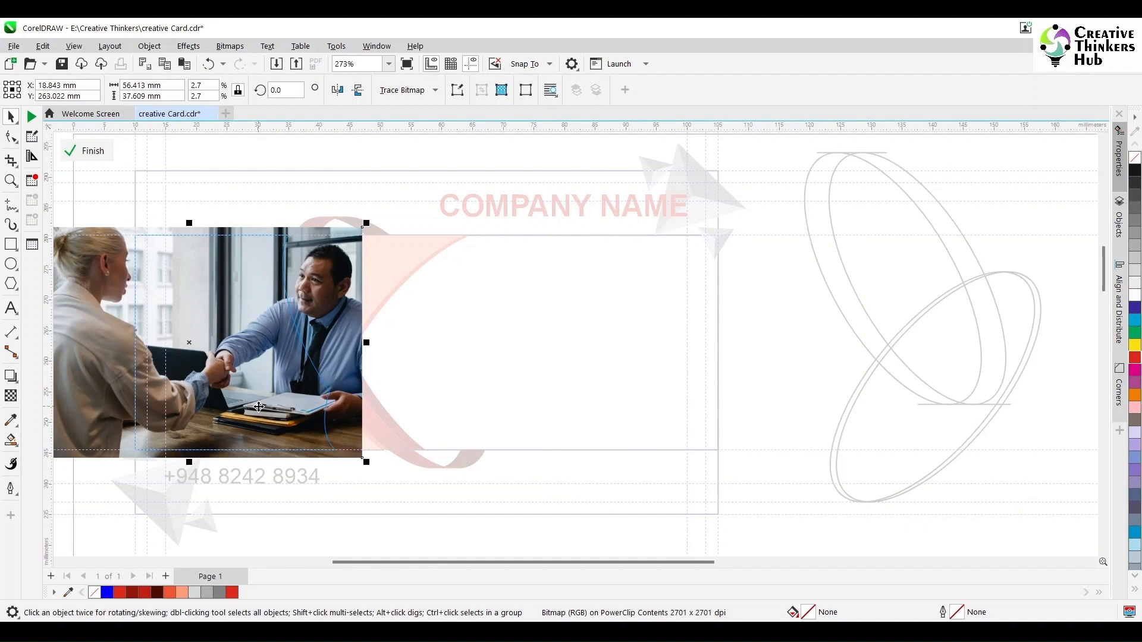
click(85, 157)
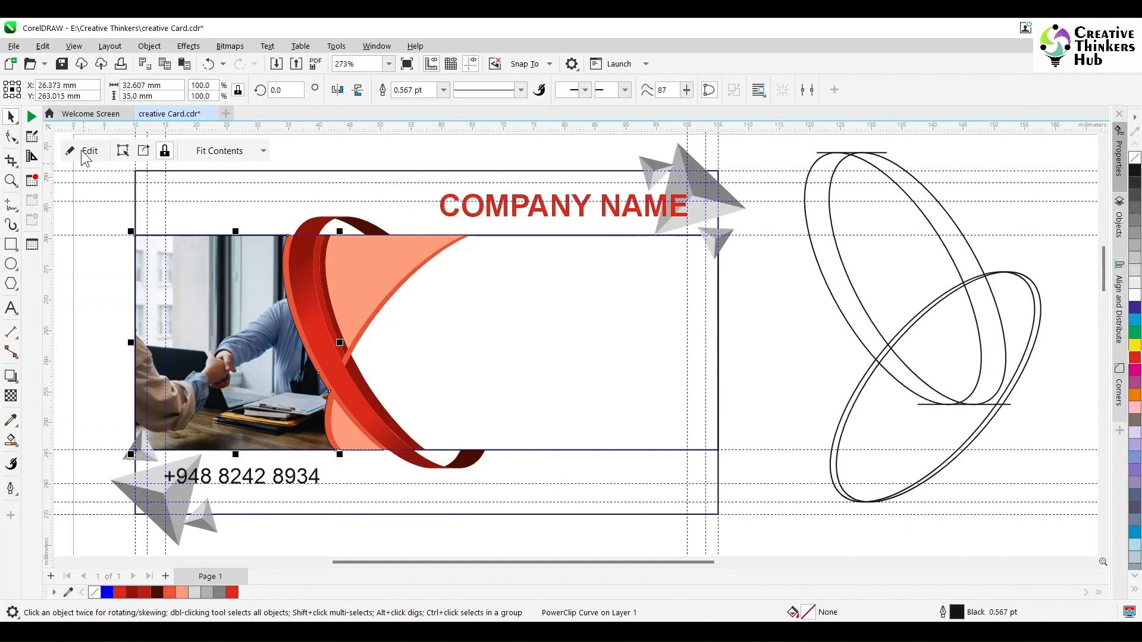
click(97, 394)
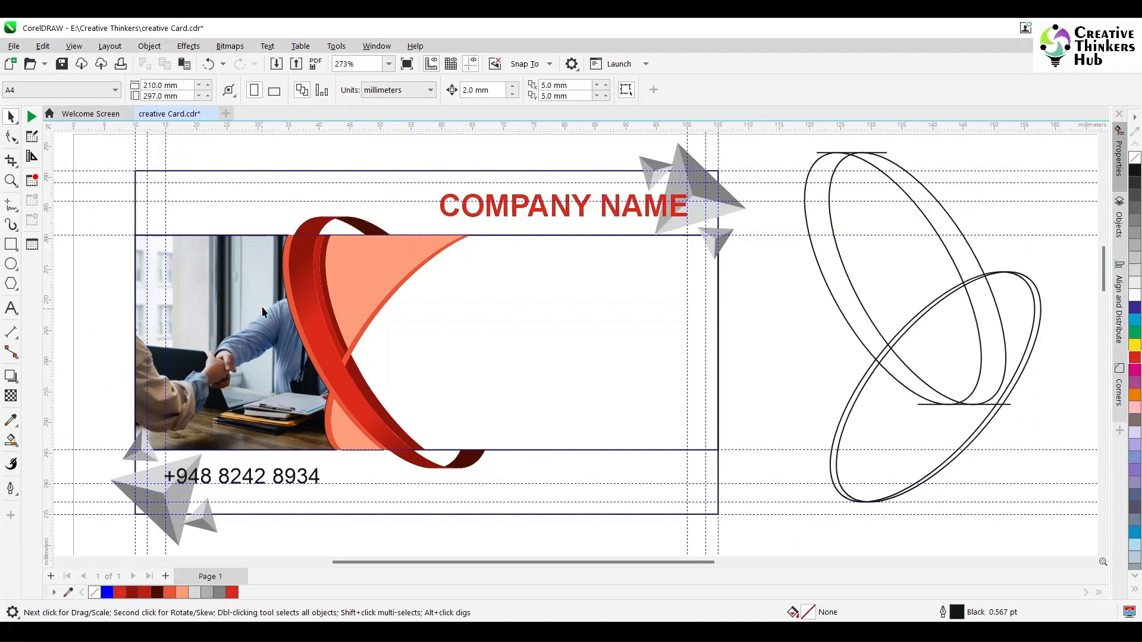
Search Pexels for 'office staff with tie' and browse the results.
mouse_move(786, 630)
click(786, 571)
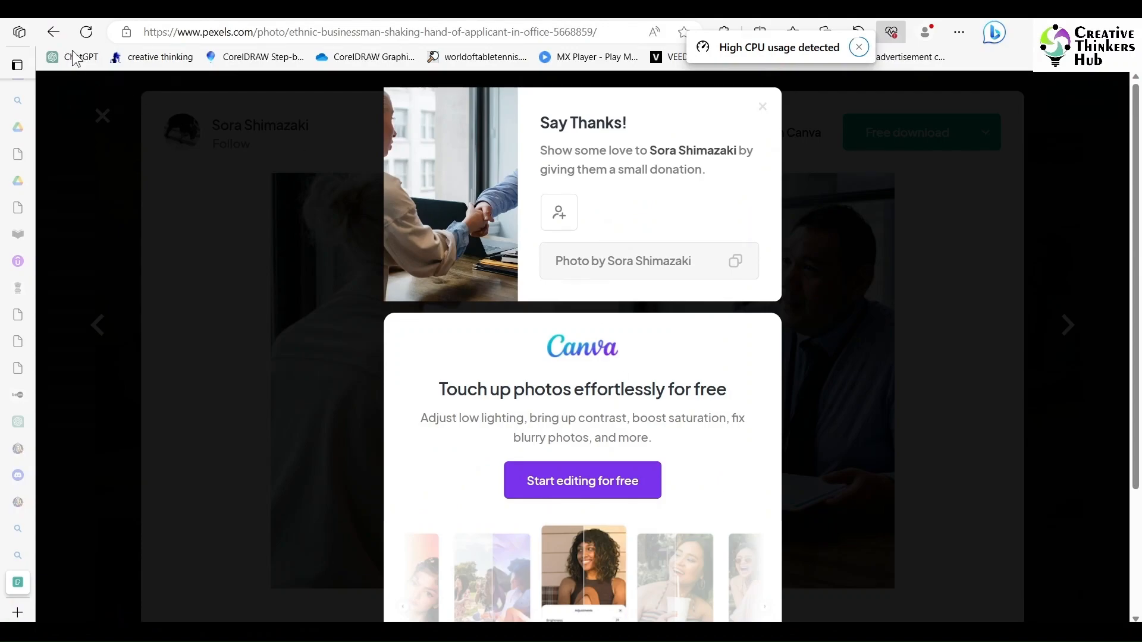
click(53, 32)
click(763, 107)
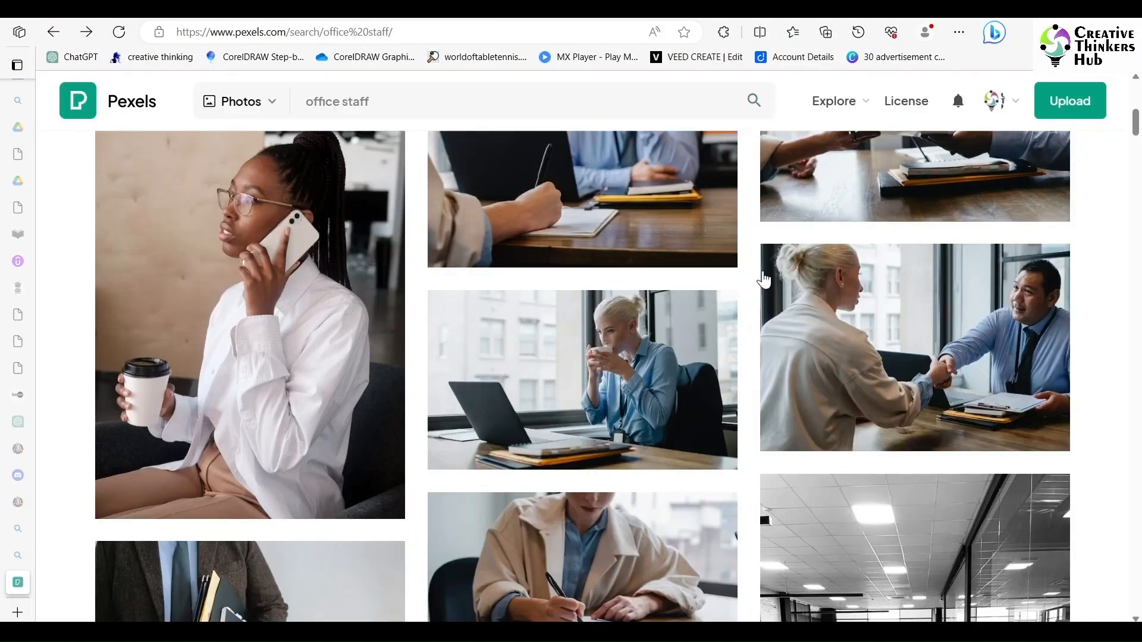
click(389, 101)
text(with tie)
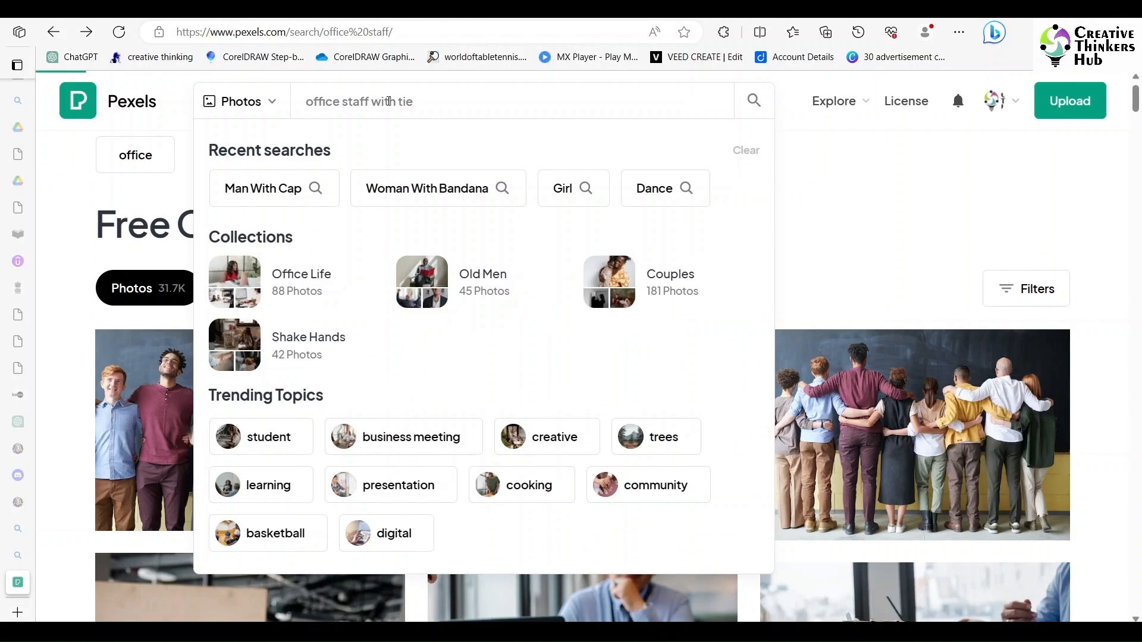
key(Return)
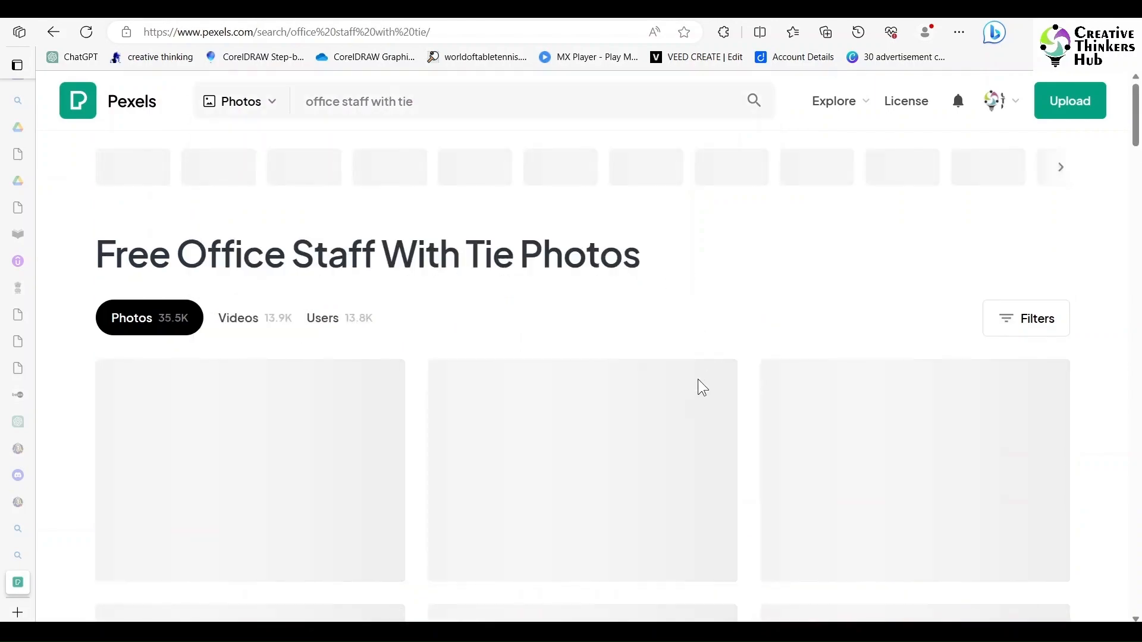
scroll(716, 399, down, 15)
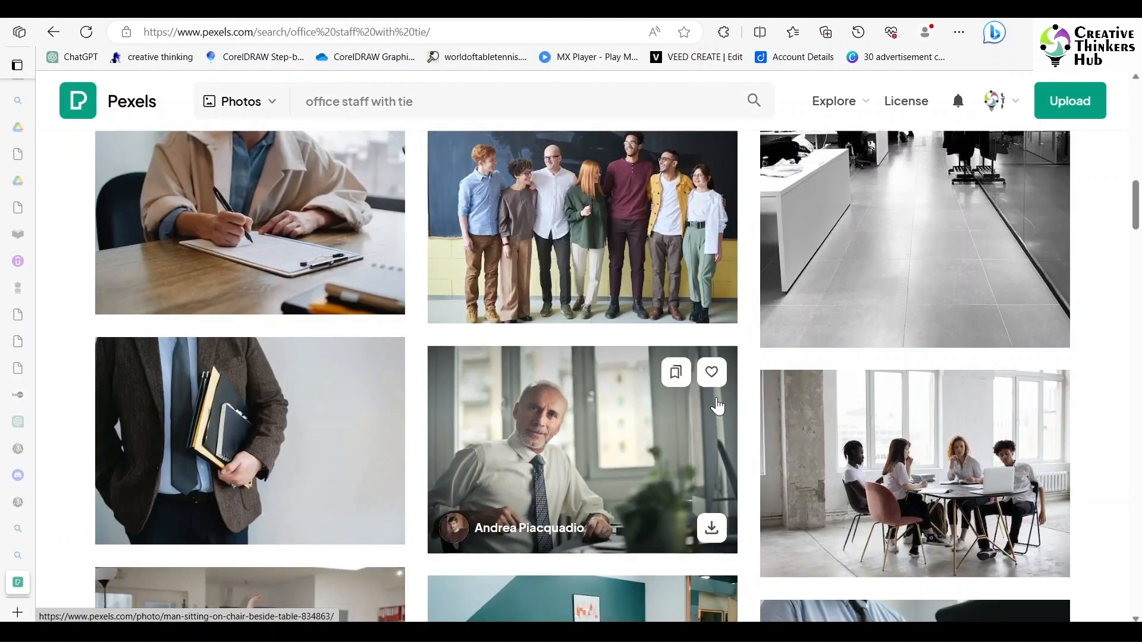
scroll(718, 407, down, 15)
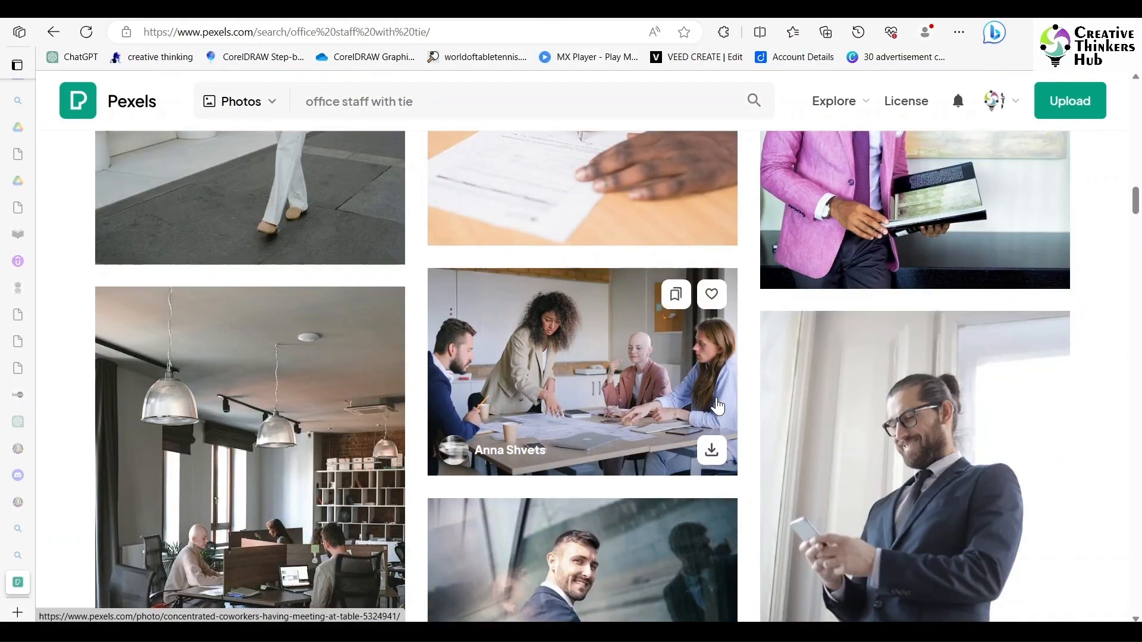
scroll(791, 401, up, 3)
scroll(791, 400, down, 10)
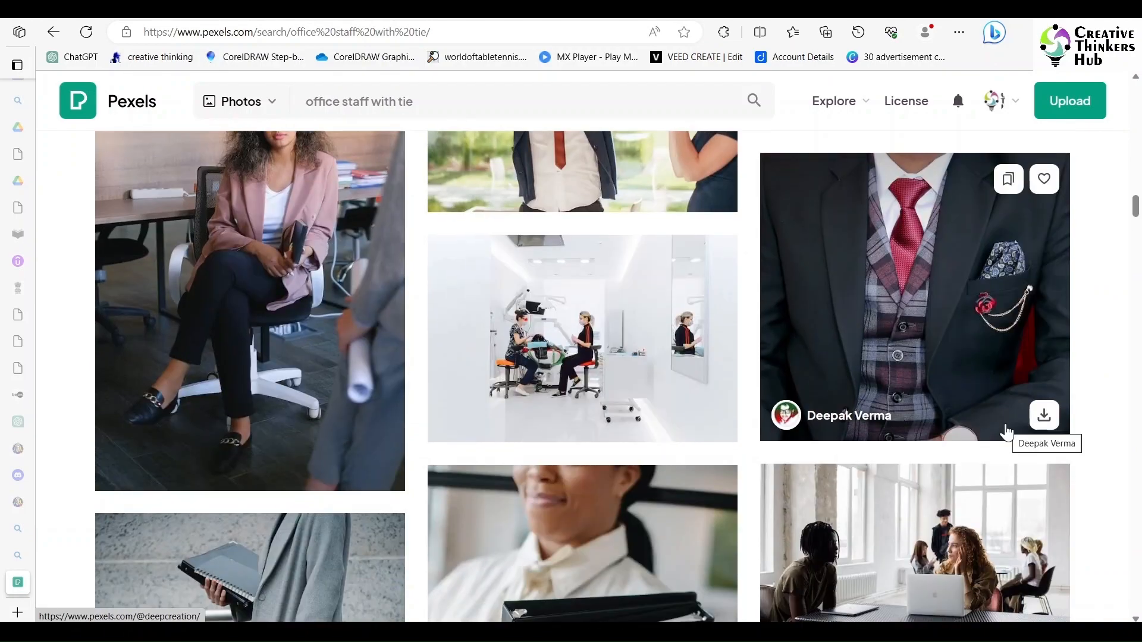
scroll(915, 410, down, 1)
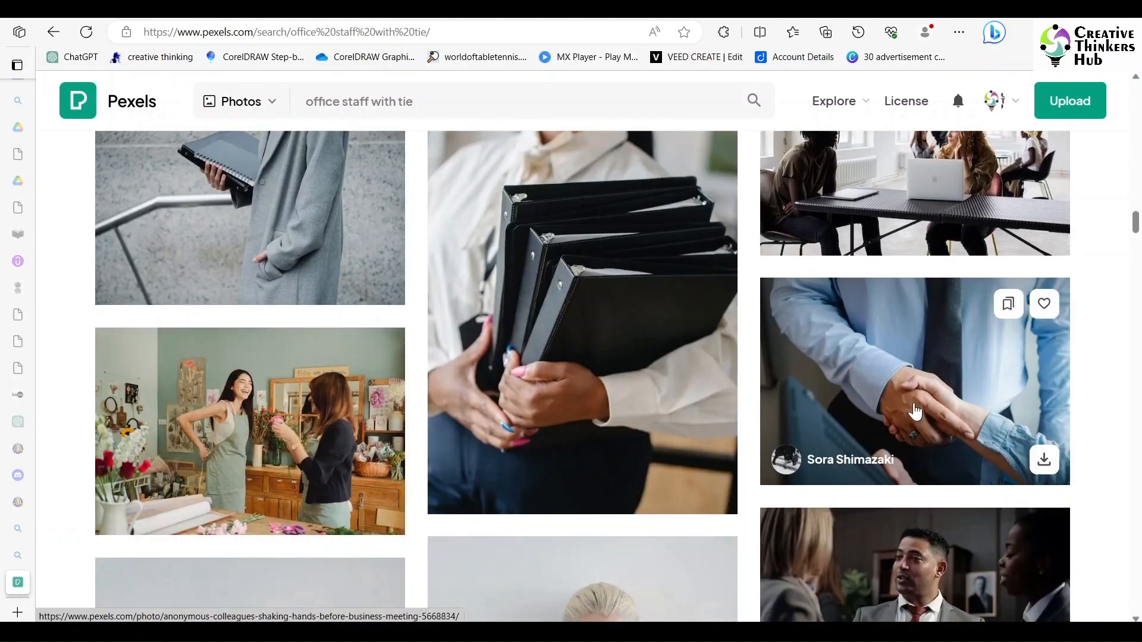
Download the close-up handshake photo to the Desktop and drag it into CorelDRAW.
click(915, 410)
click(916, 135)
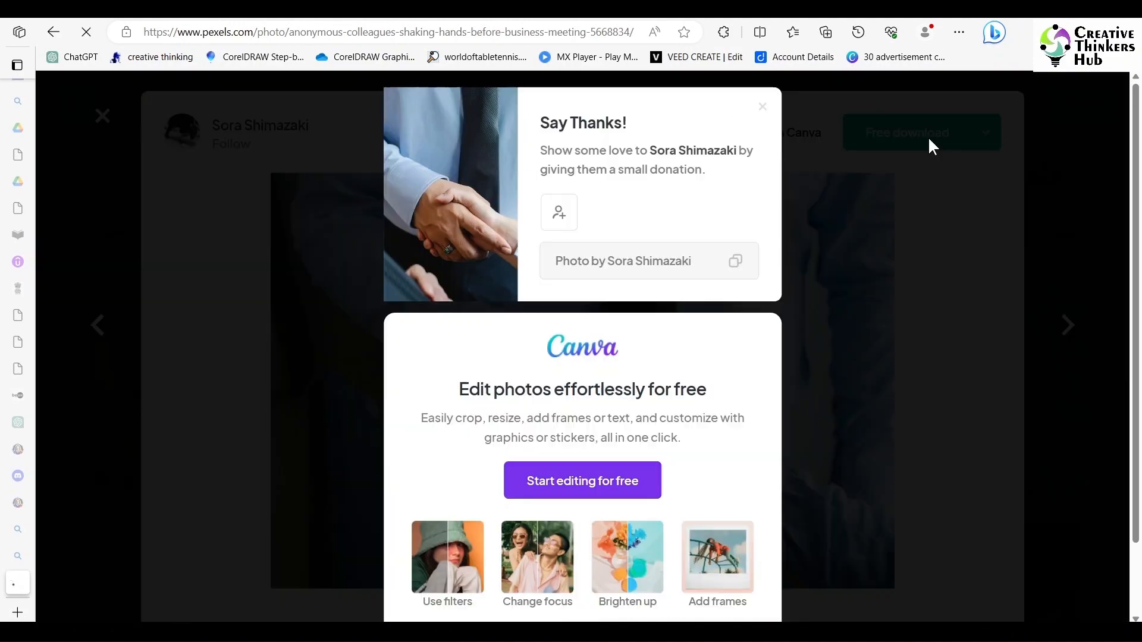
click(763, 111)
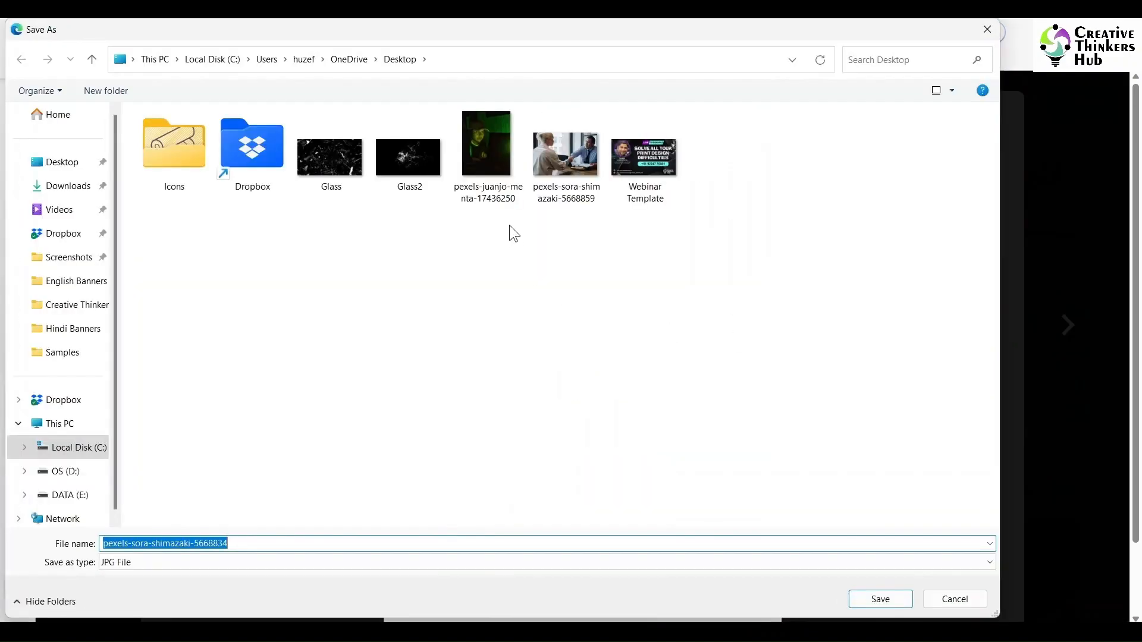
click(886, 605)
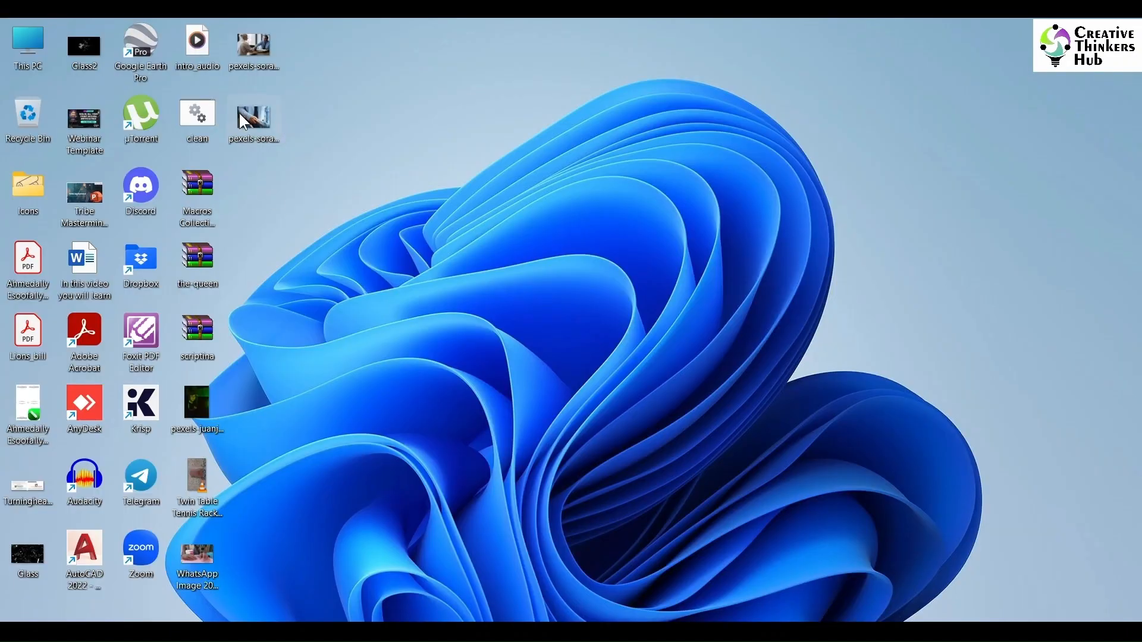
drag(483, 411, 221, 367)
Shrink the new handshake photo and move it beside the card.
scroll(221, 369, down, 8)
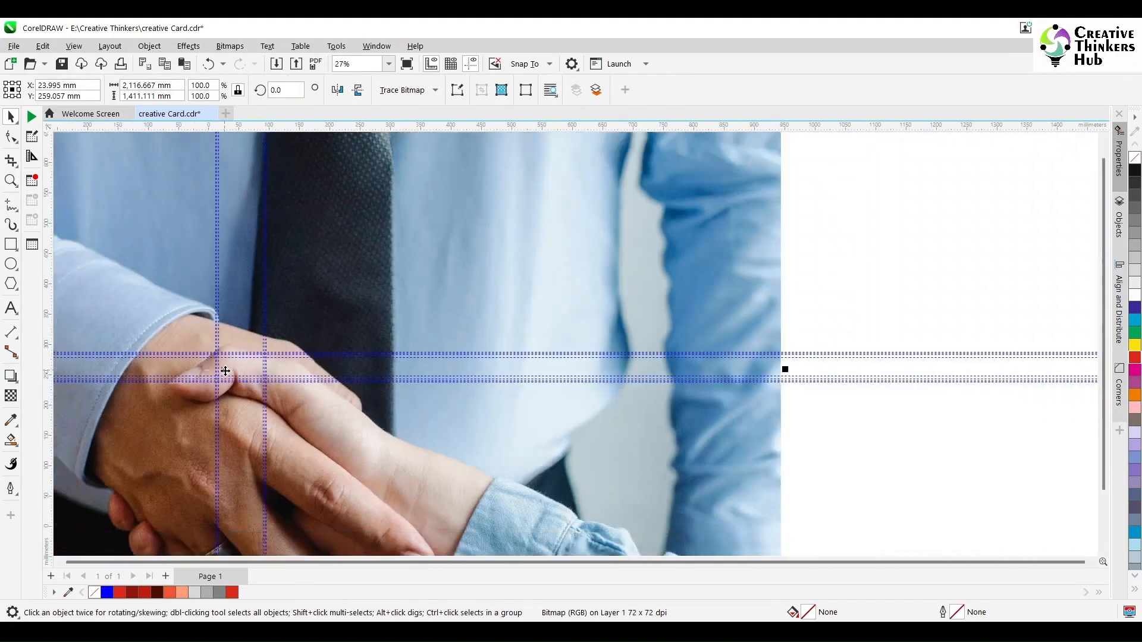
drag(376, 269, 230, 366)
key(F4)
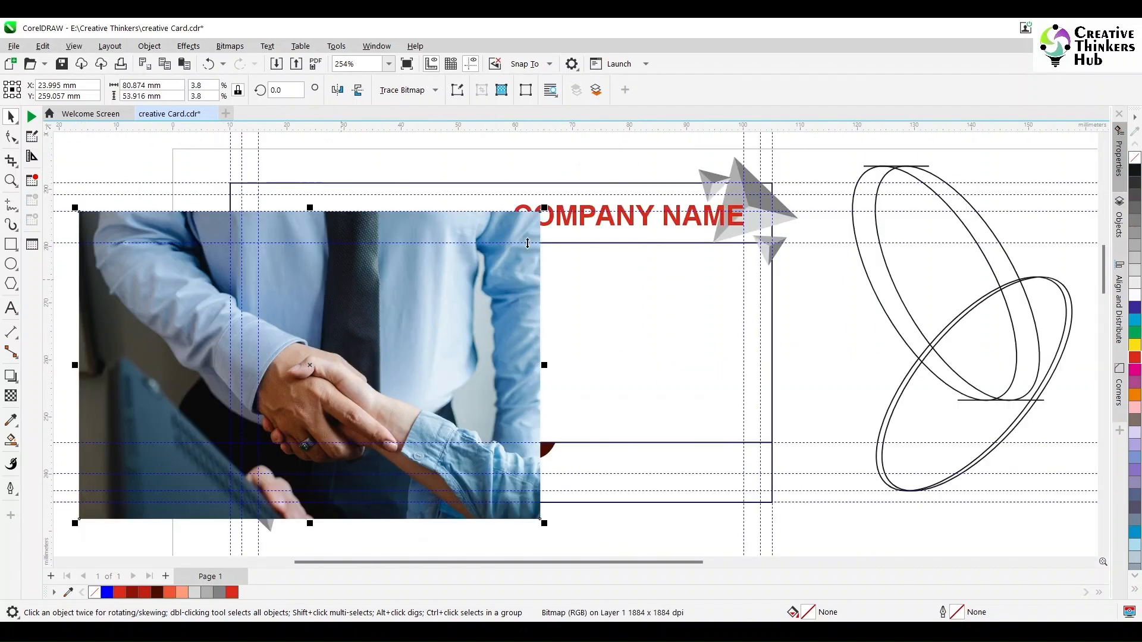
click(533, 157)
click(505, 256)
drag(543, 222, 234, 414)
drag(170, 442, 164, 317)
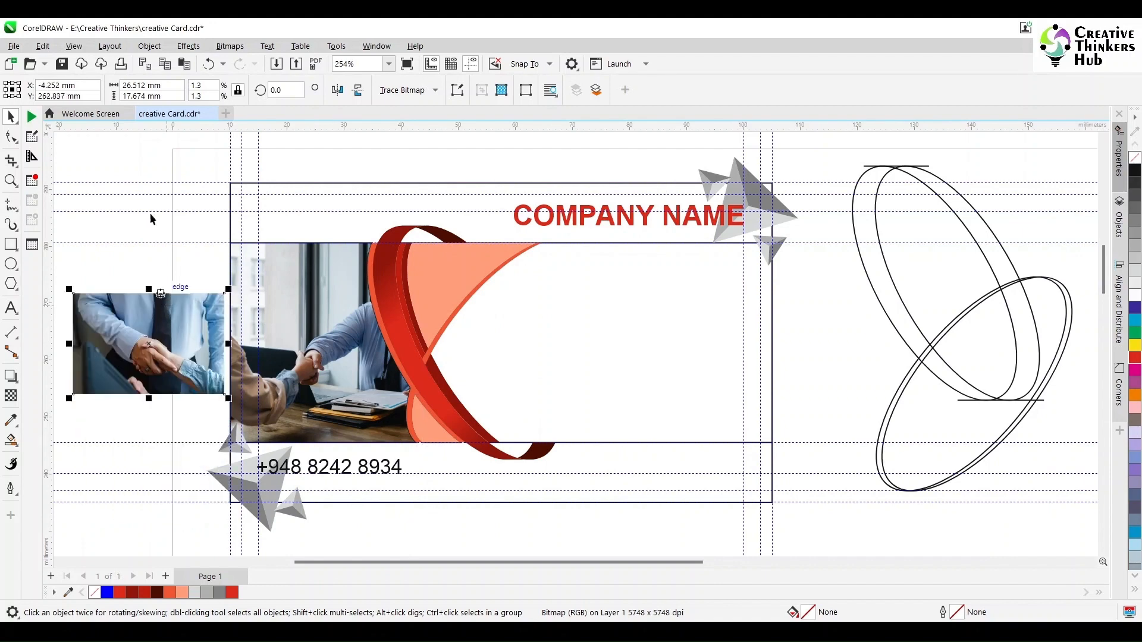
Place the photo inside the card's photo frame and scale it to fill the section.
click(149, 45)
mouse_move(179, 100)
click(379, 99)
click(357, 357)
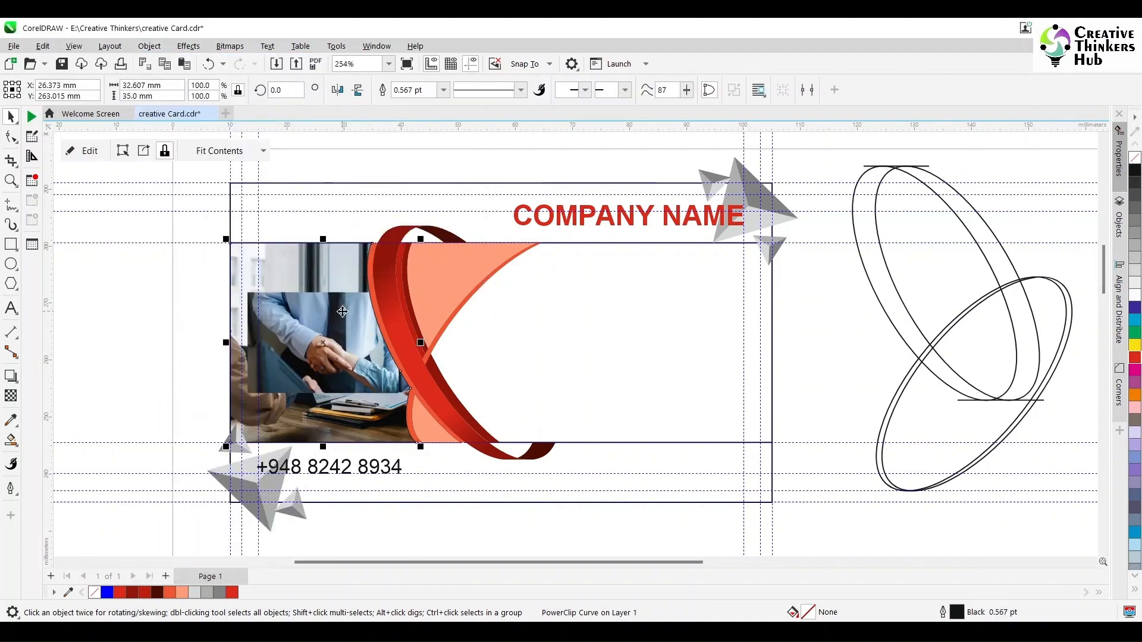
click(90, 148)
drag(403, 400, 484, 450)
drag(194, 225, 146, 188)
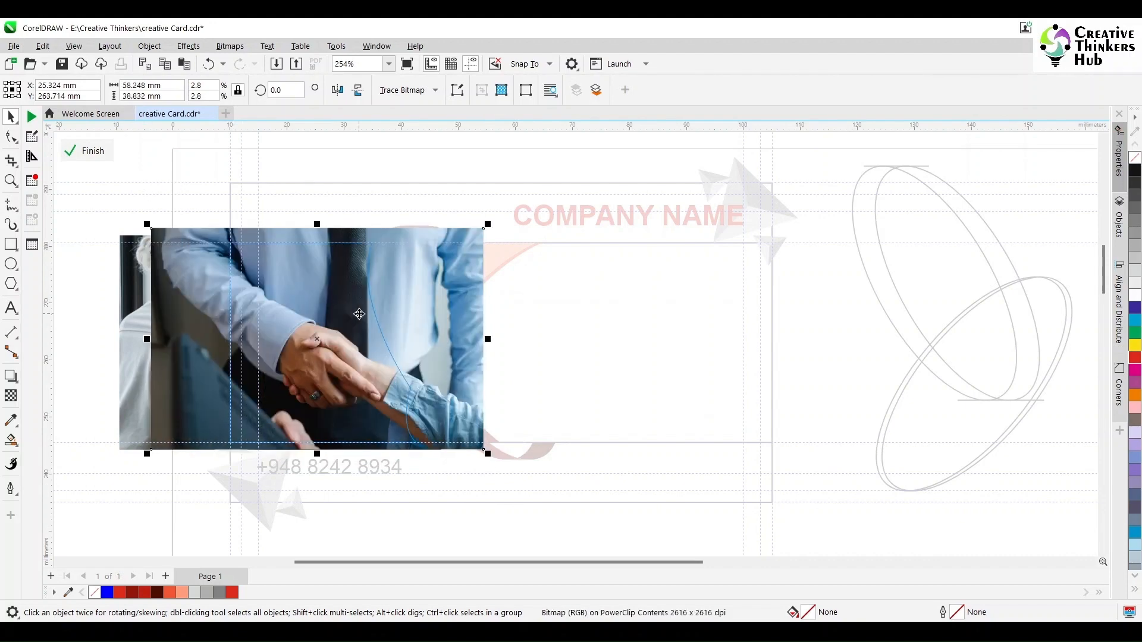
drag(360, 314, 345, 323)
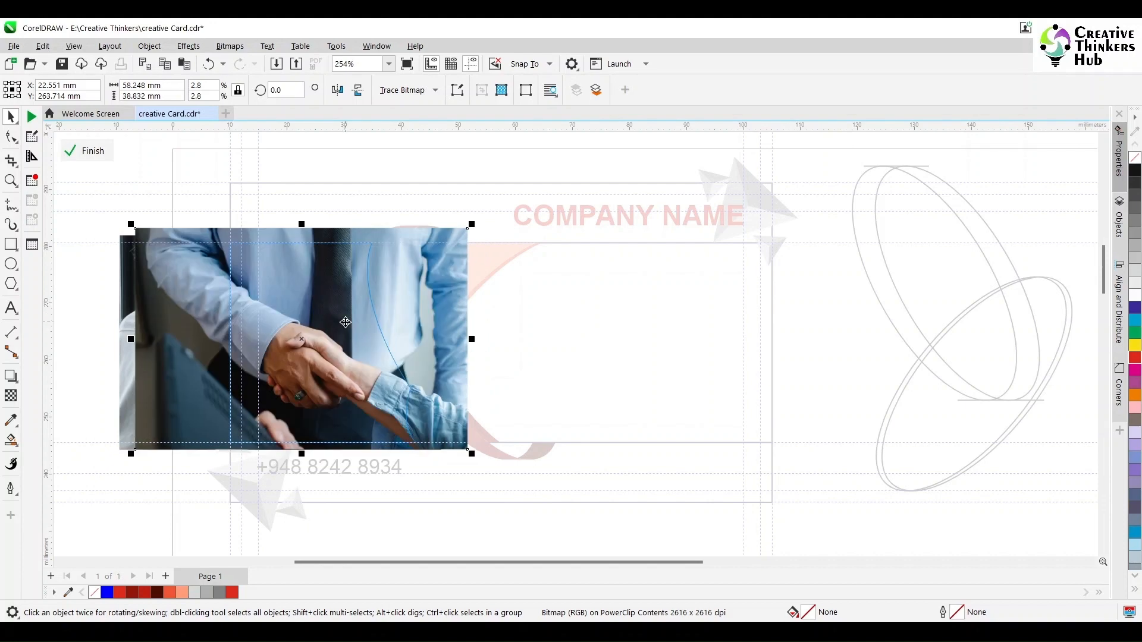
drag(472, 224, 458, 233)
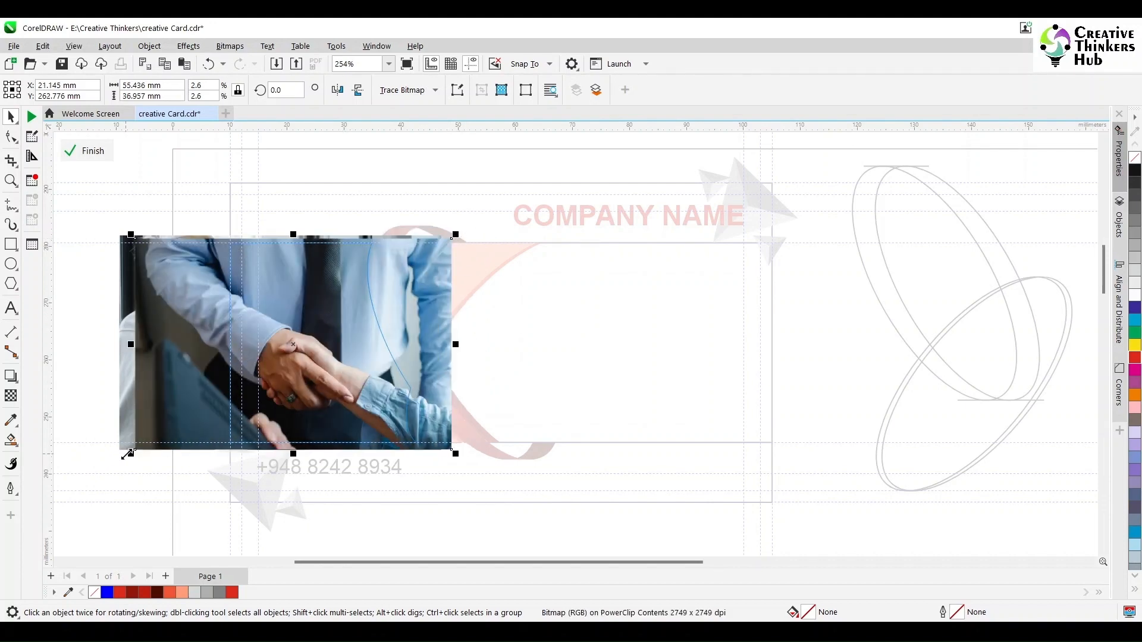
drag(127, 454, 137, 450)
Delete the leftover duplicate photo and nudge the clipped photo slightly right.
click(135, 408)
key(Delete)
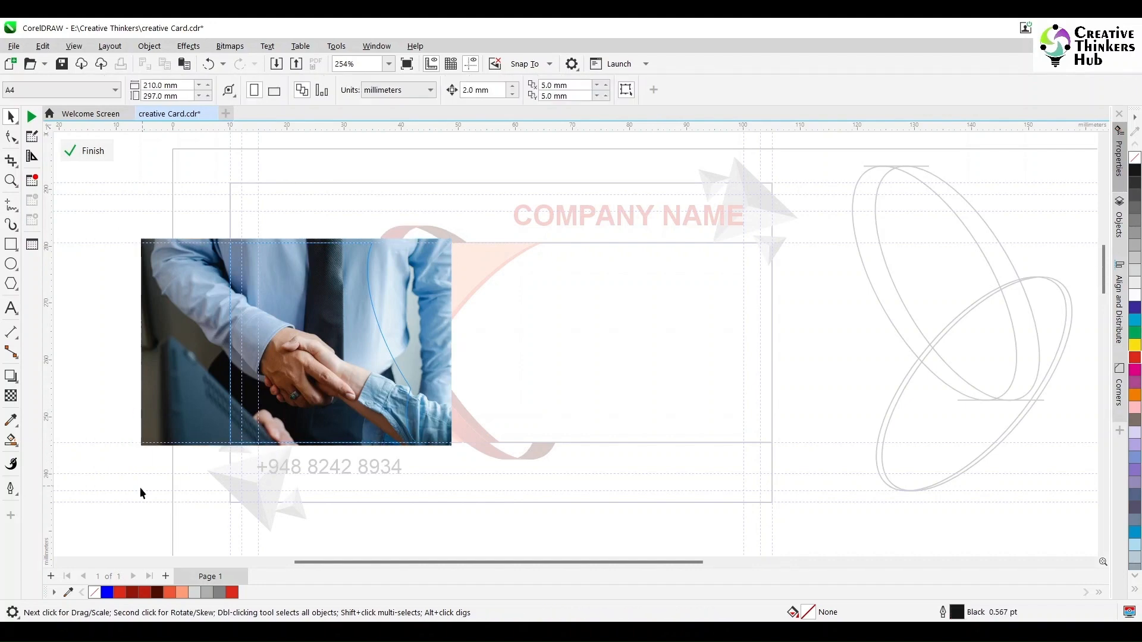
ctrl+click(140, 489)
click(168, 341)
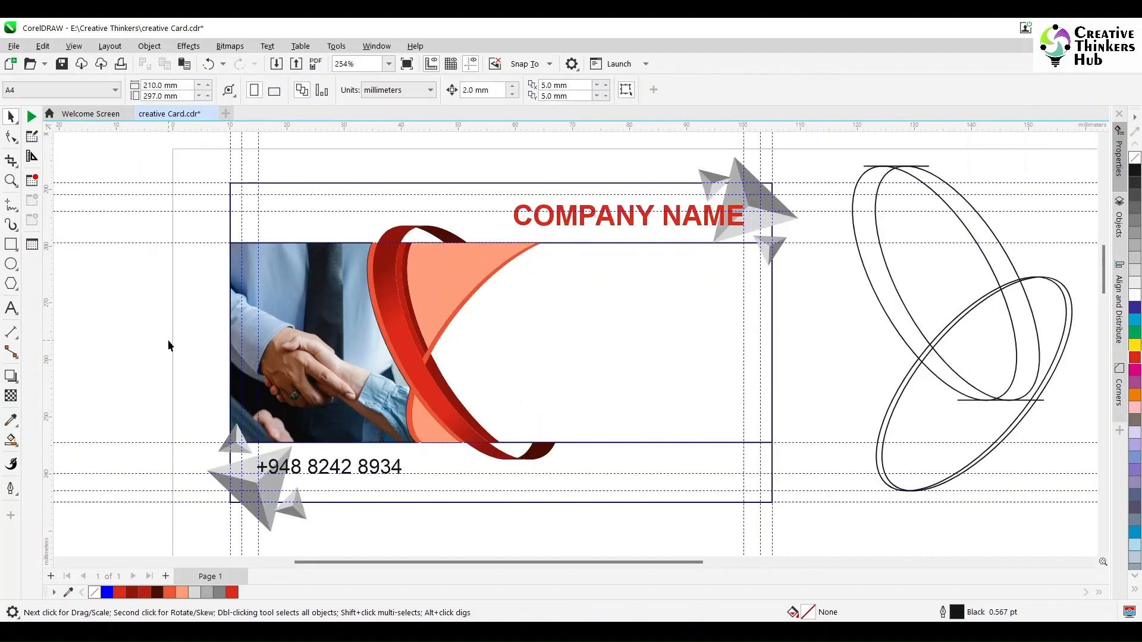
double_click(332, 386)
click(321, 386)
drag(321, 386, 344, 387)
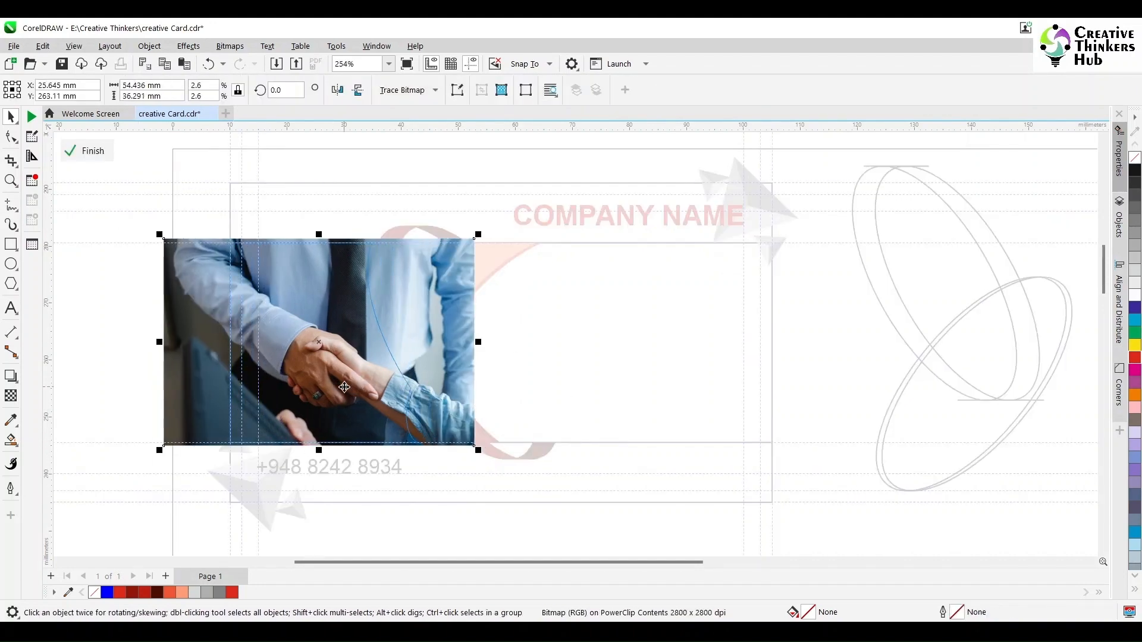
click(145, 492)
click(89, 150)
click(94, 368)
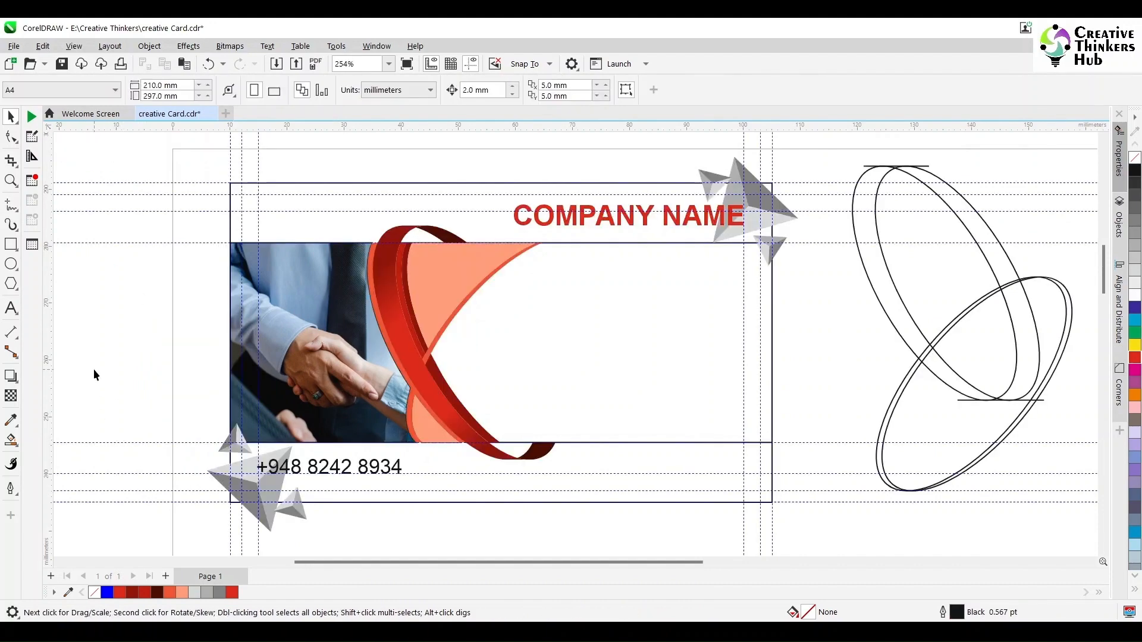
click(707, 341)
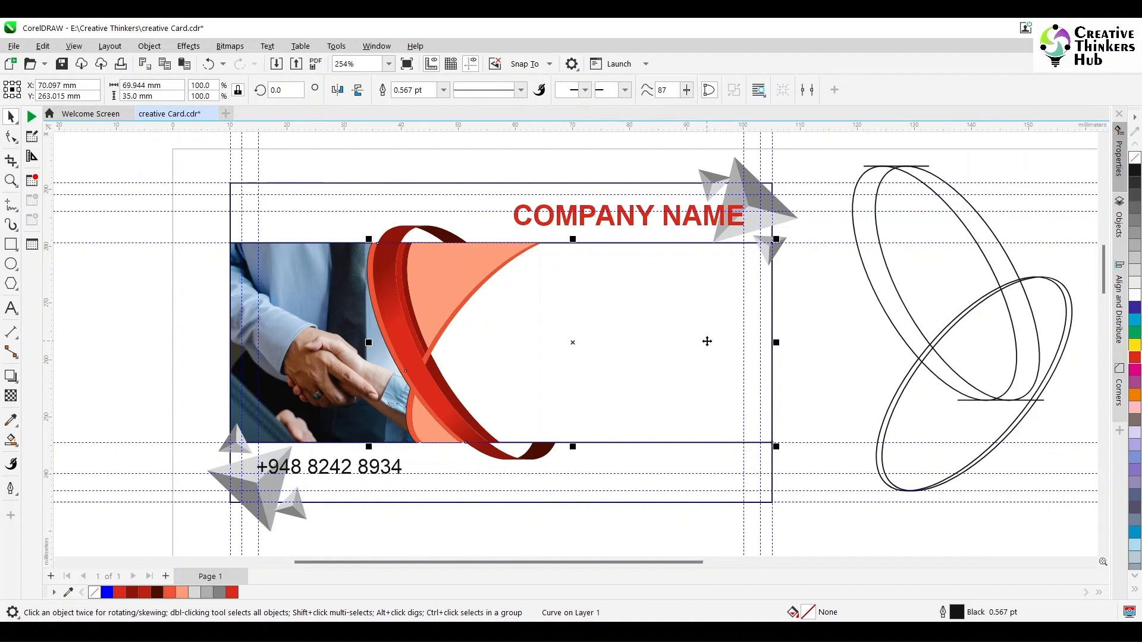
Fill the white right panel with blue sampled from the photo's shirt.
click(11, 420)
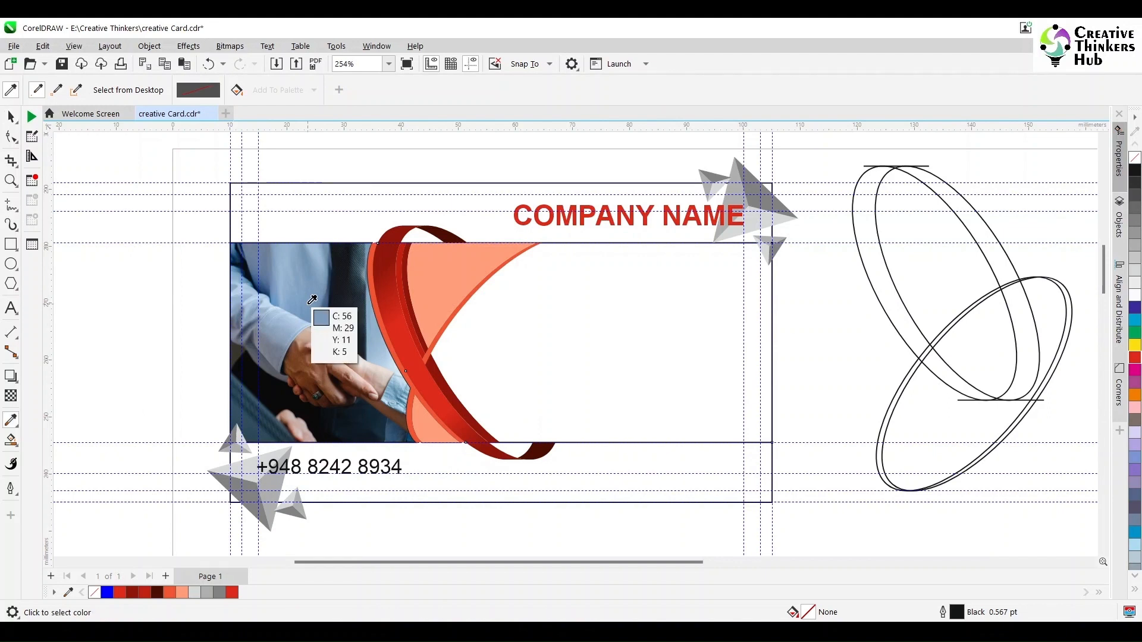
click(310, 303)
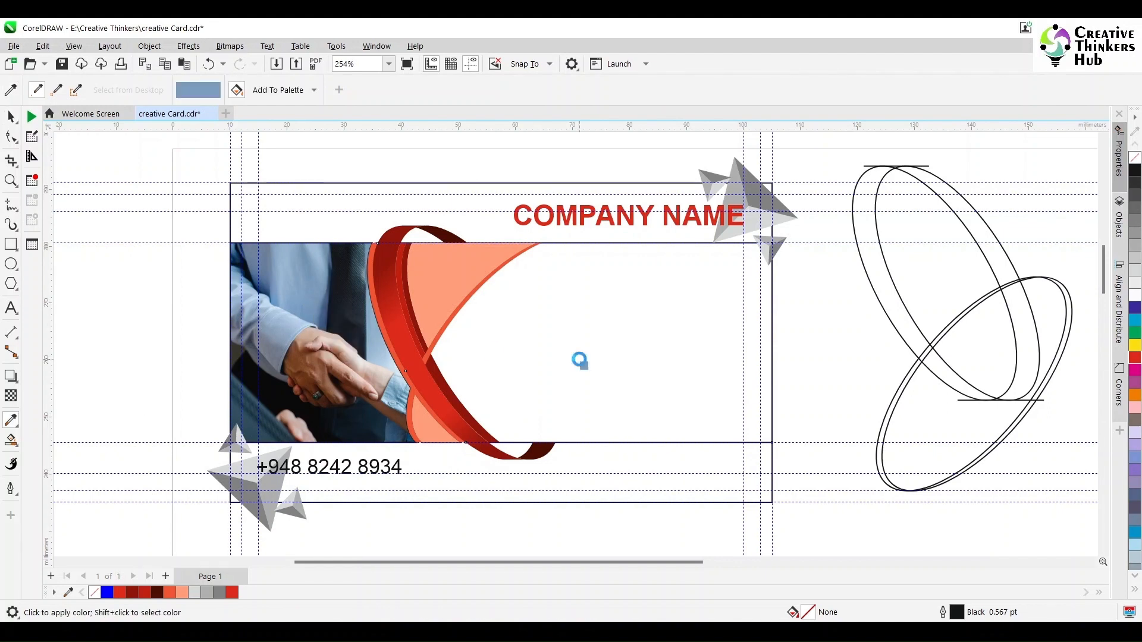
click(579, 360)
key(space)
click(721, 392)
Adjust the panel's fill to CMYK C50 M20 Y0 K0.
double_click(809, 612)
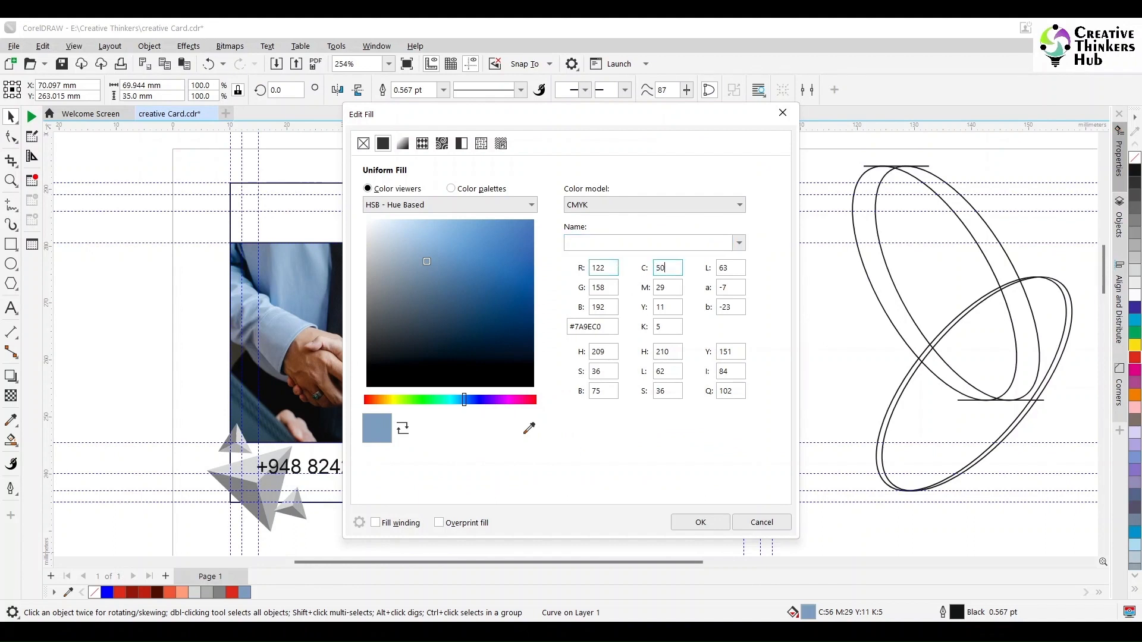
key(Tab)
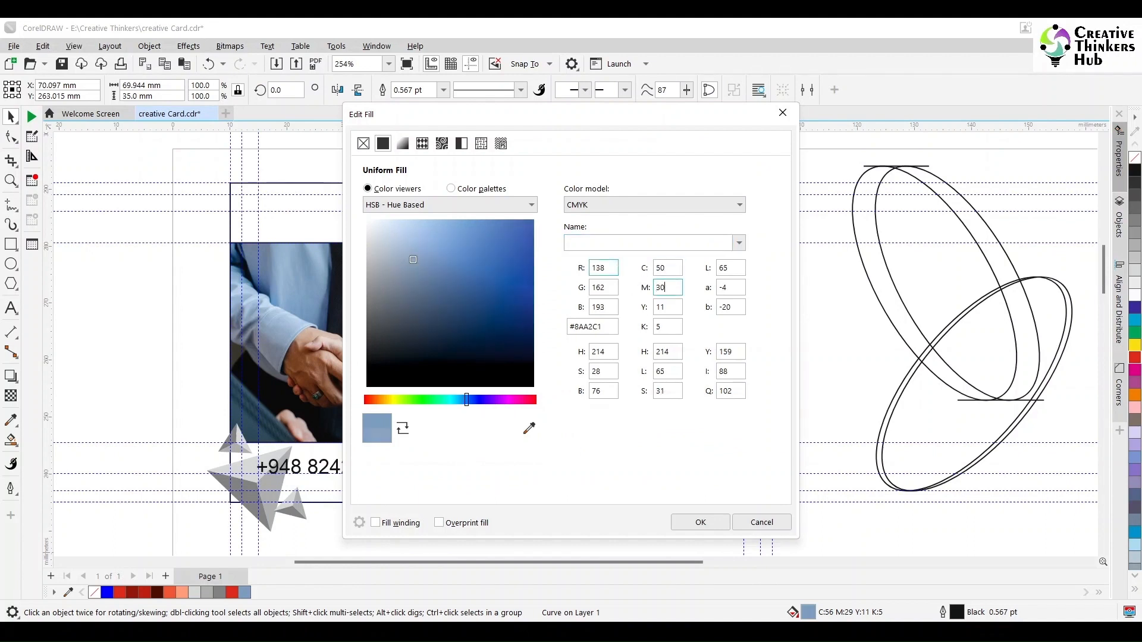
key(Tab)
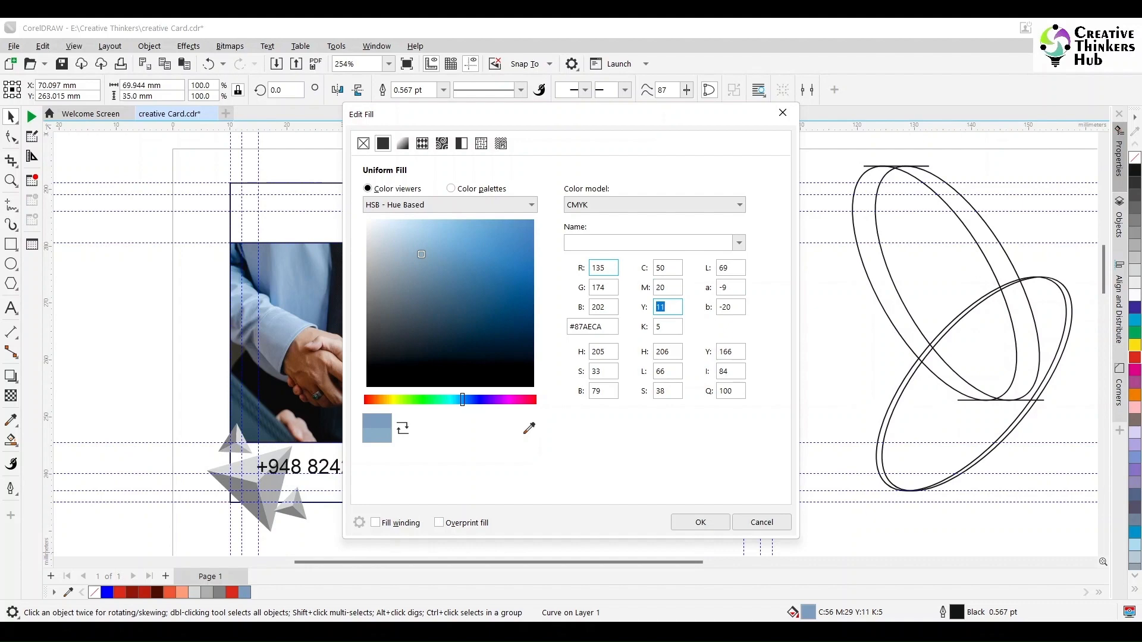
text(0)
key(Tab)
text(0)
key(Tab)
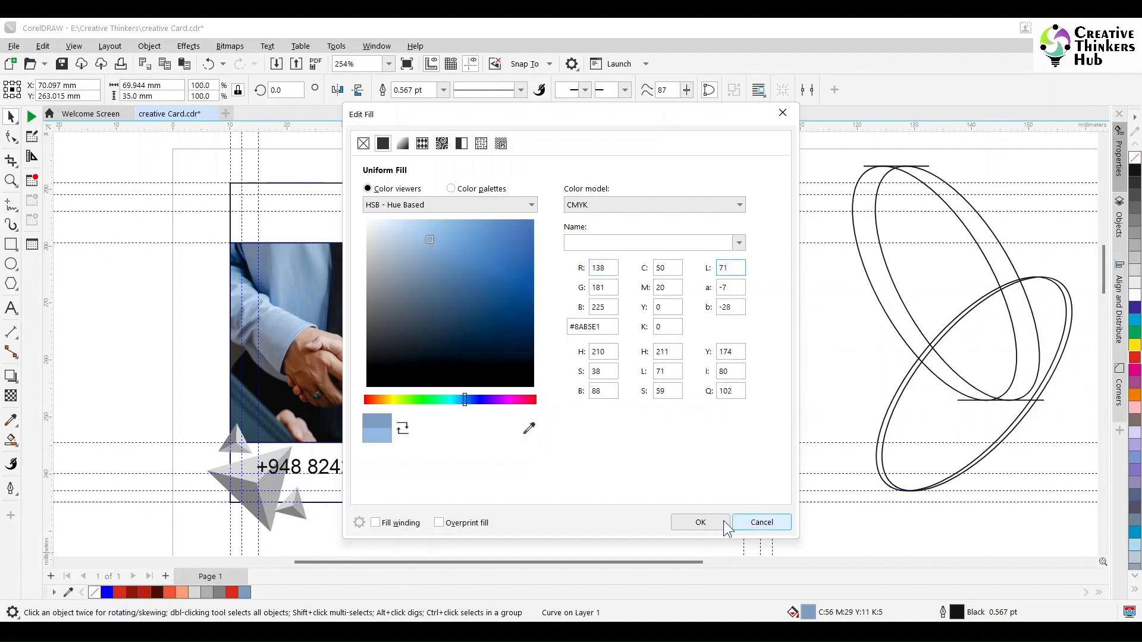
drag(569, 114, 821, 118)
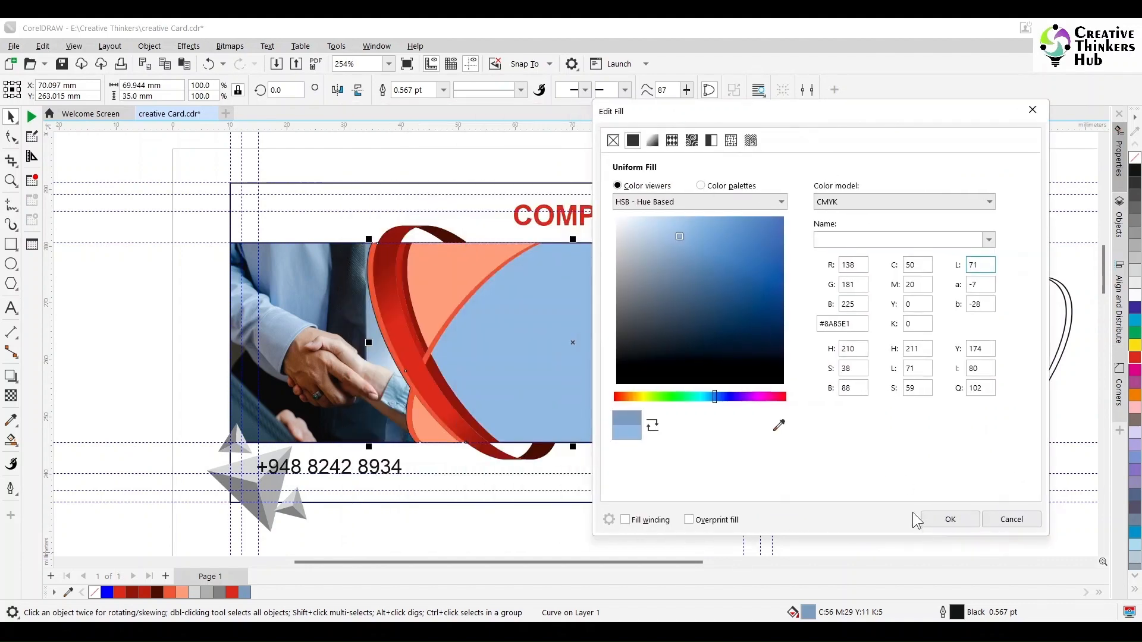
click(947, 522)
Merge the small salmon shape by the wrist with the photo frame.
click(359, 408)
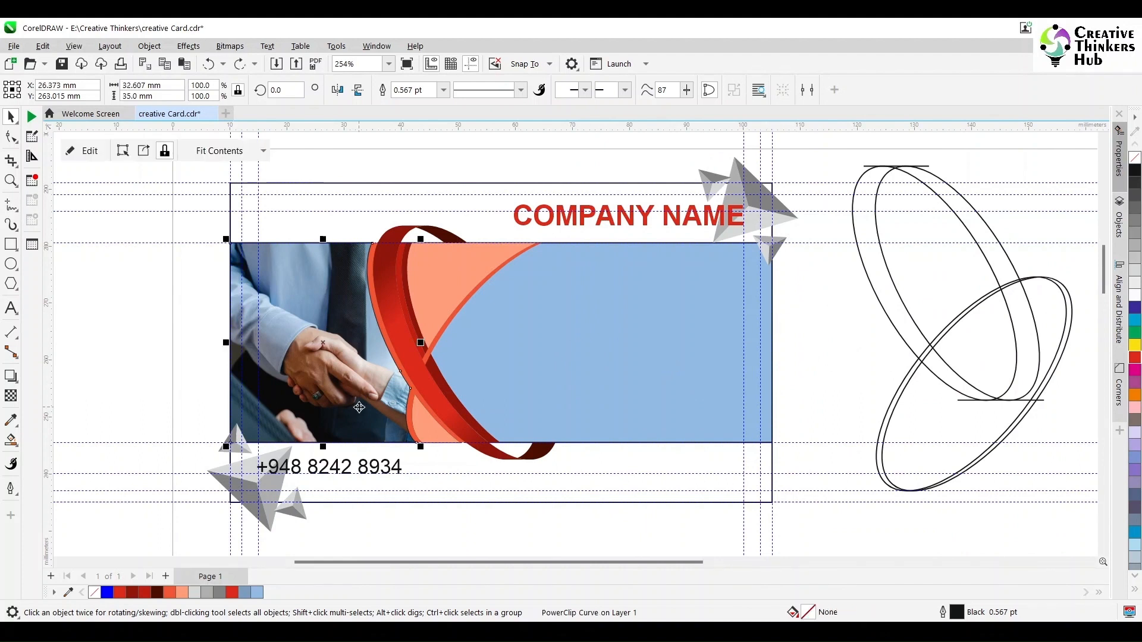
click(434, 426)
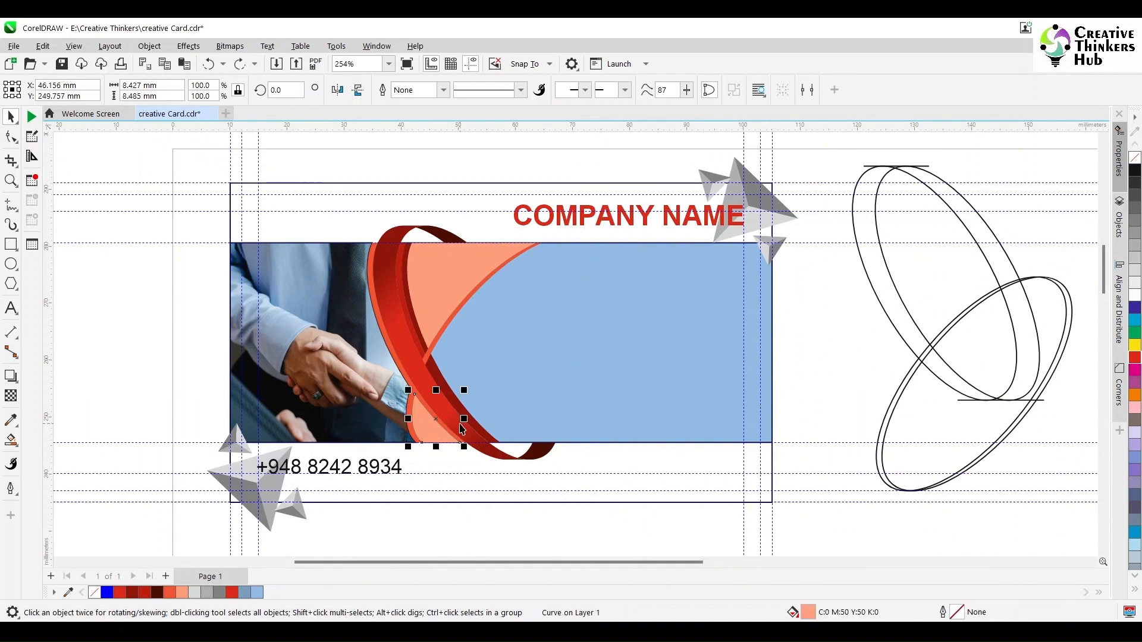
shift+click(375, 423)
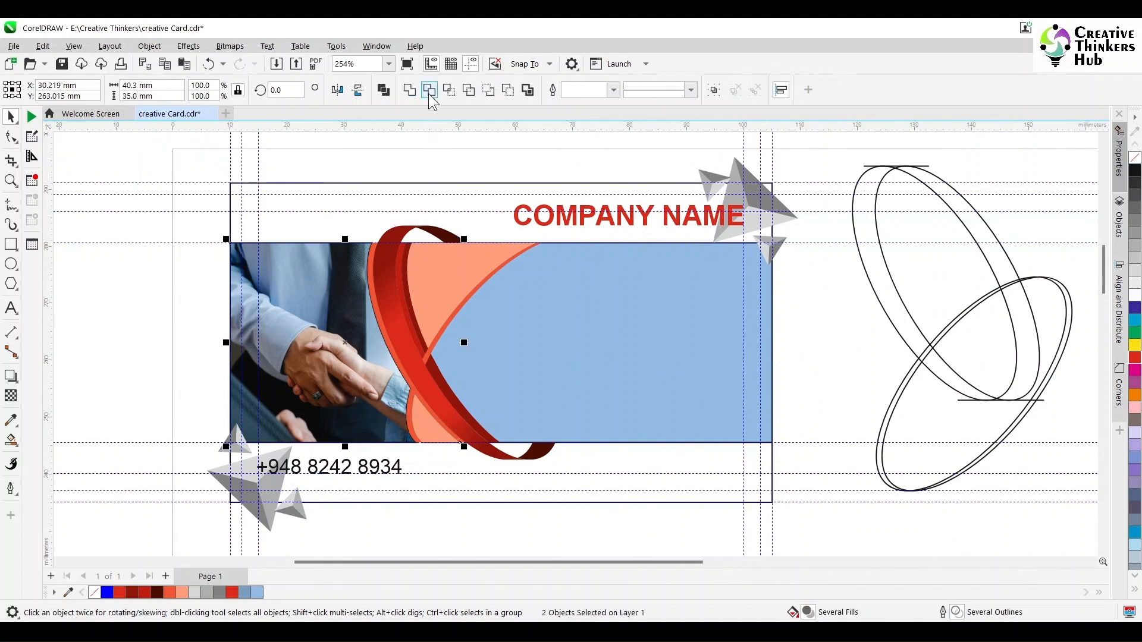
click(405, 93)
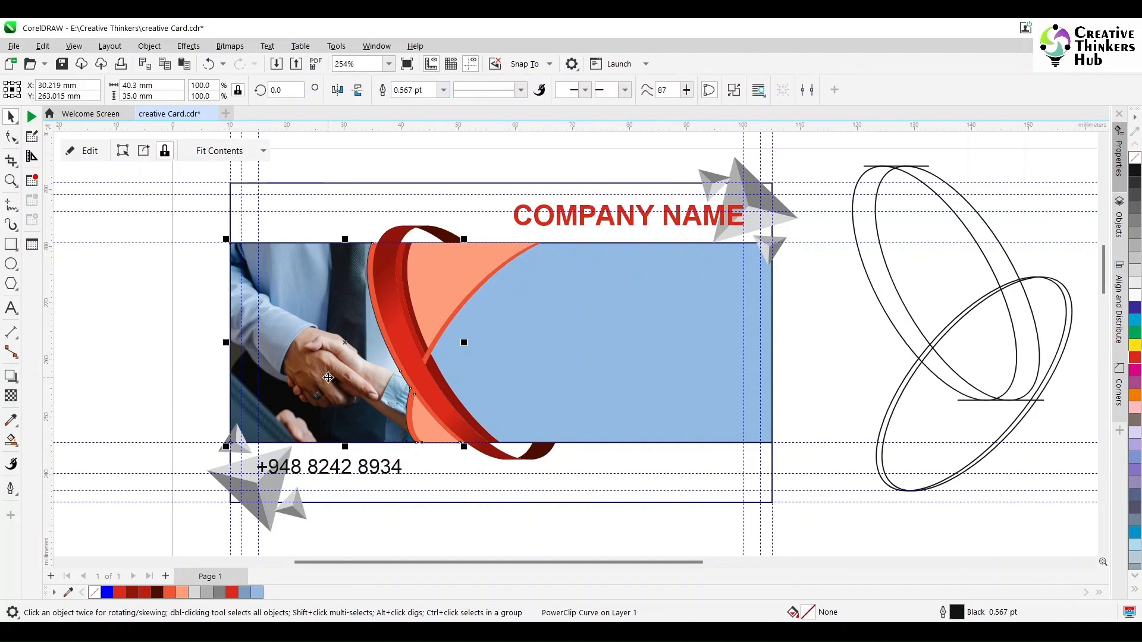
double_click(328, 378)
click(87, 151)
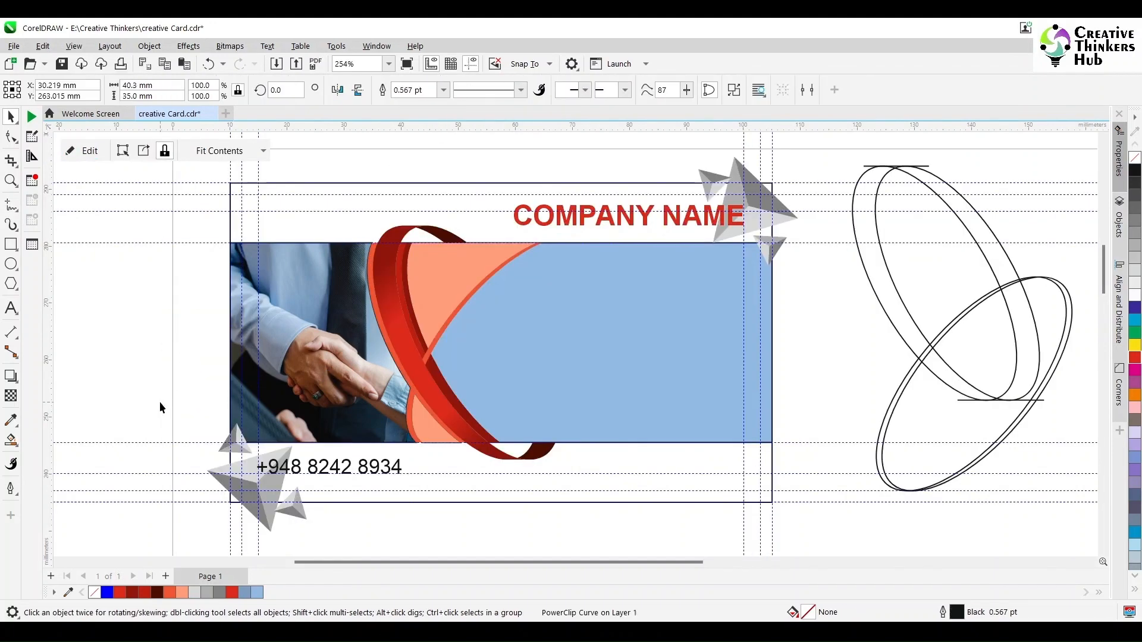
Apply uniform transparency to the small salmon shape by the wrist.
click(430, 434)
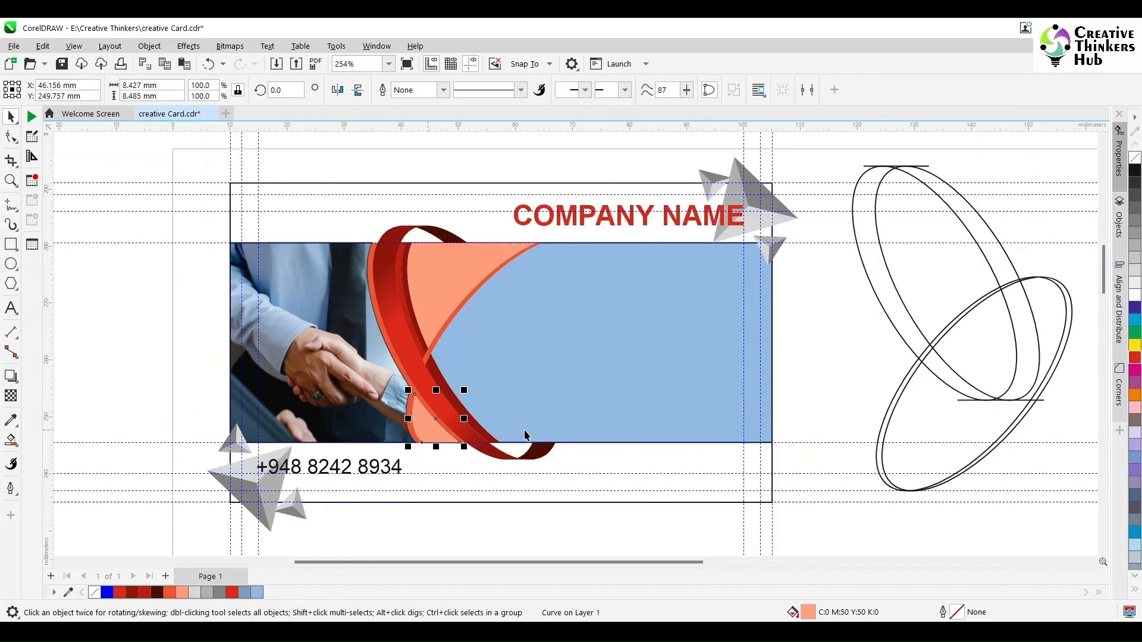
click(10, 396)
click(33, 90)
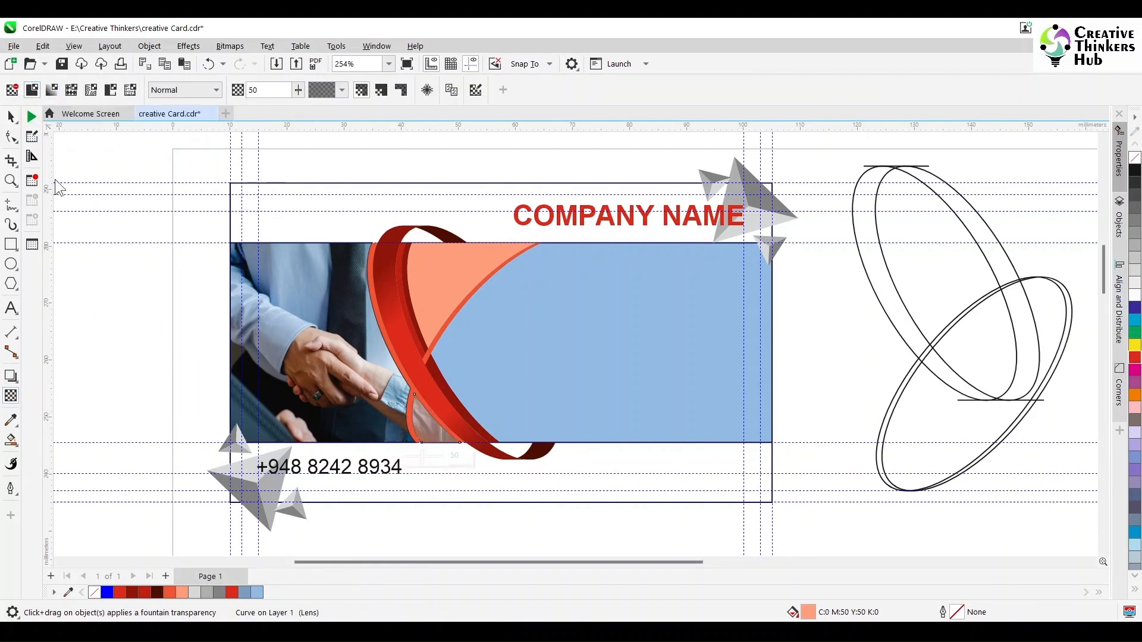
click(11, 116)
Move the orange curve across onto the blue panel.
click(409, 416)
scroll(445, 452, up, 2)
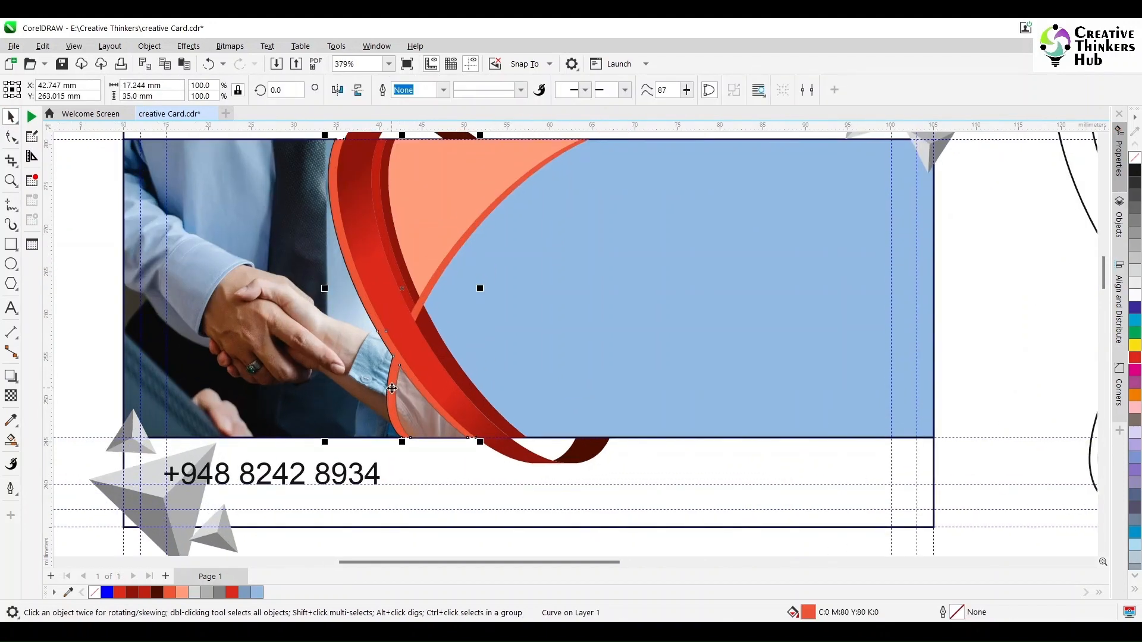
drag(392, 389, 706, 390)
click(351, 351)
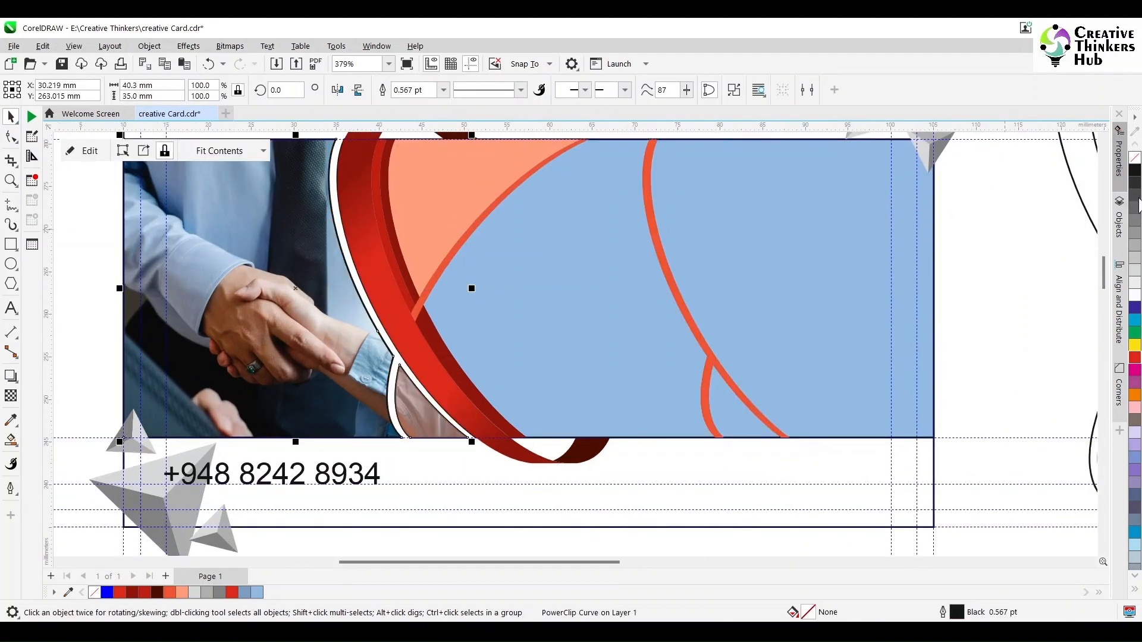
click(418, 425)
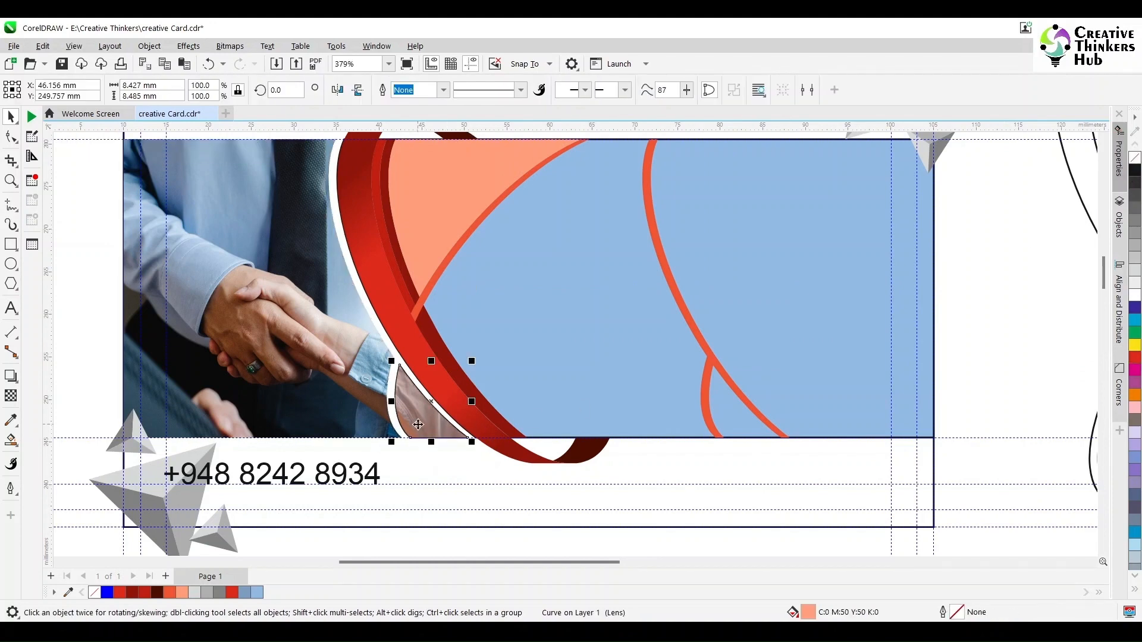
click(364, 413)
drag(365, 413, 272, 439)
key(ctrl+z)
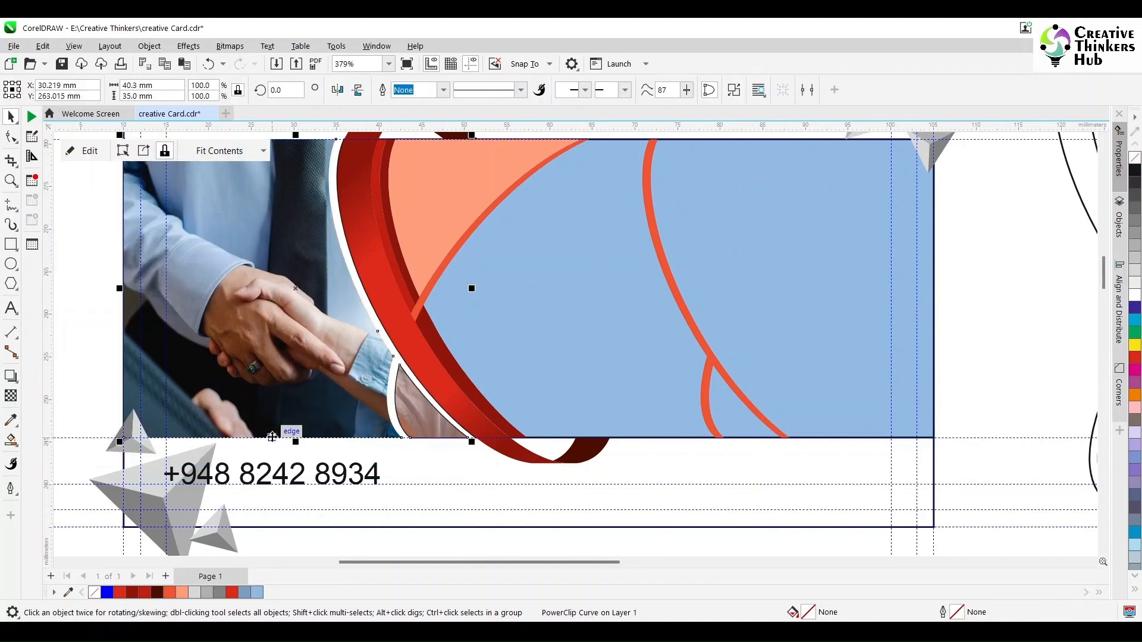
click(395, 460)
Remove the outline from the two small lens shapes and return them beside the wrist.
drag(384, 461, 501, 329)
drag(434, 429, 444, 538)
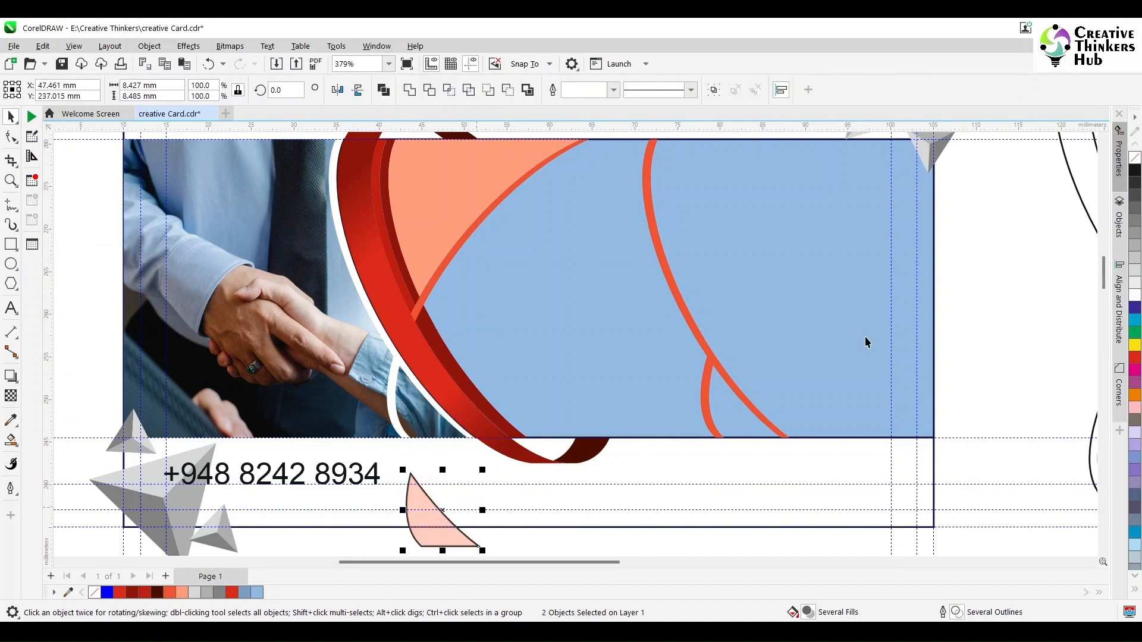
right_click(1134, 157)
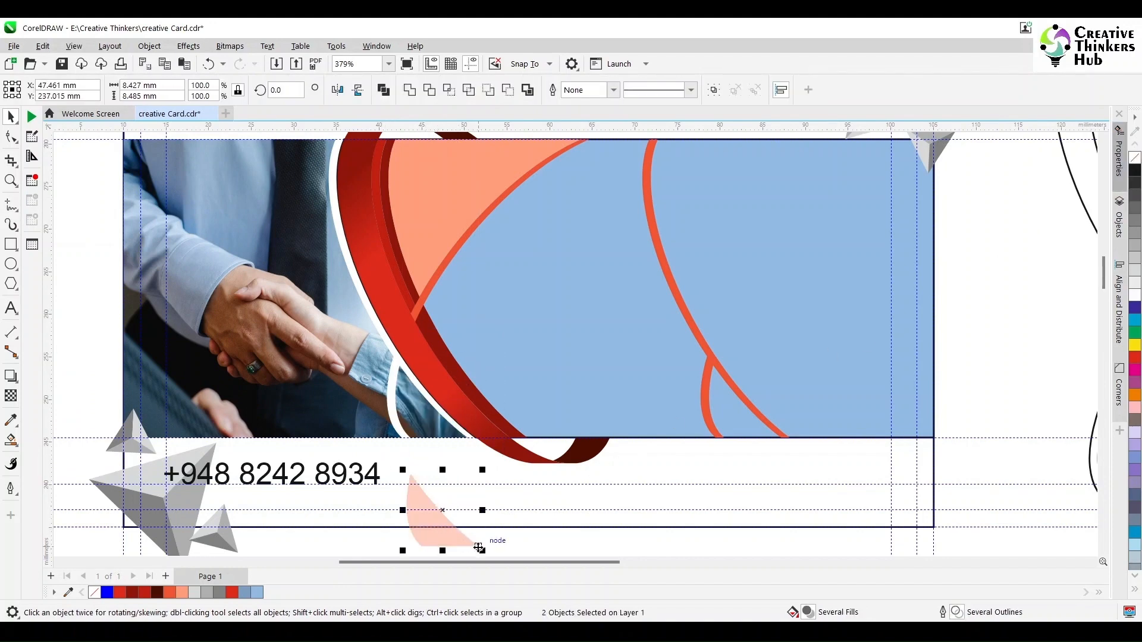
drag(479, 545, 469, 440)
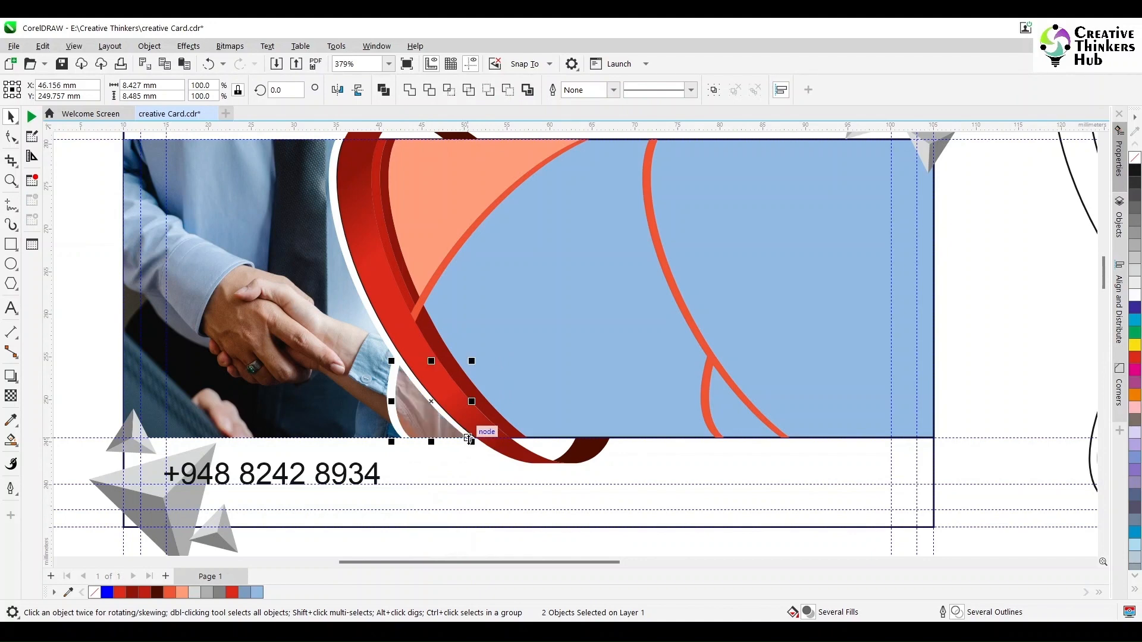
scroll(472, 472, down, 2)
click(463, 318)
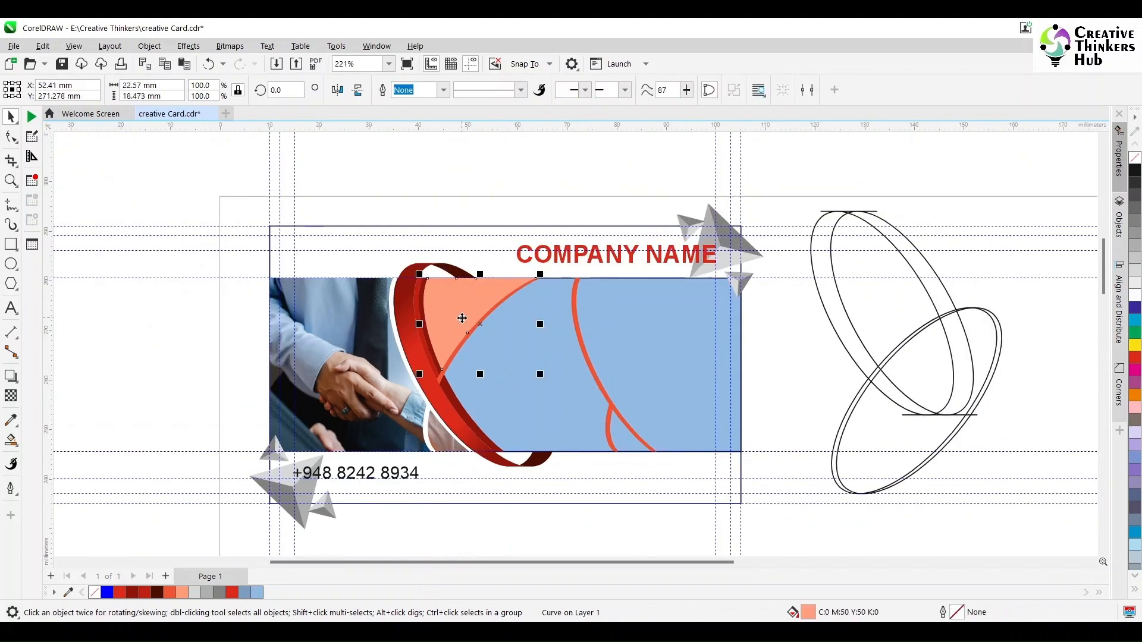
Delete the thin red curve inside the card.
click(801, 333)
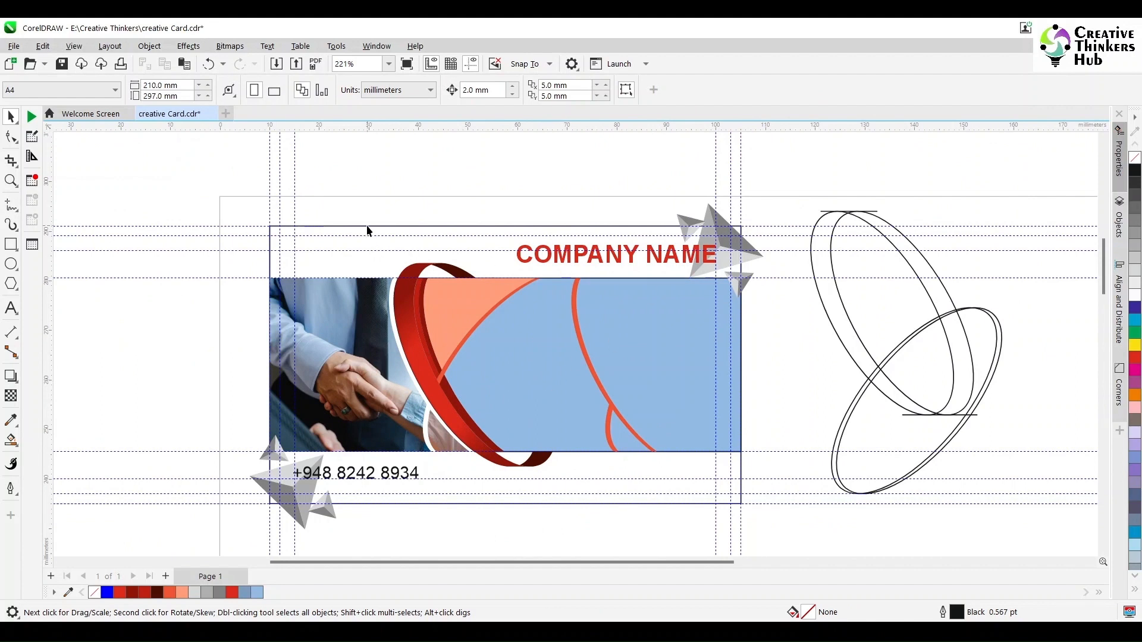
click(624, 427)
key(Delete)
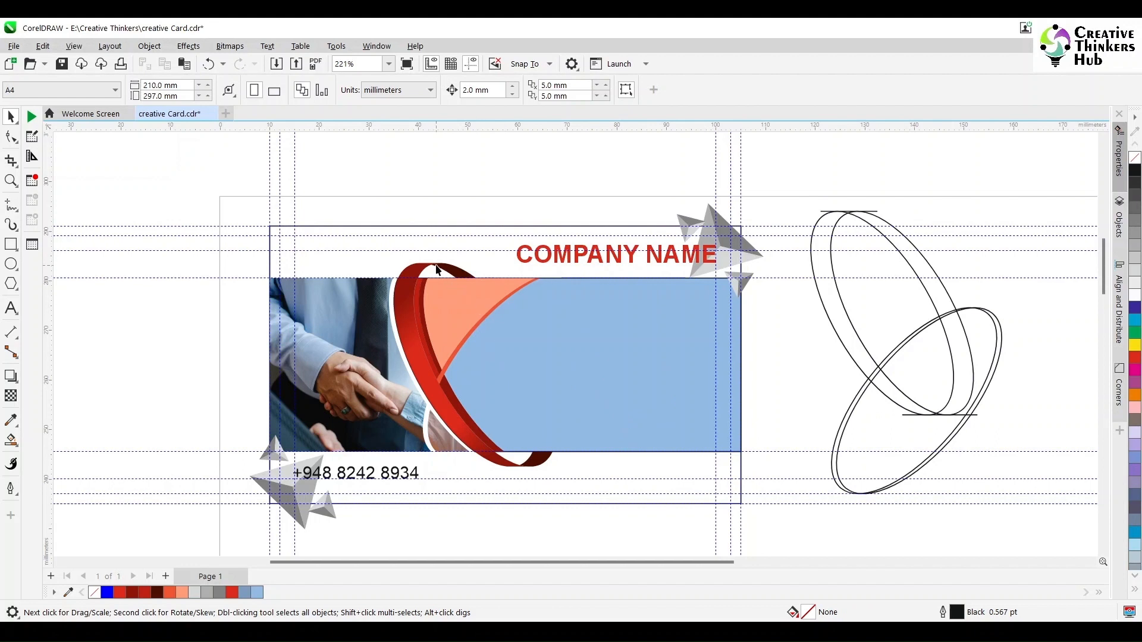
Give the salmon wedge a uniform transparency of 50.
click(483, 294)
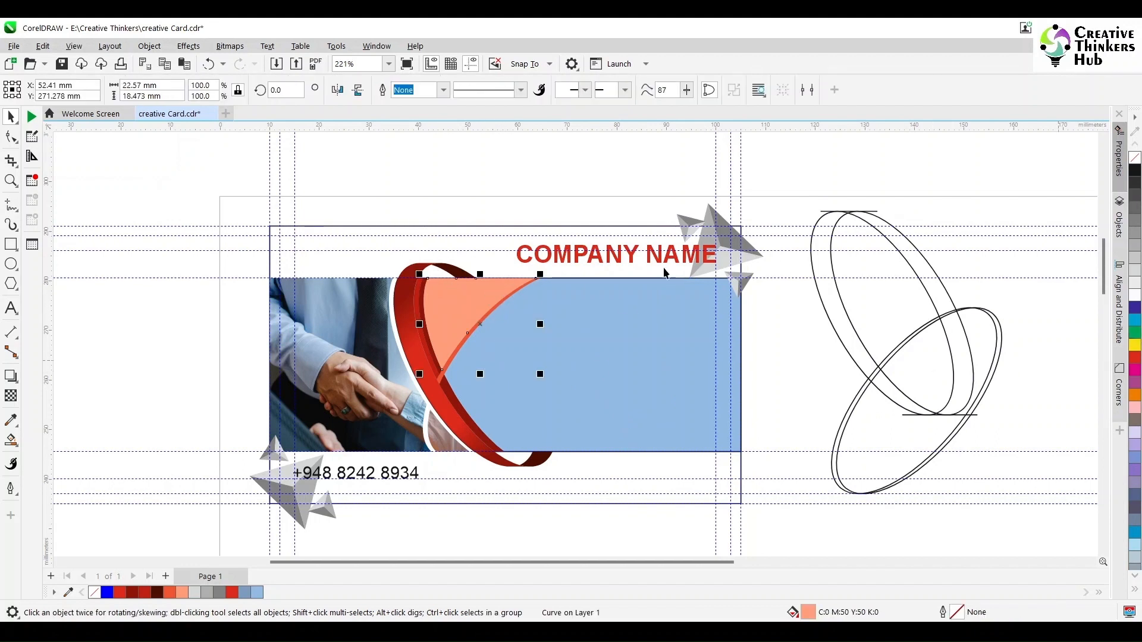
click(11, 396)
click(32, 90)
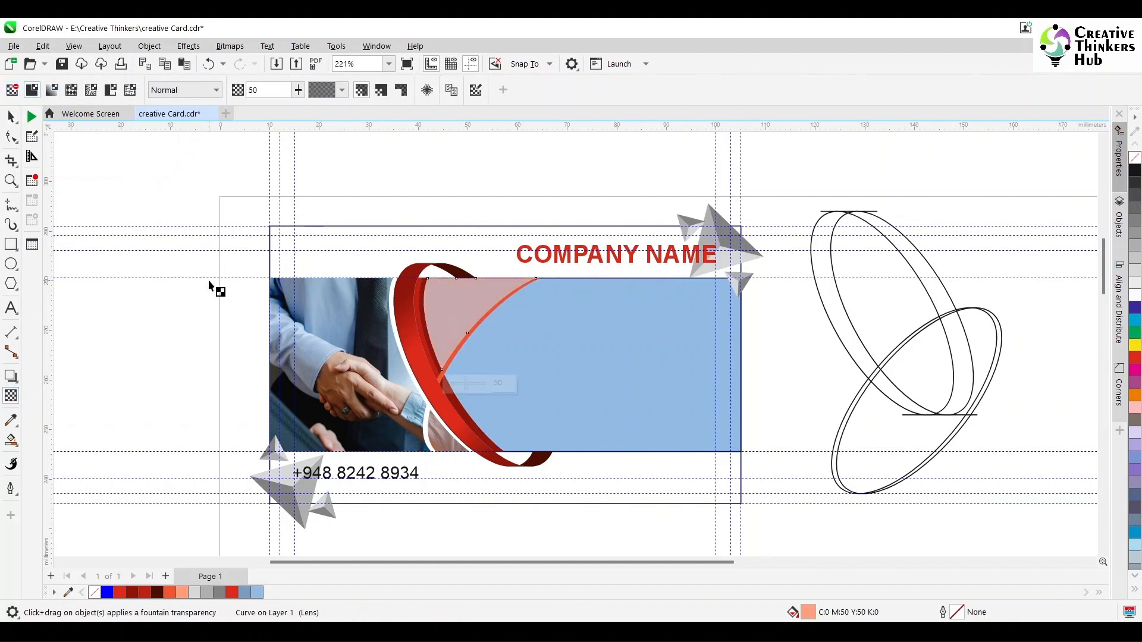
click(11, 117)
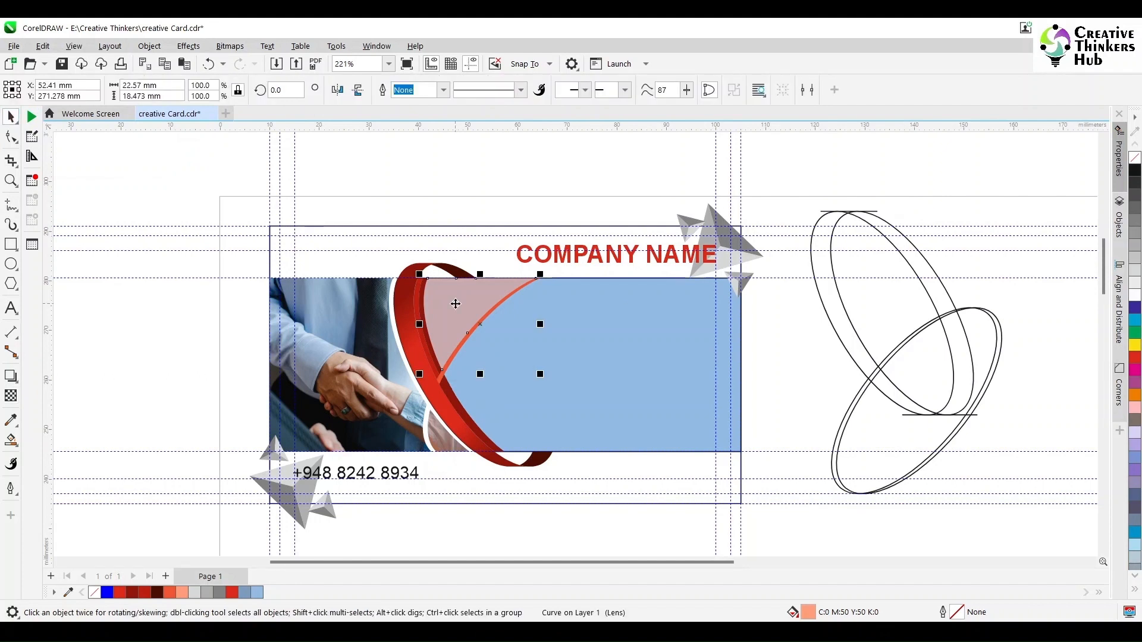
Add centred two-line 'Creative Agency' text at 10 pt on the salmon wedge.
click(10, 308)
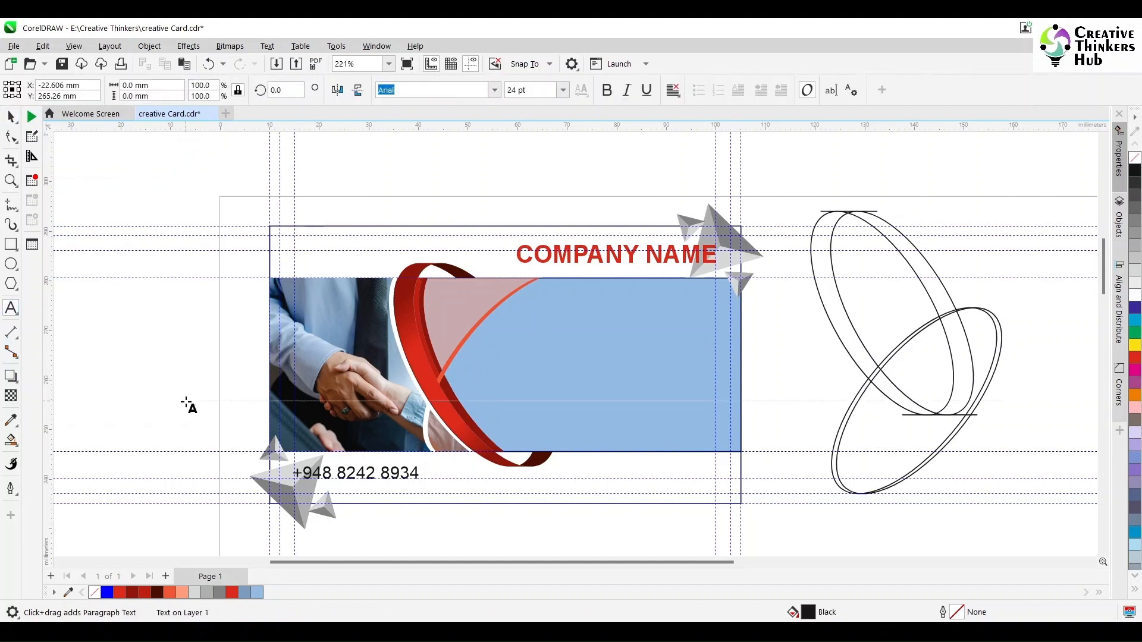
text(Creative)
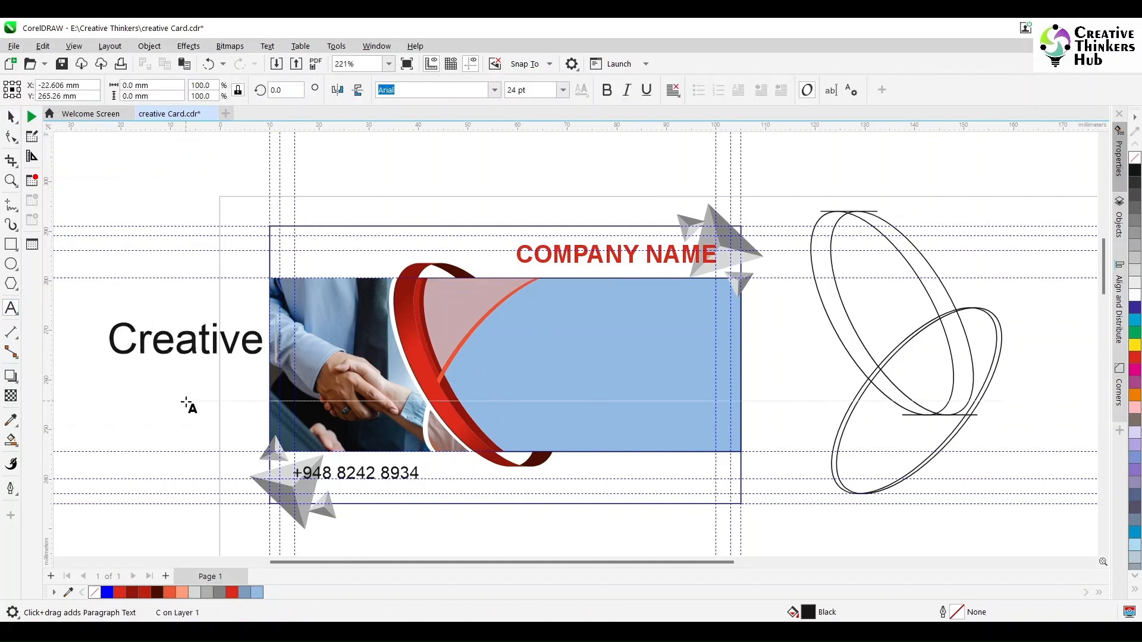
key(Return)
text(Agency)
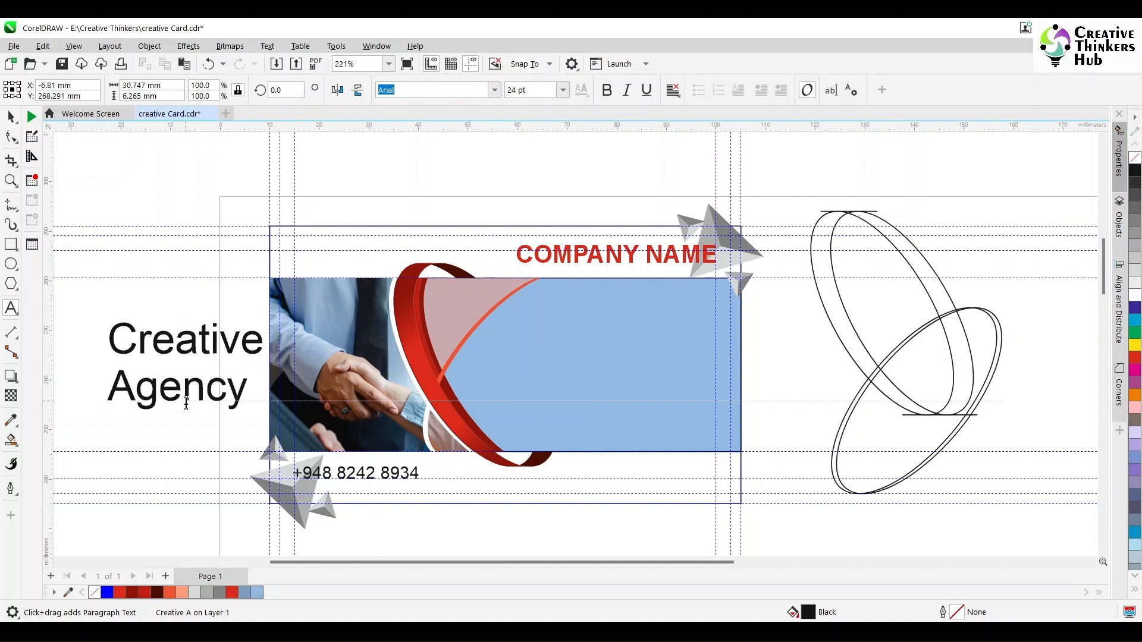
click(11, 116)
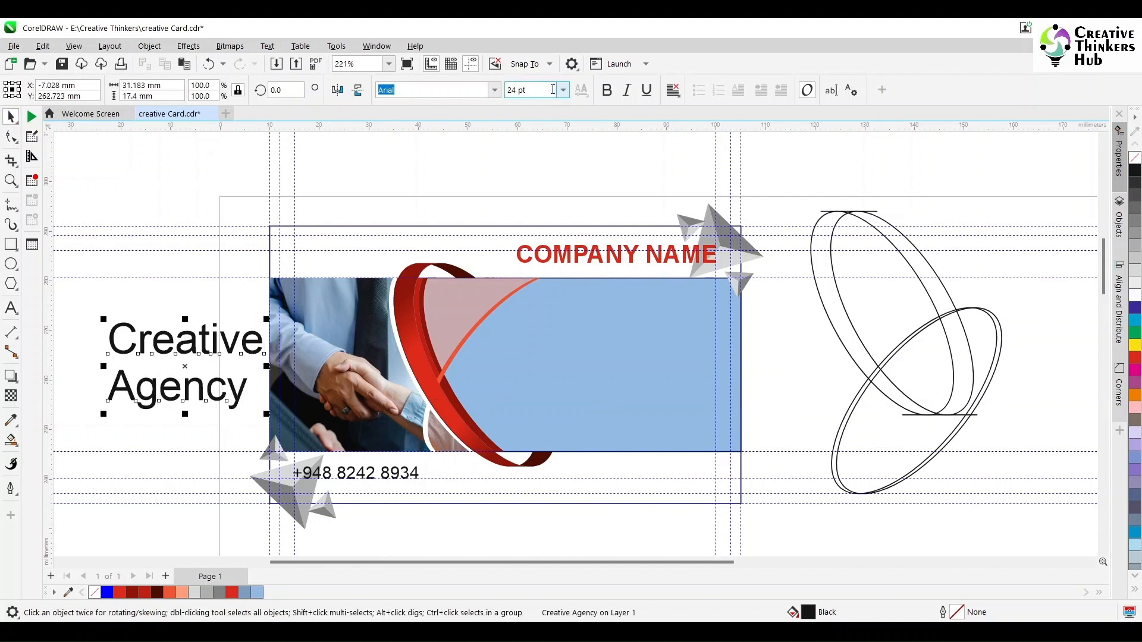
double_click(516, 91)
text(10)
key(Return)
click(674, 90)
click(684, 141)
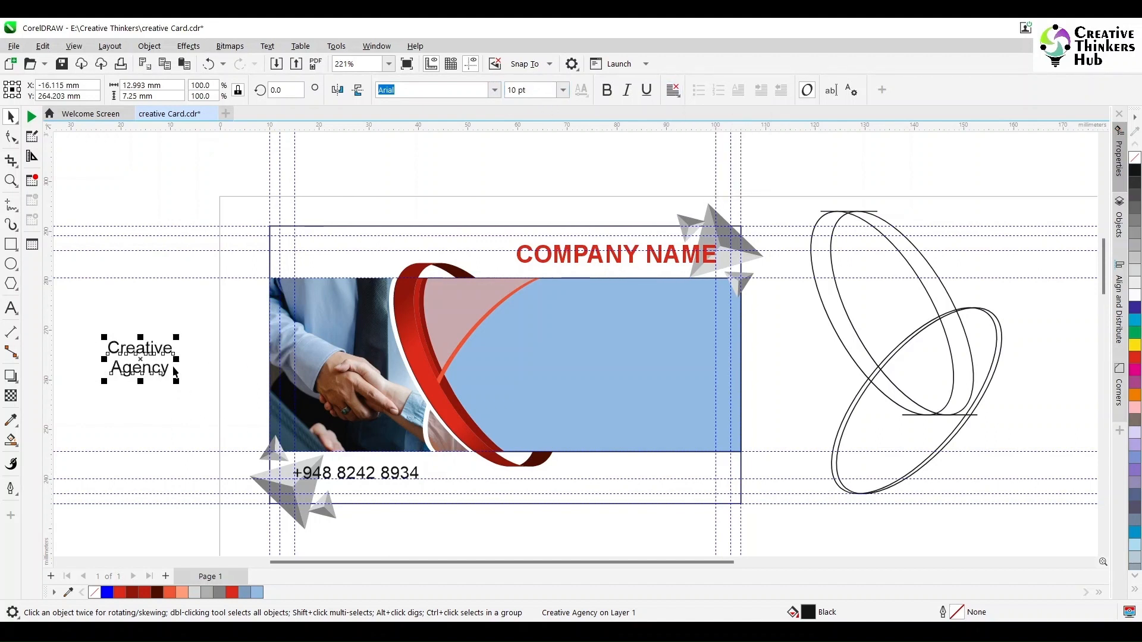
drag(143, 360, 462, 305)
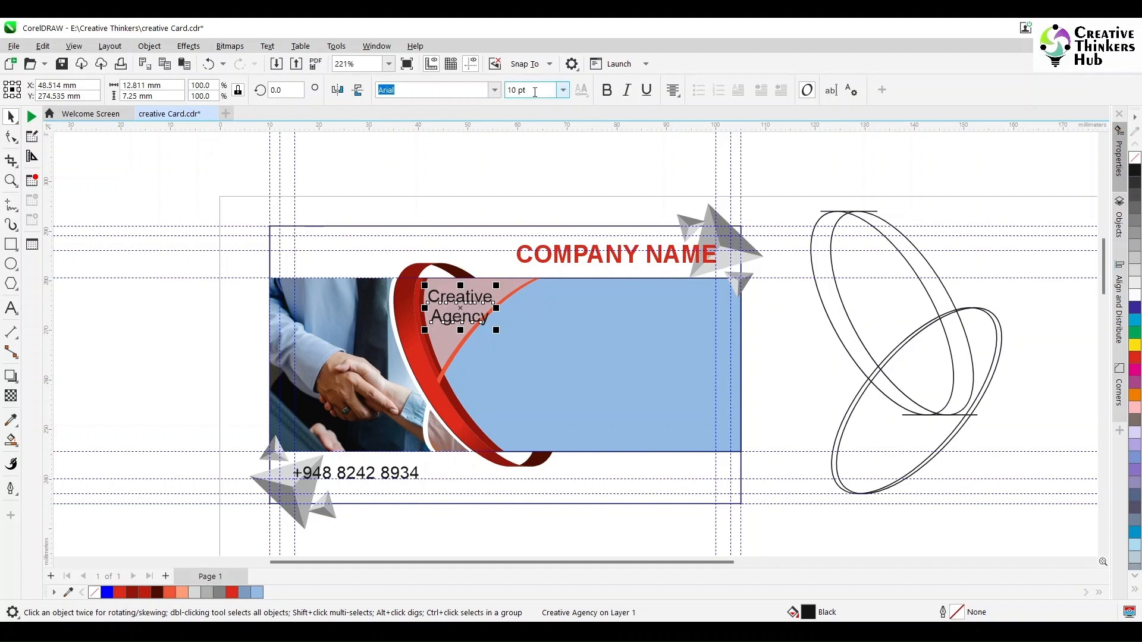
Trim the blue rectangle with the red curve stripe and check the wedge's edge shapes.
click(485, 333)
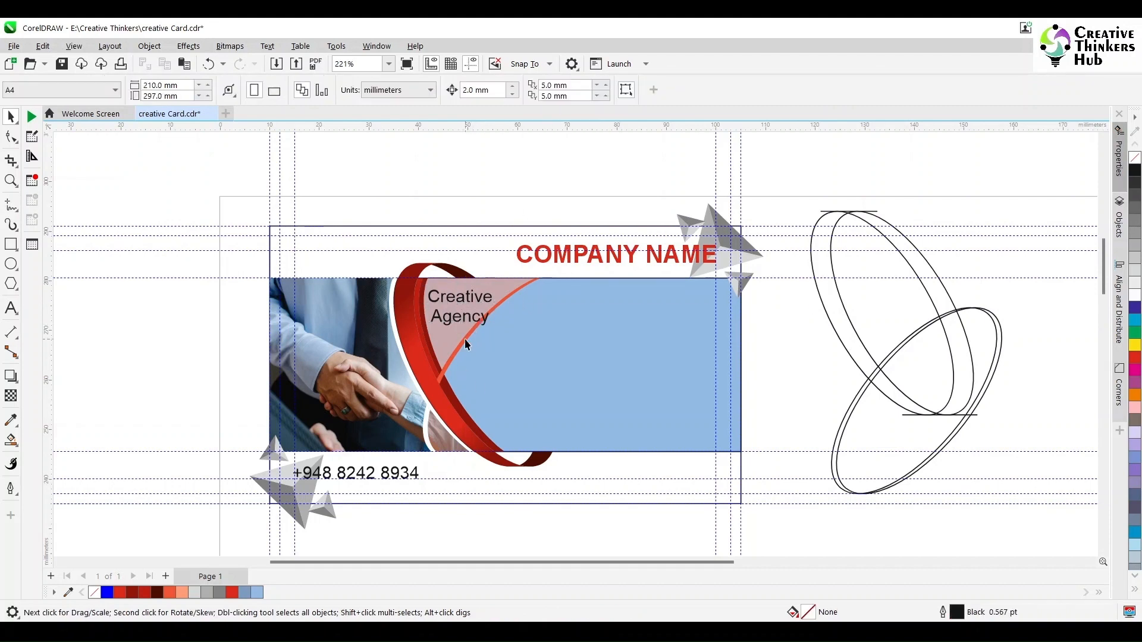
shift+click(590, 341)
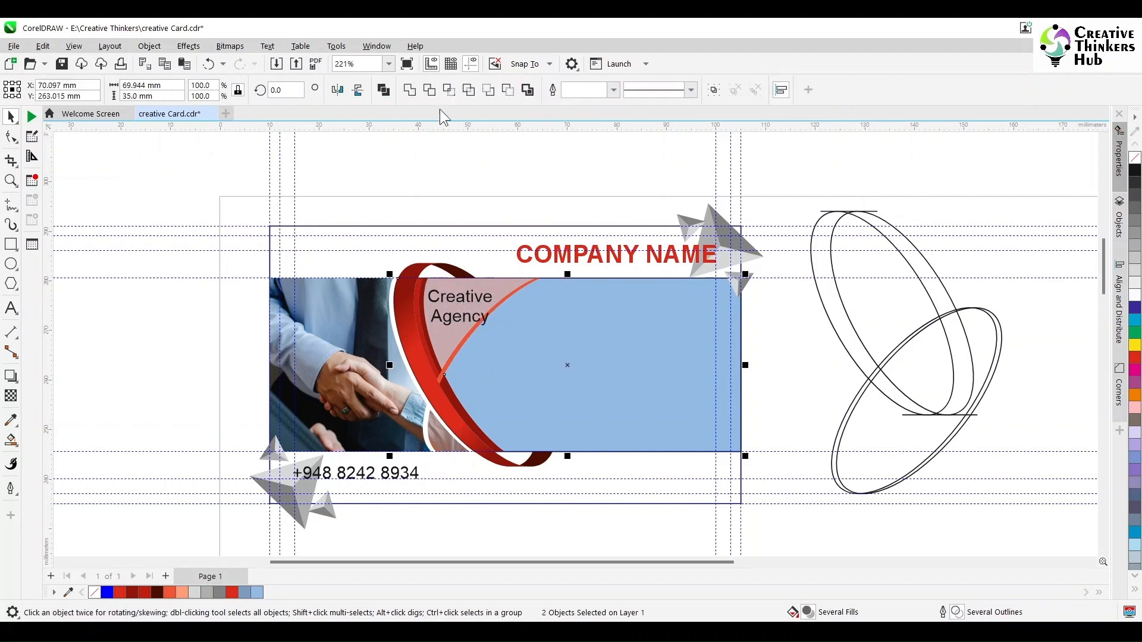
click(430, 90)
key(Escape)
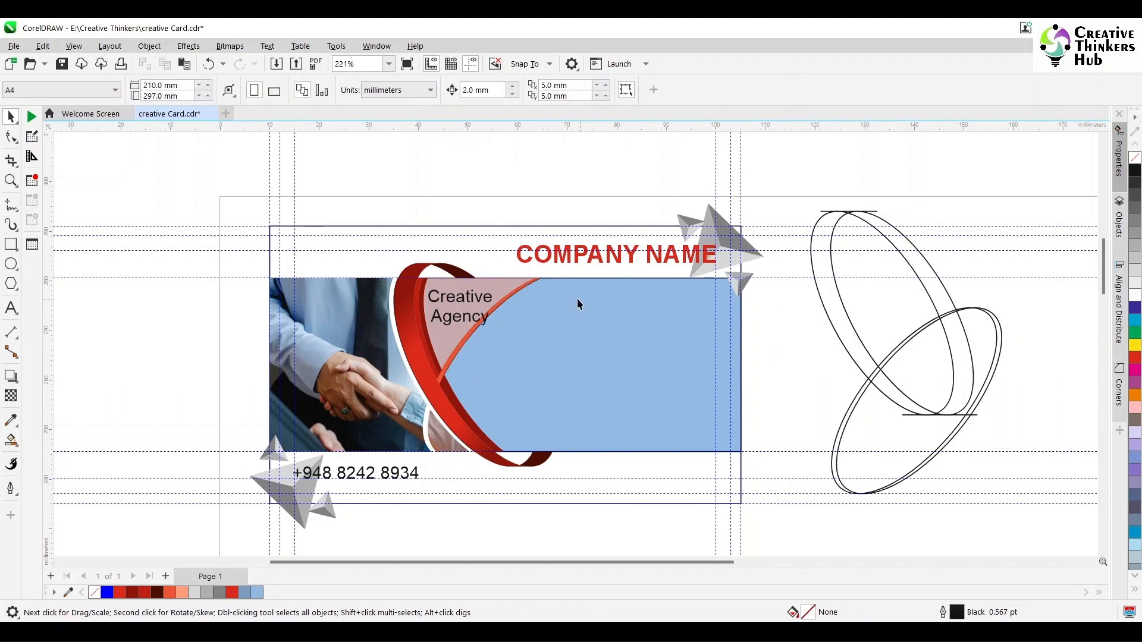
click(522, 287)
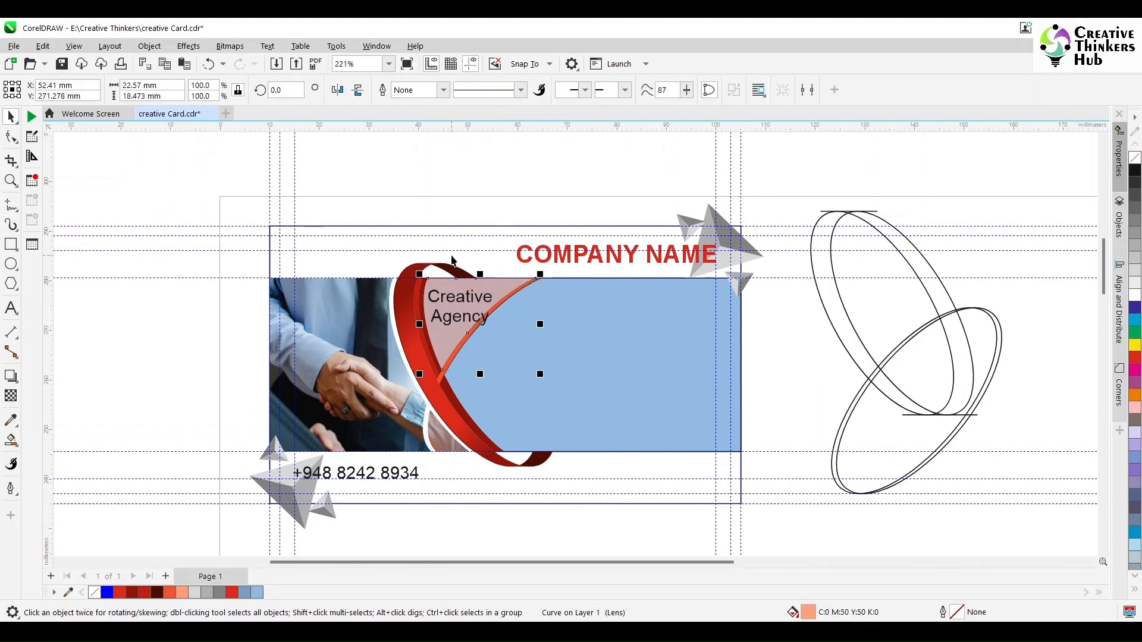
click(560, 274)
drag(465, 360, 435, 423)
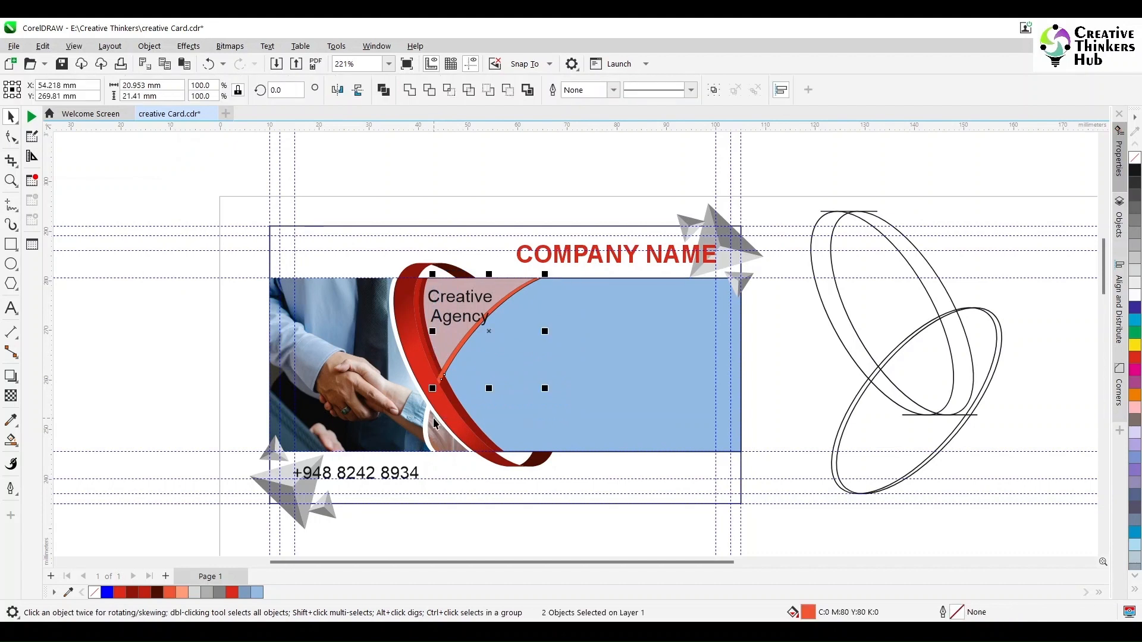
key(Escape)
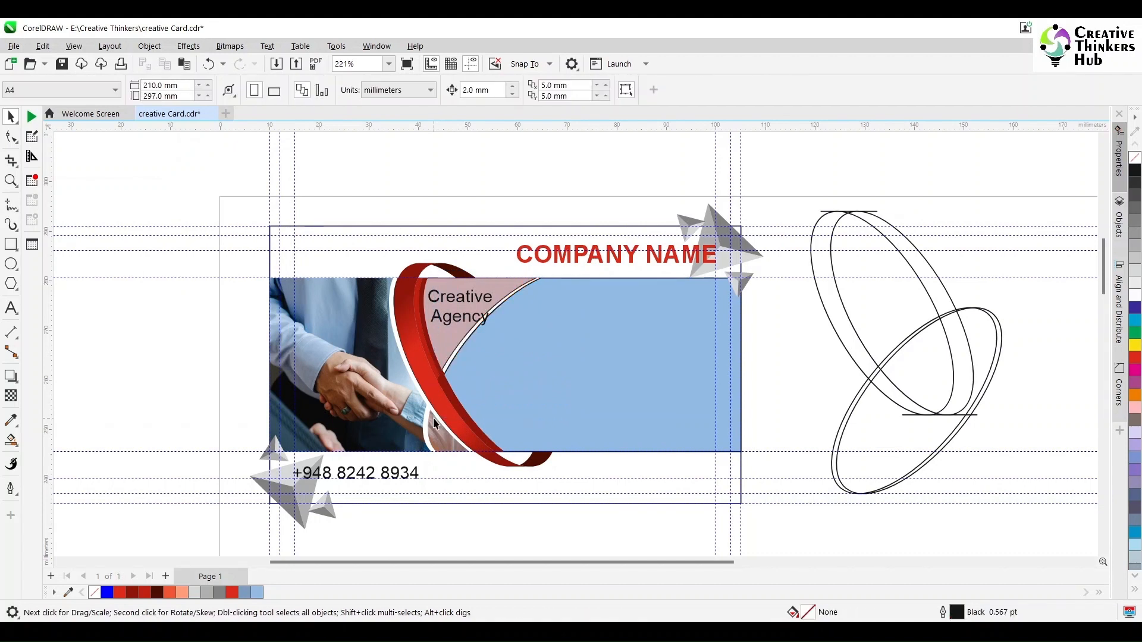
Inspect the red curve over the wedge edge and test a trim with the blue shape, then undo it.
click(528, 388)
scroll(458, 397, up, 3)
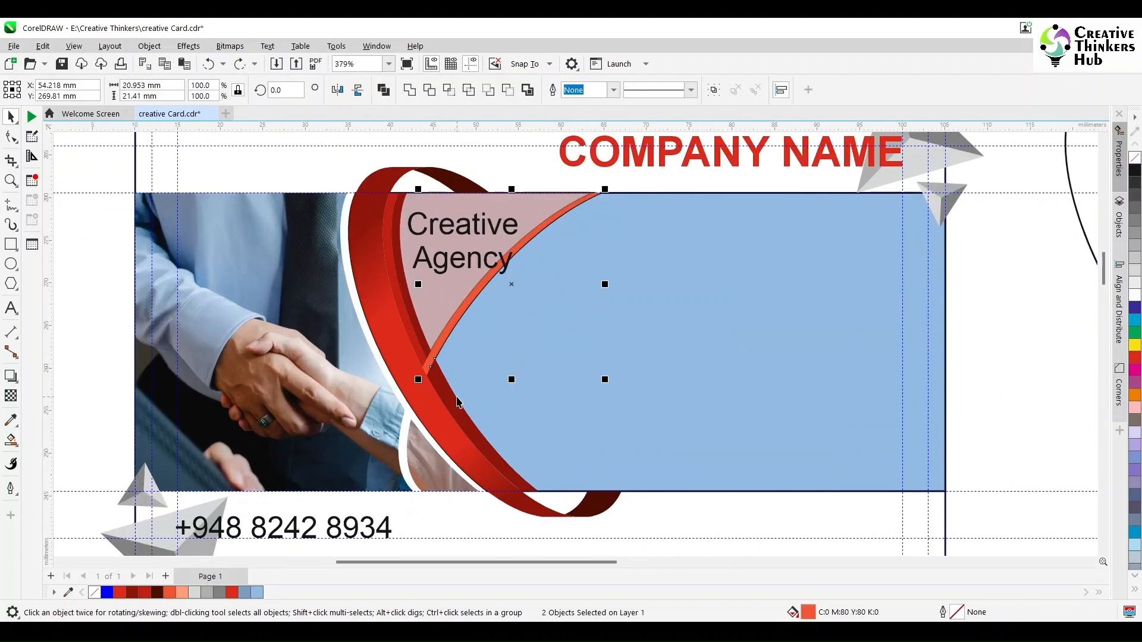
click(413, 320)
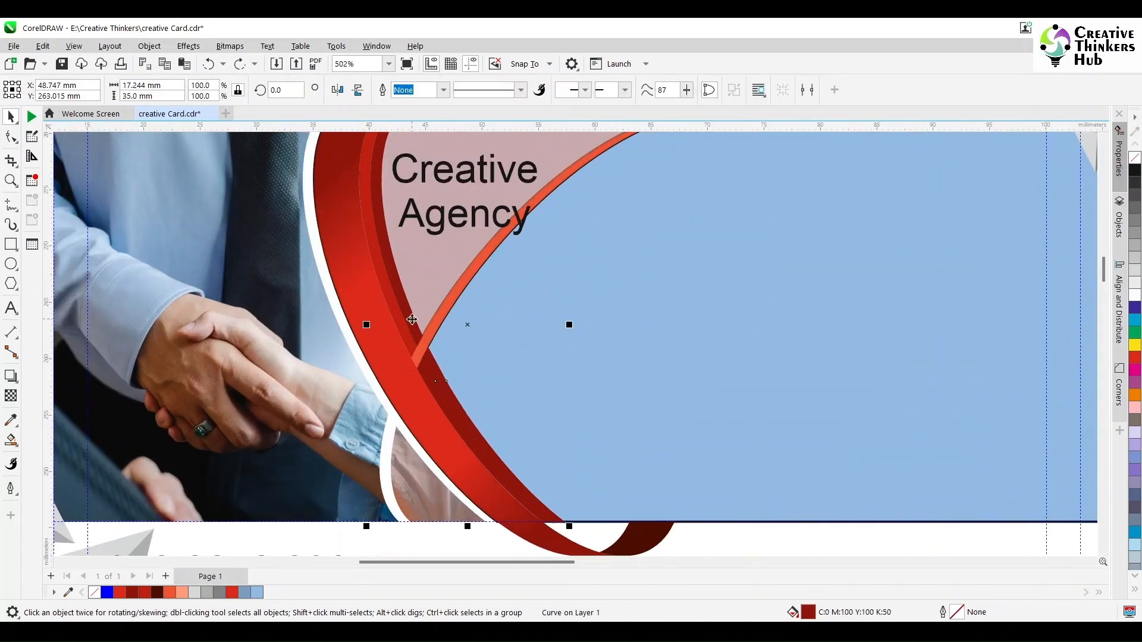
drag(413, 320, 426, 267)
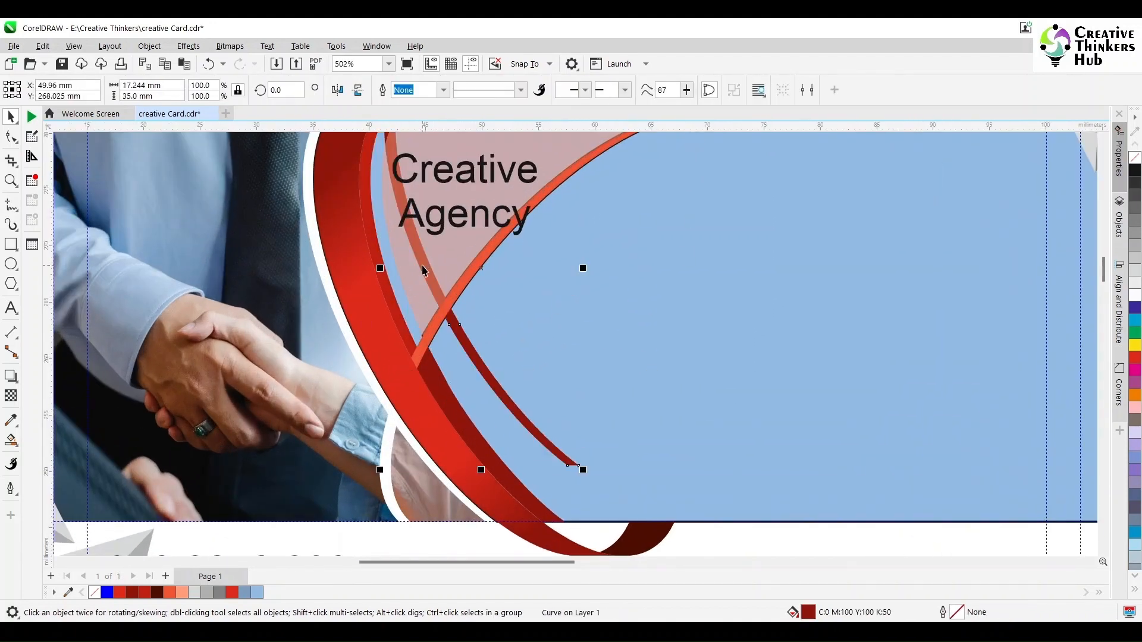
drag(481, 356, 348, 441)
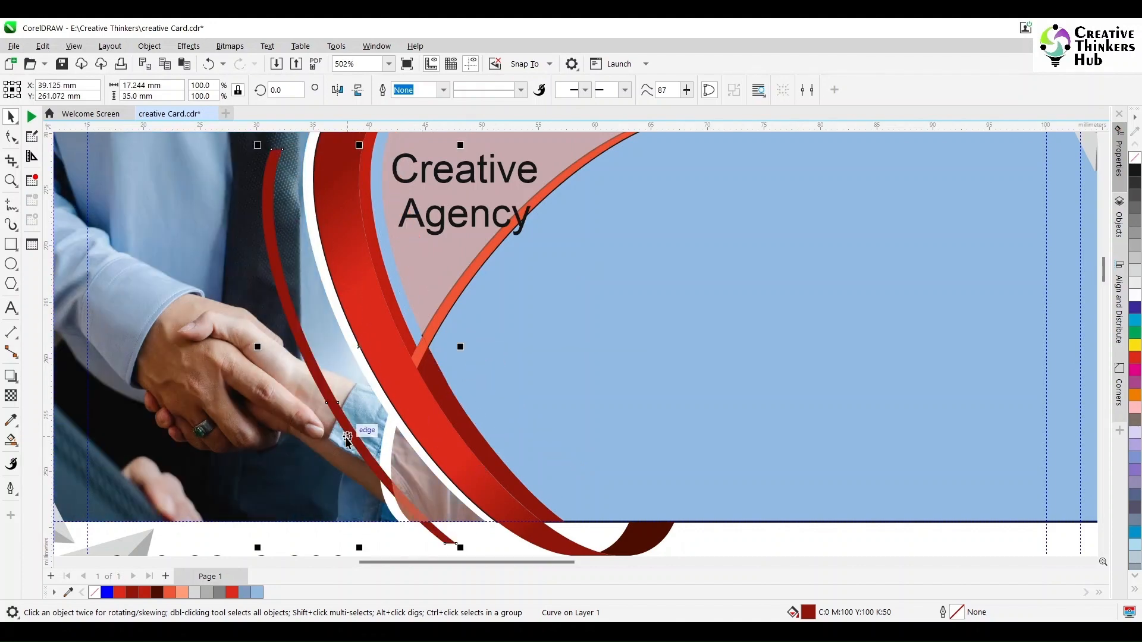
key(ctrl+z)
key(ctrl+z)
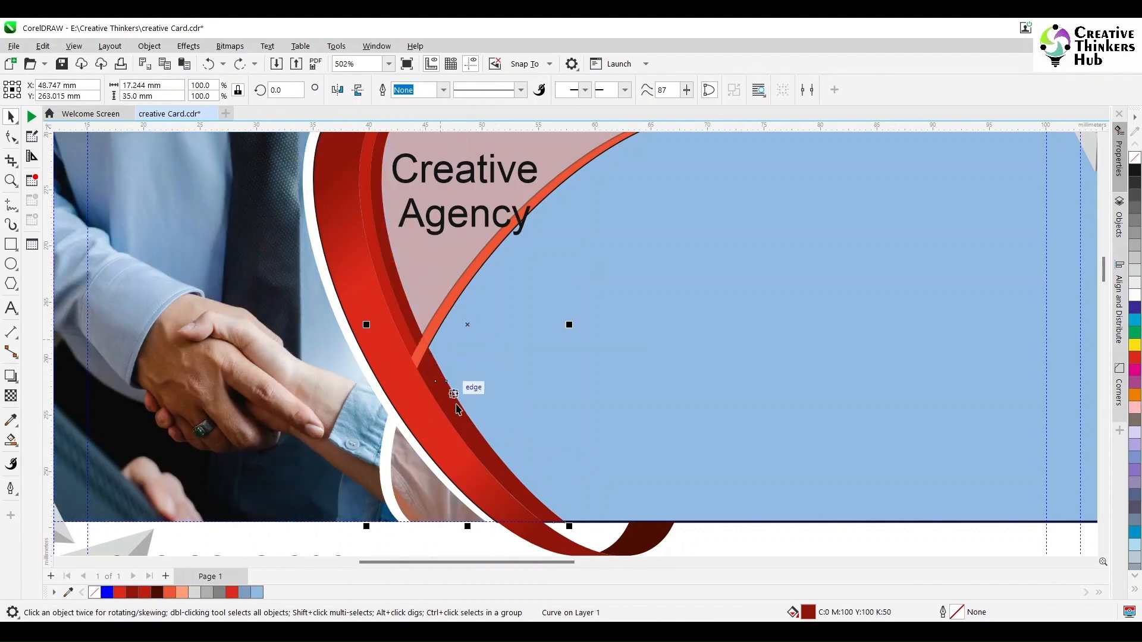
shift+click(464, 421)
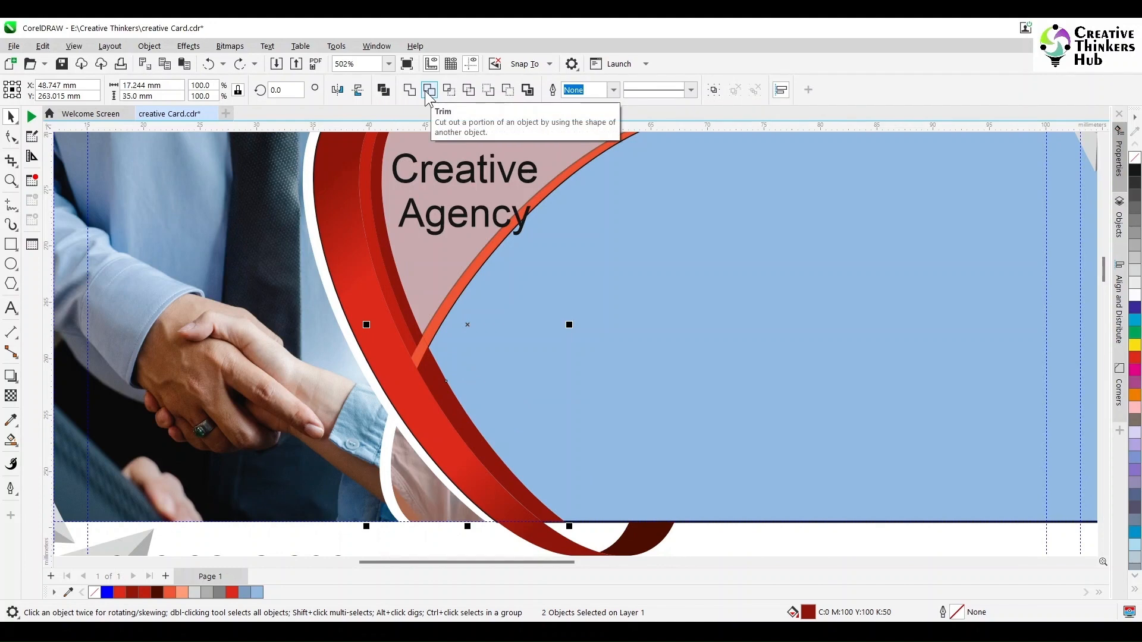
click(427, 91)
key(ctrl+z)
Trim the upper red strip using the dark red curve.
click(585, 309)
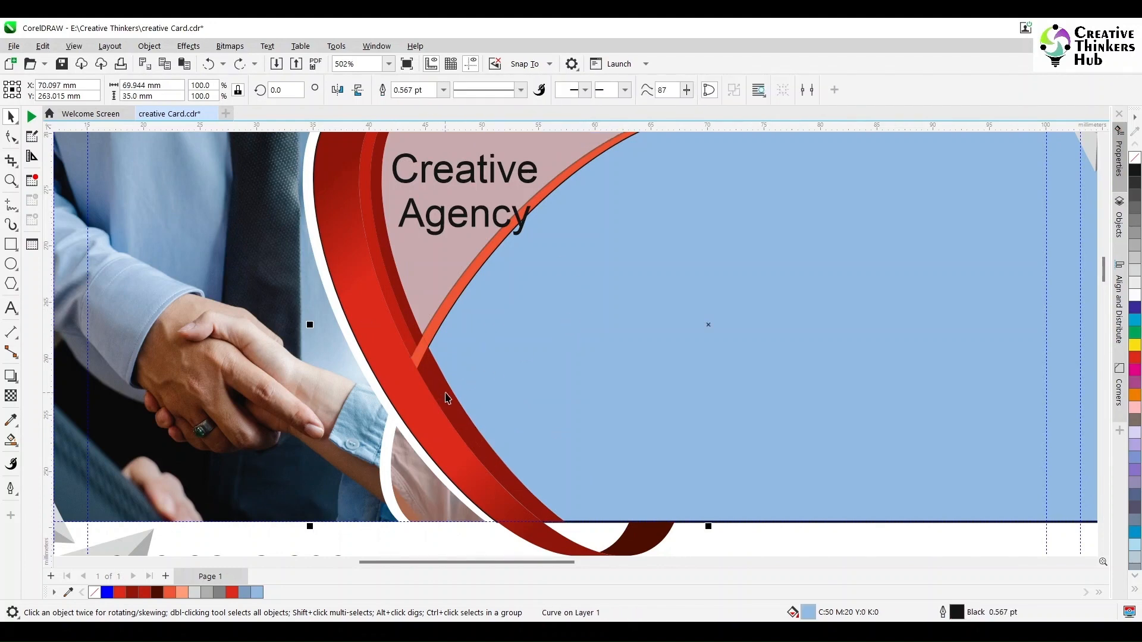
click(445, 393)
shift+click(409, 309)
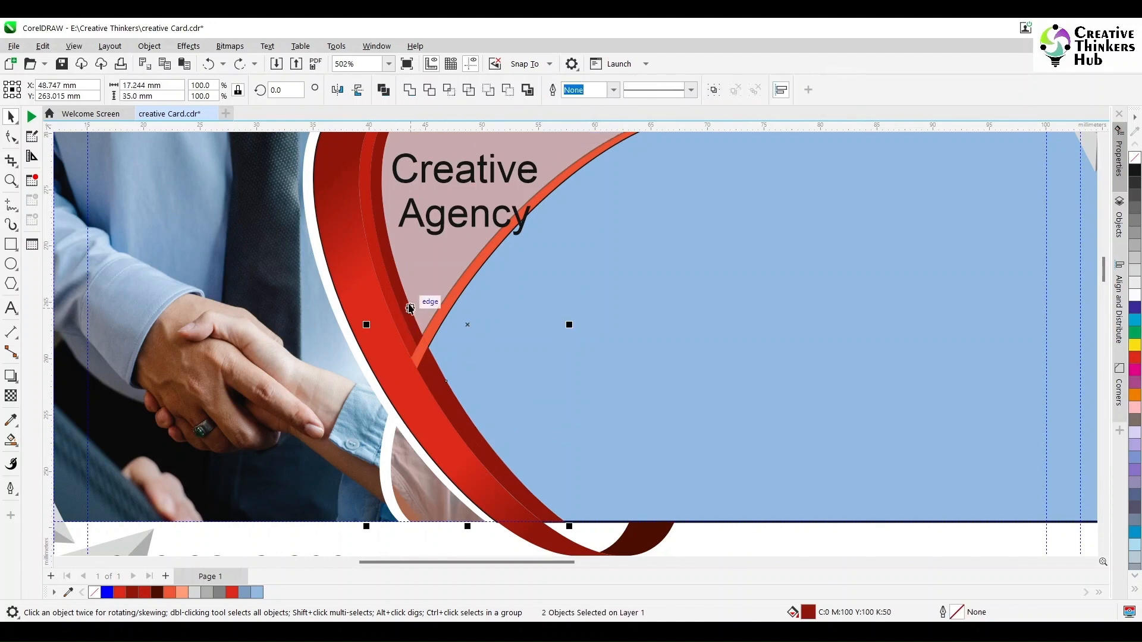
click(430, 90)
Weld the small leftover curve fragment into the blue shape.
click(532, 333)
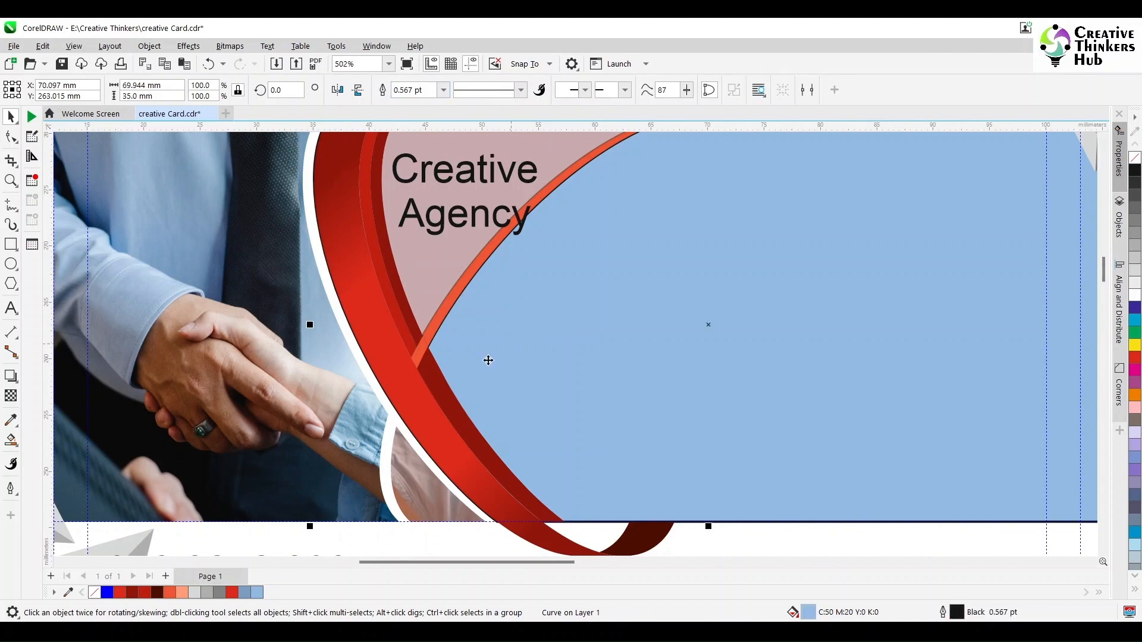
click(445, 387)
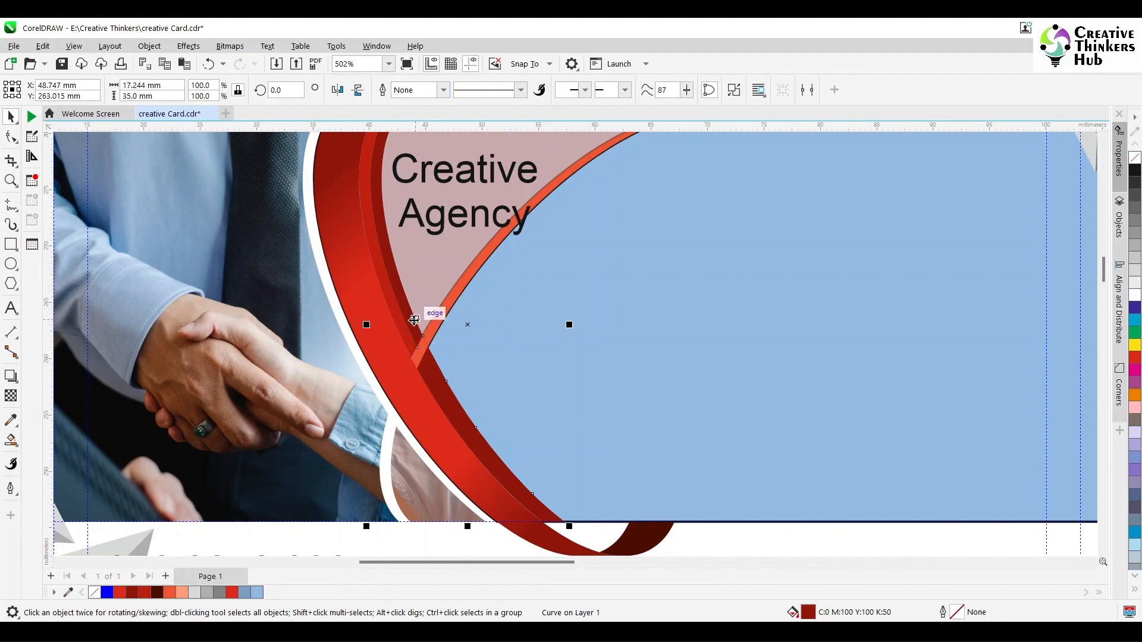
key(F10)
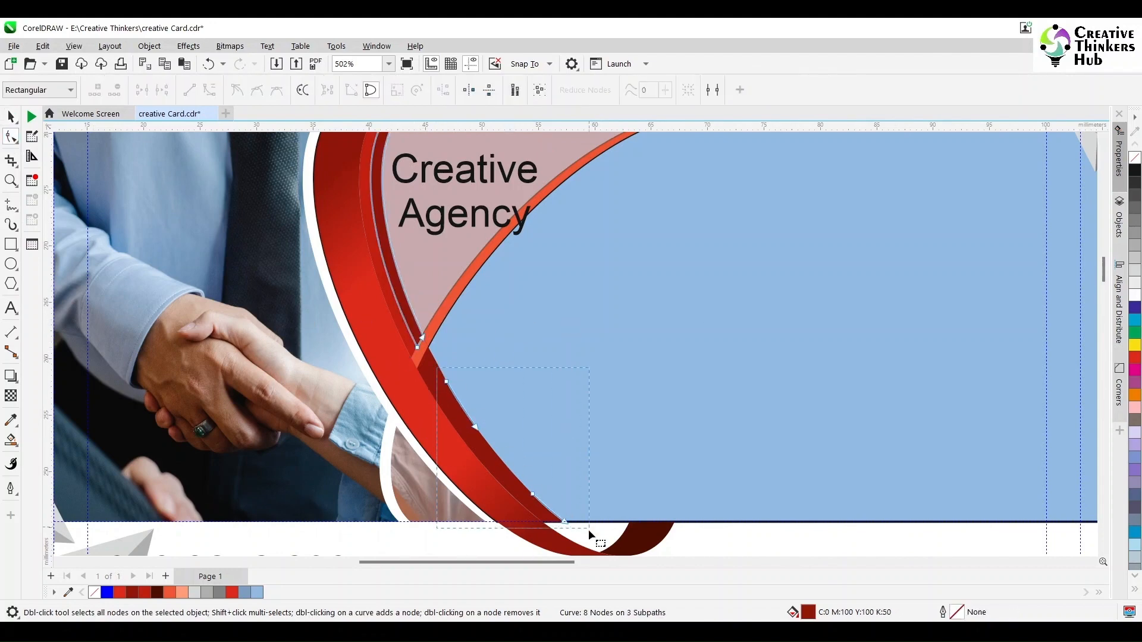
click(588, 531)
click(11, 116)
click(415, 357)
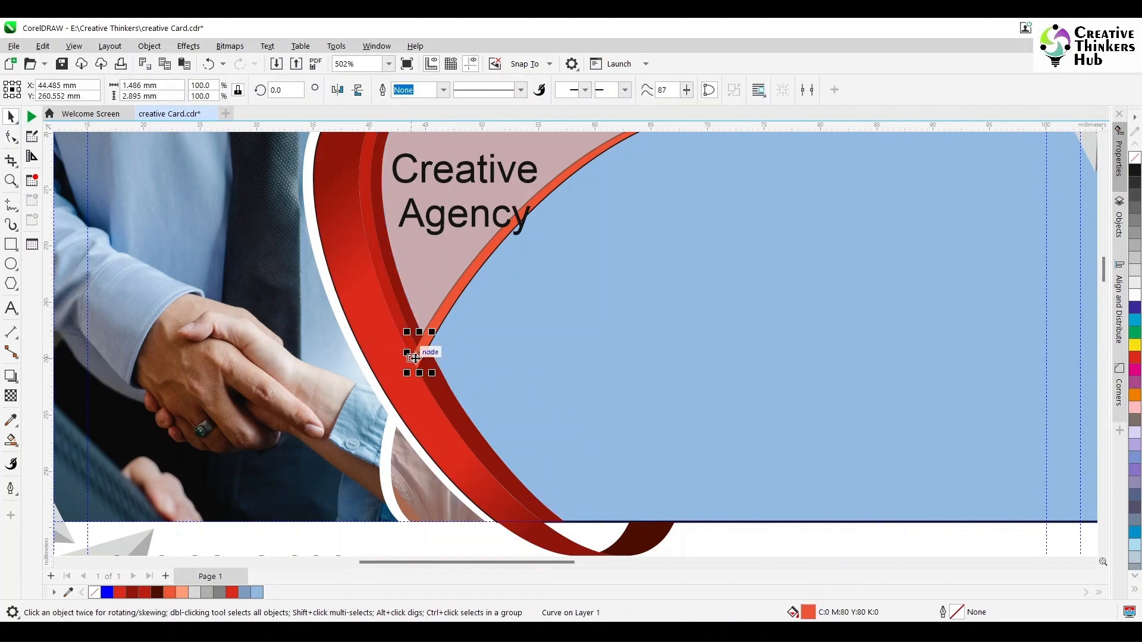
shift+click(441, 322)
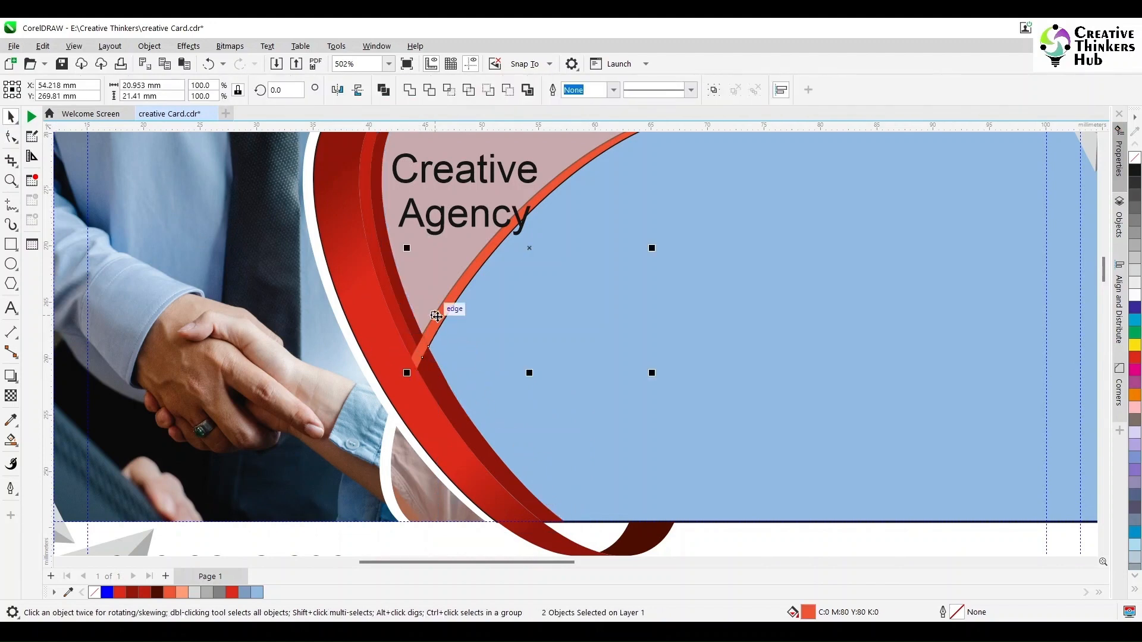
click(409, 91)
Delete the stray nodes along the strip junction, inner diagonal edge and stray segment.
scroll(416, 349, up, 5)
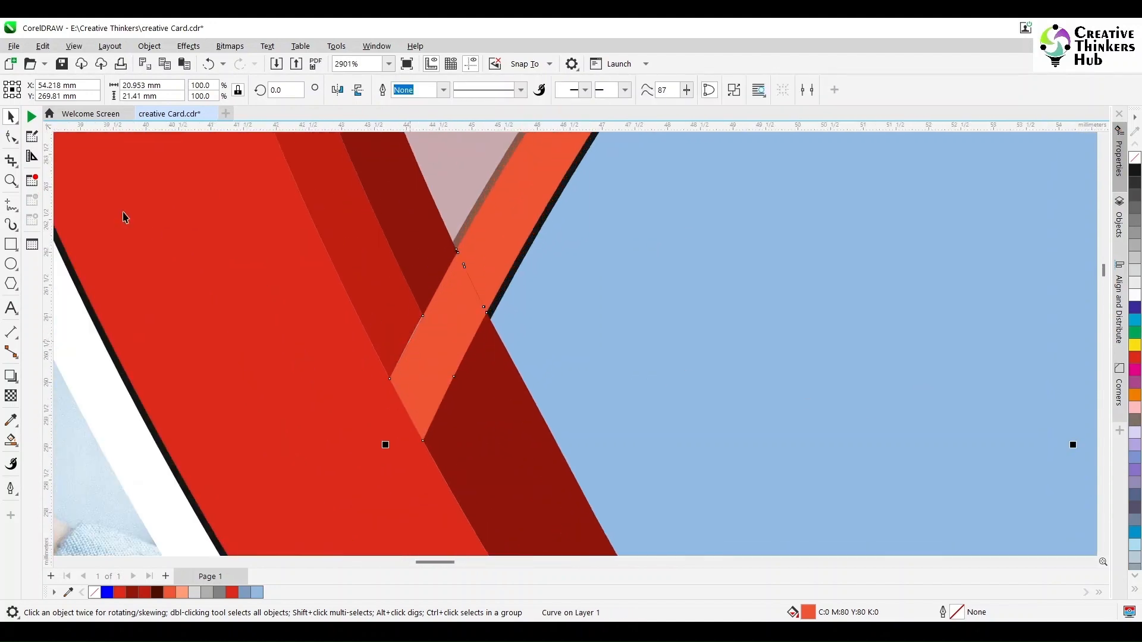
click(10, 137)
scroll(476, 283, up, 2)
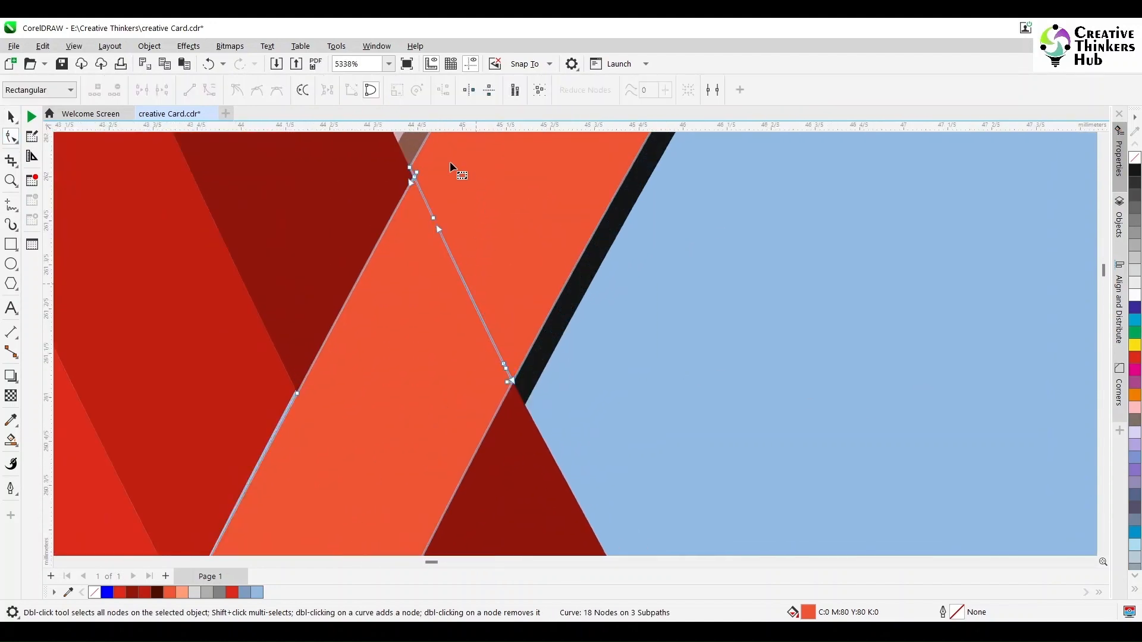
drag(450, 162, 411, 208)
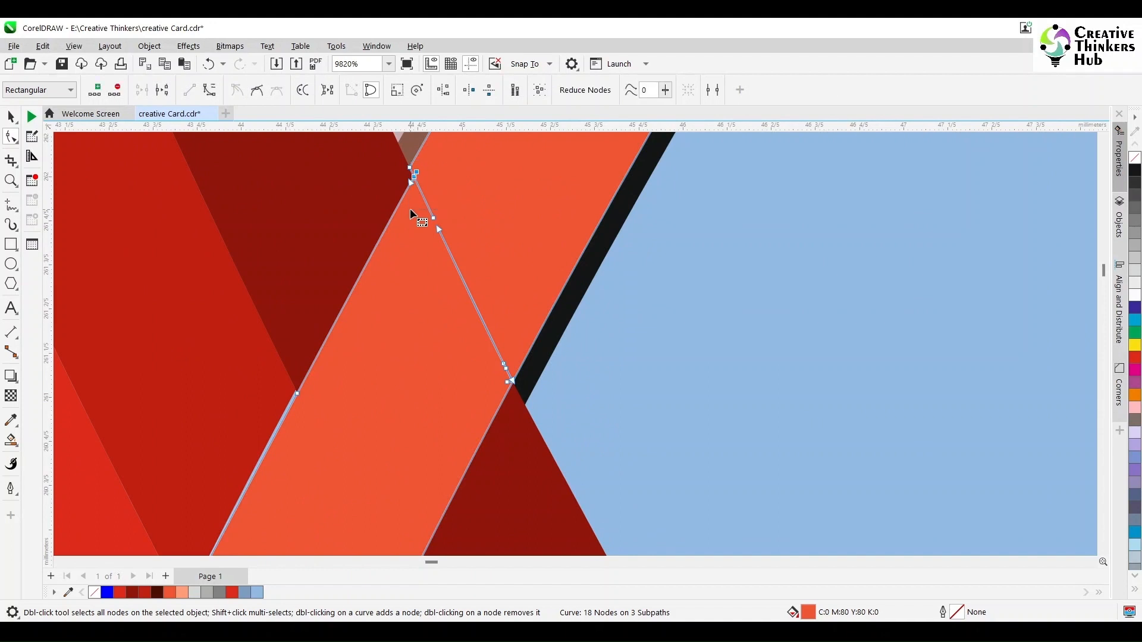
key(Delete)
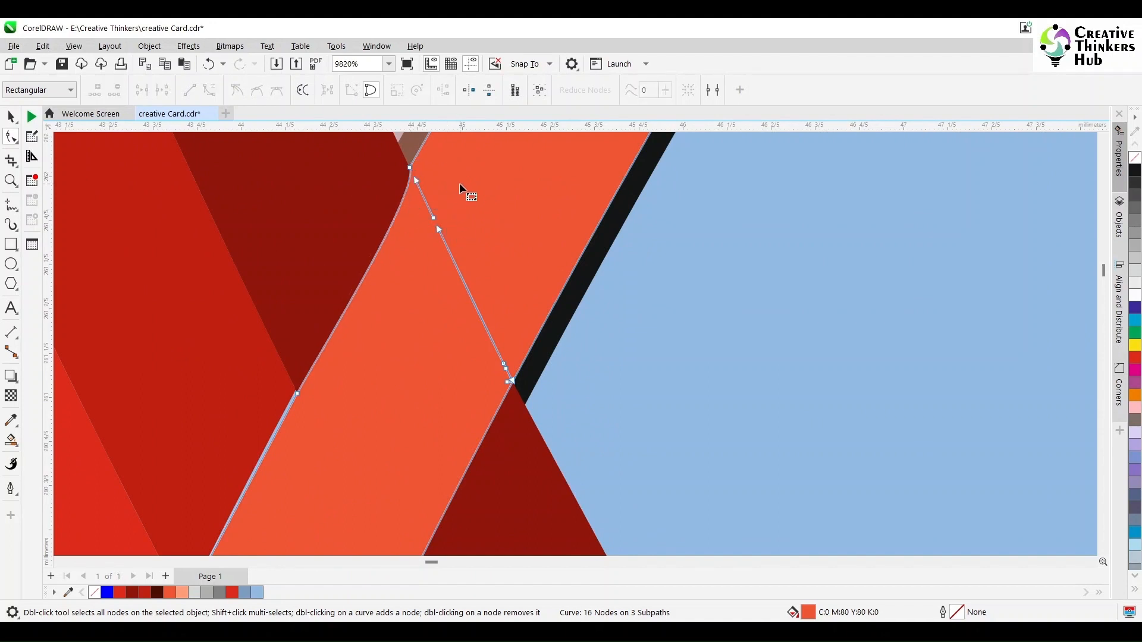
key(ctrl+z)
drag(459, 181, 420, 269)
key(Delete)
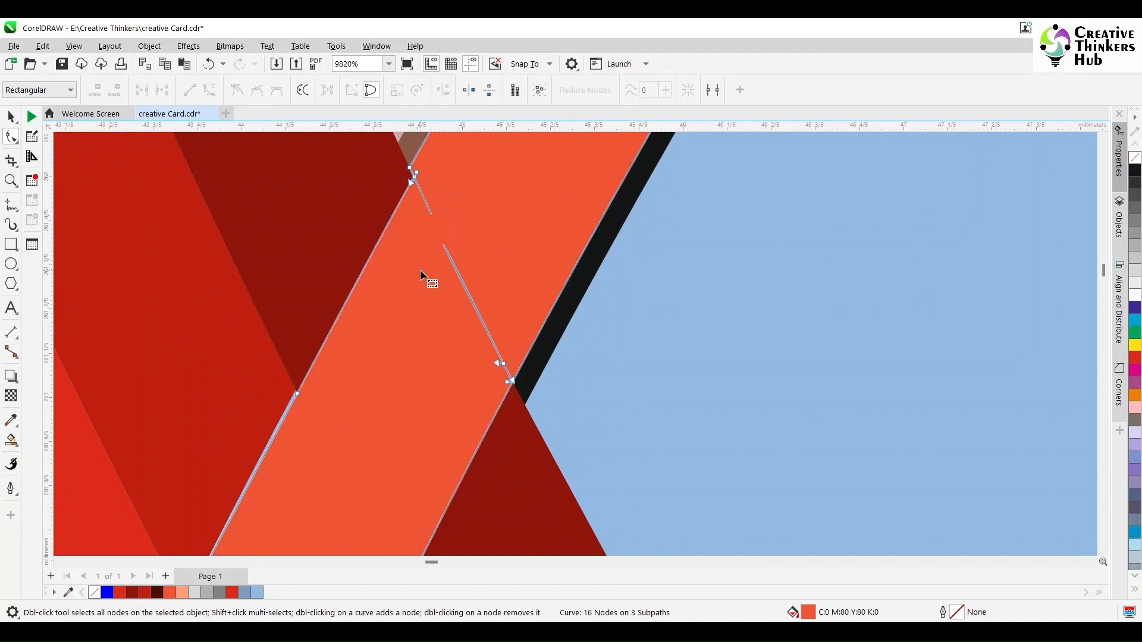
drag(483, 367, 481, 373)
key(Delete)
click(511, 383)
key(Delete)
Remove the extra nodes at the strip's top corner.
scroll(434, 234, up, 3)
scroll(434, 234, down, 4)
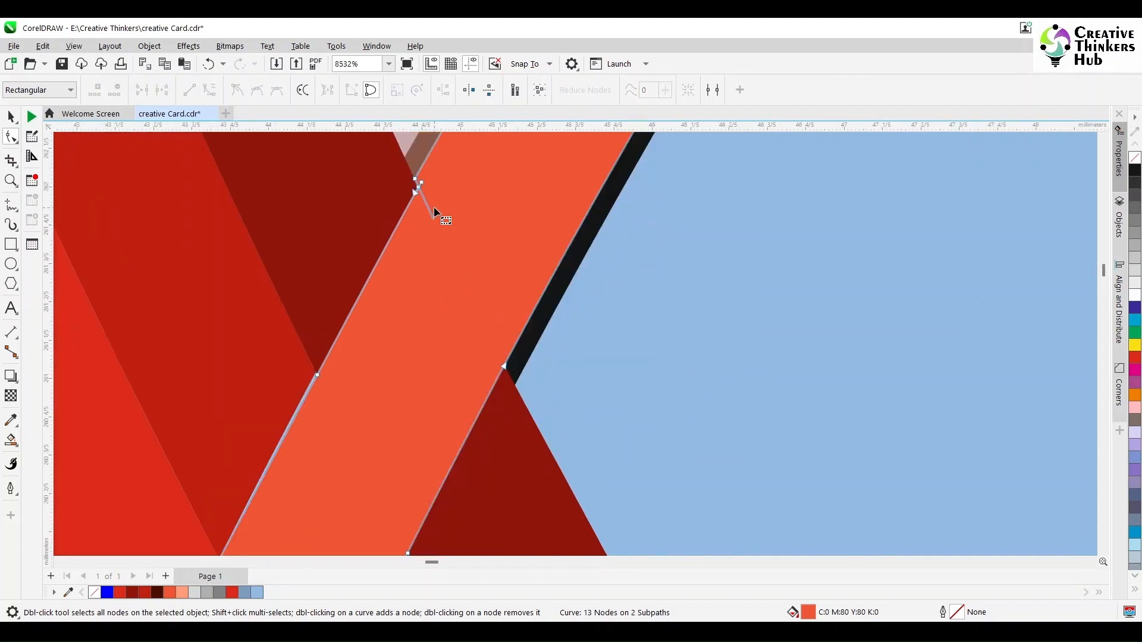
scroll(434, 206, up, 4)
click(404, 161)
key(Delete)
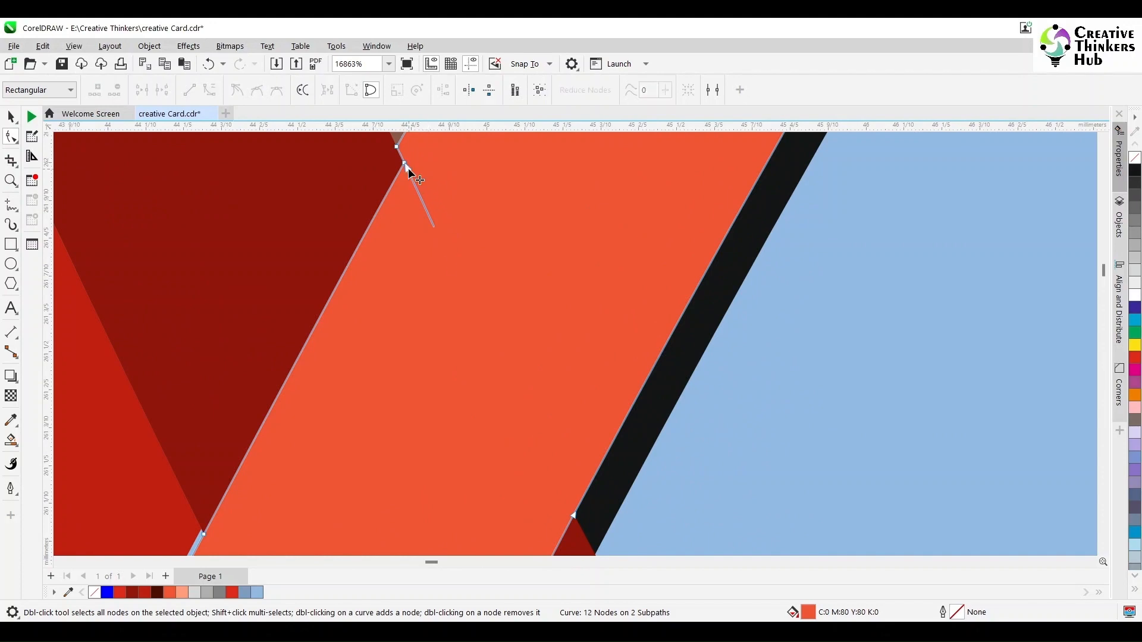
click(408, 168)
key(Delete)
Straighten the segment at the strip's lower tip and delete its extra node.
scroll(408, 328, down, 7)
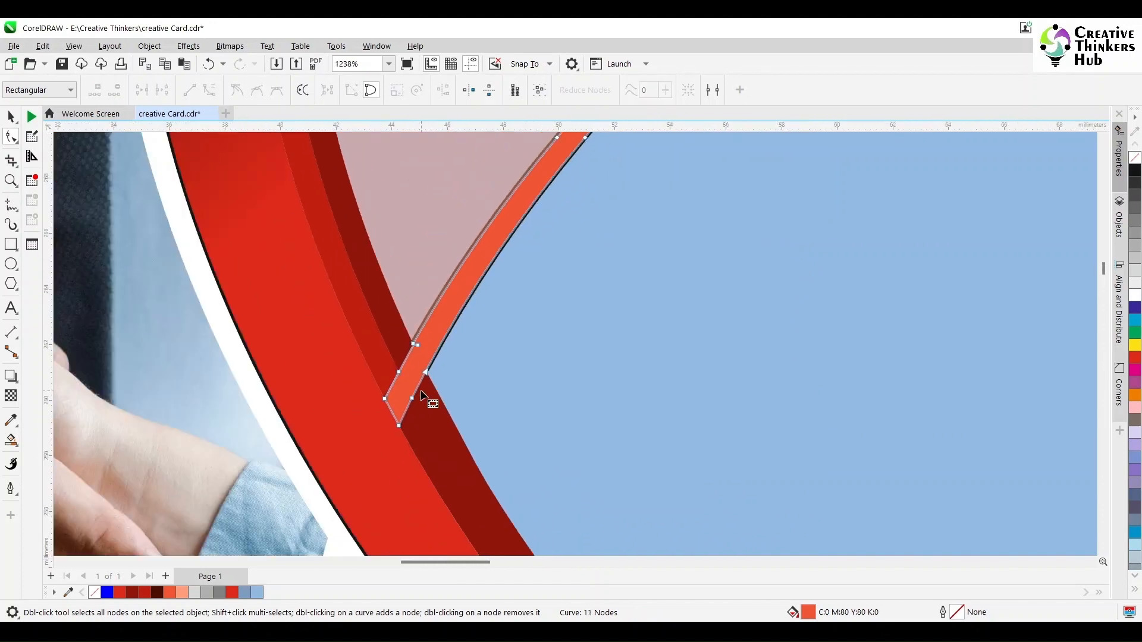
scroll(463, 421, up, 2)
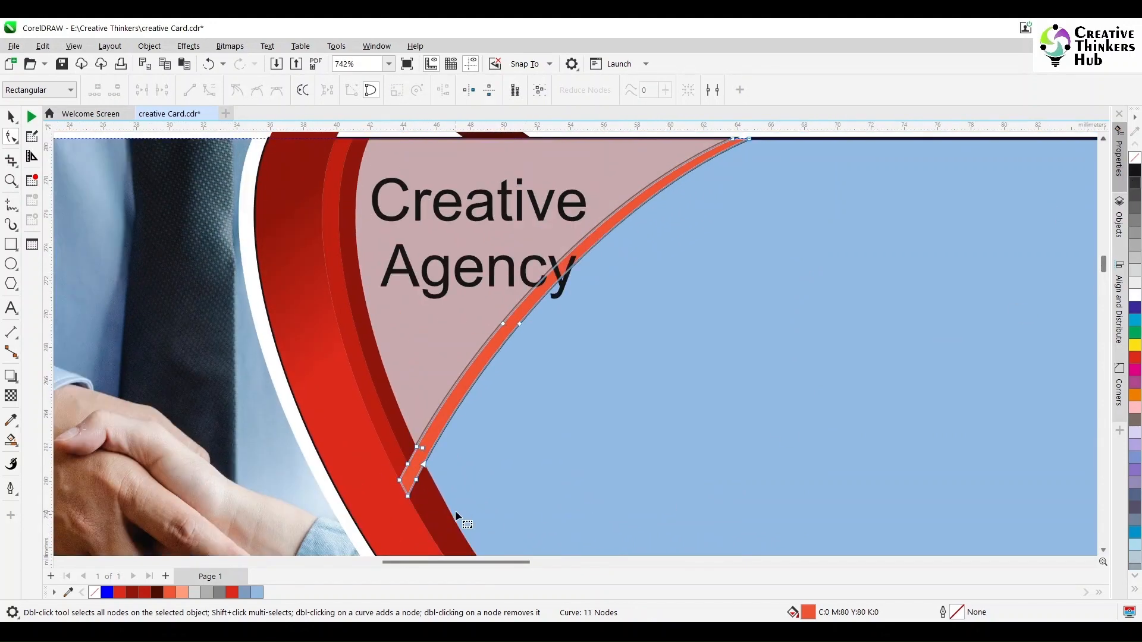
click(423, 446)
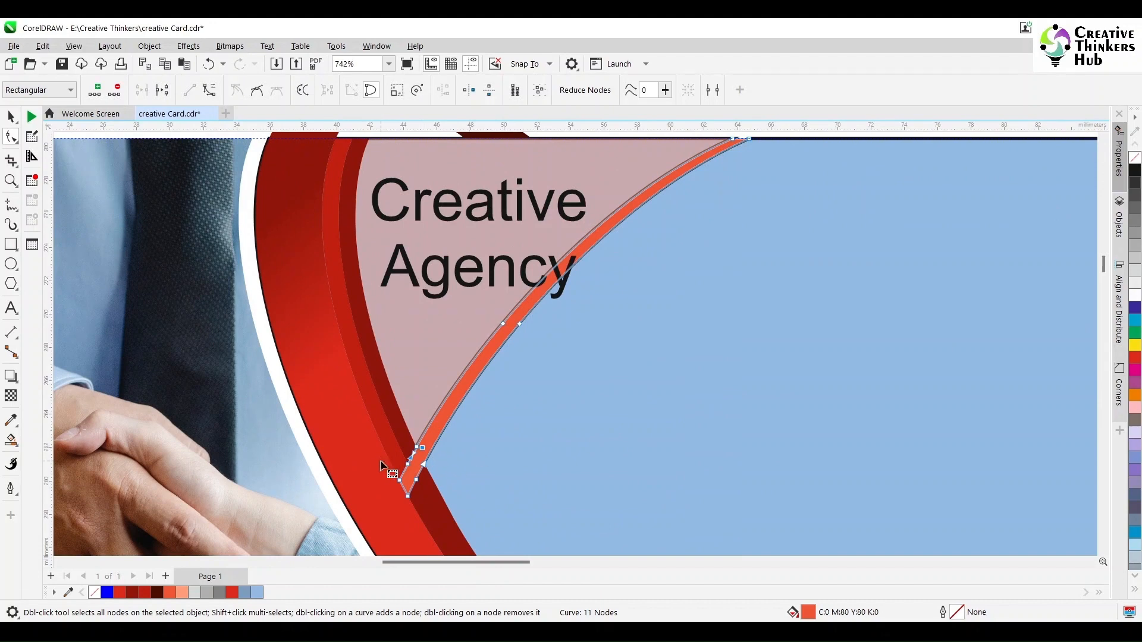
scroll(569, 452, up, 2)
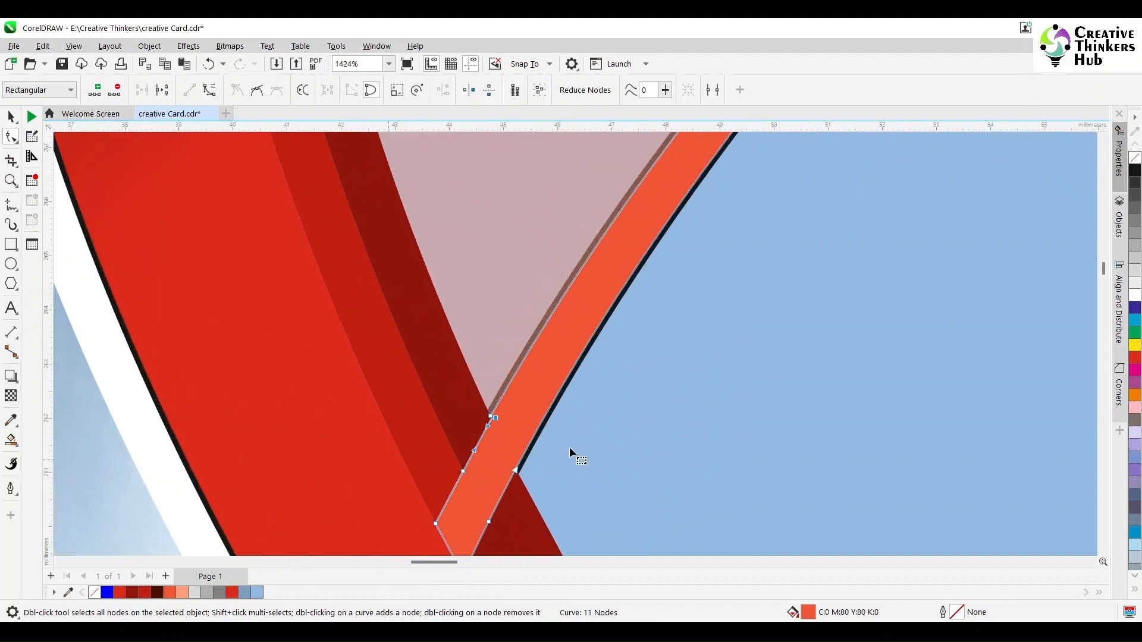
click(478, 442)
click(189, 90)
click(463, 472)
key(Delete)
scroll(494, 470, down, 2)
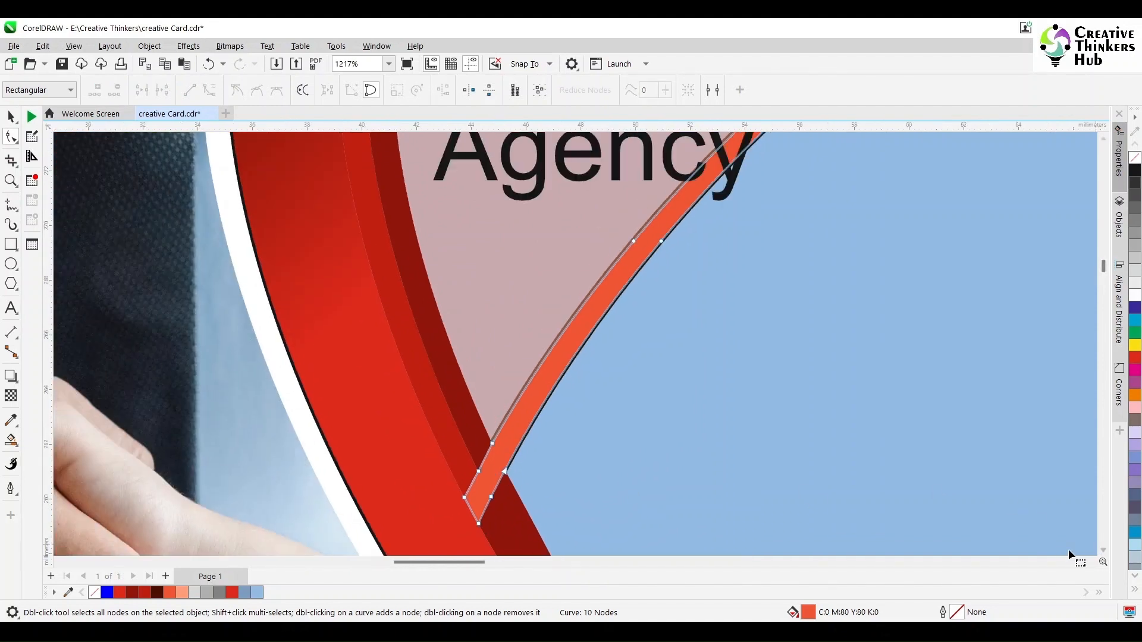
Trim the orange strip out of the blue panel, then delete the strip.
key(space)
click(458, 460)
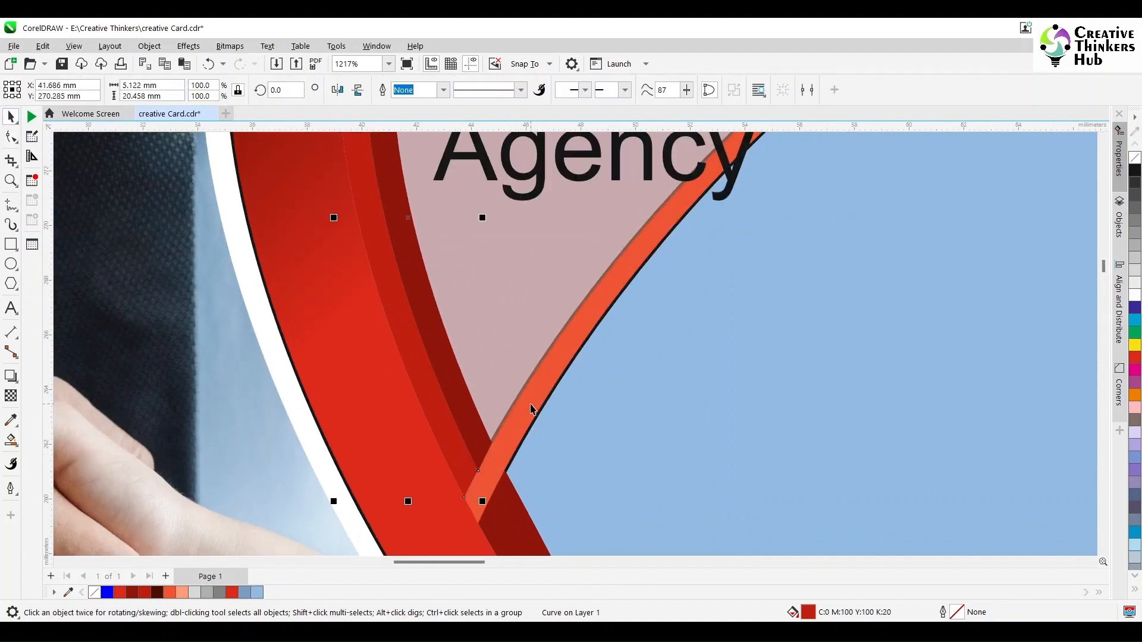
click(467, 421)
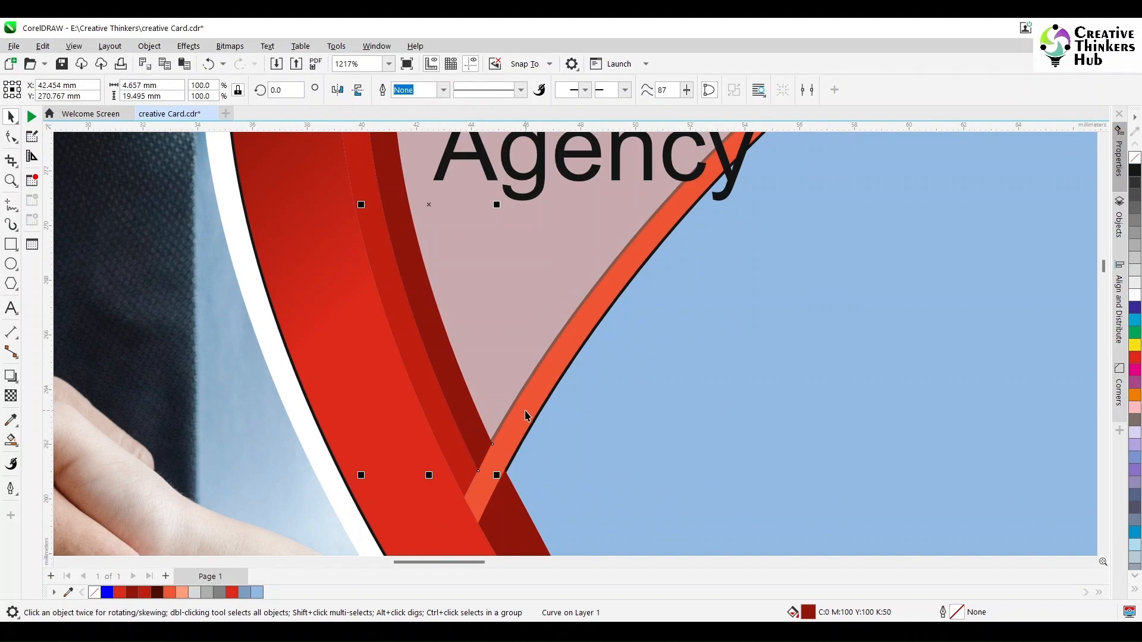
click(526, 411)
shift+click(506, 521)
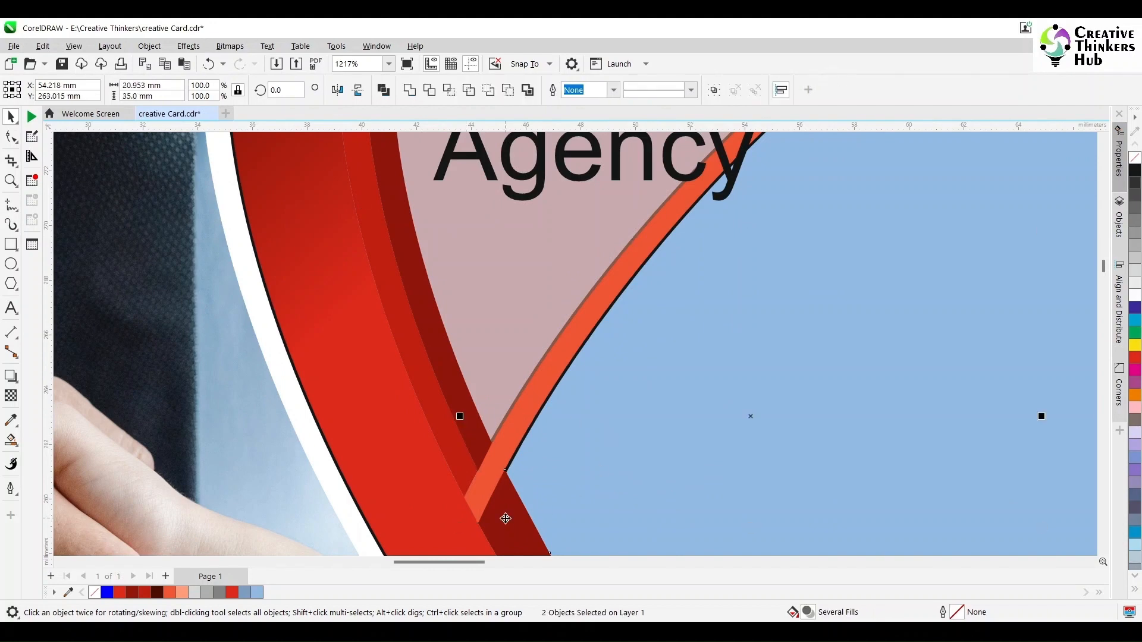
click(429, 90)
click(619, 388)
click(523, 420)
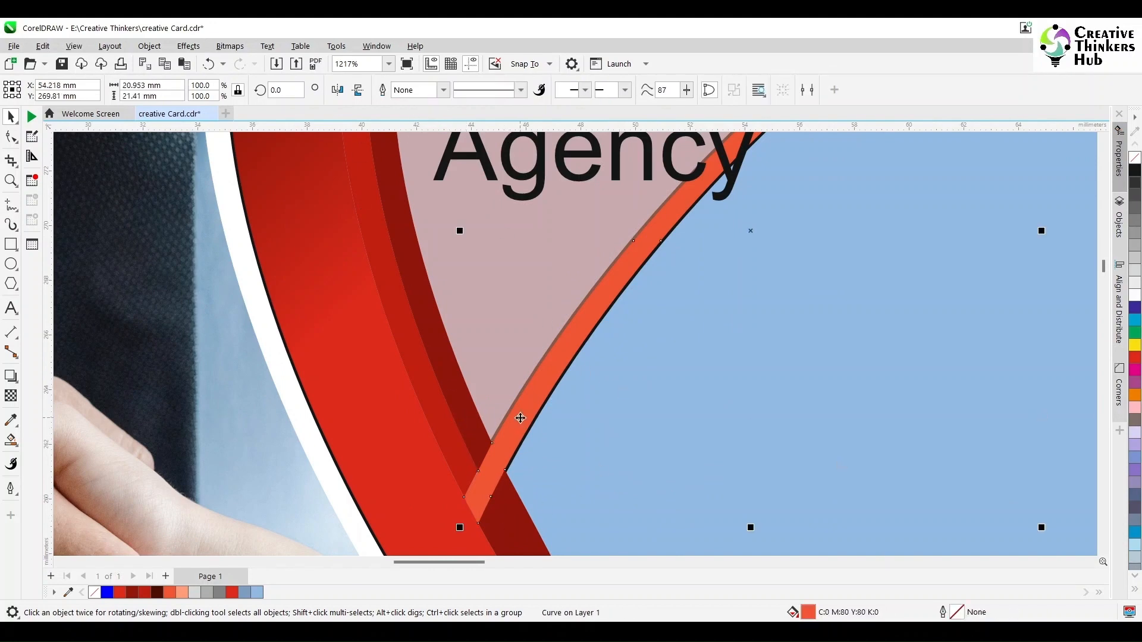
key(Delete)
scroll(520, 418, down, 4)
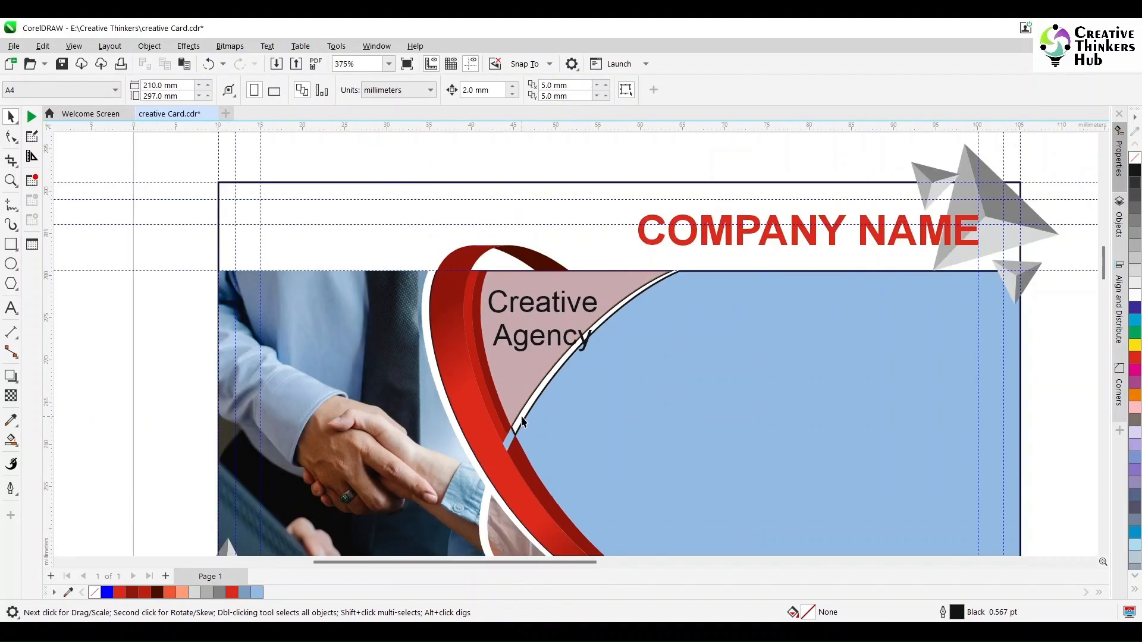
Restore the orange strip, trim it from the blue panel again, delete it and deselect.
click(520, 415)
drag(1102, 266, 1103, 274)
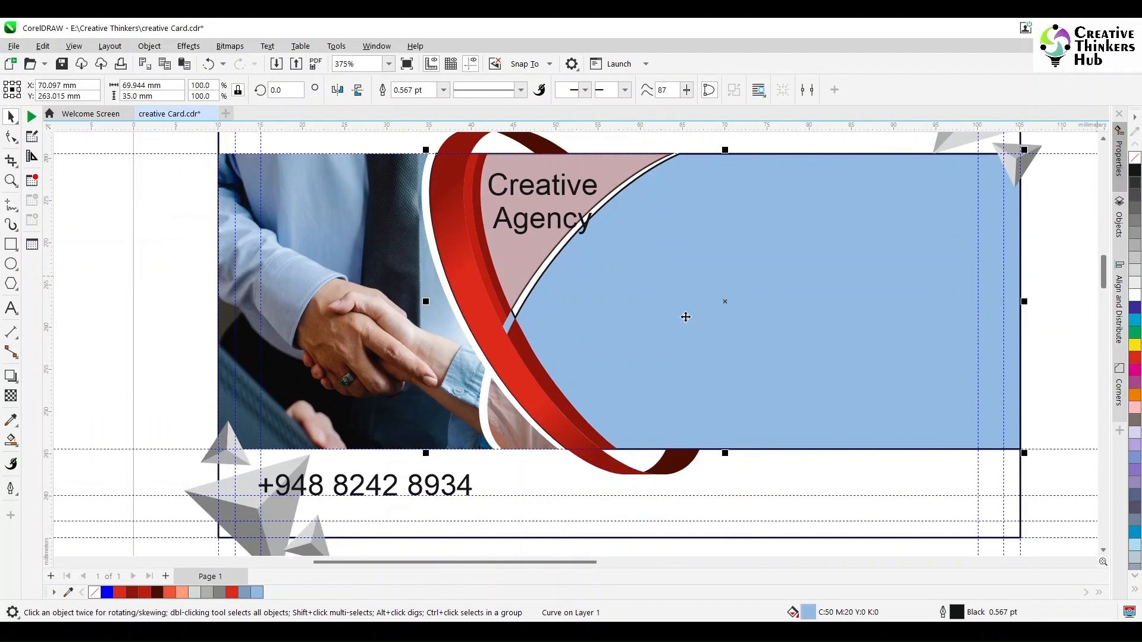
key(ctrl+z)
click(1060, 241)
click(523, 290)
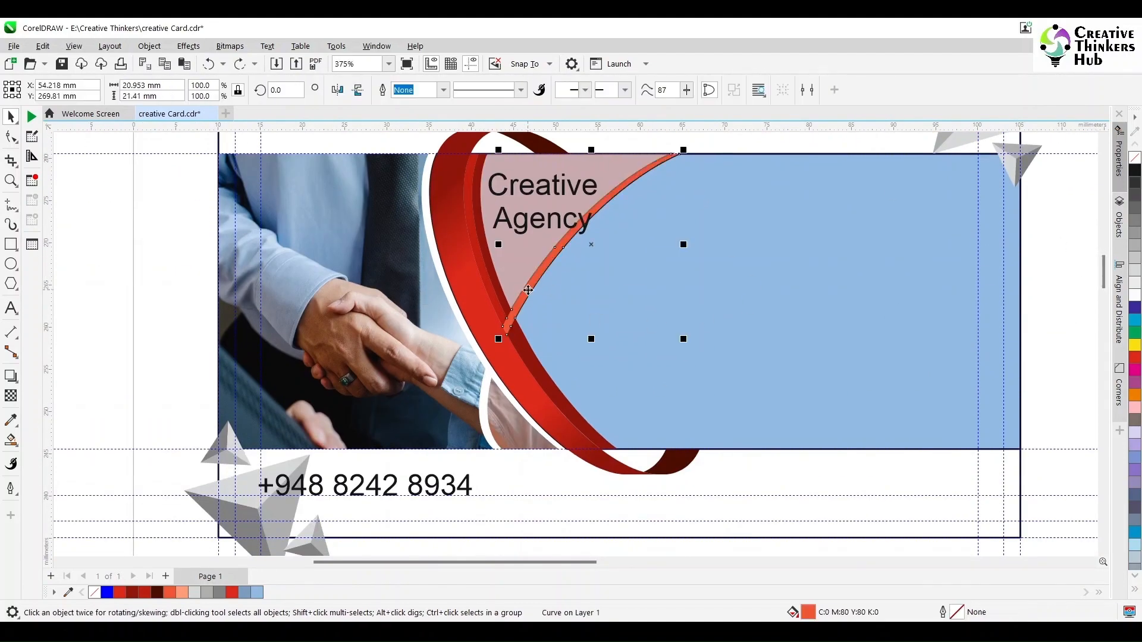
shift+click(638, 318)
click(429, 89)
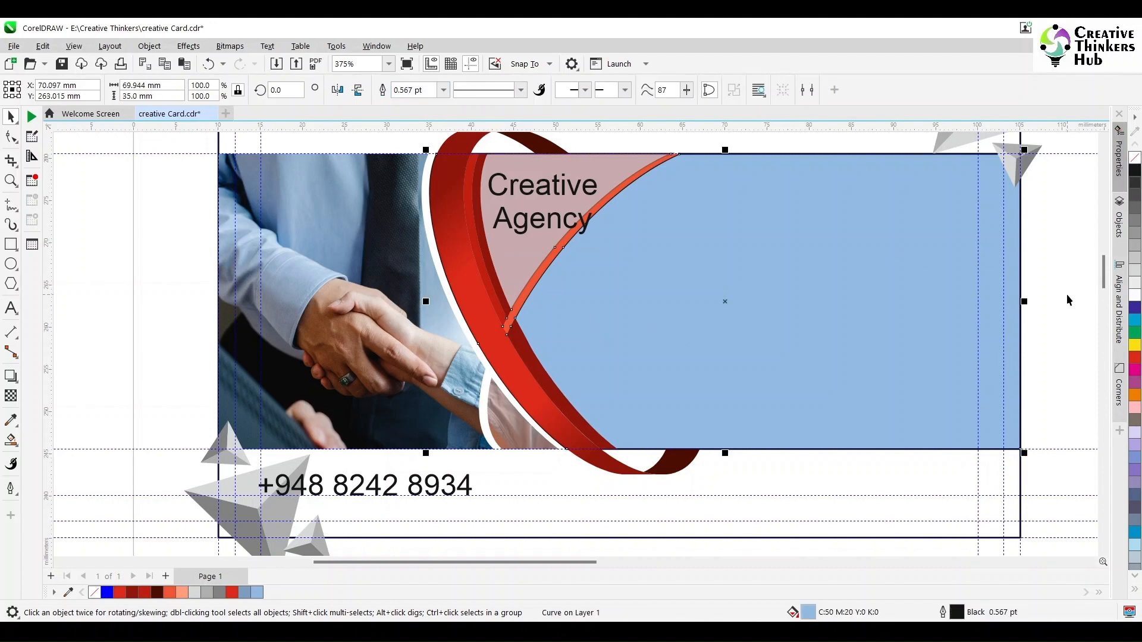
click(515, 314)
key(Delete)
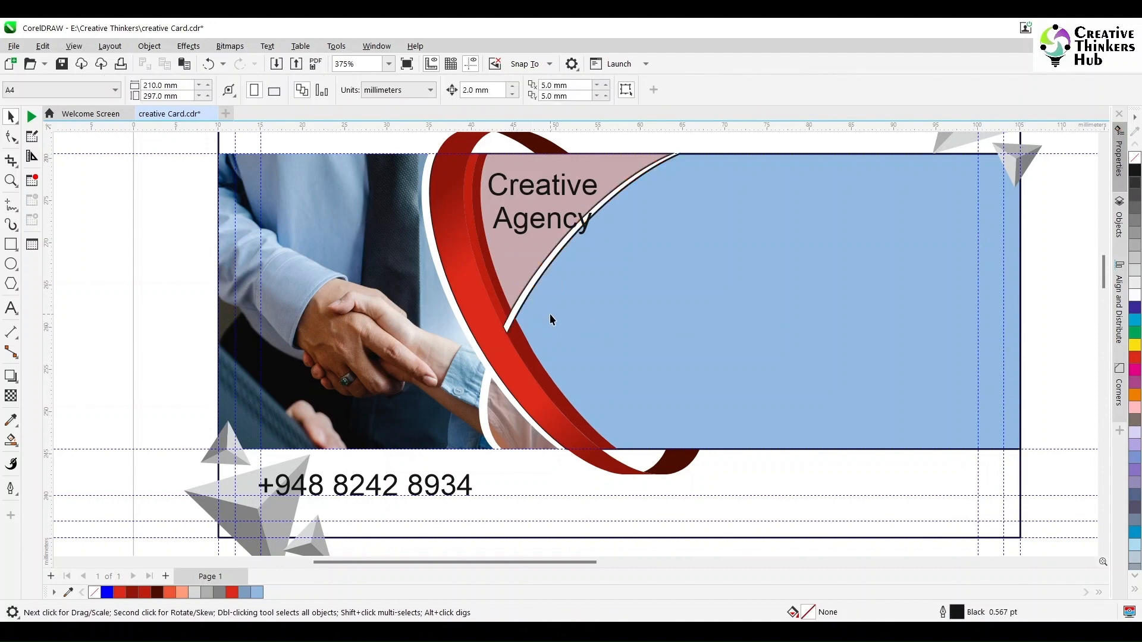
click(550, 315)
click(1086, 191)
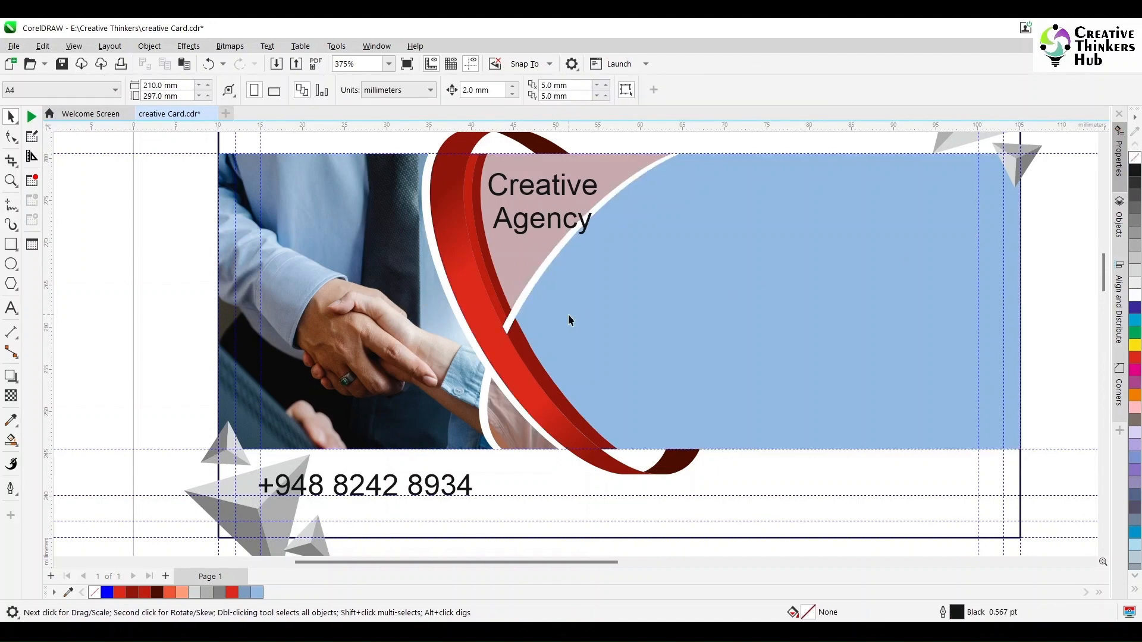
scroll(569, 314, down, 1)
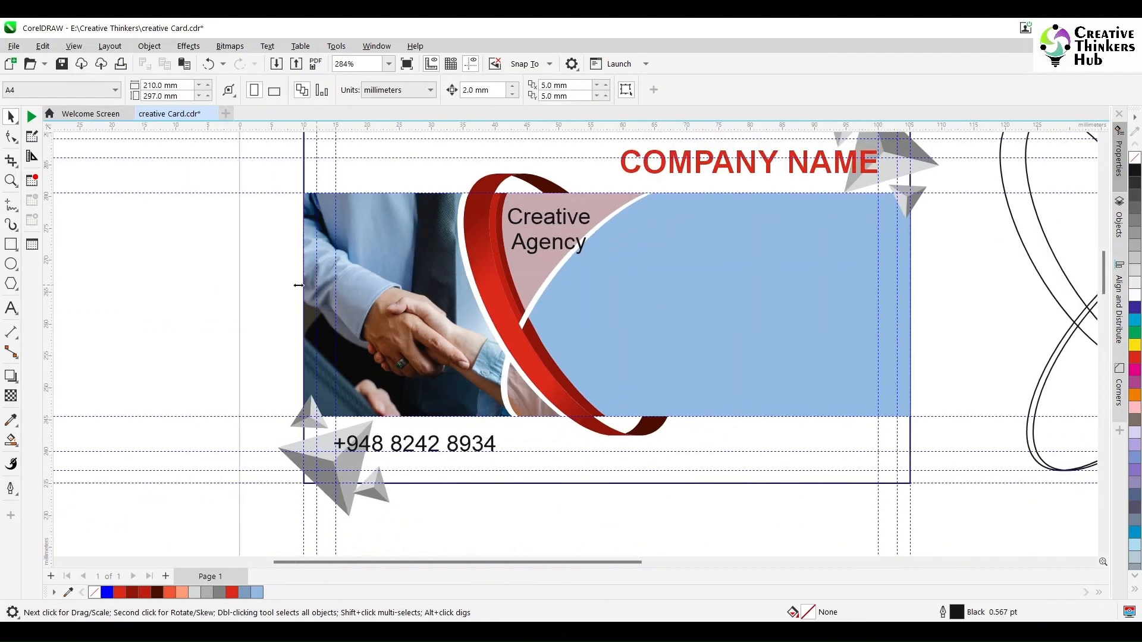
Drop a copy of COMPANY NAME down into the blue panel.
click(10, 308)
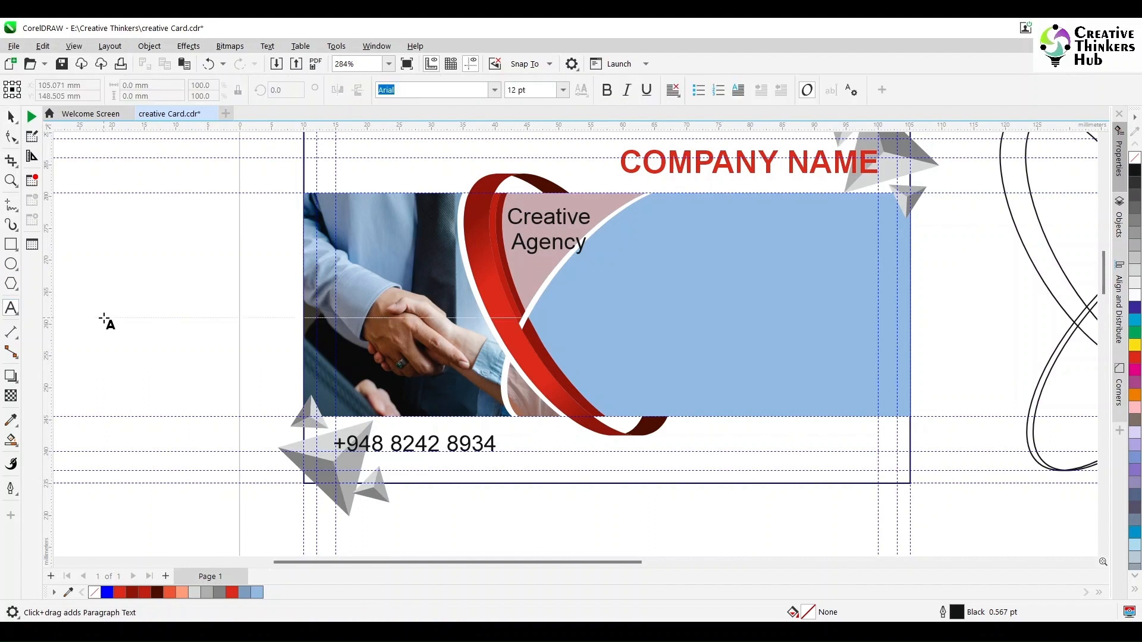
click(11, 117)
click(791, 169)
drag(791, 170, 791, 244)
right_click(791, 244)
Change the upper heading's word NAME to LOGO, making it COMPANY LOGO.
click(11, 308)
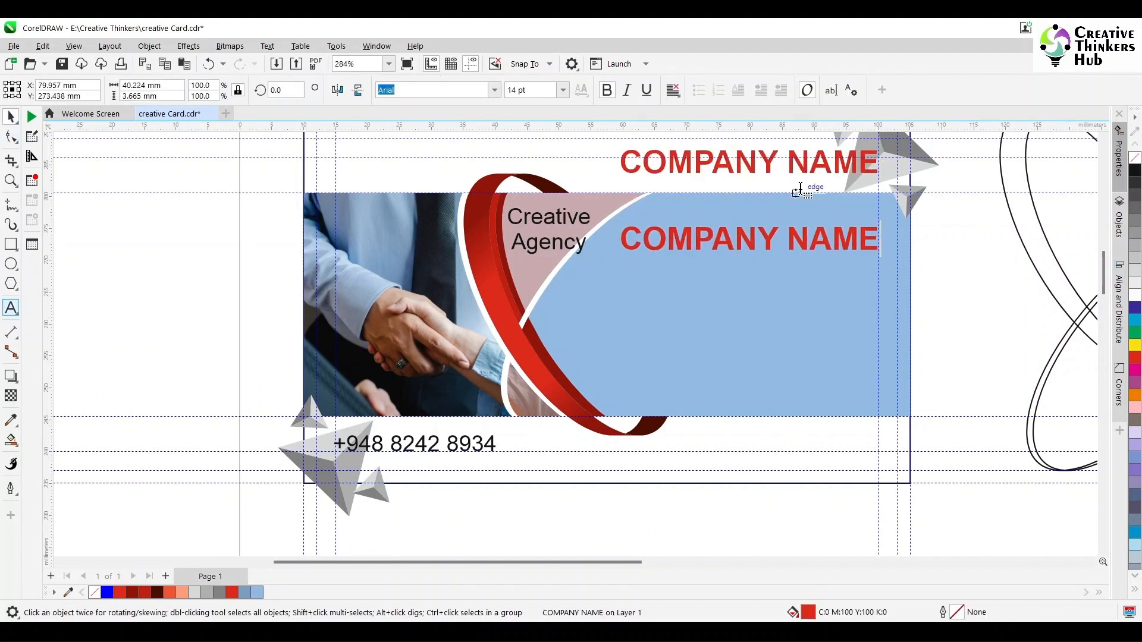
double_click(795, 159)
text(LOGO)
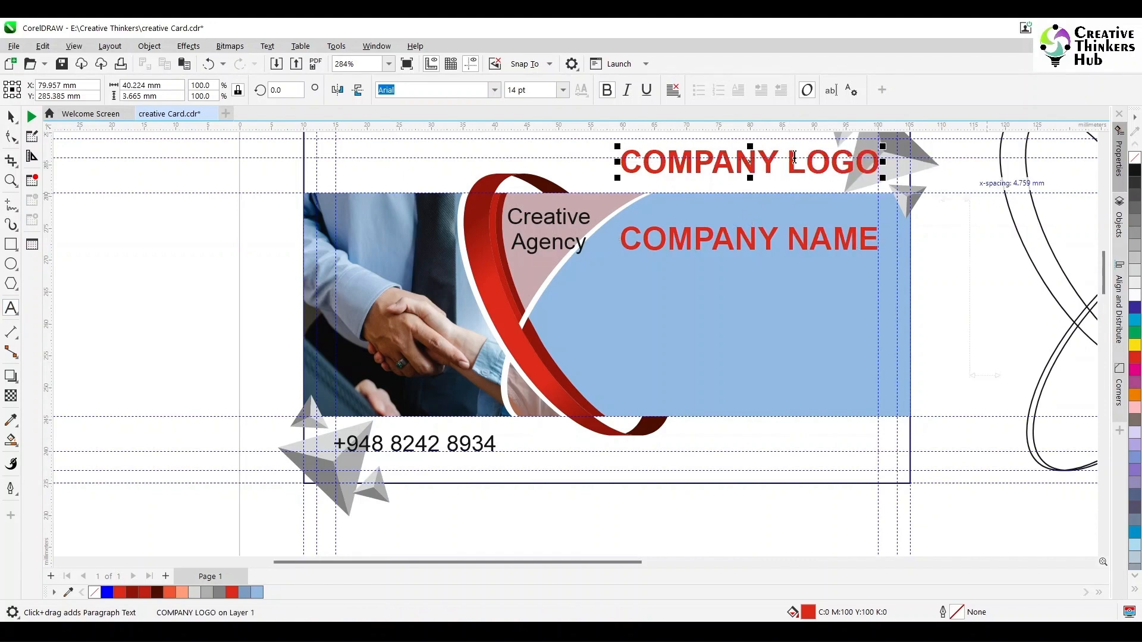
key(ctrl+space)
Set the COMPANY NAME copy to 10 pt and move it up and right in the panel.
click(790, 242)
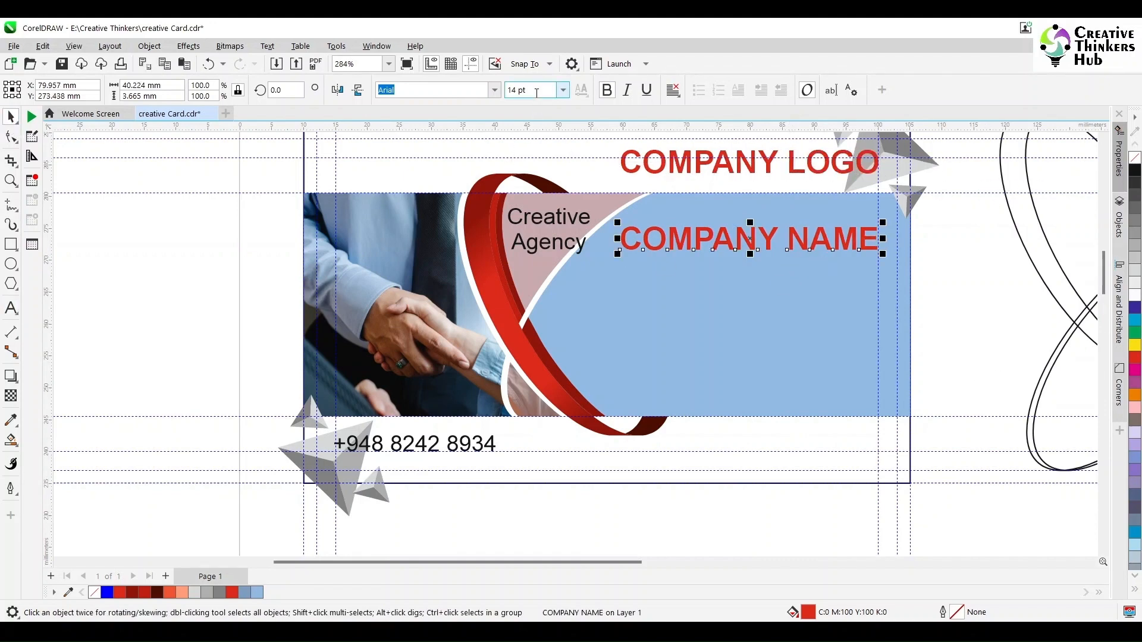
click(510, 91)
text(12)
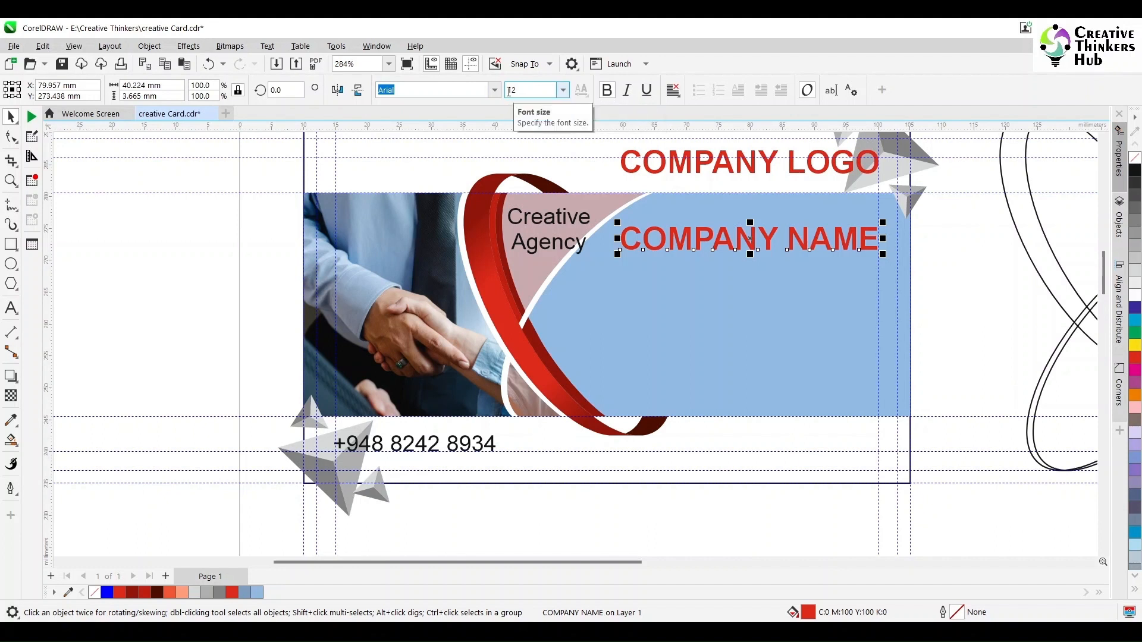
key(BackSpace)
text(2)
key(Return)
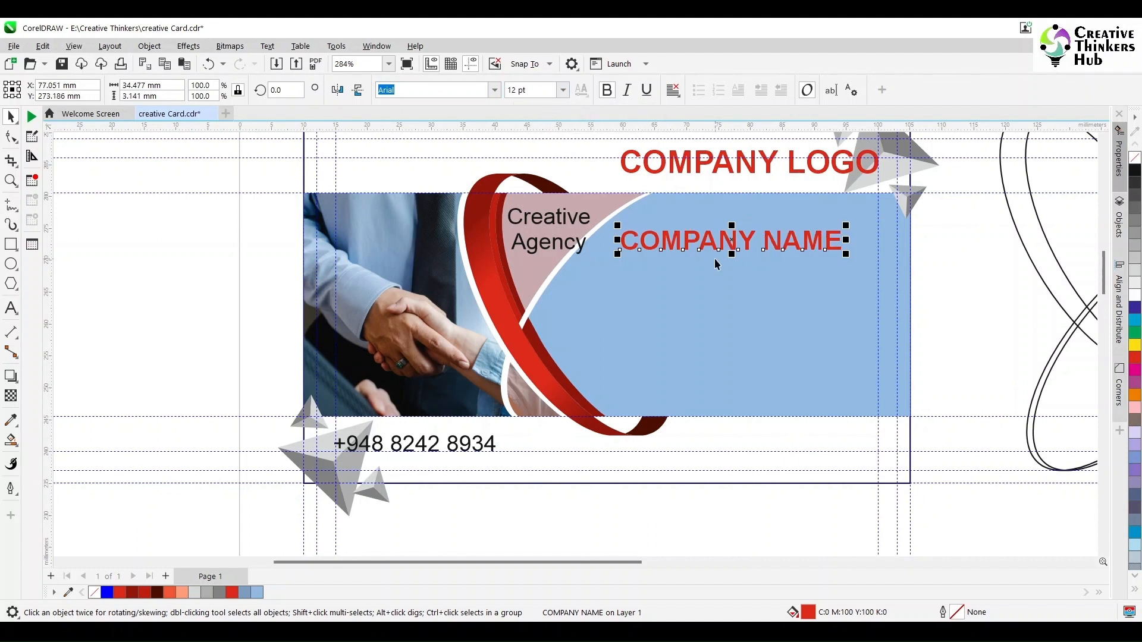
drag(741, 241, 768, 223)
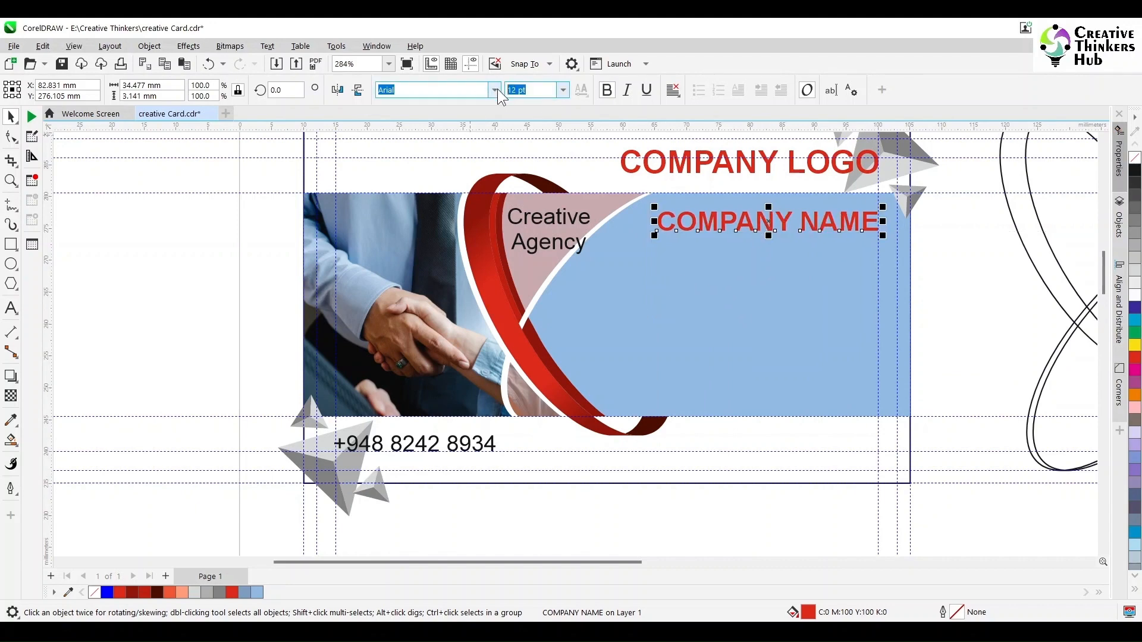
text(10)
key(Return)
Set Creative Agency and the phone number to 9 pt and nudge Creative Agency left.
click(535, 225)
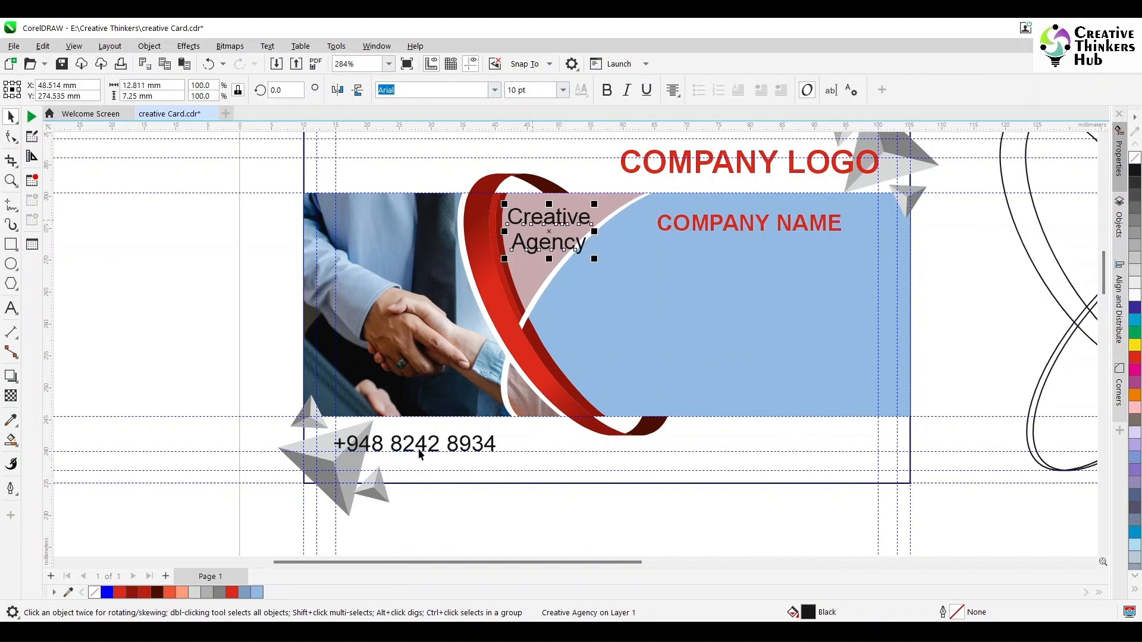
shift+click(420, 454)
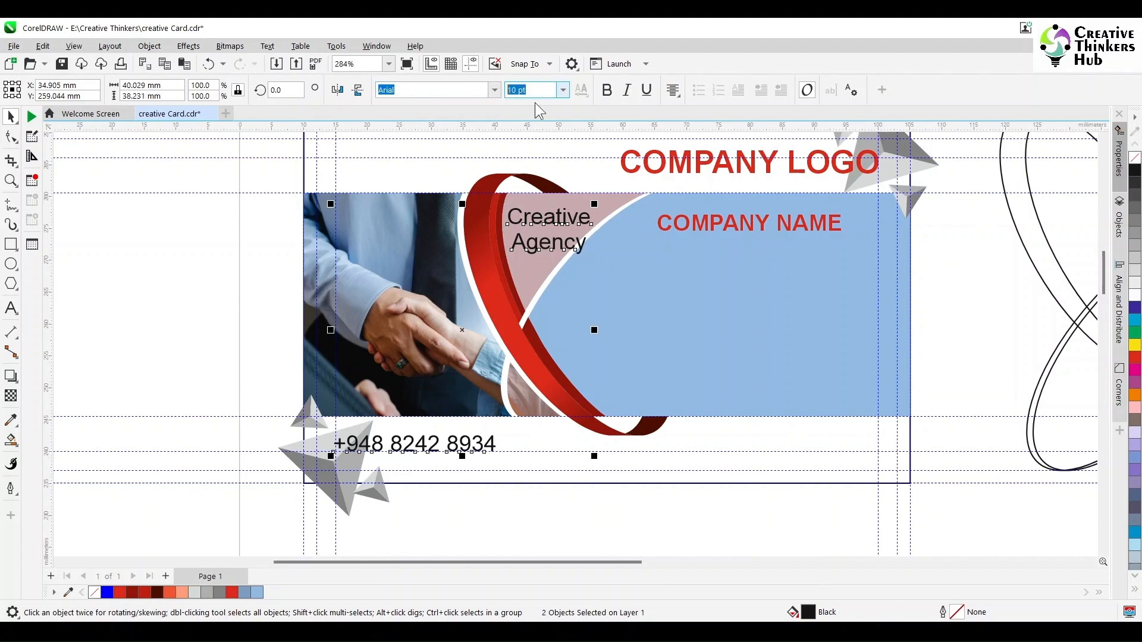
text(9)
key(Return)
click(164, 299)
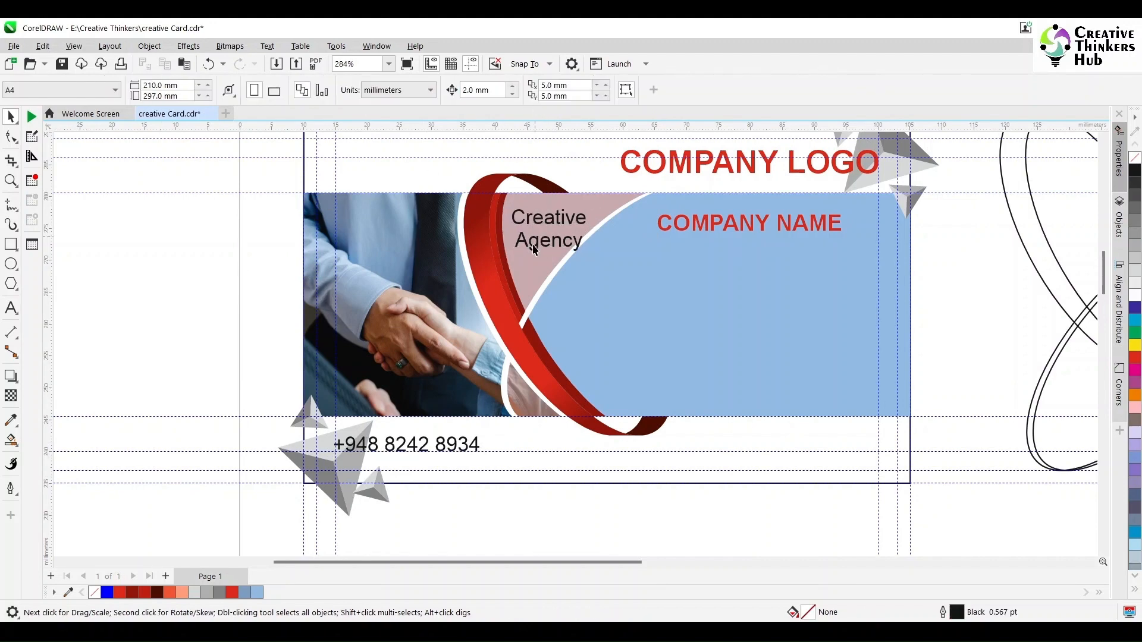
click(536, 246)
drag(548, 238, 545, 225)
Move COMPANY NAME toward the panel's right edge and right-align it.
click(922, 288)
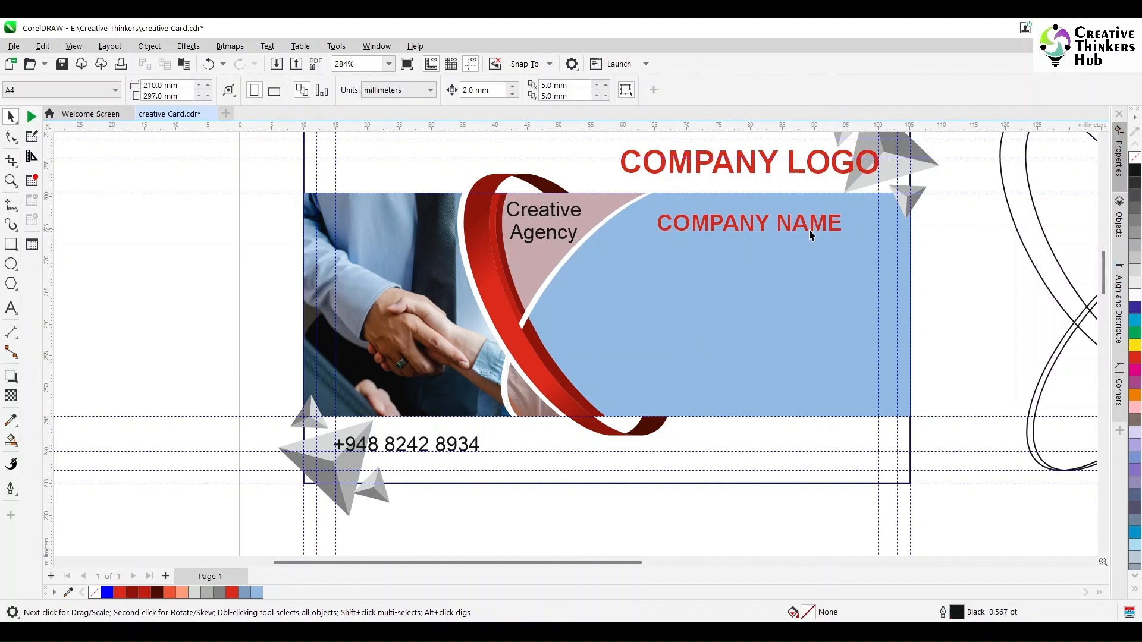
click(809, 230)
drag(809, 230, 841, 229)
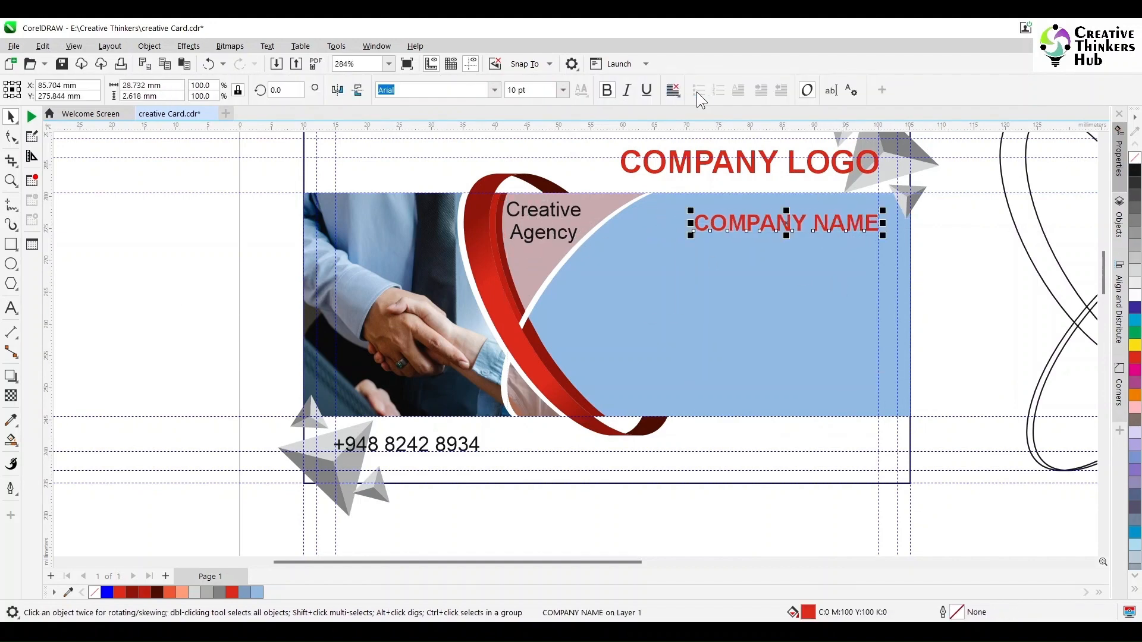
click(679, 89)
click(700, 152)
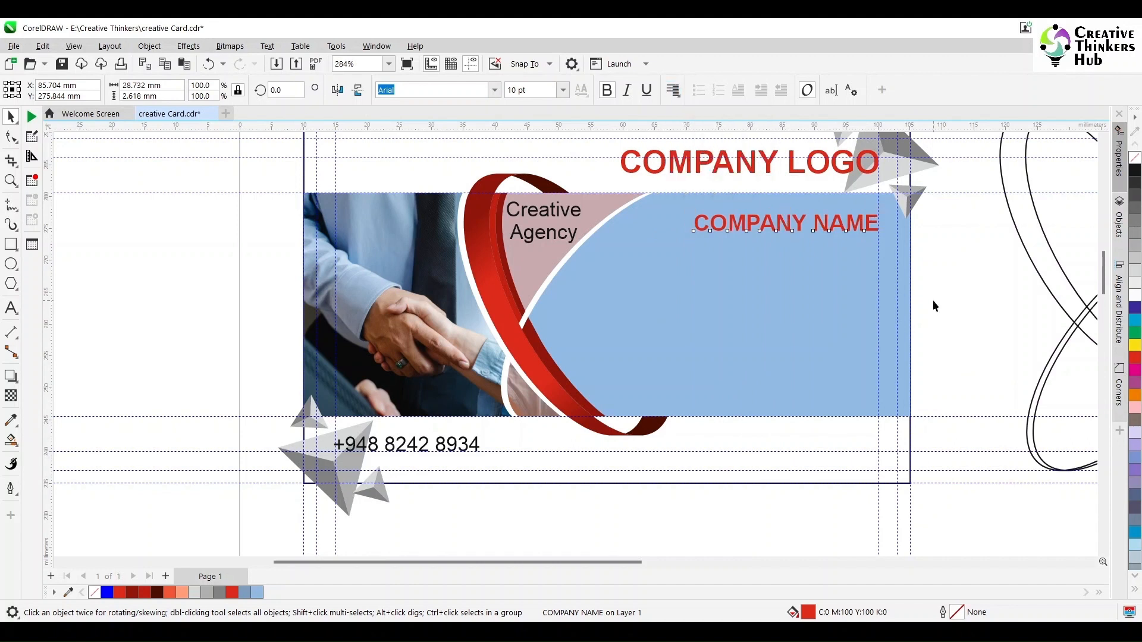
click(797, 221)
Duplicate COMPANY NAME below itself and make COMPANY LOGO and both COMPANY NAME texts black.
drag(797, 229, 798, 265)
click(793, 171)
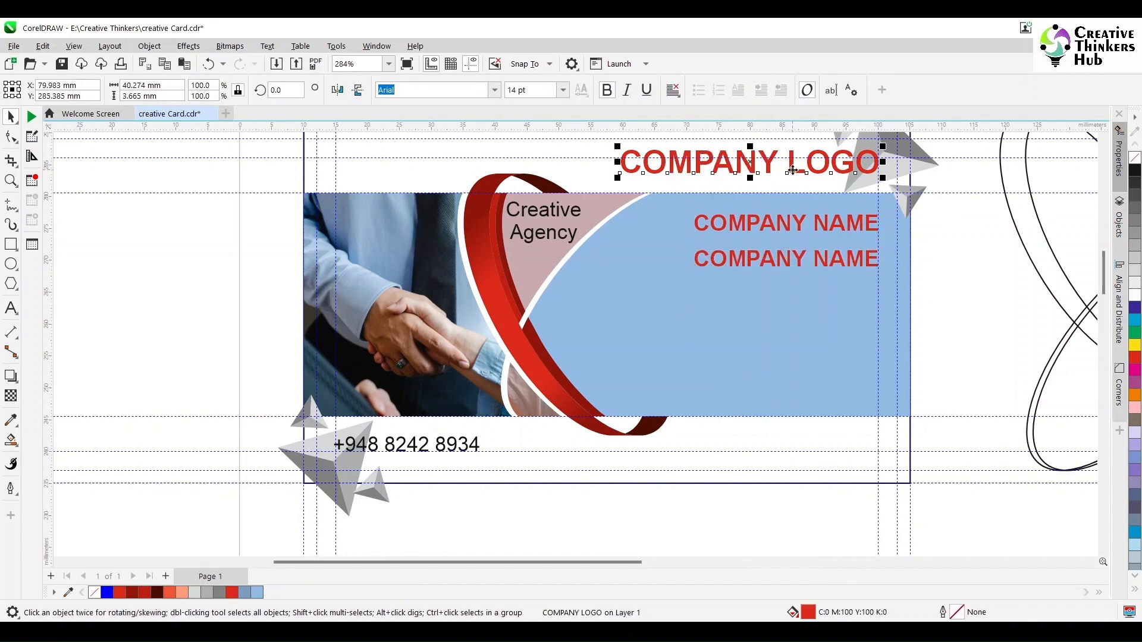
shift+click(803, 219)
shift+click(782, 257)
click(1136, 172)
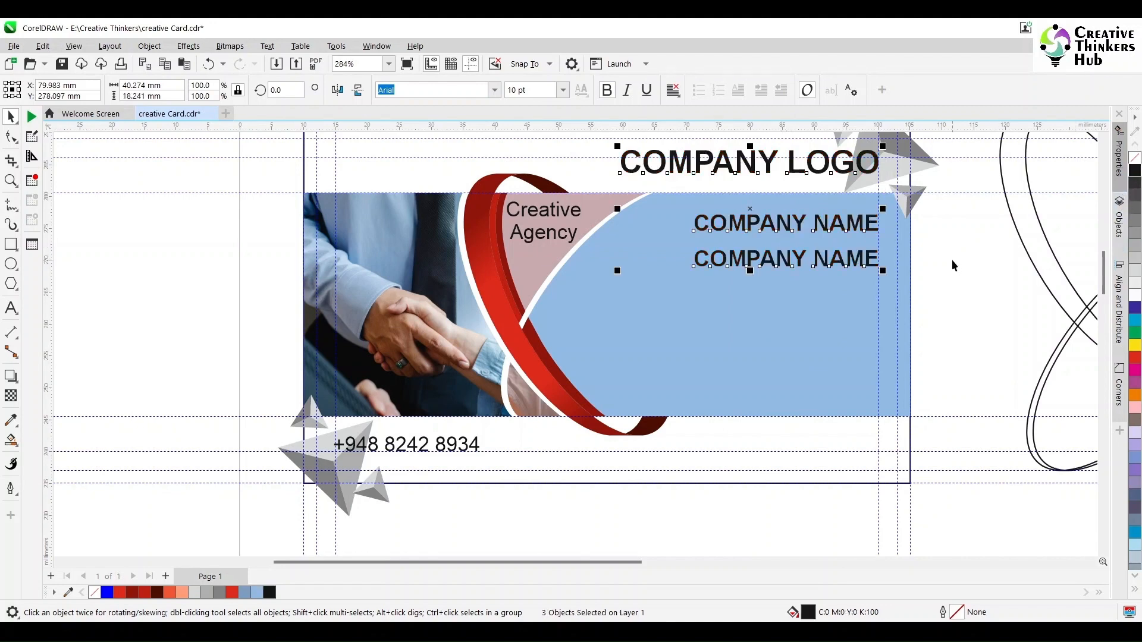
Unbold the lower copy at 9 pt, retype it as the Address lines, and shift it left.
click(954, 260)
click(783, 257)
click(607, 90)
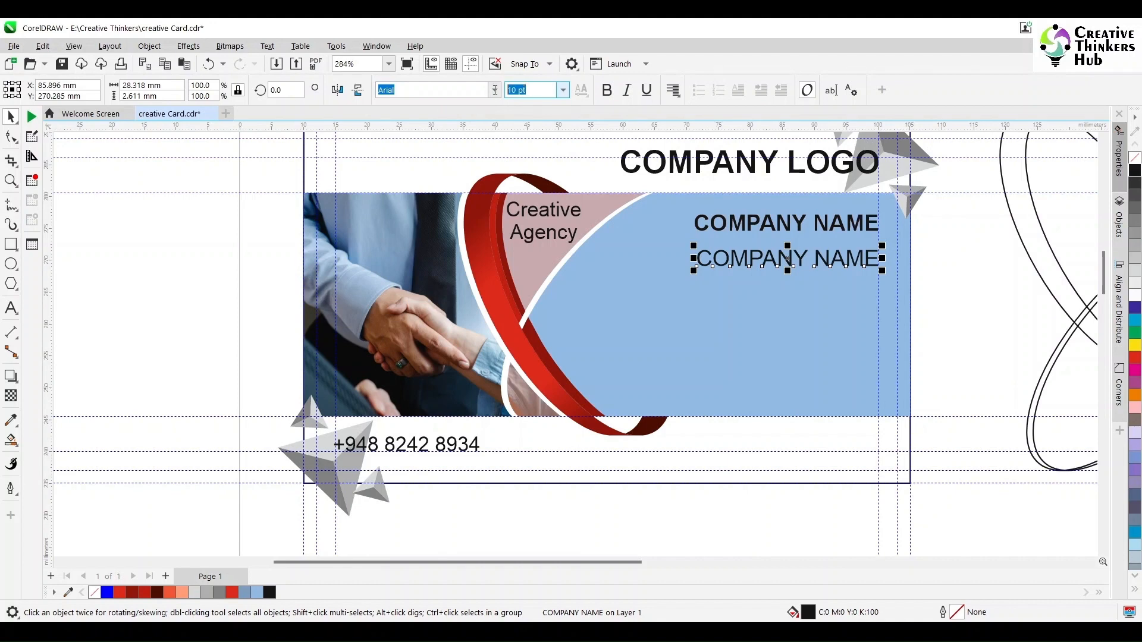
text(9)
key(Return)
click(11, 308)
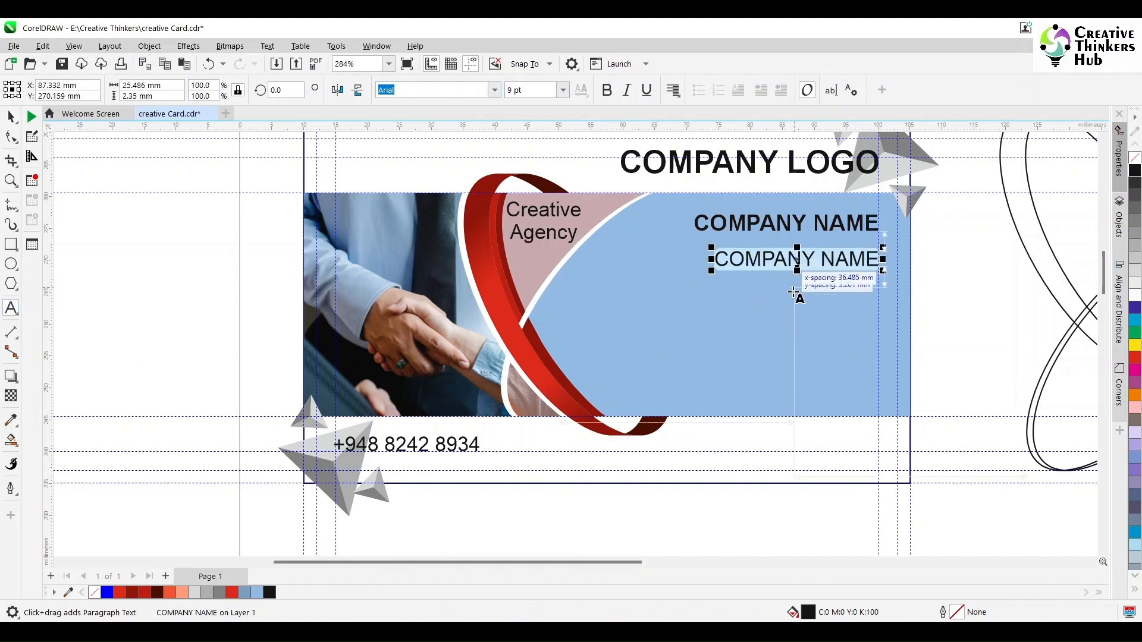
text(Address)
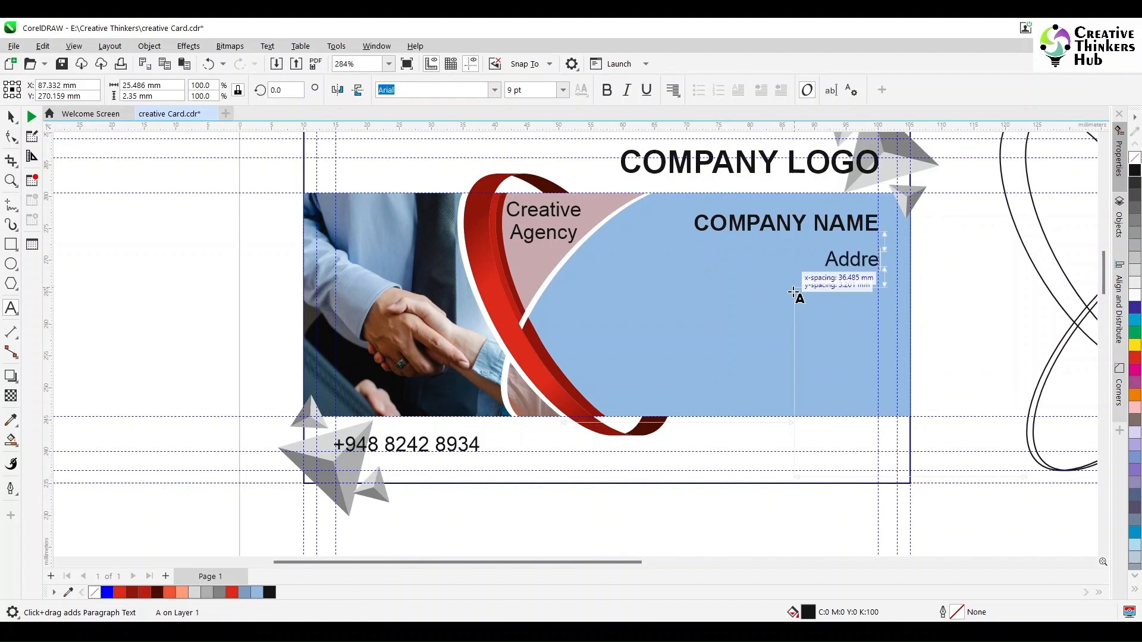
key(ctrl+a)
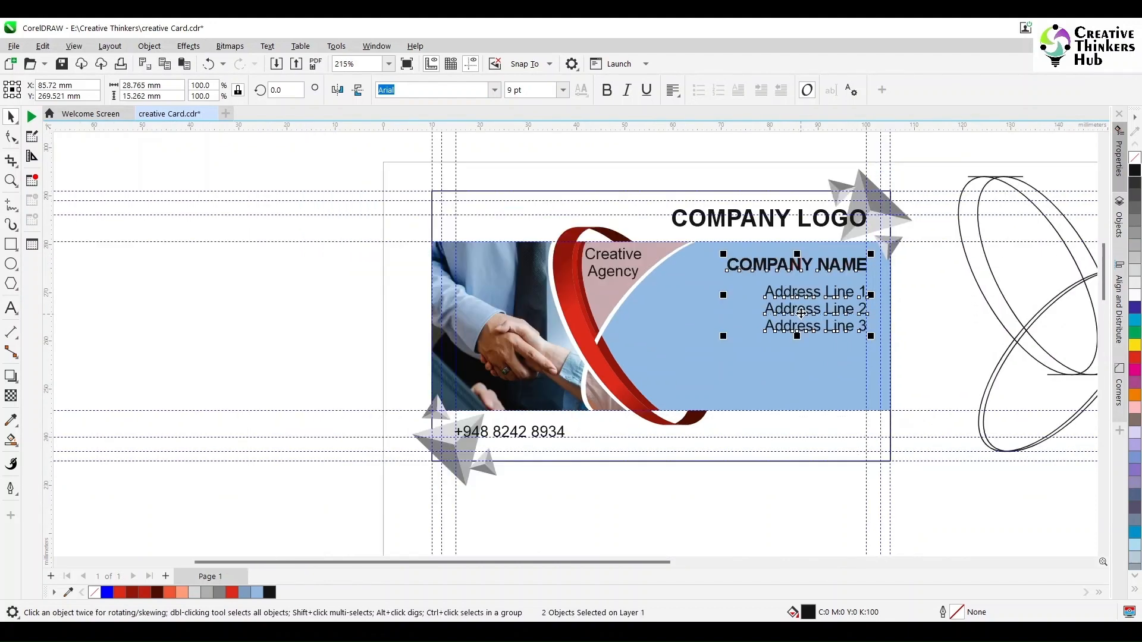
drag(801, 313, 738, 316)
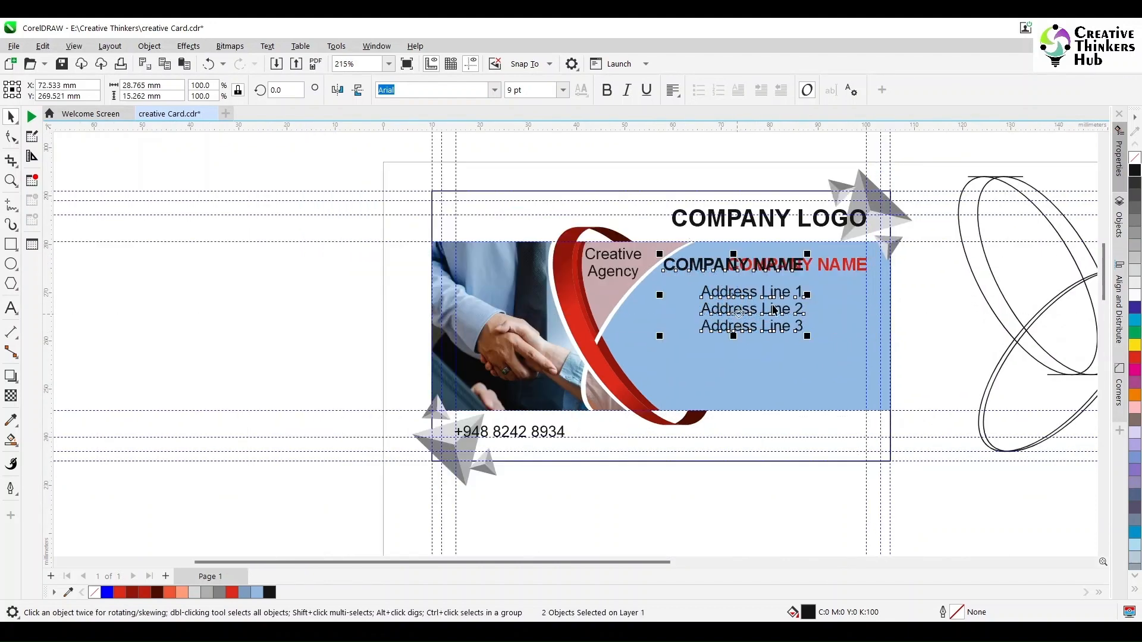
key(Escape)
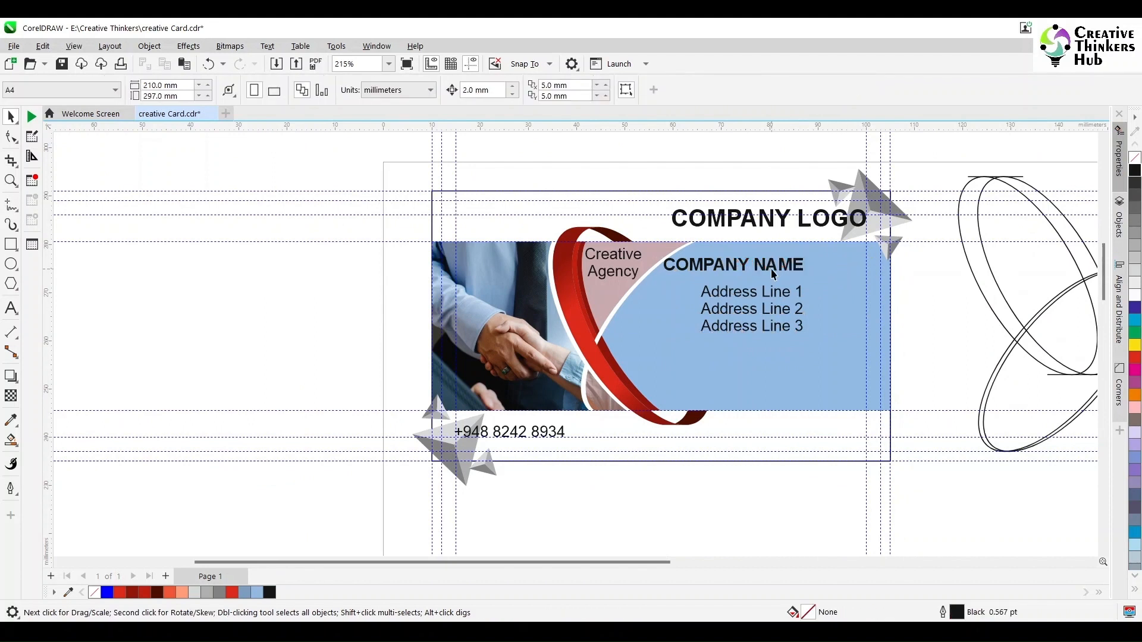
Place COMPANY NAME on the guideline and move the address block left beneath it.
drag(763, 268, 763, 270)
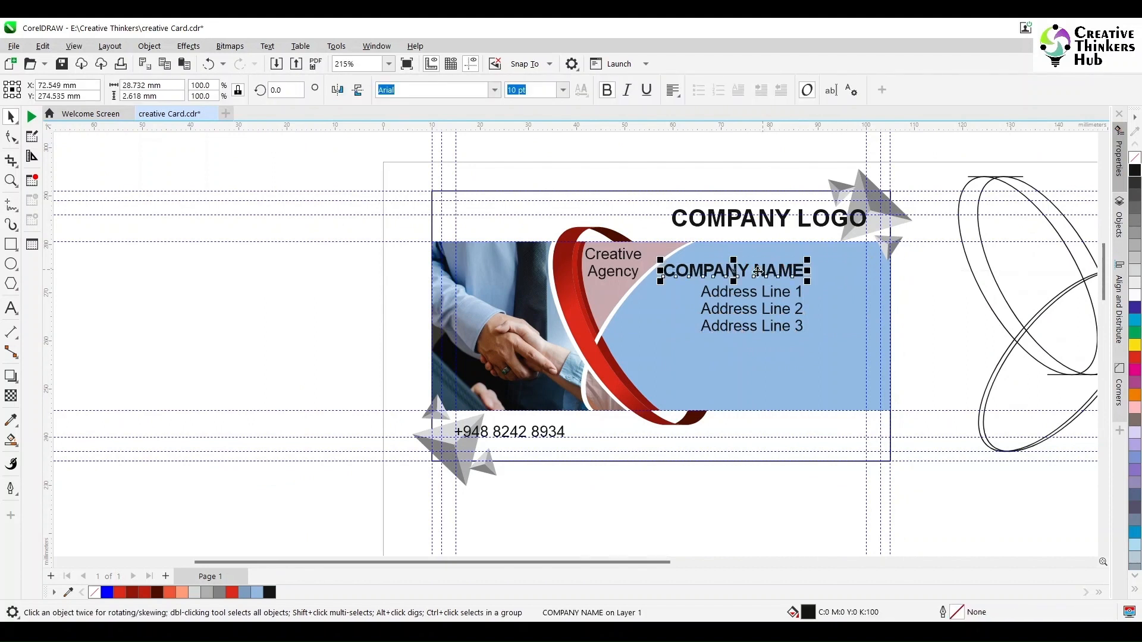
shift+click(620, 274)
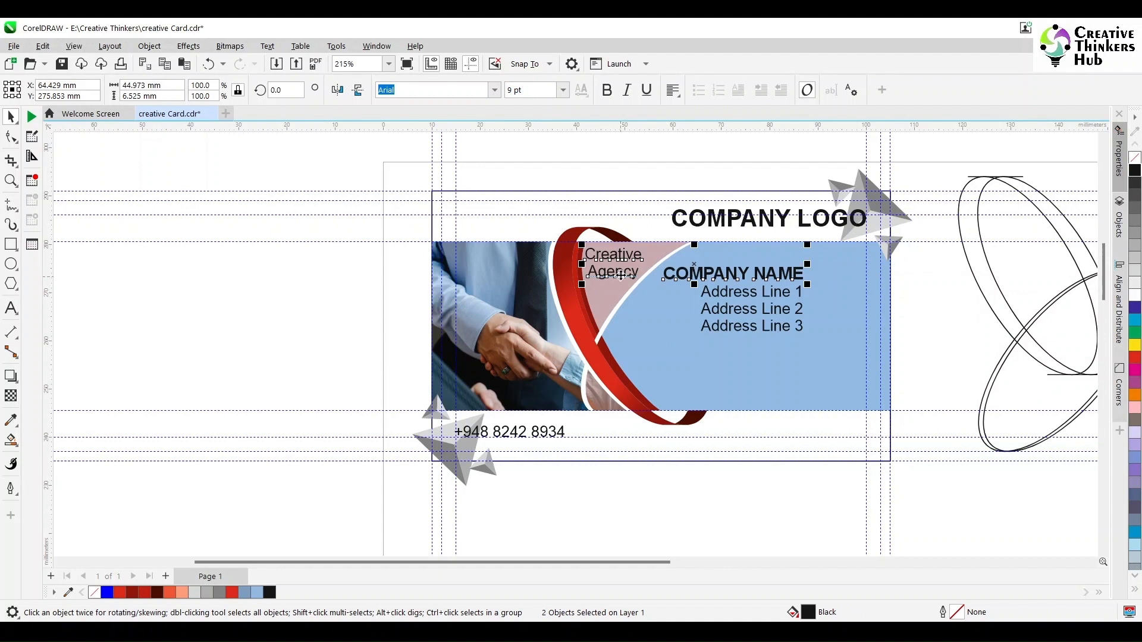
drag(712, 297, 662, 304)
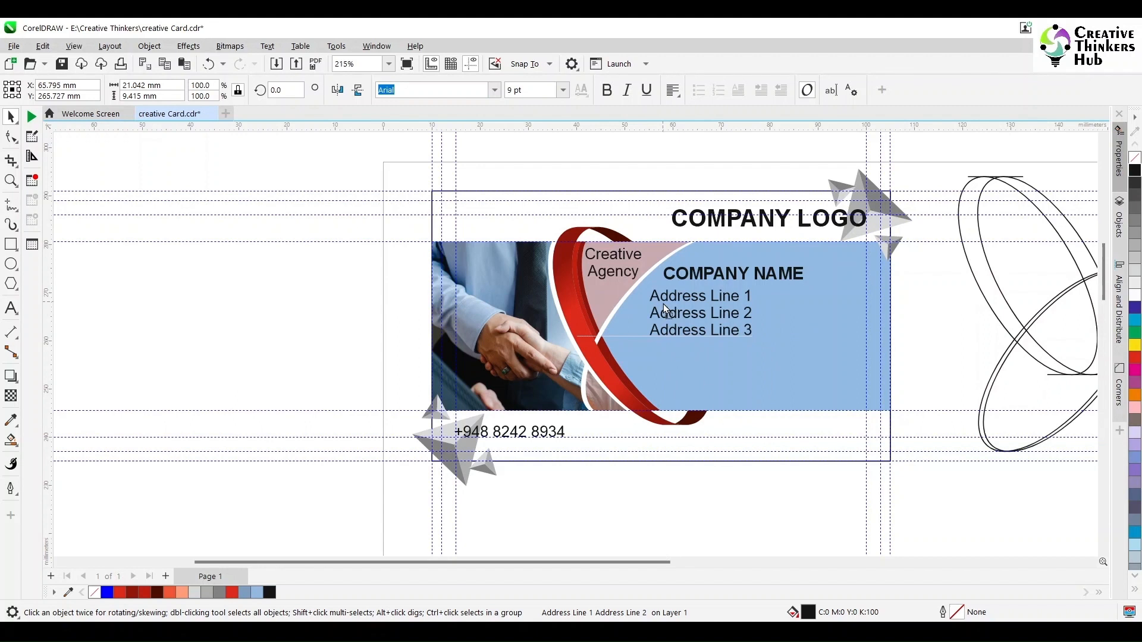
drag(663, 304, 664, 306)
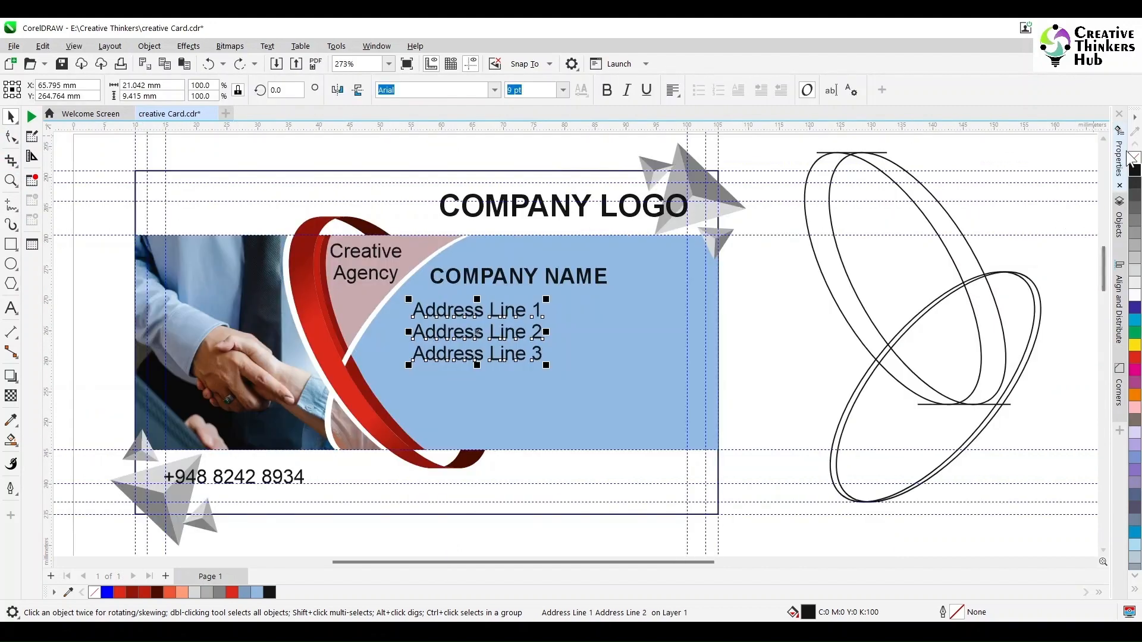
click(1119, 153)
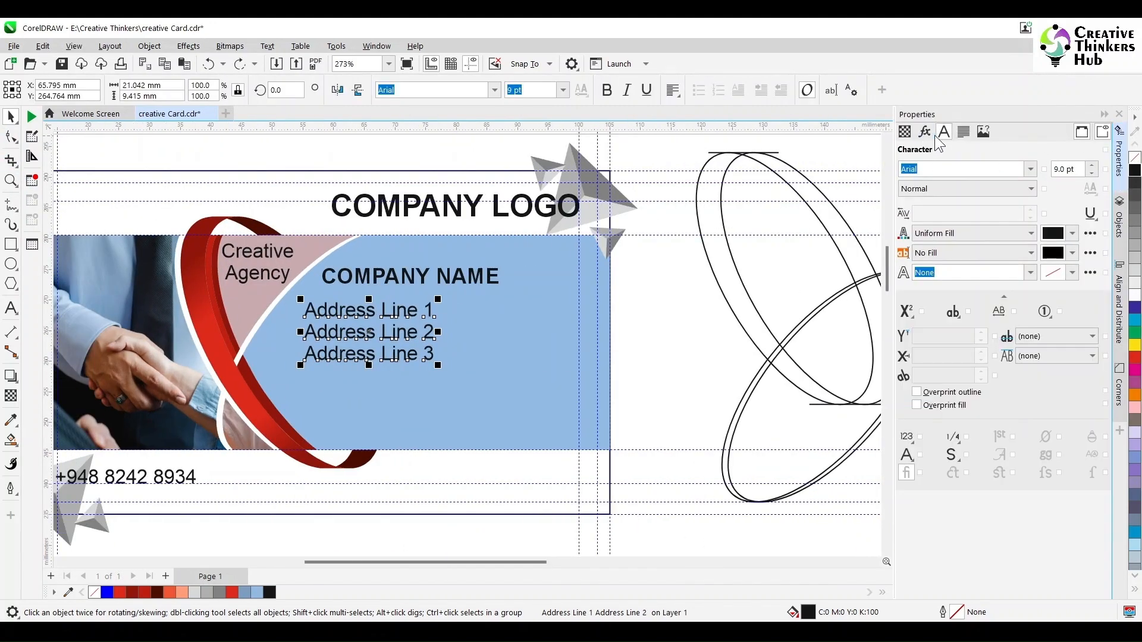
Shift the characters of Address Lines 1–2 by a 30% horizontal offset.
key(F10)
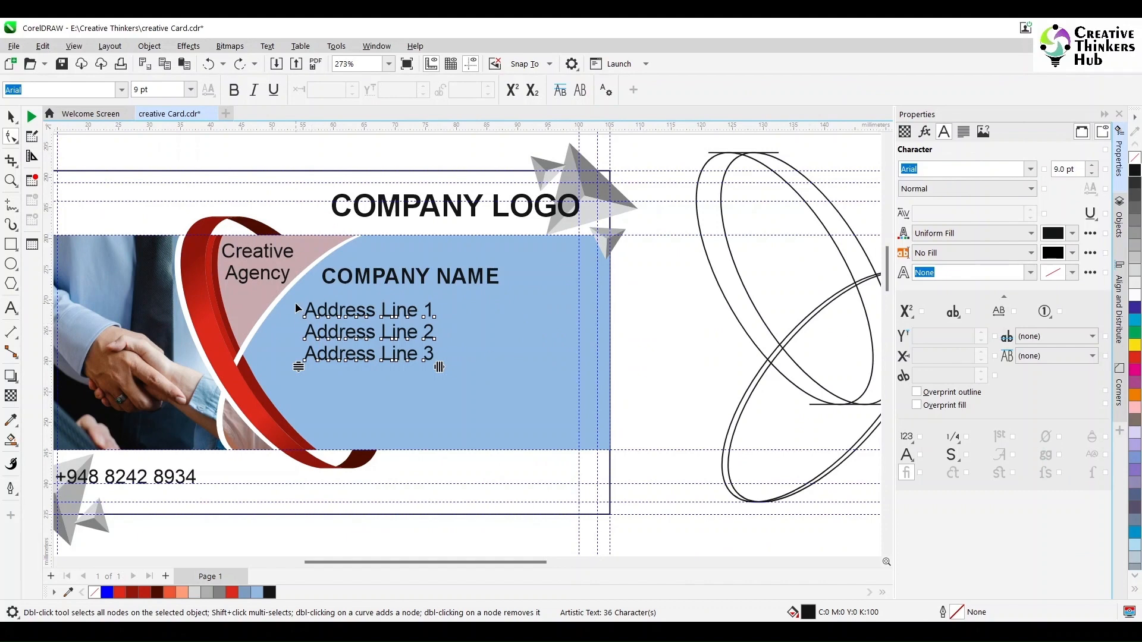
drag(297, 304, 455, 352)
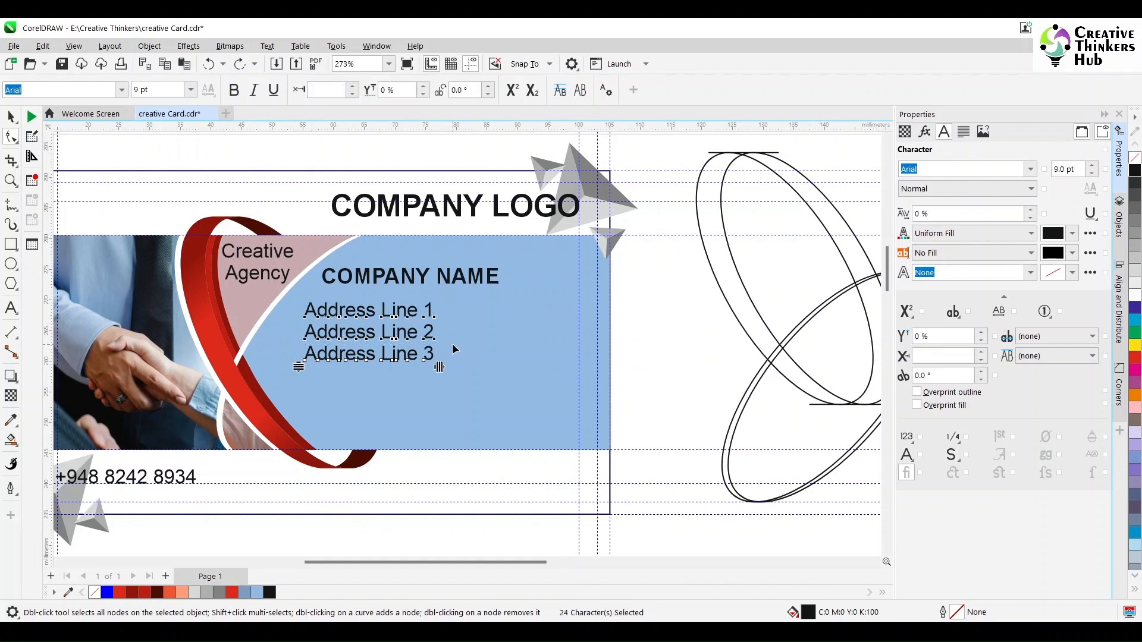
click(907, 355)
drag(658, 280, 629, 296)
drag(287, 389, 293, 388)
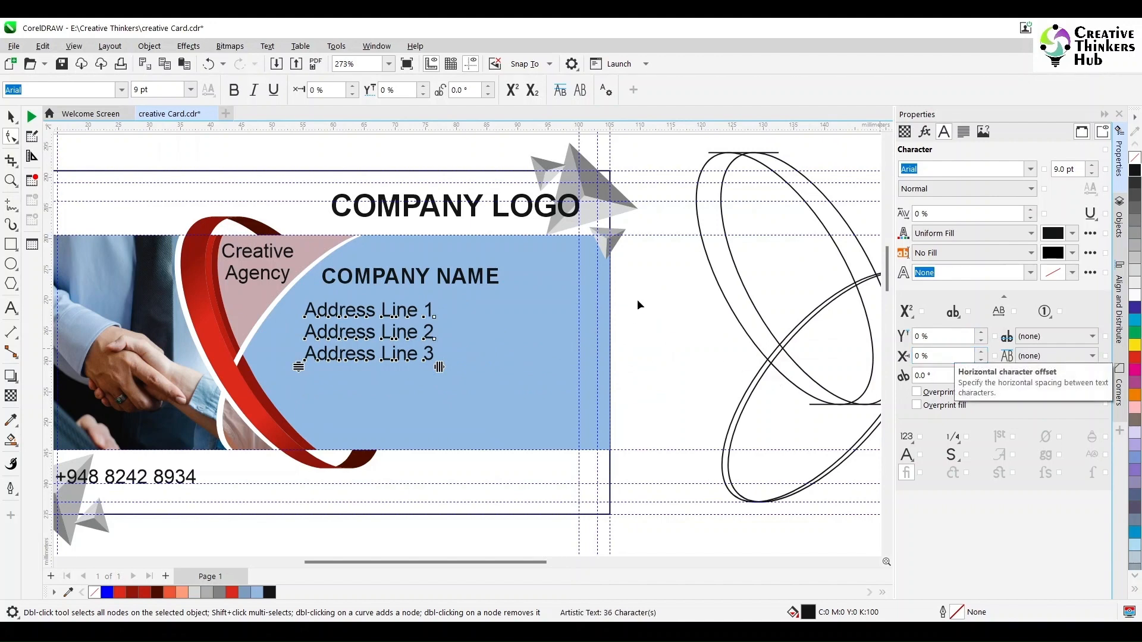
drag(642, 291, 608, 301)
drag(283, 349, 283, 350)
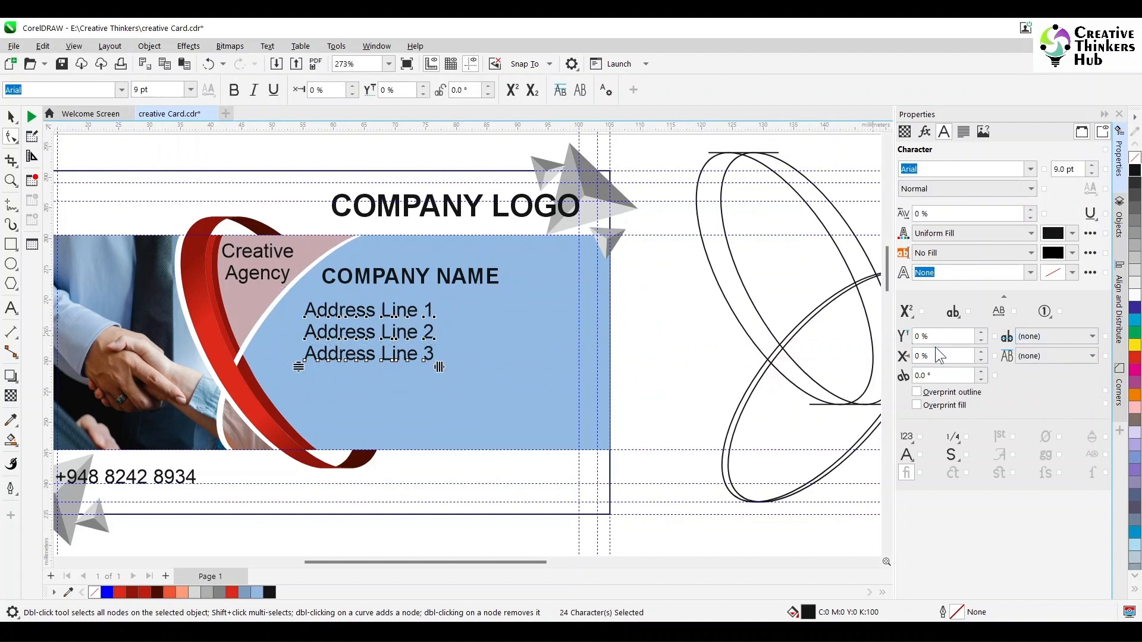
text(30)
key(Return)
Give Address Line 1 a 60% offset and nudge the address block left.
drag(662, 288, 512, 325)
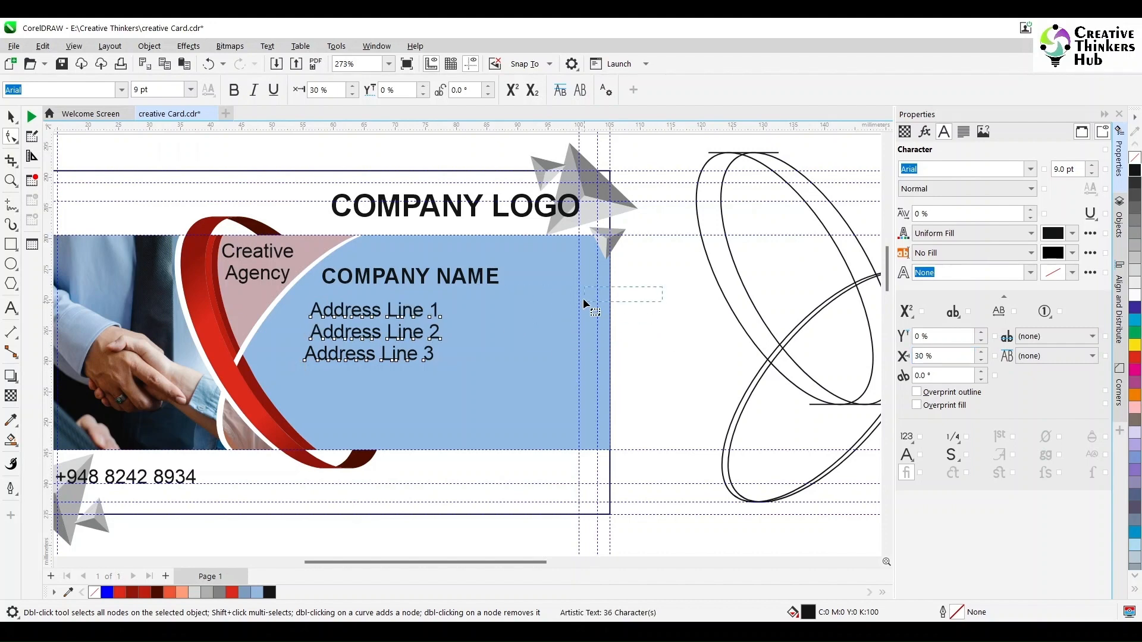
drag(584, 305, 276, 324)
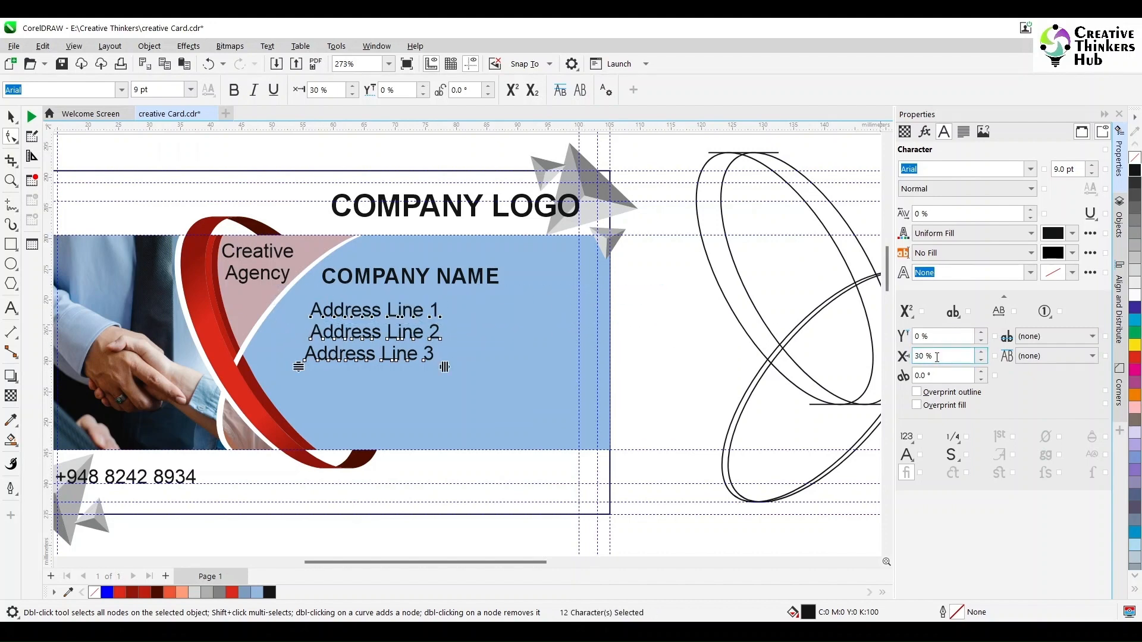
text(60)
key(Return)
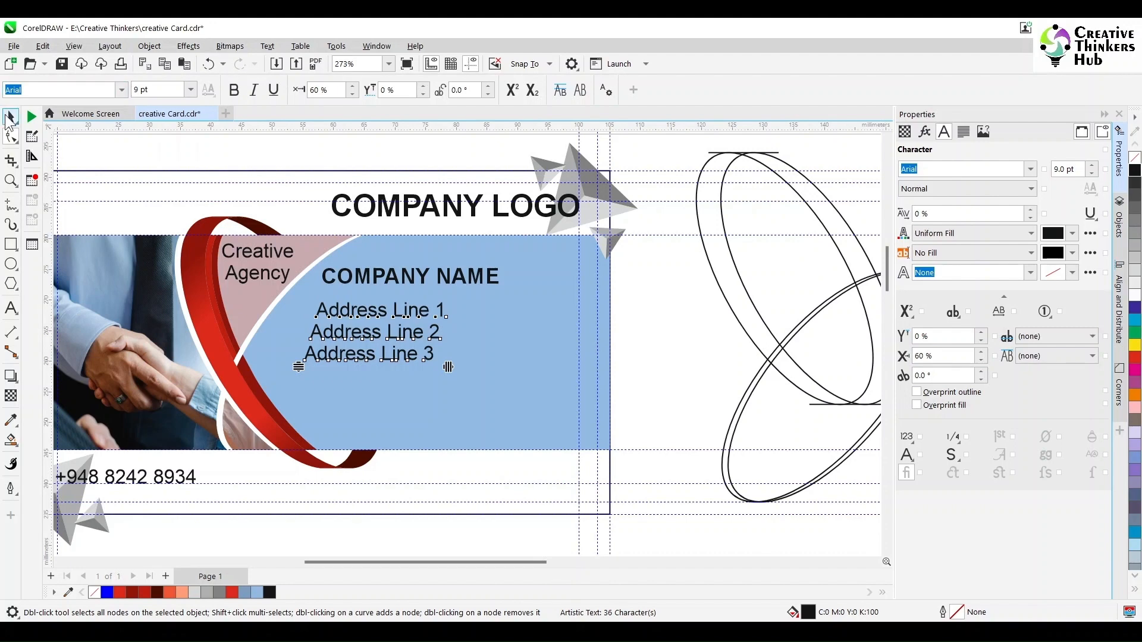
click(11, 117)
drag(357, 314, 334, 312)
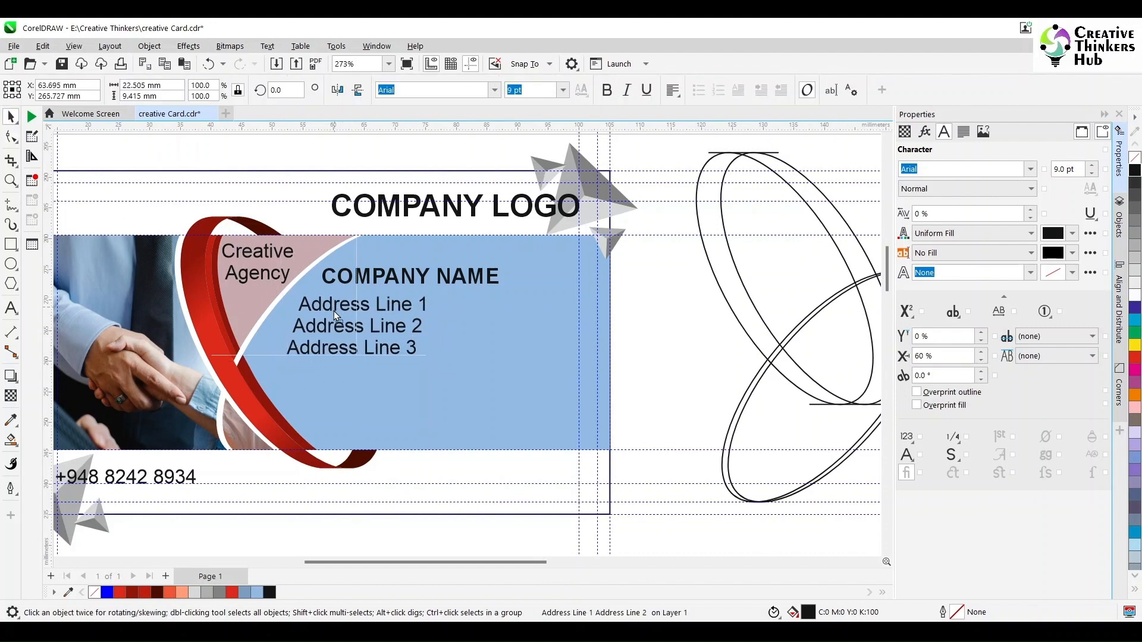
Offset Address Line 2 by 60% and Address Line 3 by 120%.
click(12, 137)
drag(660, 279, 271, 342)
click(948, 356)
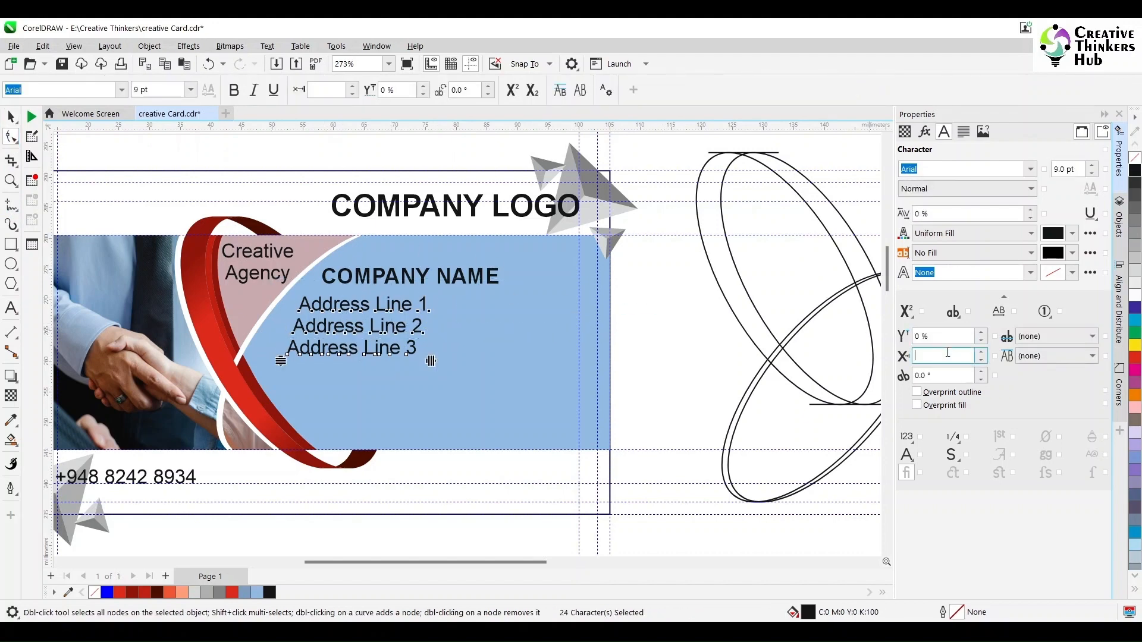
text(60)
key(Return)
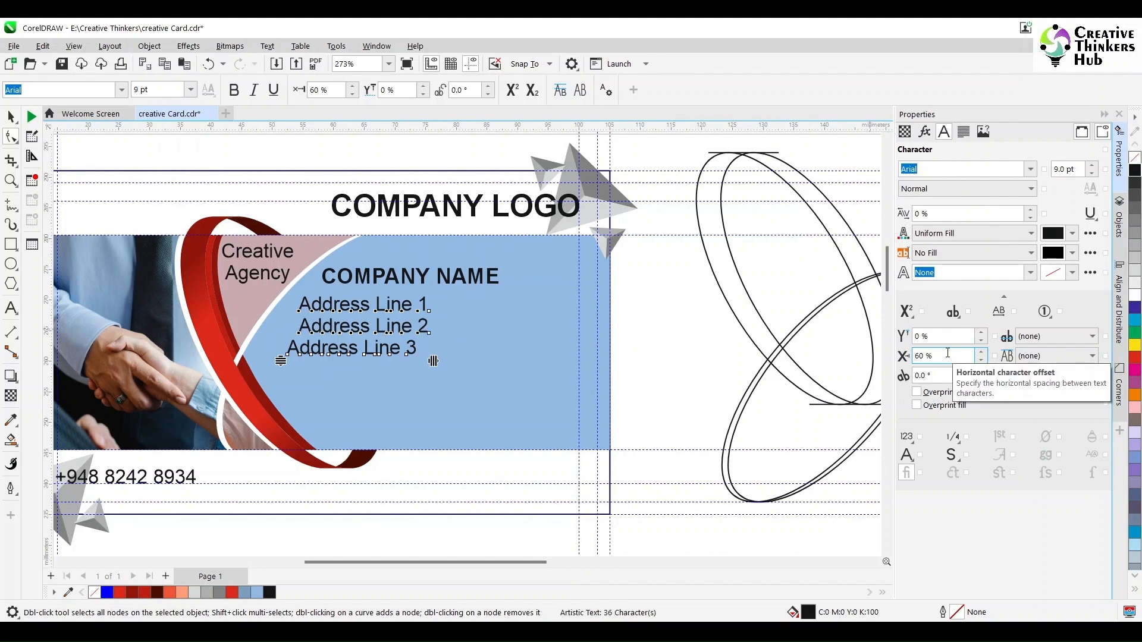
drag(652, 274, 470, 309)
drag(262, 325, 263, 326)
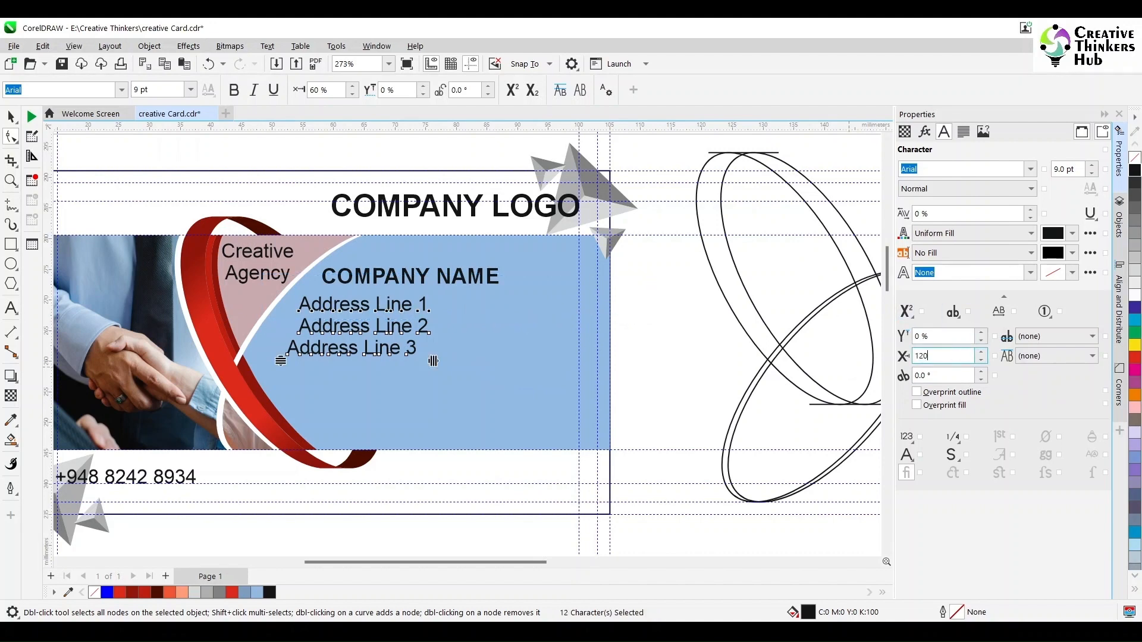
key(Return)
Move the address text block slightly further left and deselect it.
click(10, 117)
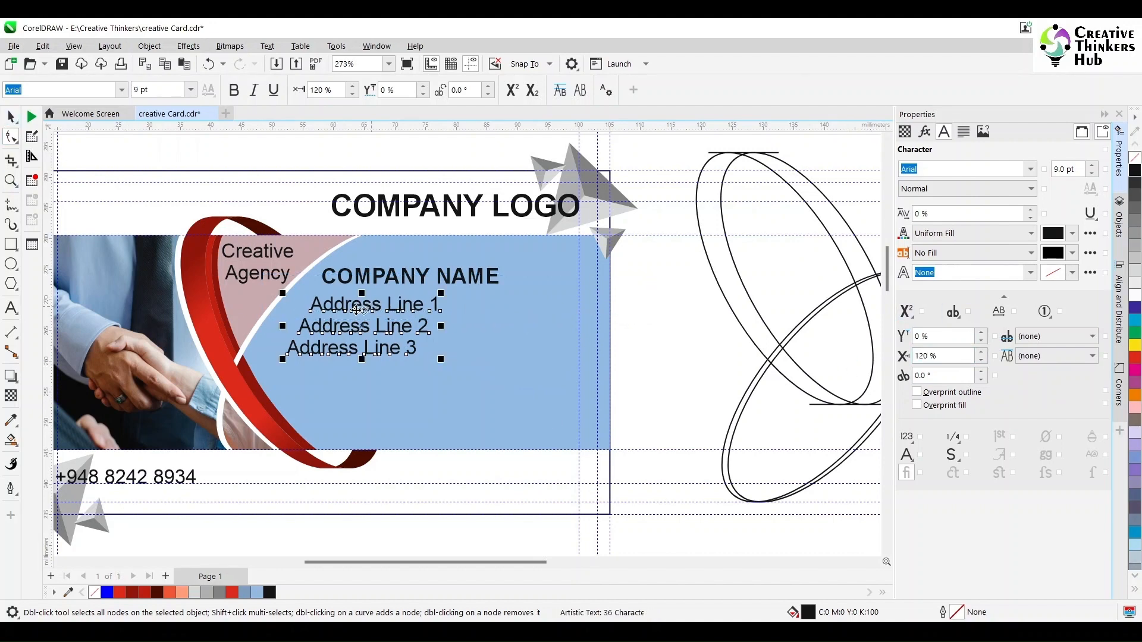
key(space)
drag(357, 310, 341, 316)
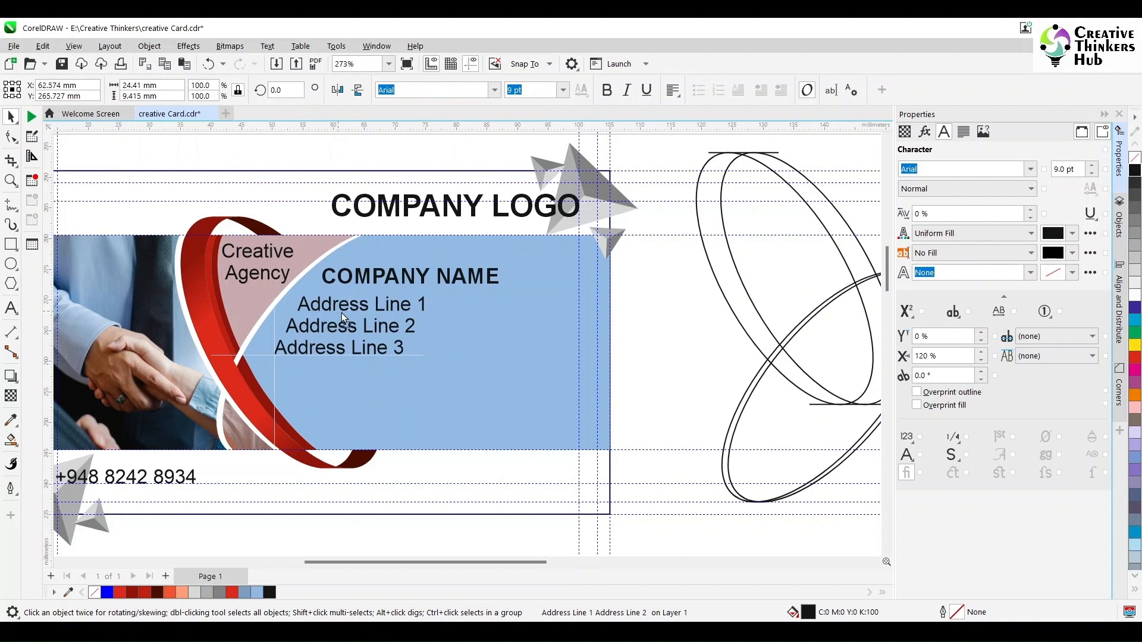
click(665, 320)
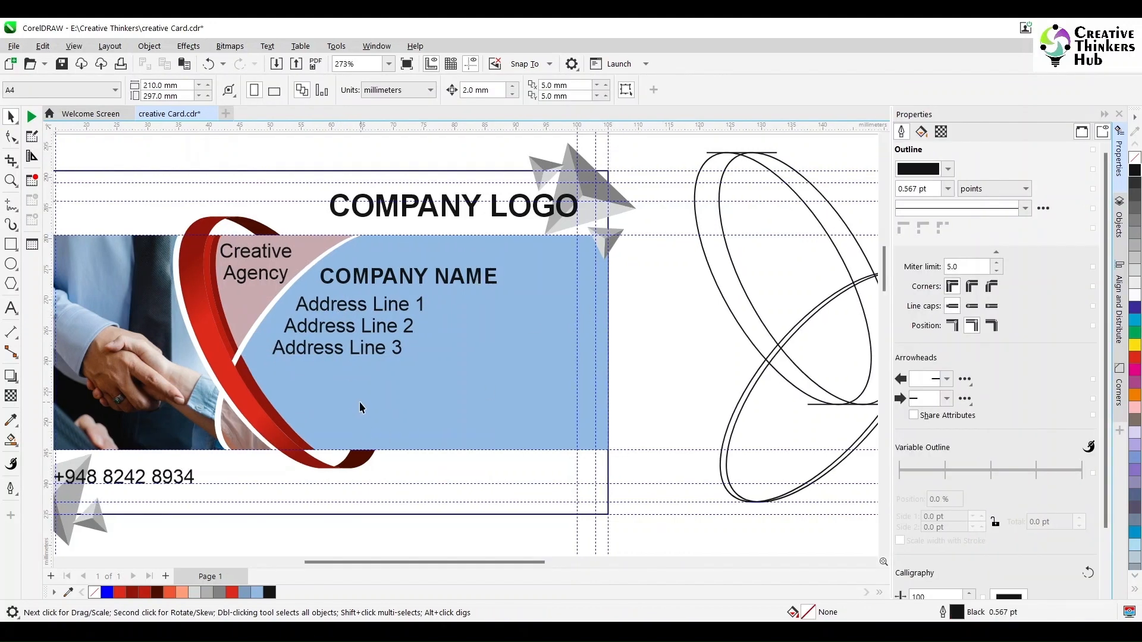
Drag the globe and envelope icon files from the Icons folder into the drawing.
key(alt+Tab)
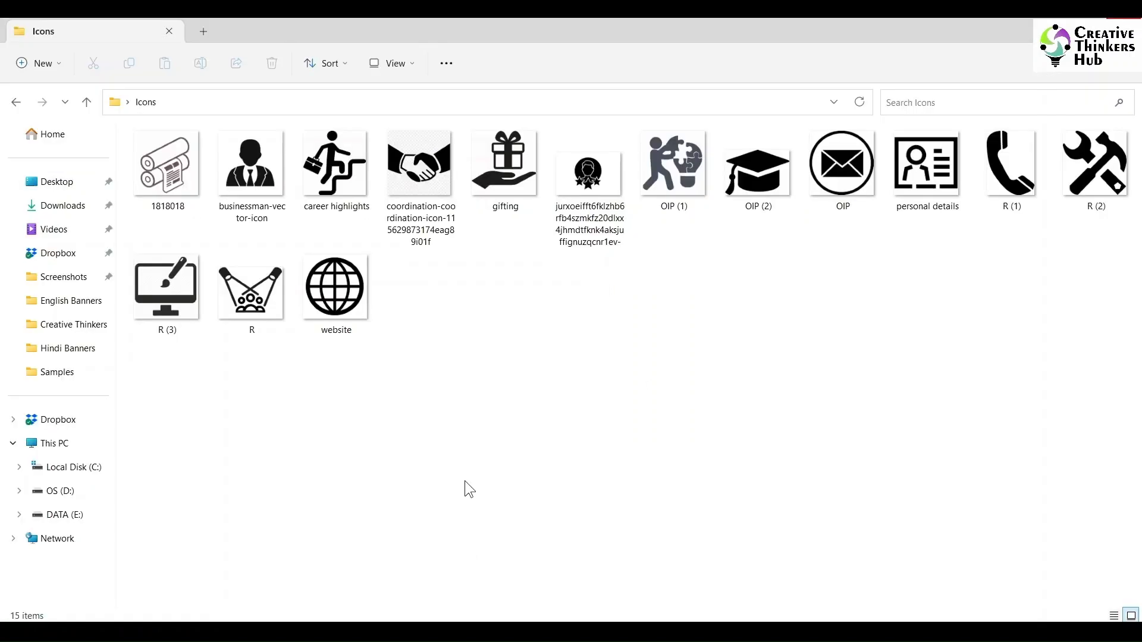
click(352, 288)
ctrl+click(842, 164)
drag(841, 164, 691, 403)
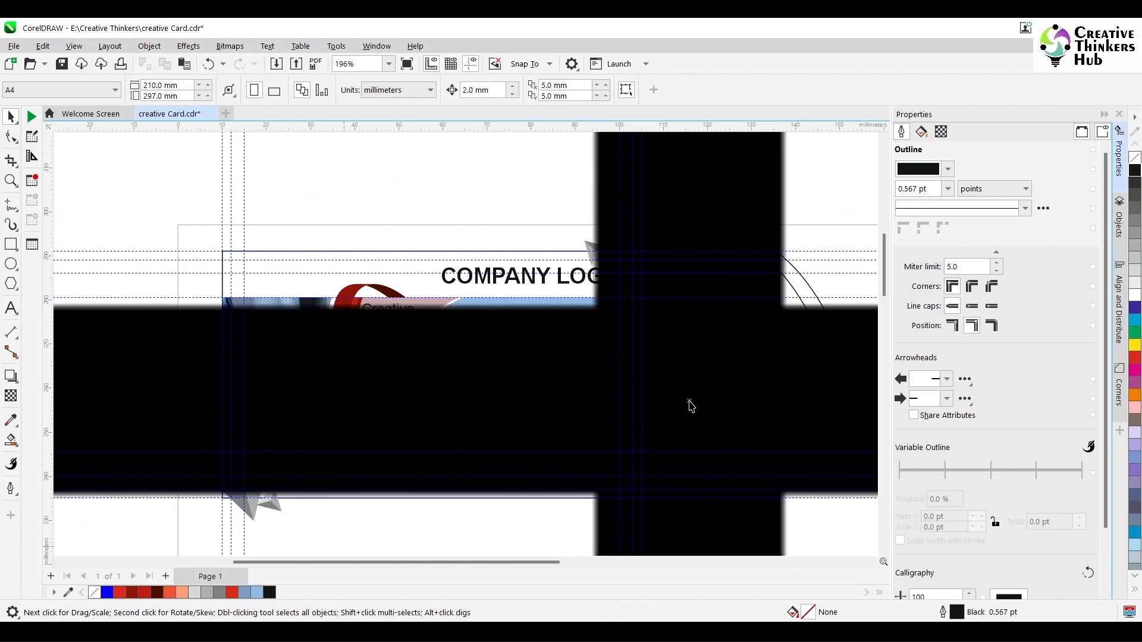
scroll(787, 516, down, 3)
scroll(787, 517, down, 1)
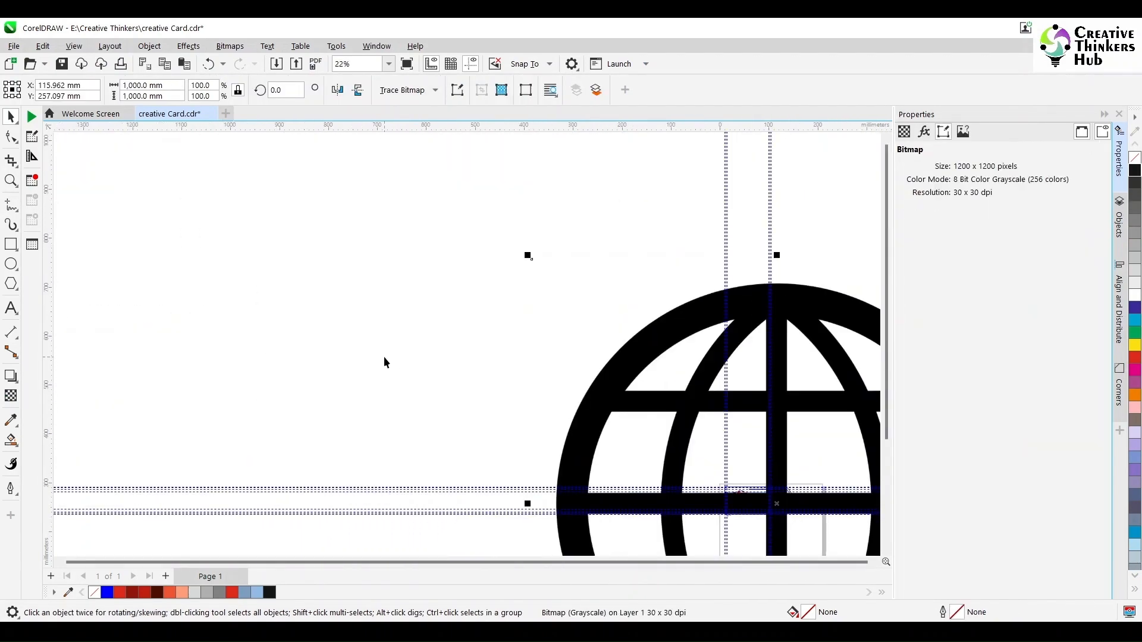
Shrink the huge globe image and move it next to the envelope.
key(F4)
click(580, 214)
drag(597, 228, 236, 288)
mouse_move(305, 182)
mouse_down()
mouse_move(268, 275)
mouse_move(212, 298)
mouse_move(110, 377)
mouse_move(369, 390)
mouse_move(438, 365)
mouse_move(458, 404)
mouse_up()
scroll(503, 347, up, 4)
Trace the envelope as Outline Trace Line Art with colour removed, deleting the original bitmap.
click(395, 336)
click(407, 90)
mouse_move(416, 139)
click(557, 141)
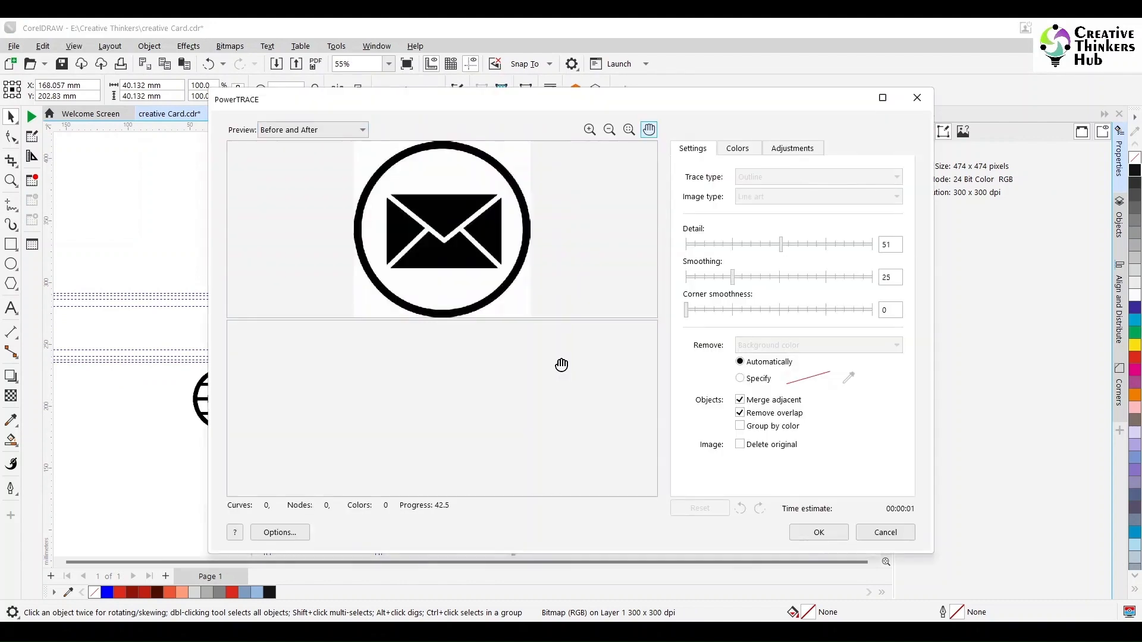
click(778, 344)
click(779, 379)
click(819, 530)
drag(460, 403, 586, 403)
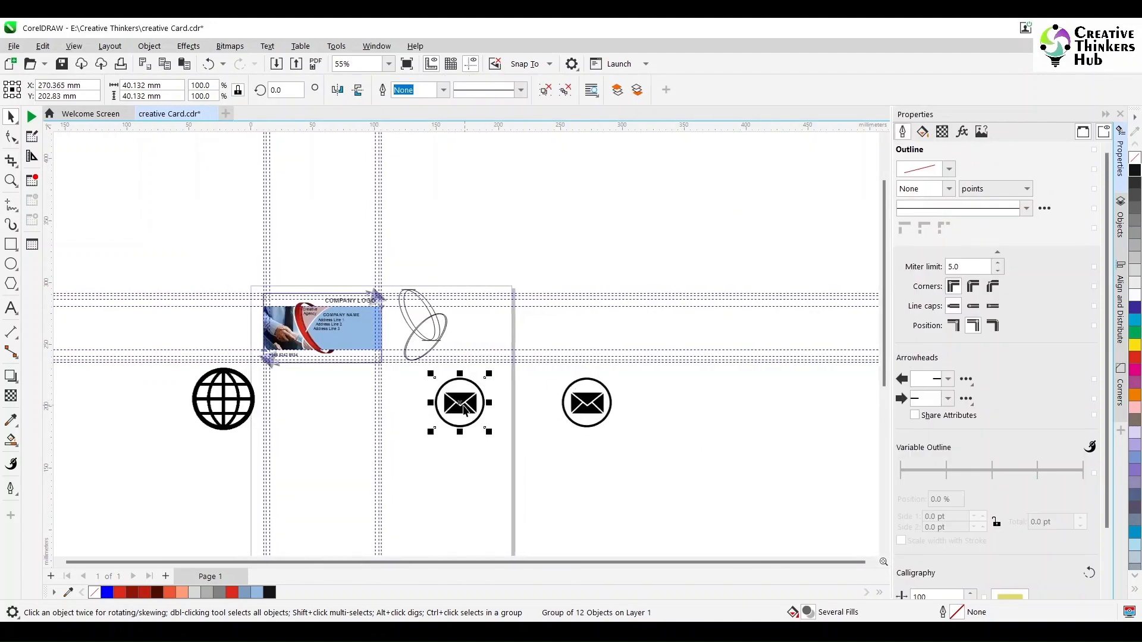
click(460, 402)
key(Delete)
Trace the globe as Line Art and place it beside the envelope.
click(223, 398)
click(406, 90)
mouse_move(417, 139)
click(557, 141)
click(818, 530)
drag(229, 397, 439, 408)
Resize the traced globe and envelope icons to 6 mm wide.
drag(468, 444, 334, 349)
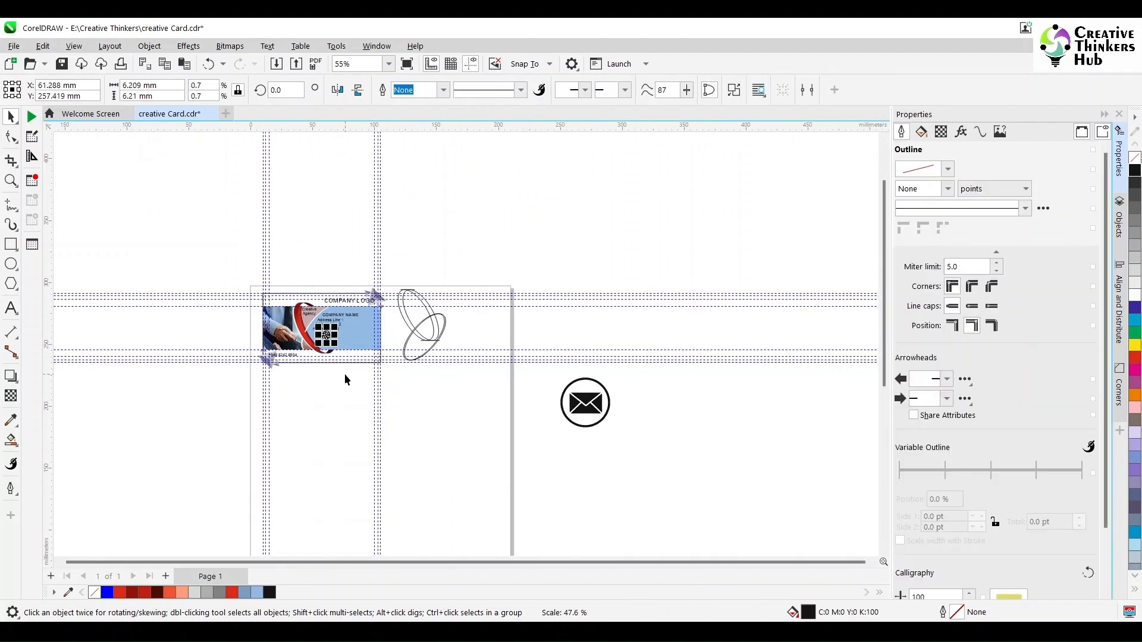
drag(167, 85, 78, 91)
text(6)
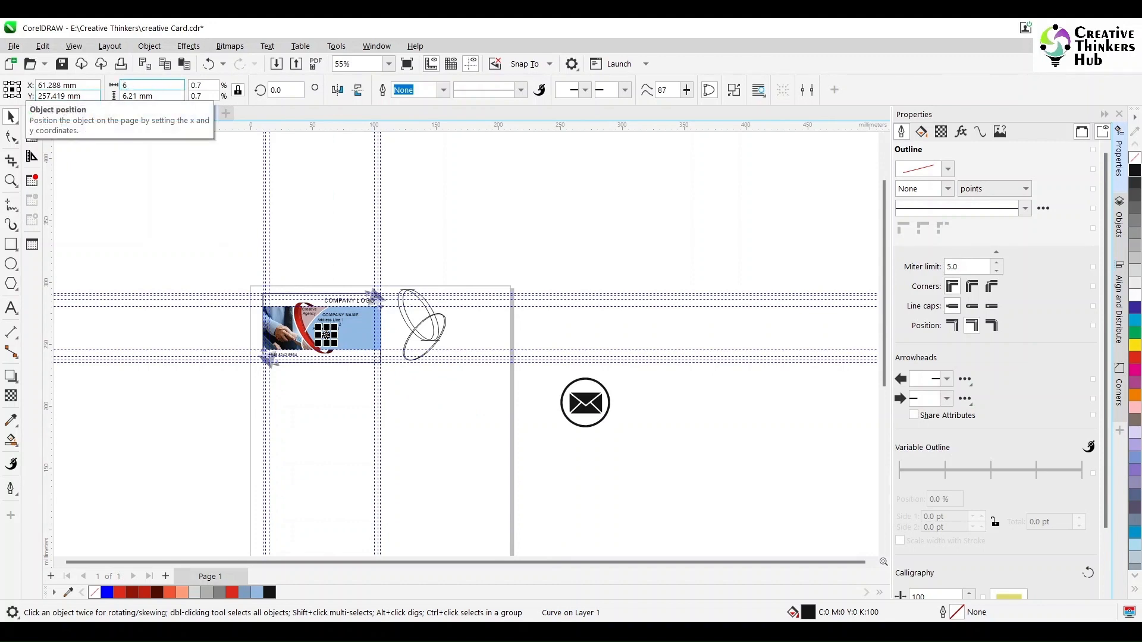
key(Return)
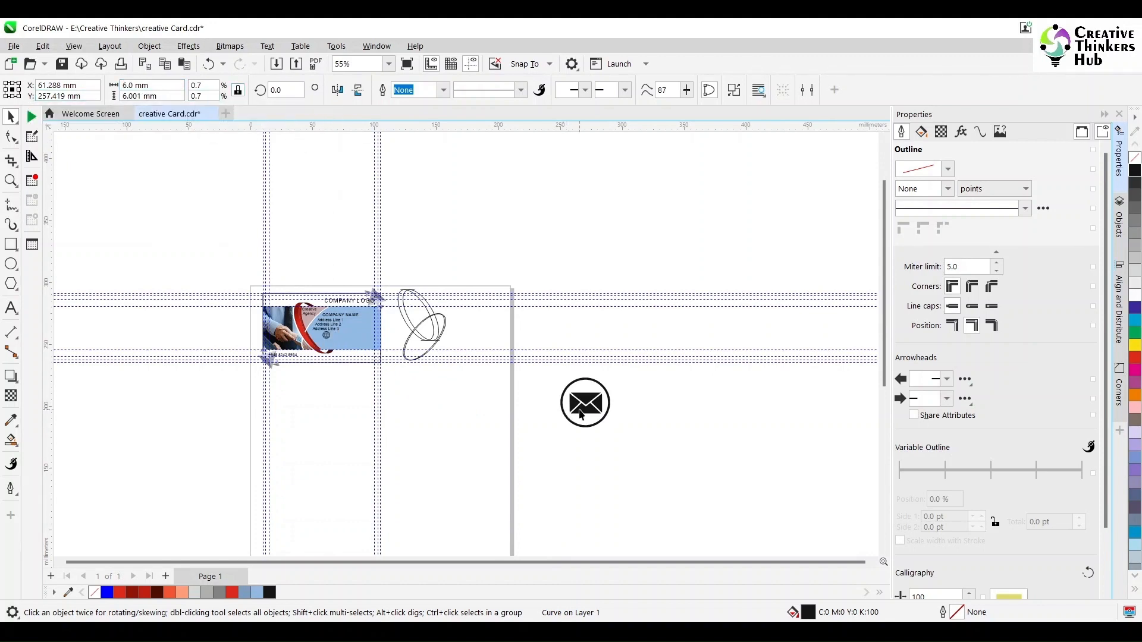
click(582, 414)
drag(178, 85, 85, 94)
text(6)
key(Return)
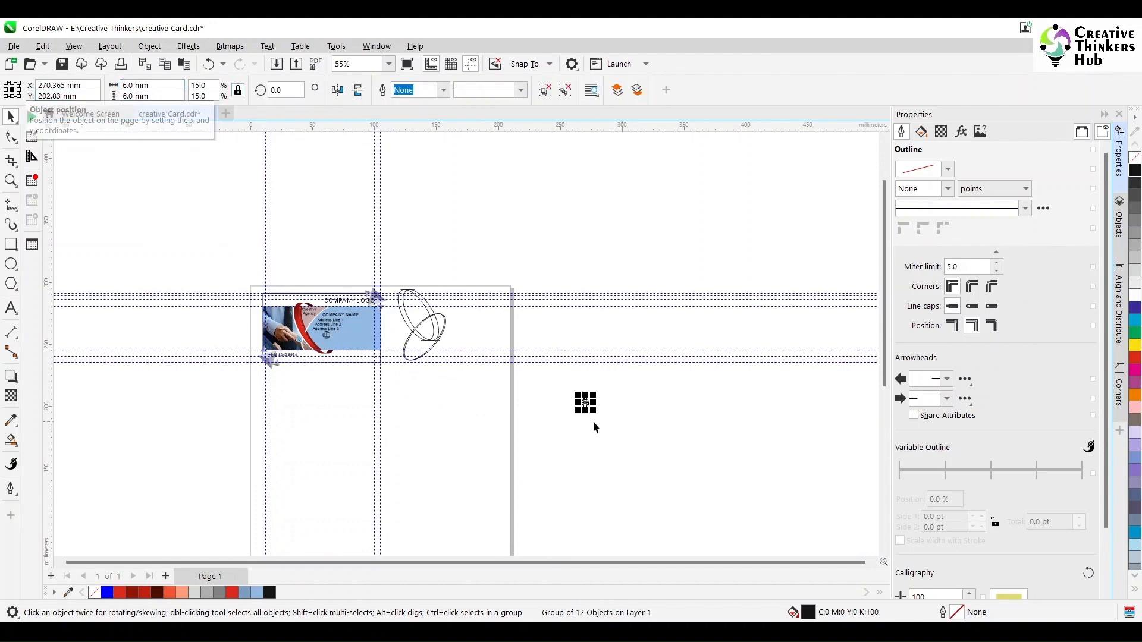
Move the envelope onto the card and place the globe below Address Line 3.
drag(585, 405, 355, 335)
scroll(316, 324, up, 4)
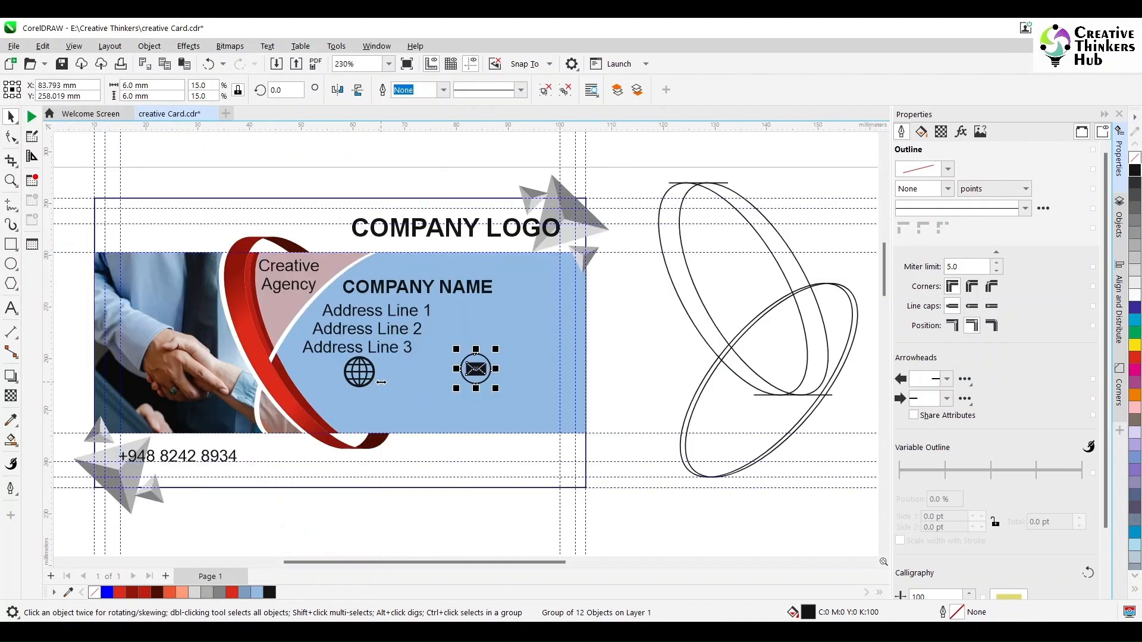
click(360, 373)
drag(360, 373, 376, 374)
click(476, 370)
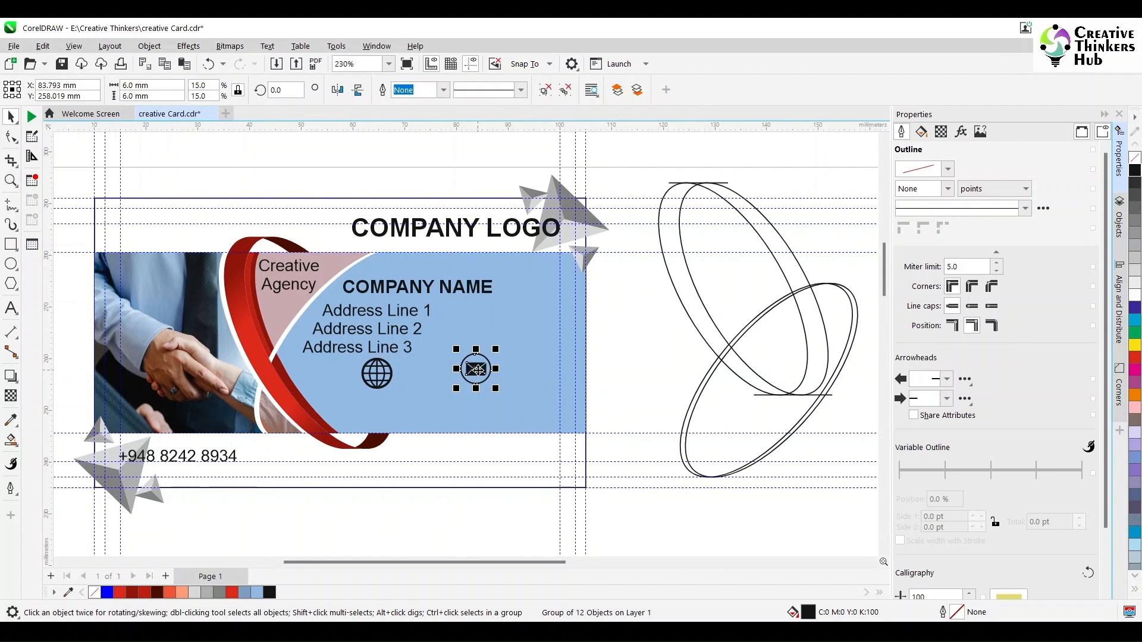
ctrl+click(478, 368)
drag(478, 369, 529, 344)
key(ctrl+z)
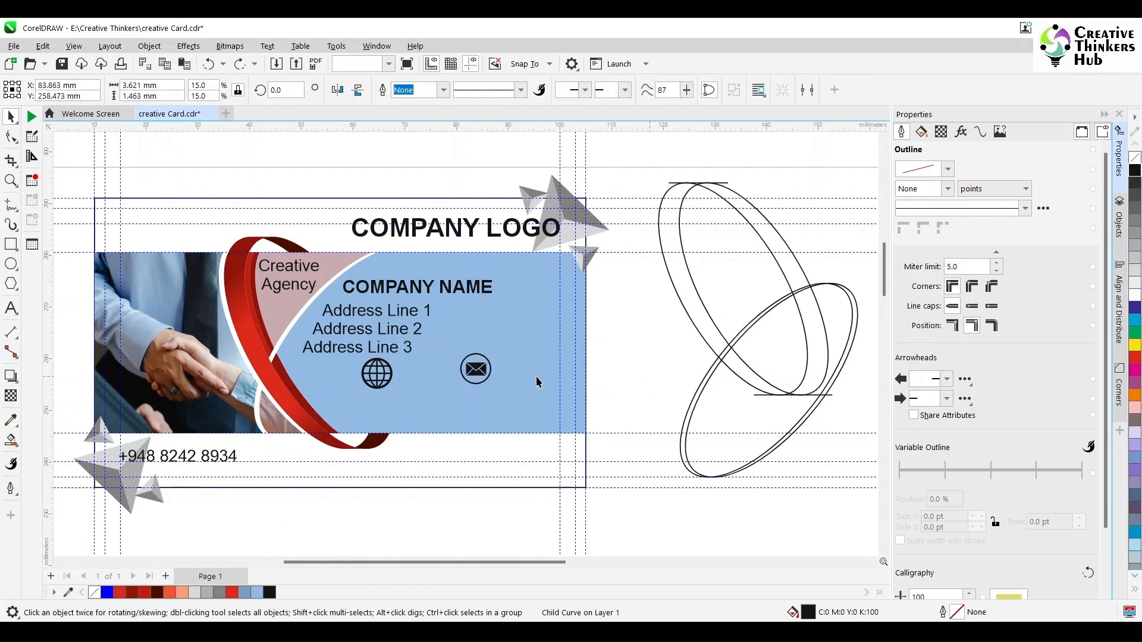
Ungroup the envelope icon and delete the stray curve above it.
click(476, 369)
right_click(481, 369)
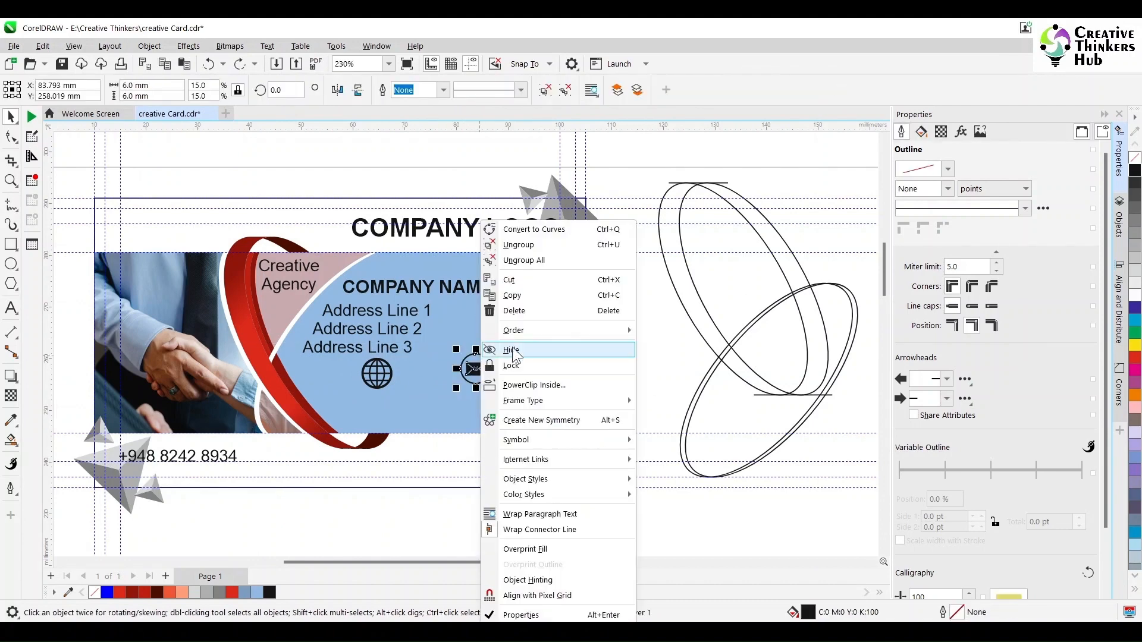
click(517, 245)
click(474, 365)
click(609, 361)
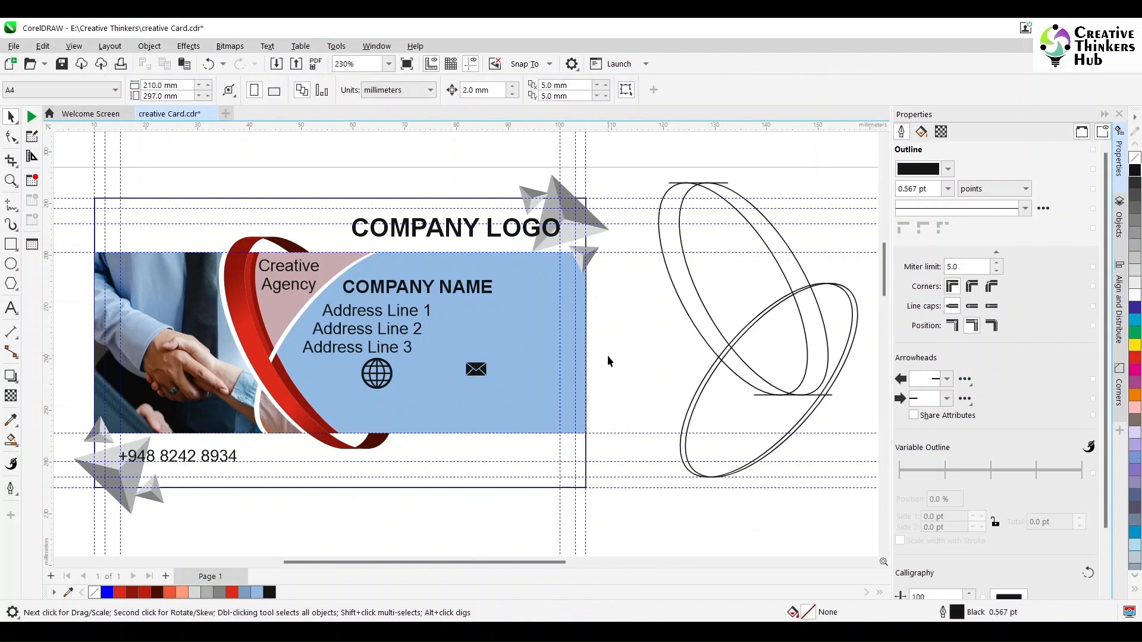
drag(452, 391, 452, 391)
click(474, 354)
key(Delete)
Switch to Wireframe view, move the envelope right, and delete the stray dots above it.
click(74, 45)
click(96, 60)
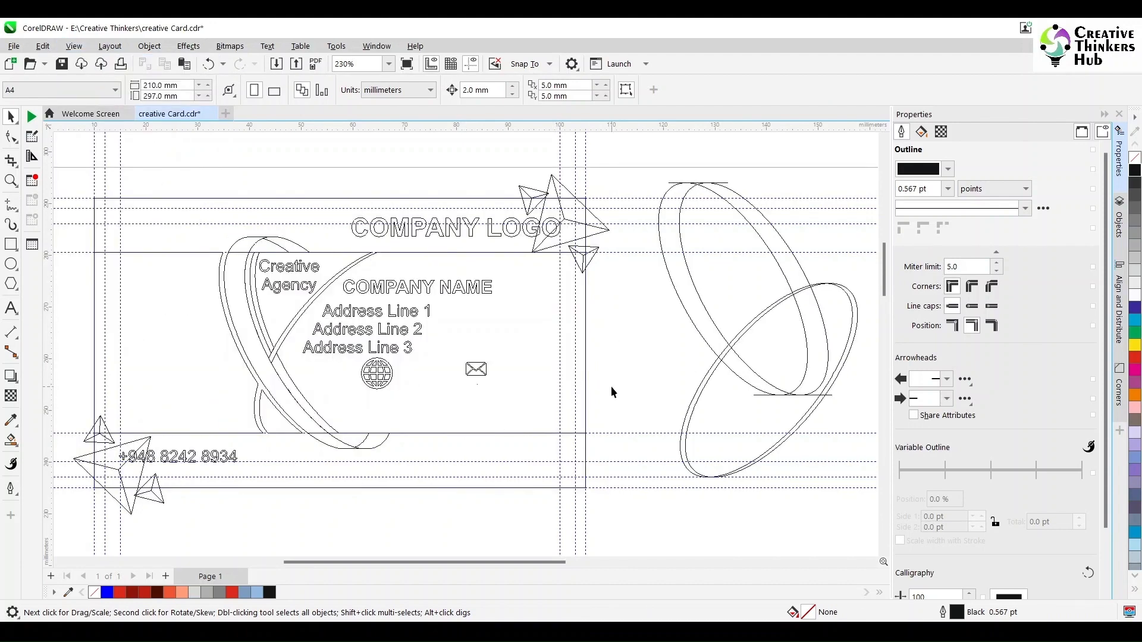
drag(624, 345, 439, 404)
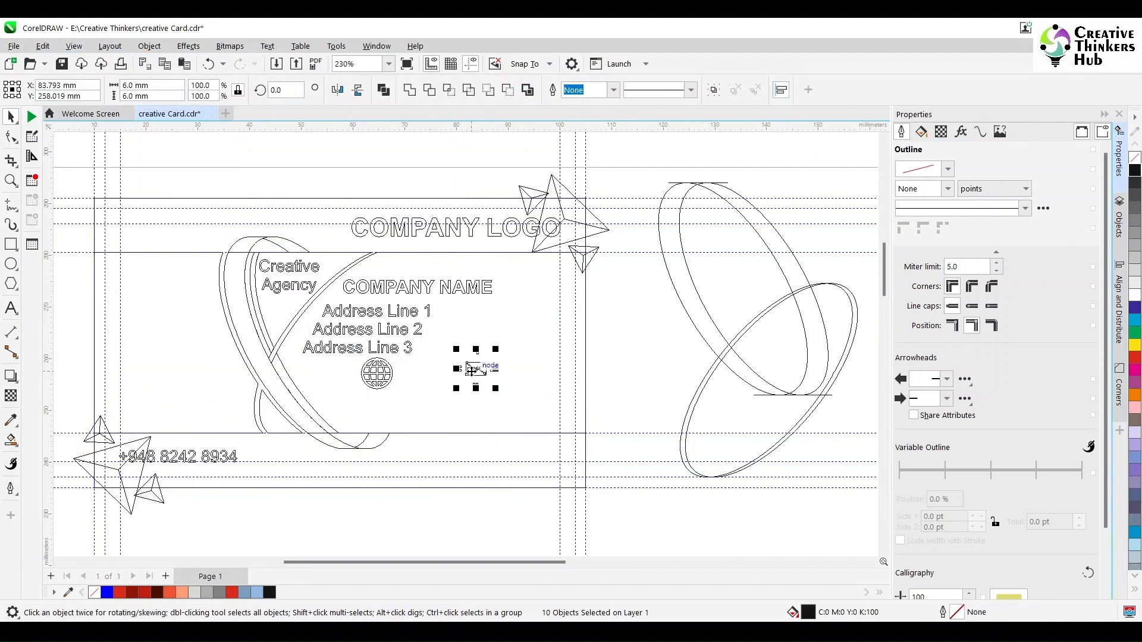
drag(472, 370, 621, 363)
scroll(618, 407, up, 2)
drag(697, 222, 554, 264)
key(Delete)
Delete the stray dots right of and below the envelope, then group its four pieces.
drag(732, 263, 656, 351)
key(Delete)
drag(599, 371, 694, 314)
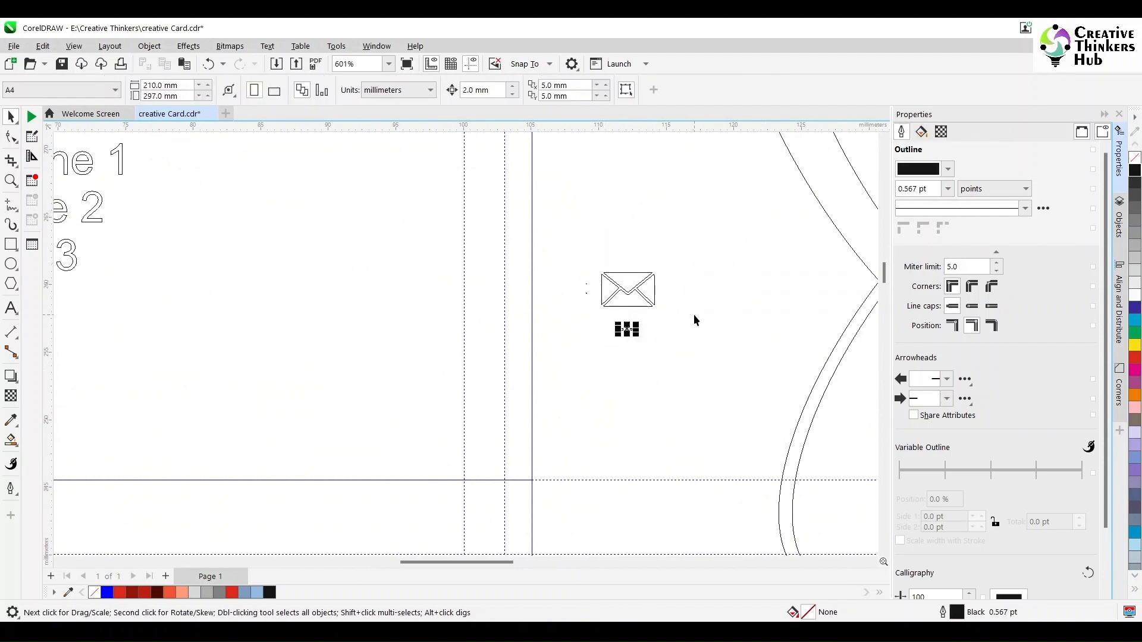
key(Delete)
drag(562, 255, 670, 359)
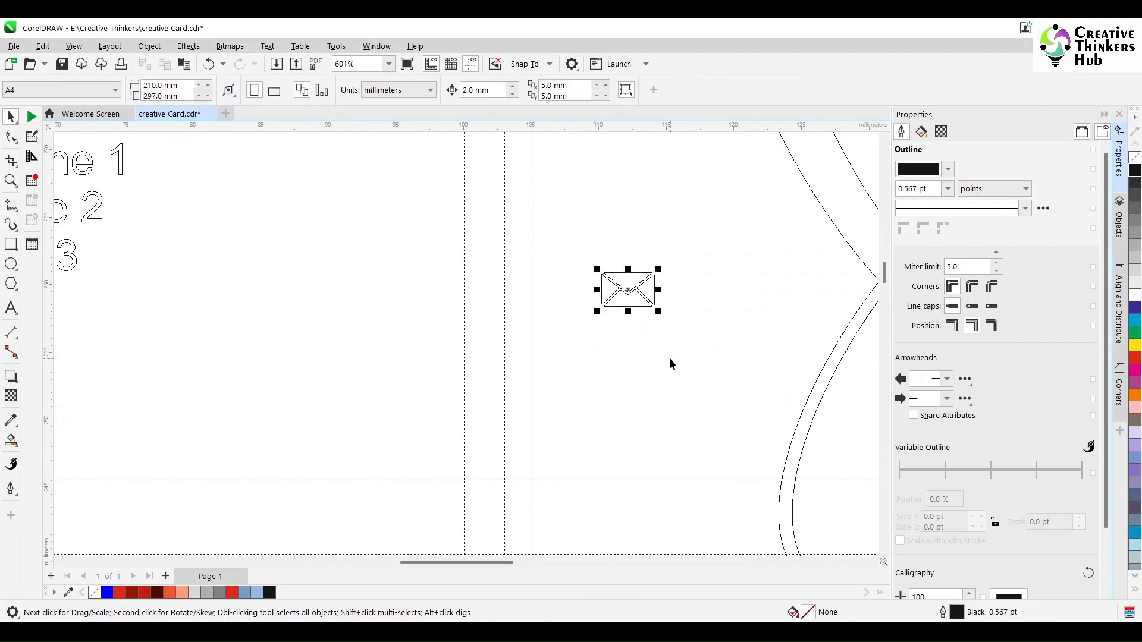
key(ctrl+g)
scroll(216, 309, down, 2)
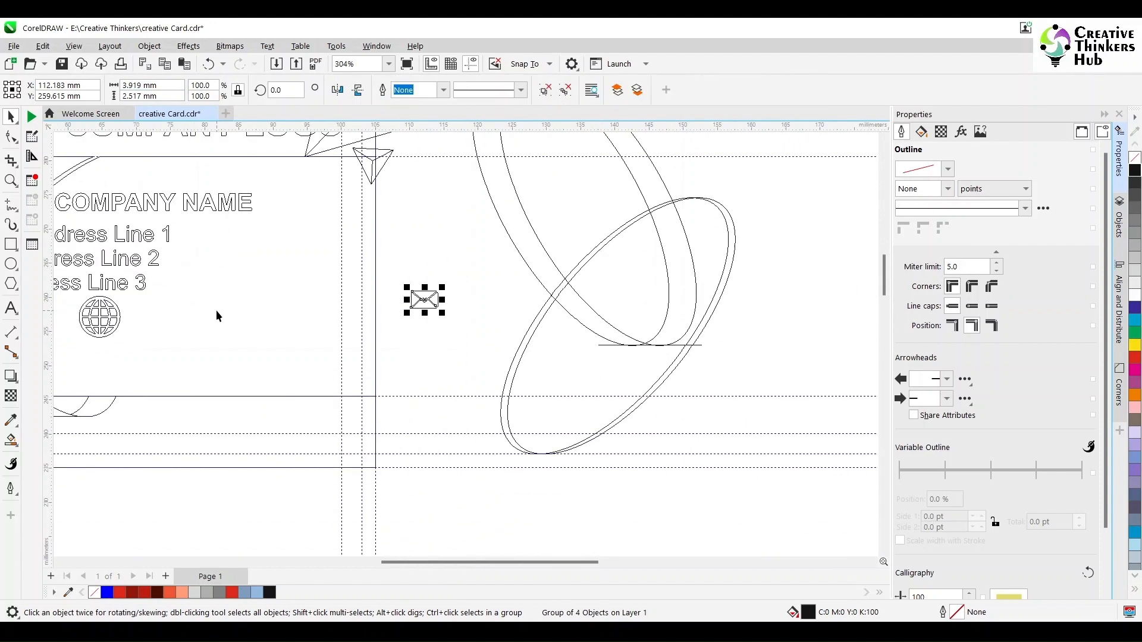
Zoom in on the globe, enlarge the envelope to about 155%, and move it right.
drag(425, 301, 98, 329)
click(16, 188)
drag(65, 295, 179, 354)
click(11, 118)
drag(354, 224, 566, 155)
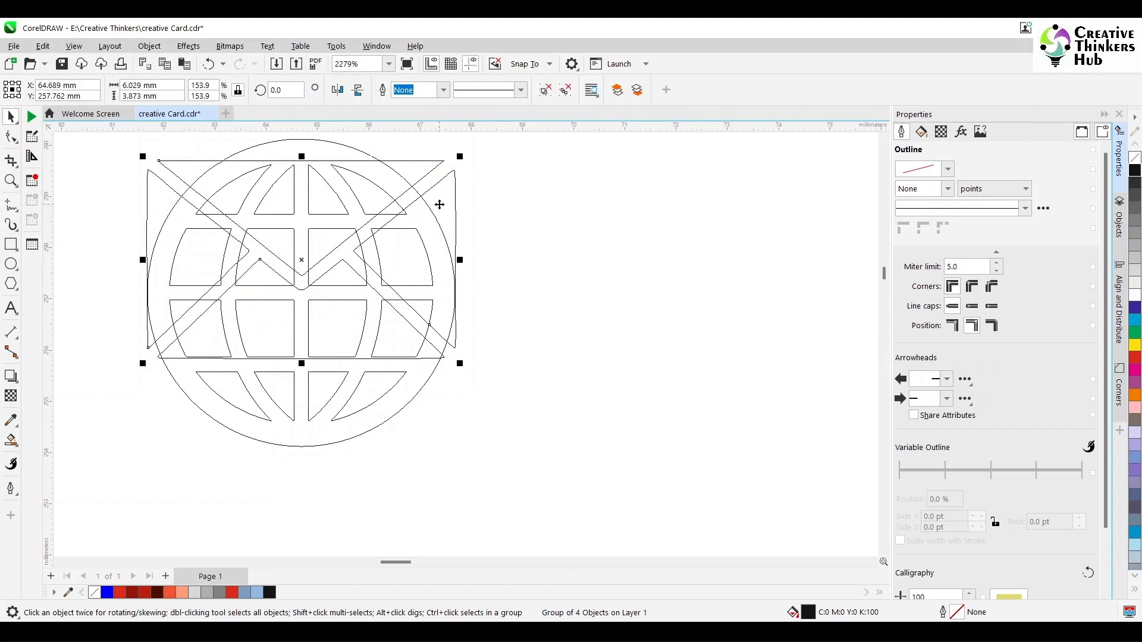
drag(439, 205, 775, 275)
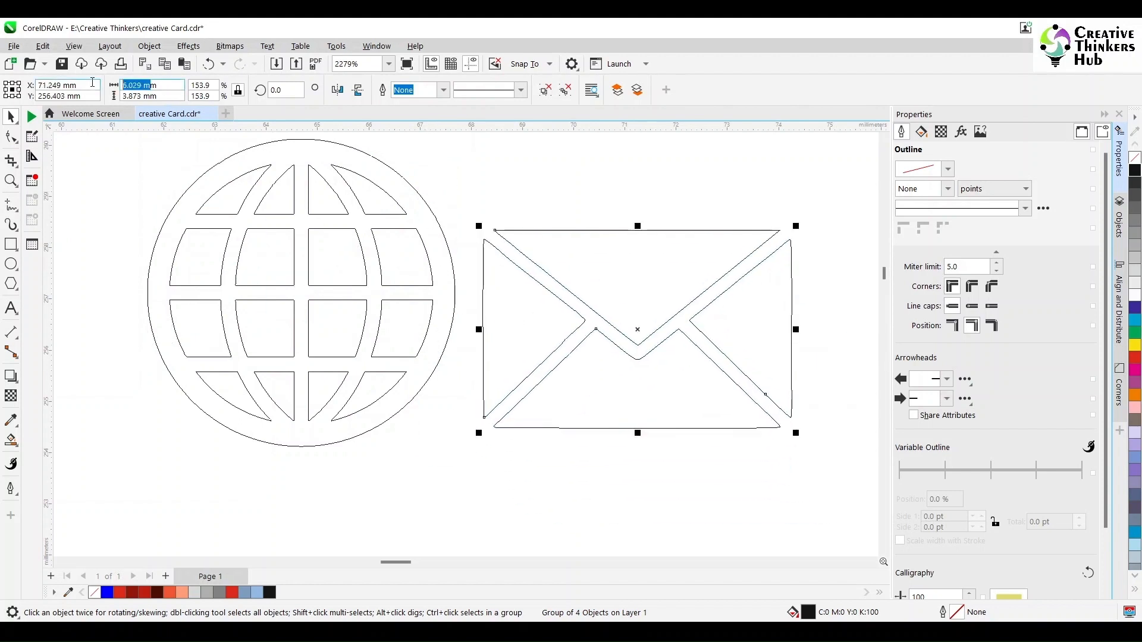
Set both the globe and envelope icons to 5 mm wide.
click(289, 301)
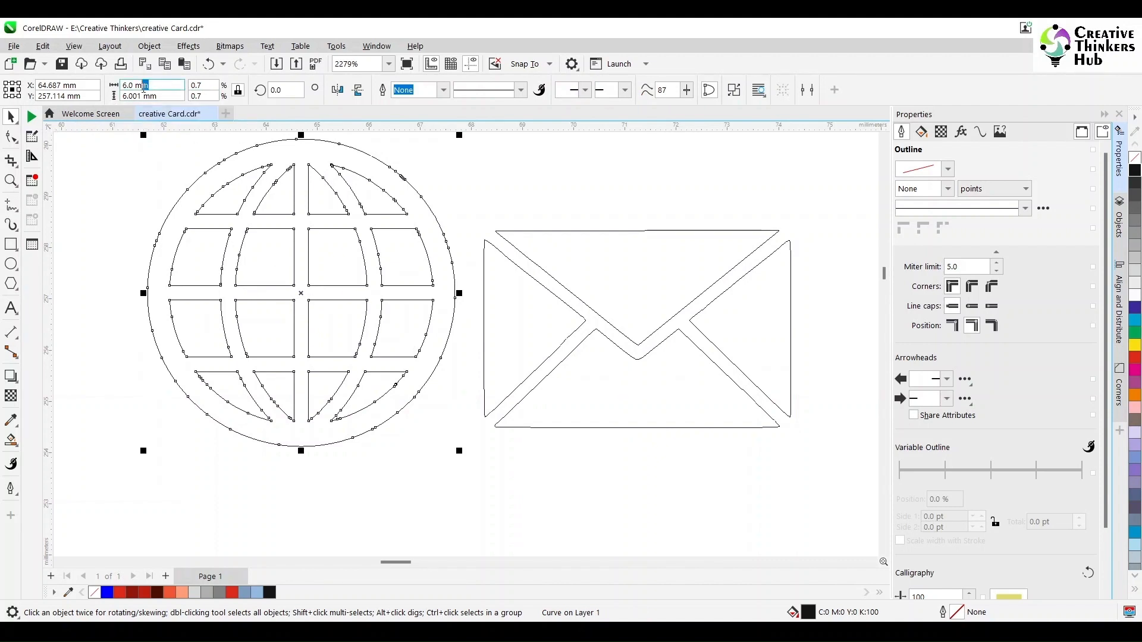
text(5)
key(Return)
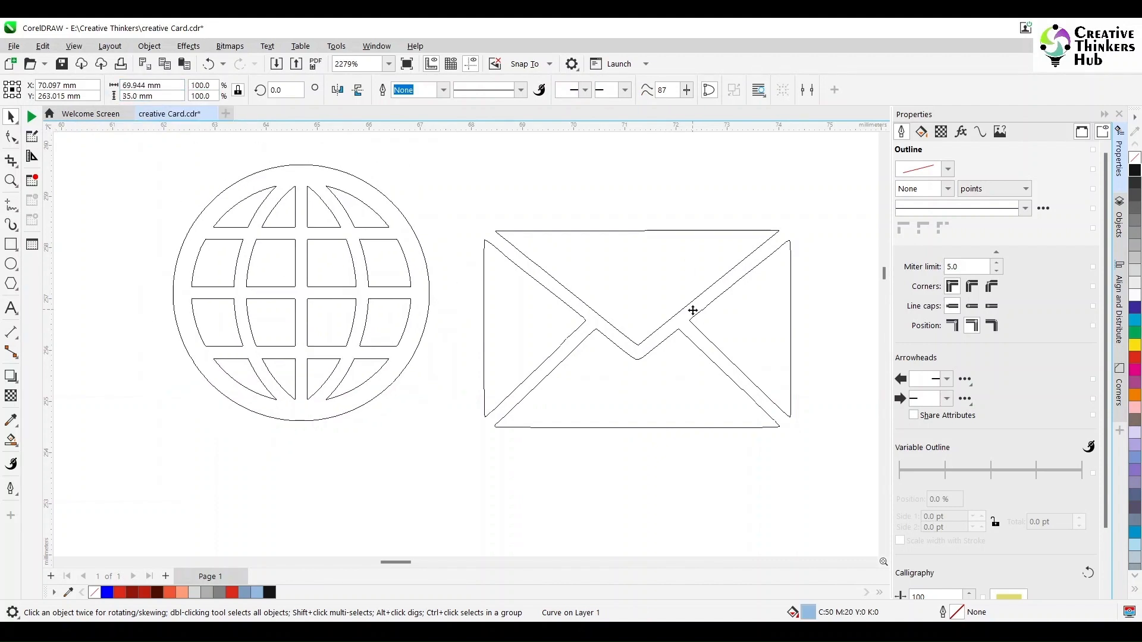
click(711, 336)
double_click(174, 89)
text(5)
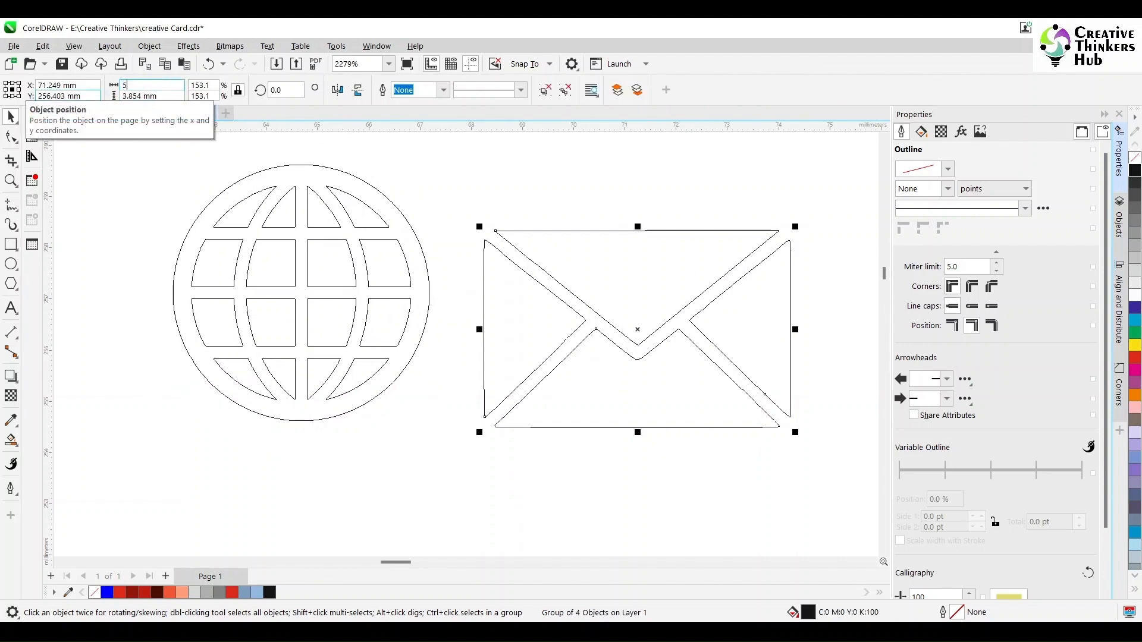
key(Return)
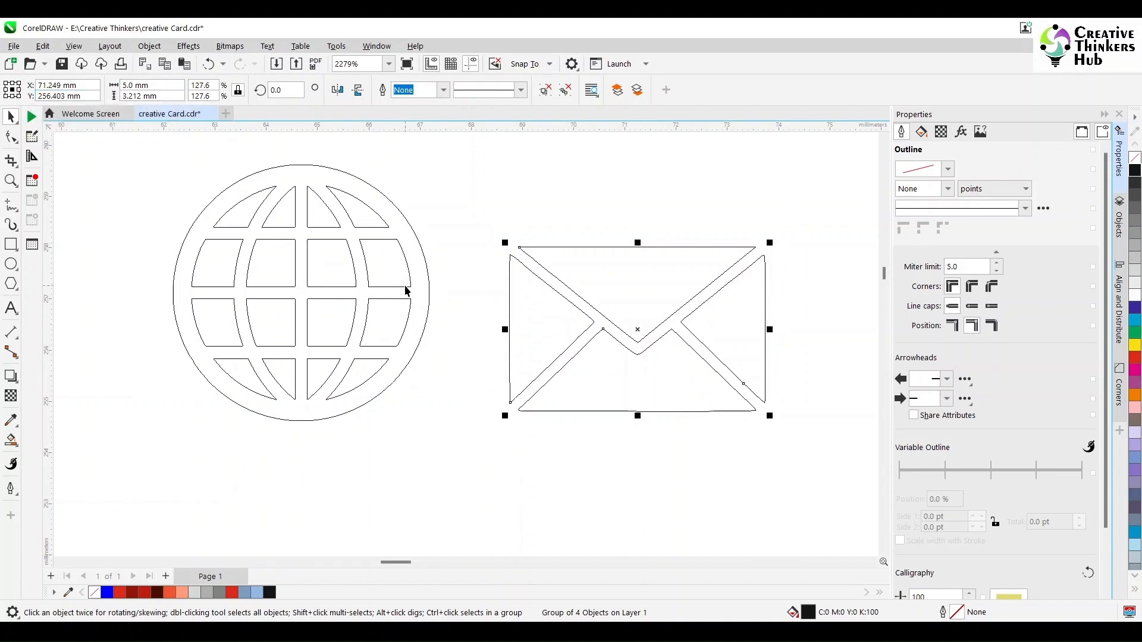
Zoom out to the whole card and return to full-colour display.
key(F4)
click(630, 390)
click(74, 46)
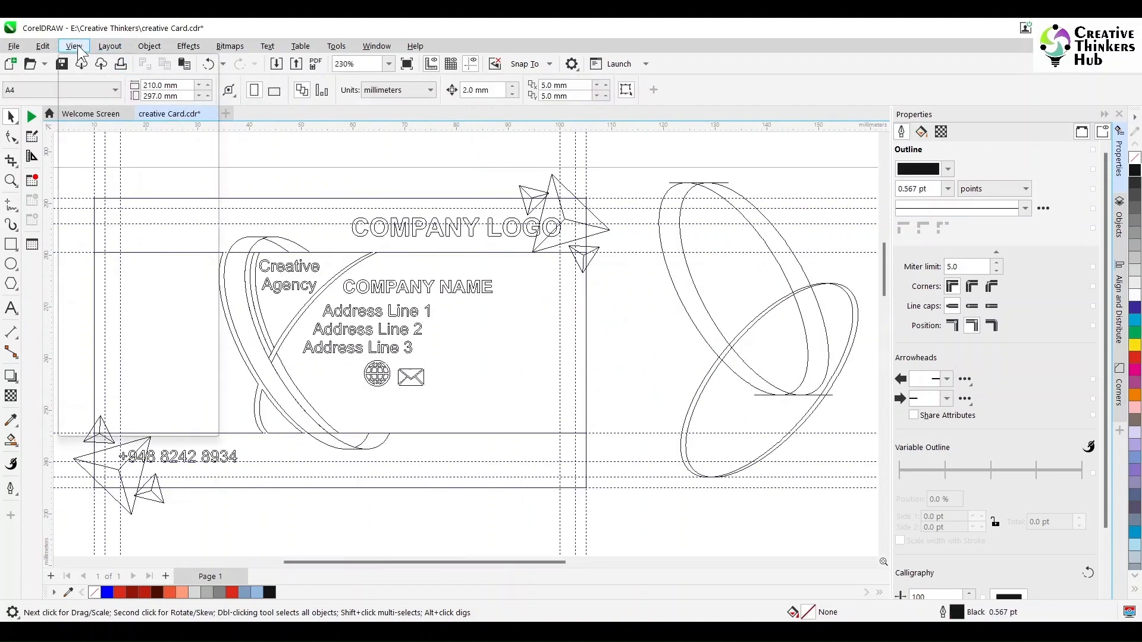
click(90, 92)
Move the envelope further right and align both icons' centres horizontally.
click(384, 377)
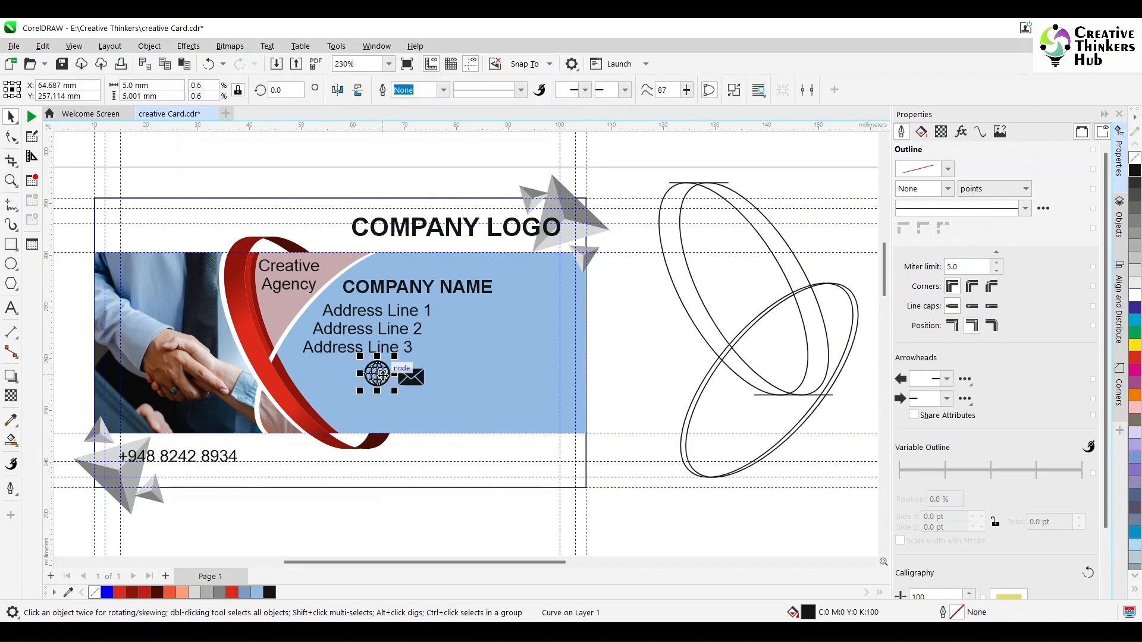
click(416, 378)
drag(417, 378, 517, 379)
shift+click(380, 387)
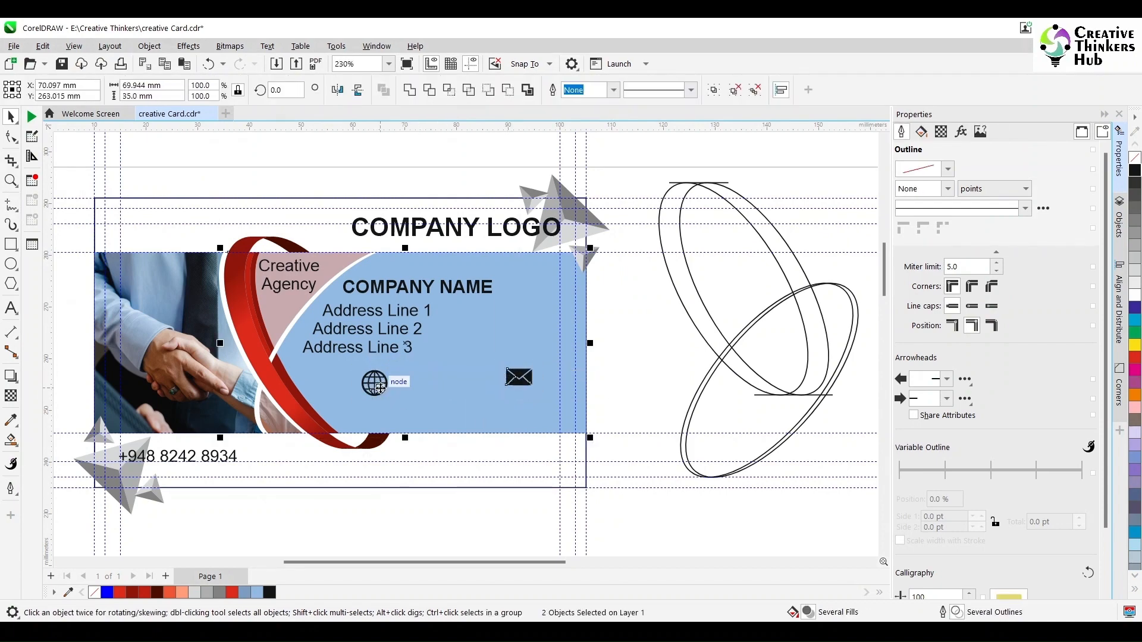
drag(645, 358, 318, 417)
key(e)
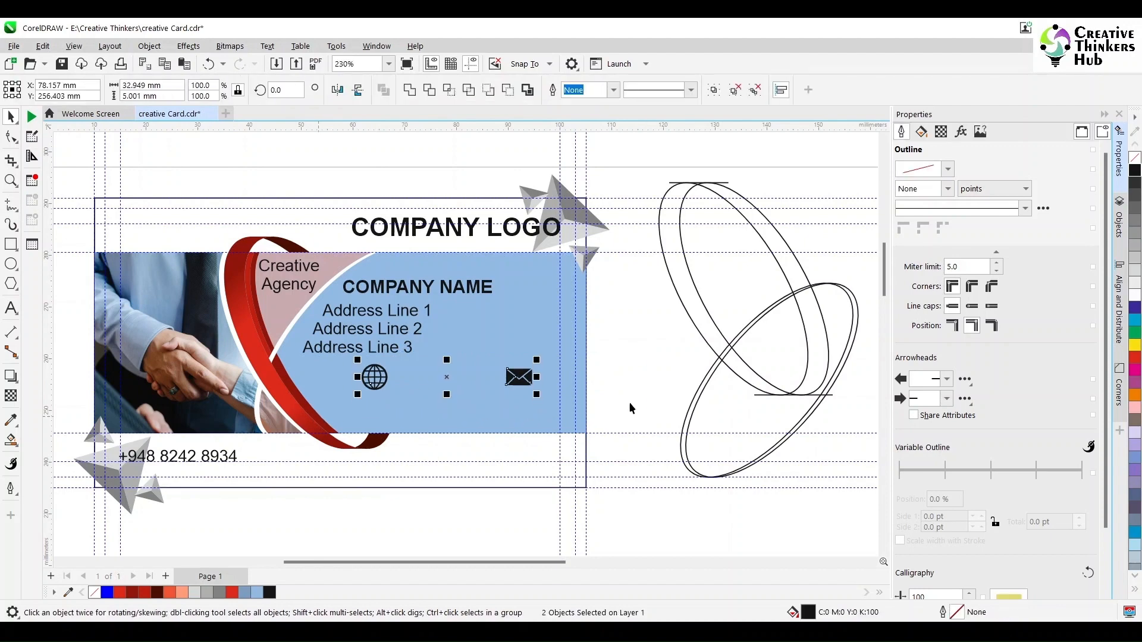
click(645, 383)
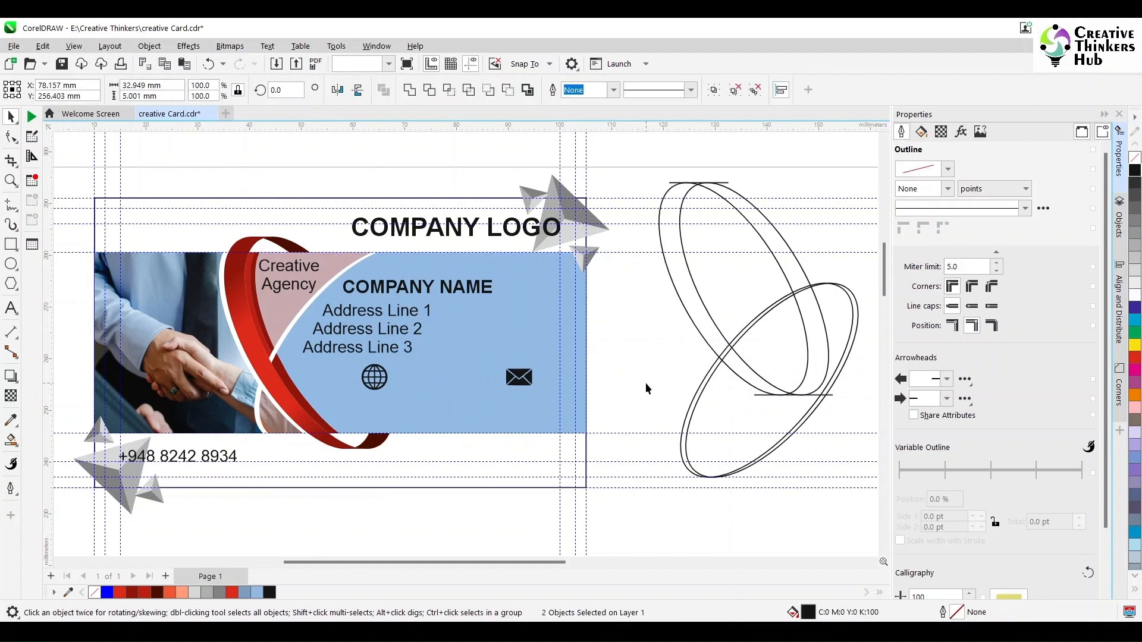
Draw a vertical divider line between the globe and envelope icons with the 2-Point Line tool.
click(16, 209)
click(63, 221)
drag(456, 364, 456, 420)
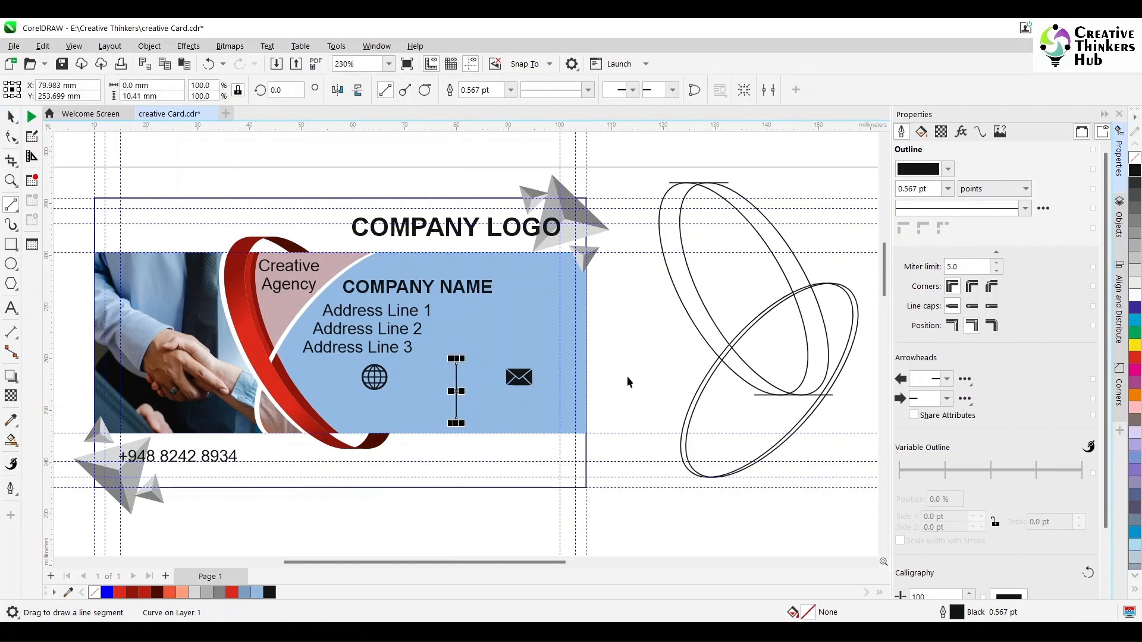
key(space)
click(606, 376)
click(10, 311)
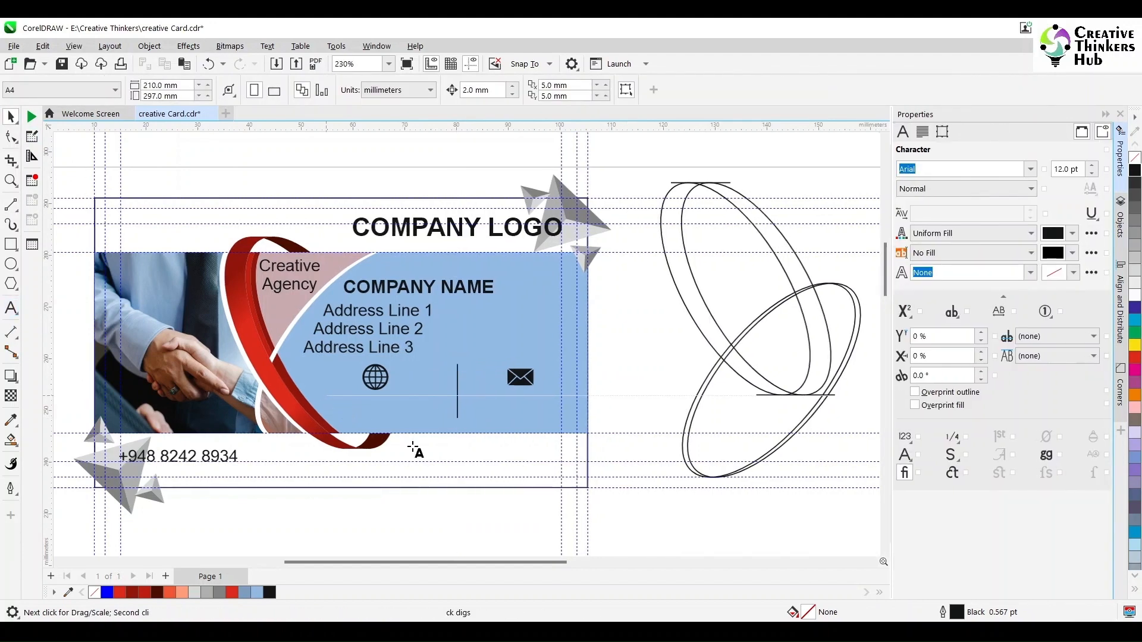
click(413, 450)
text(WWW.)
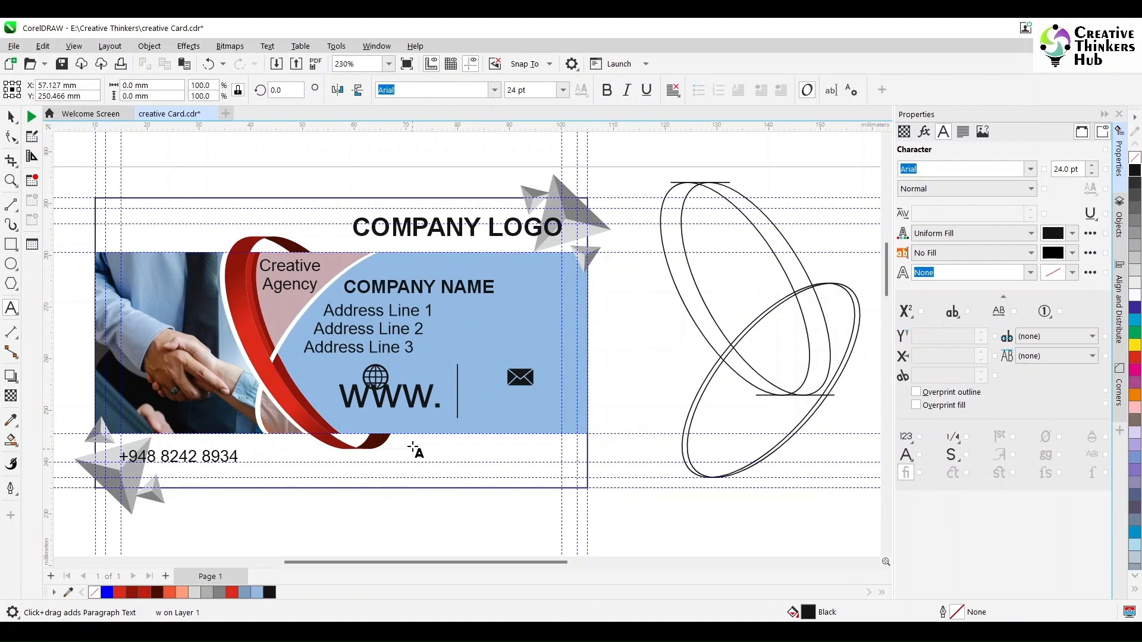
text(xyz.com)
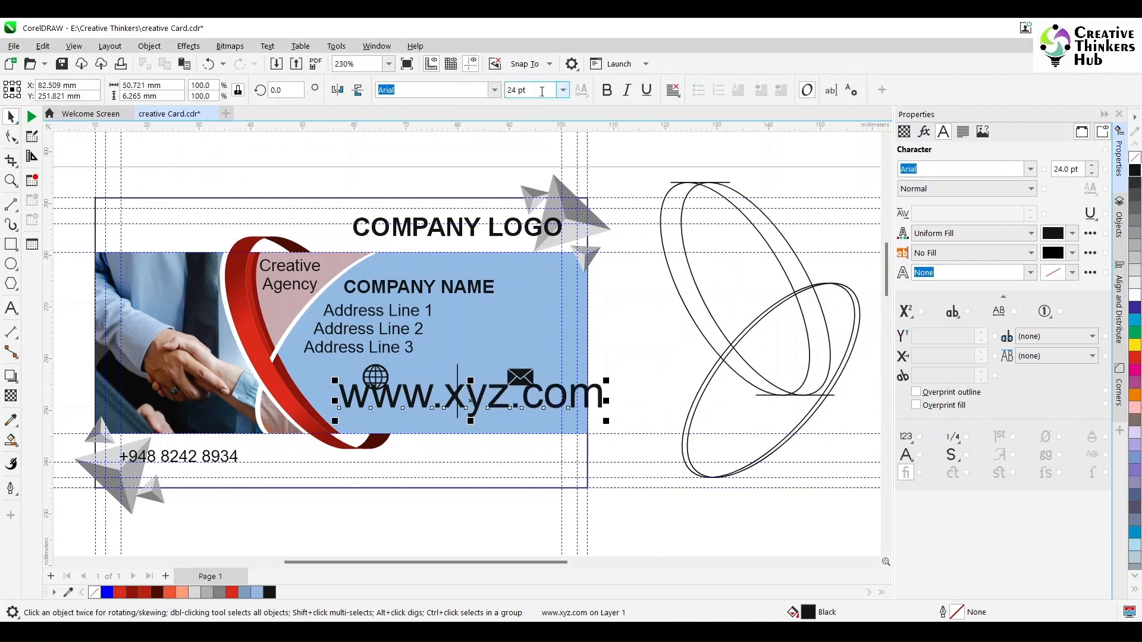
click(494, 90)
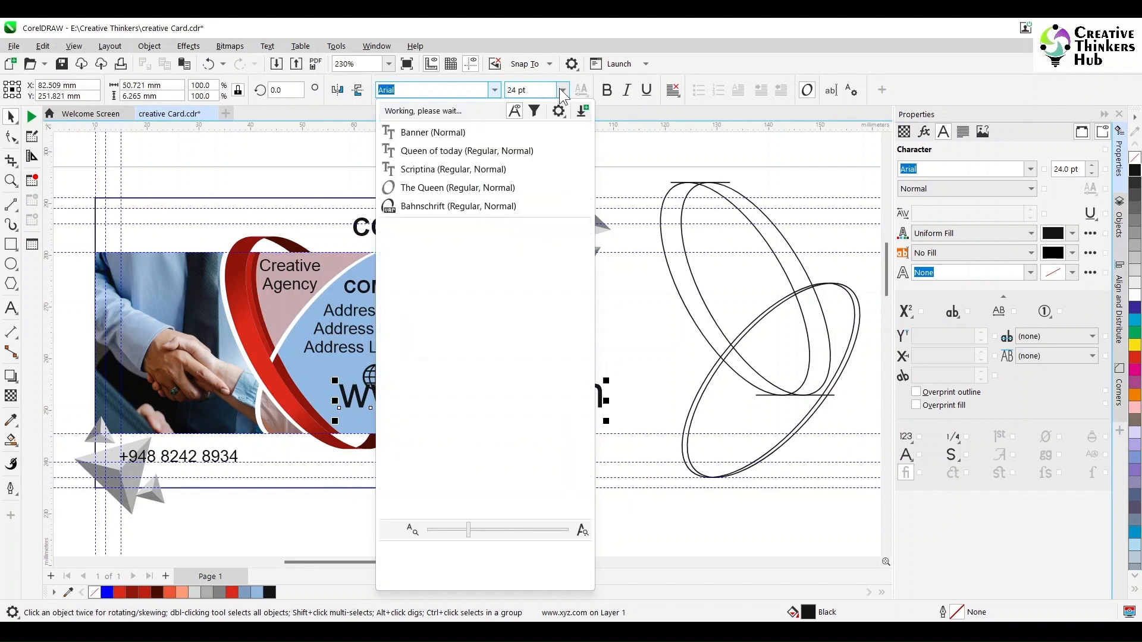
click(564, 94)
click(531, 90)
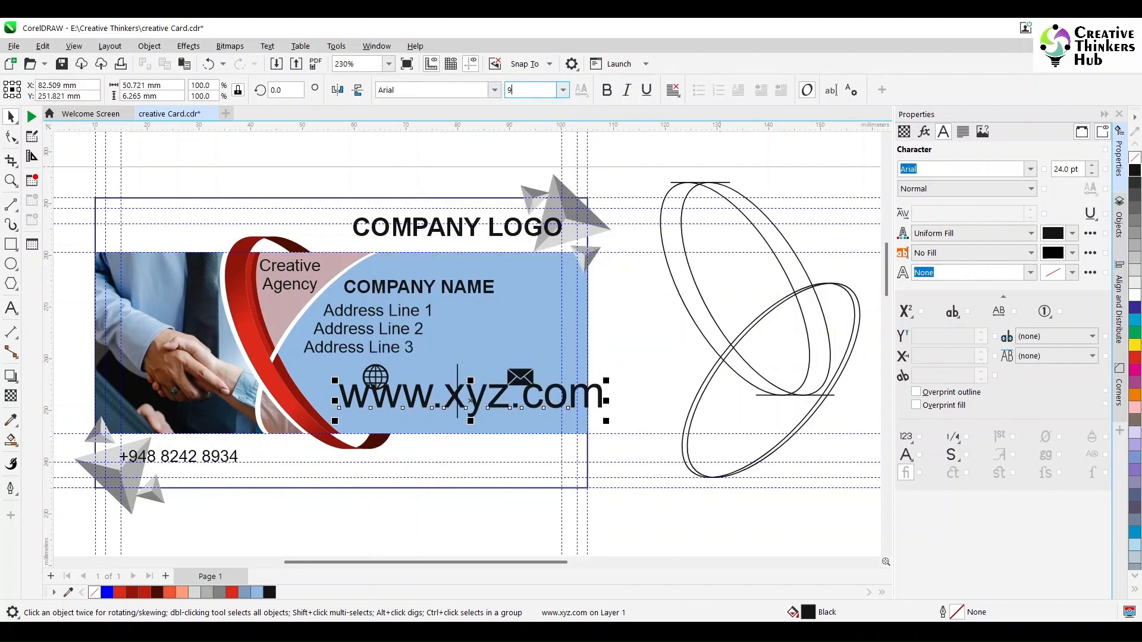
key(Return)
Place a copy of the web address under the envelope icon.
shift+click(381, 383)
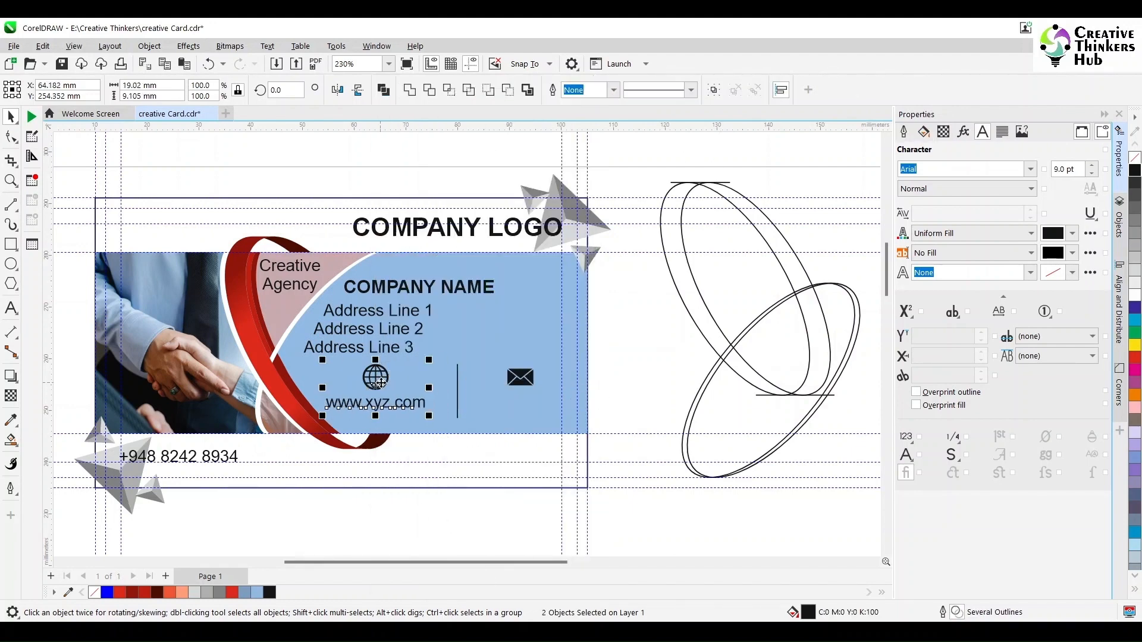
click(401, 405)
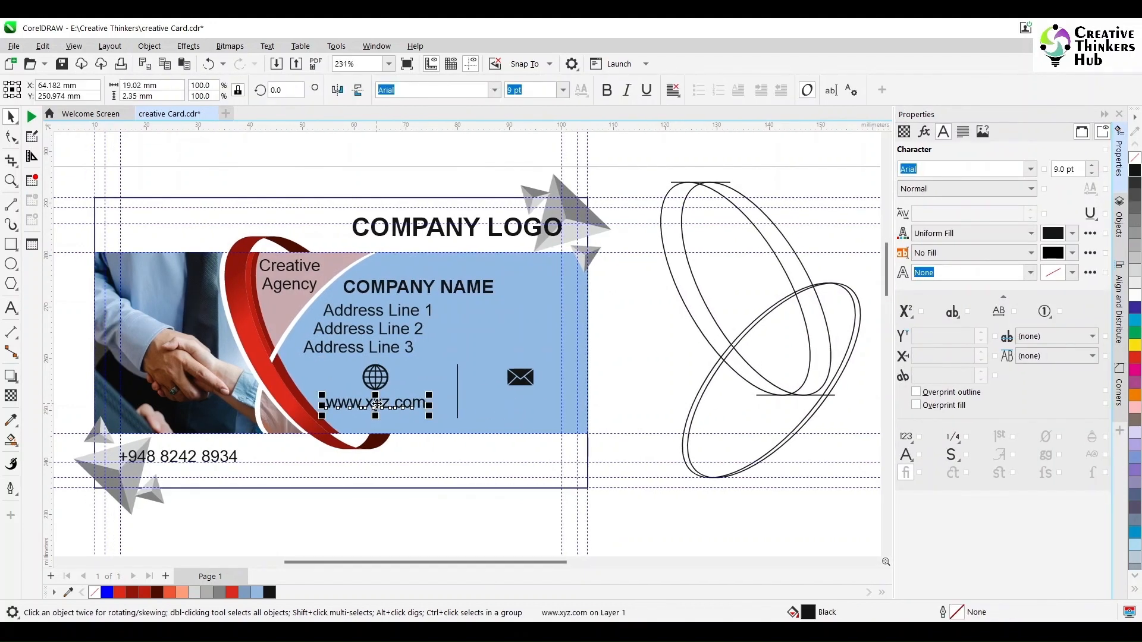
drag(419, 411, 519, 414)
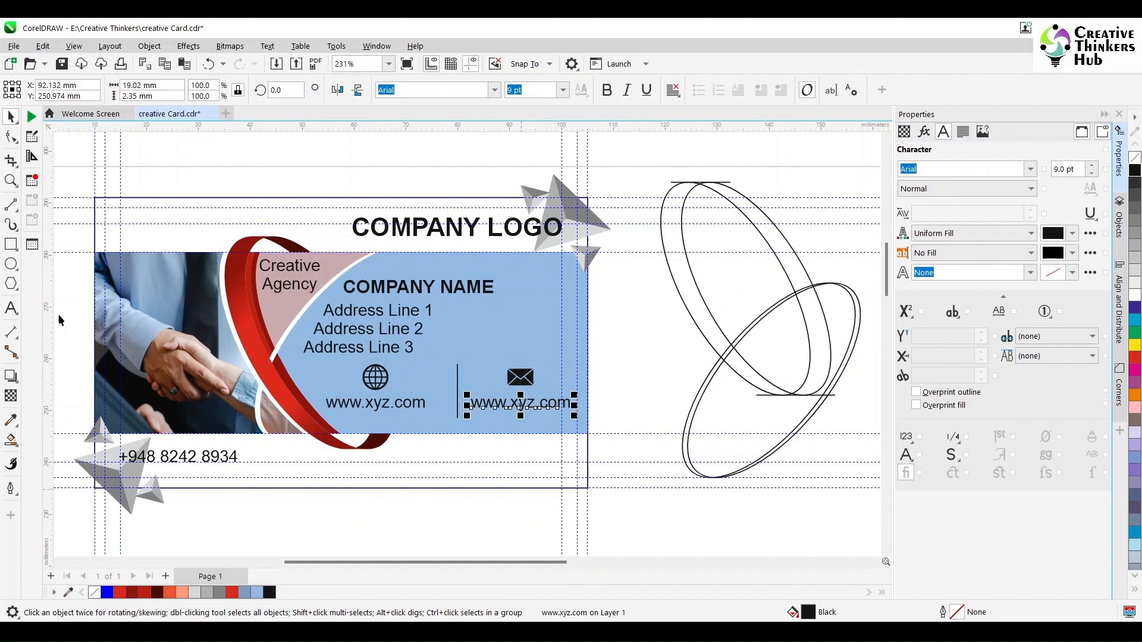
scroll(458, 418, up, 2)
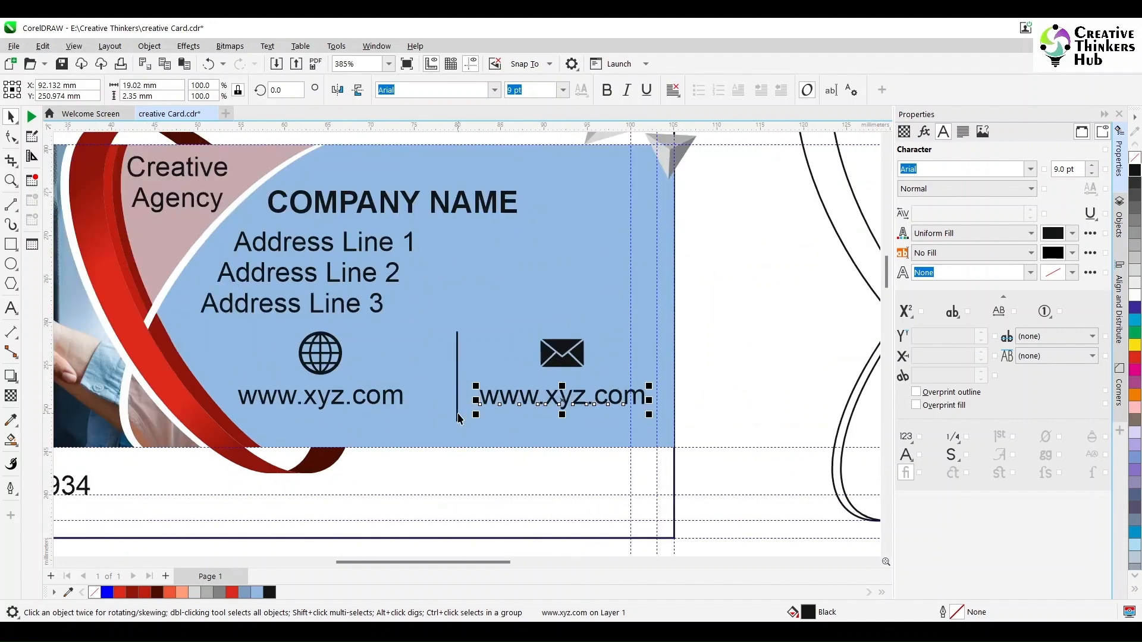
Move the web address beside the globe icon and the envelope icon below the globe.
click(335, 407)
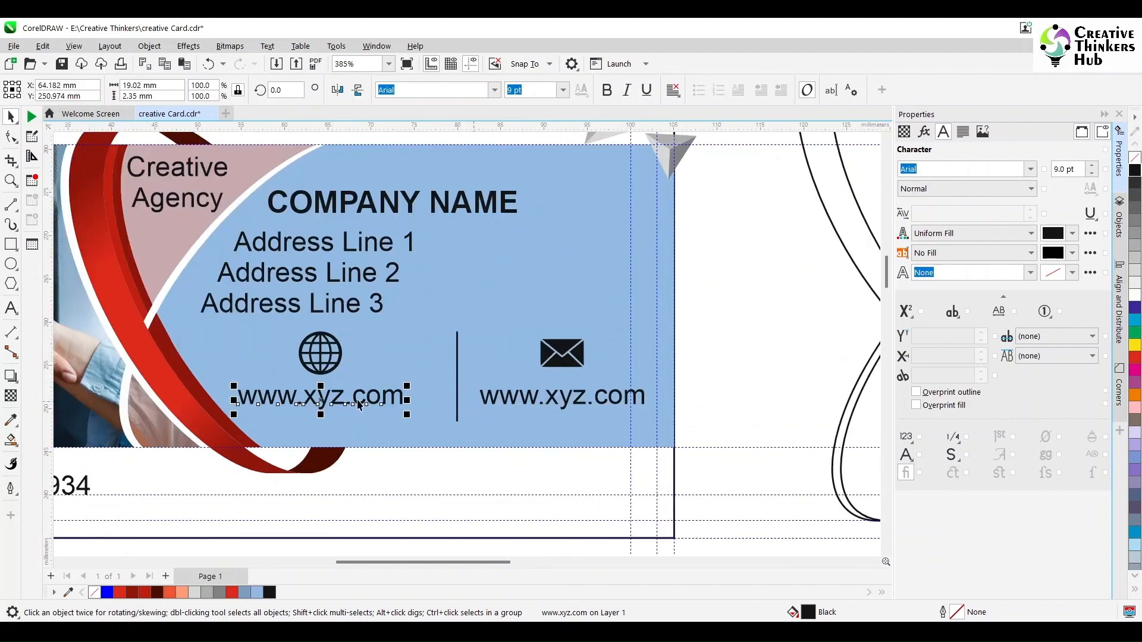
drag(322, 400, 444, 360)
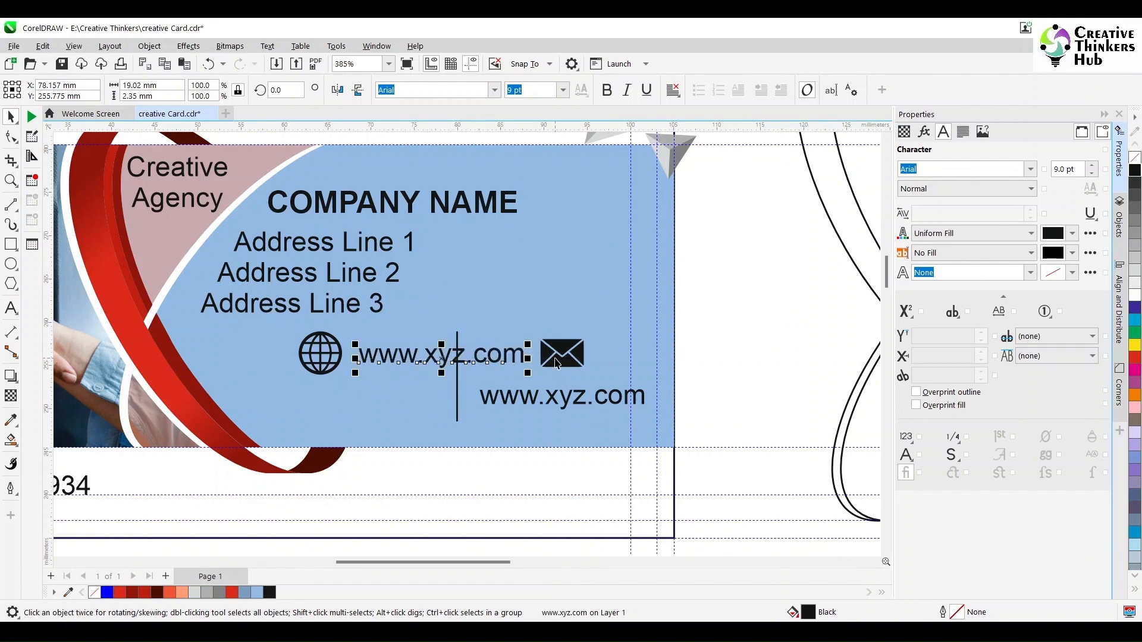
drag(571, 354, 331, 403)
shift+click(332, 359)
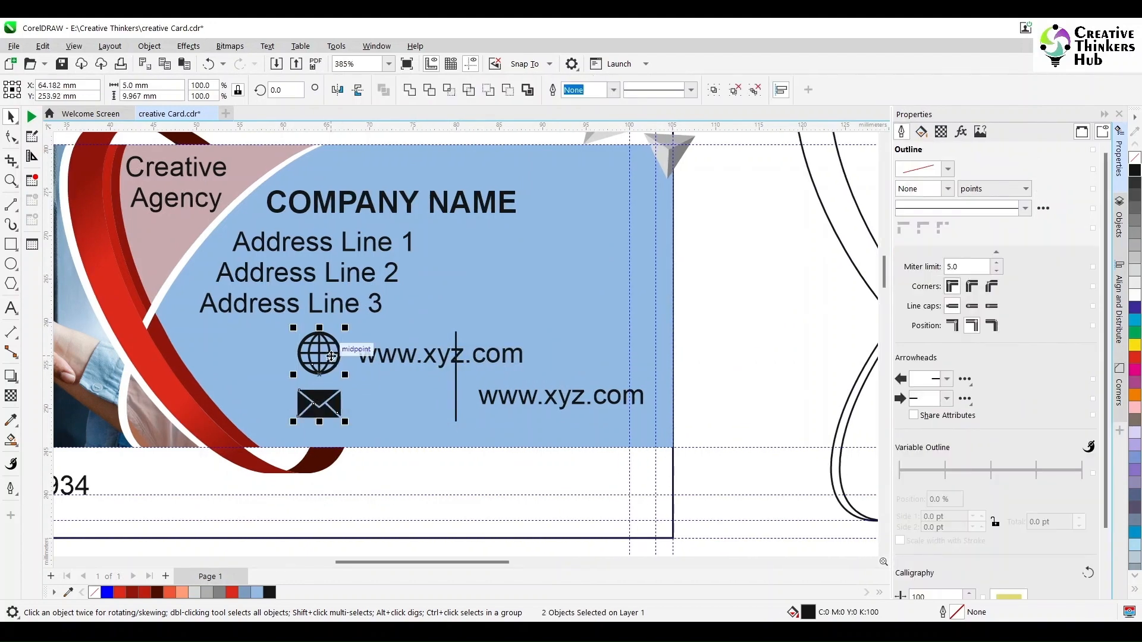
click(457, 400)
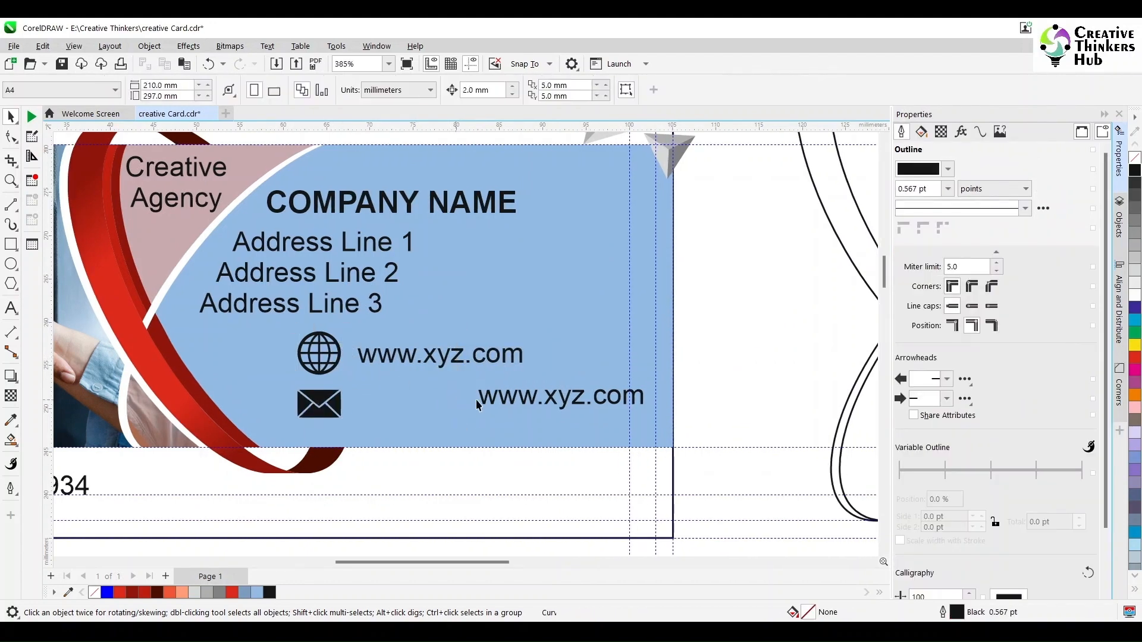
Left-align both web address lines and centre the upper address on the globe.
click(477, 400)
shift+click(384, 360)
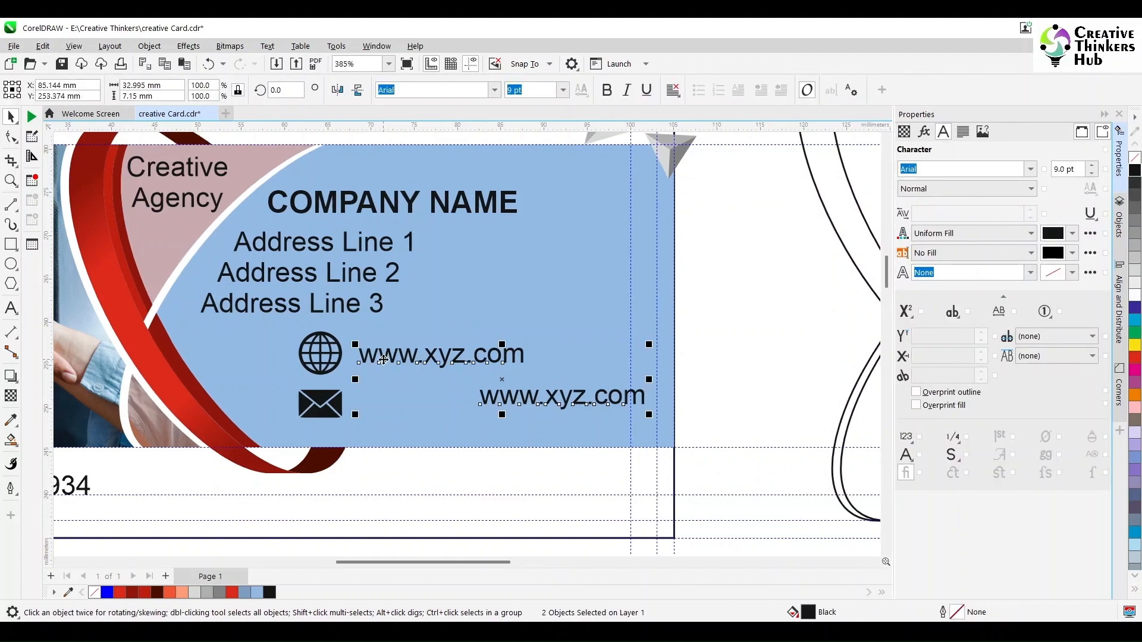
key(l)
click(760, 372)
drag(756, 302, 261, 384)
key(e)
drag(784, 370, 273, 424)
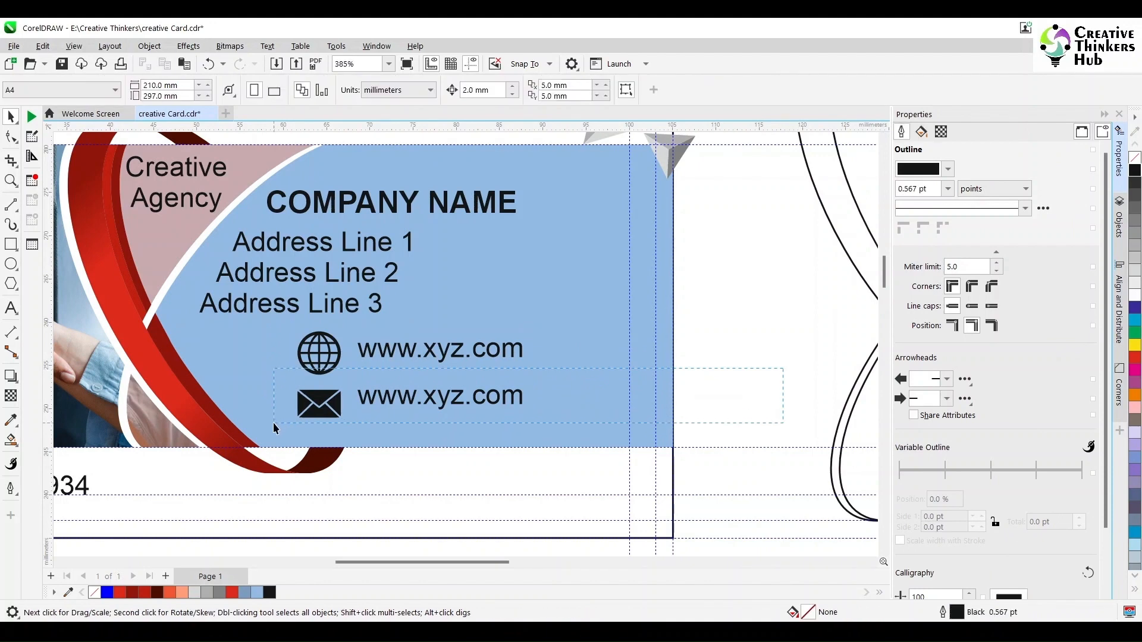
click(11, 308)
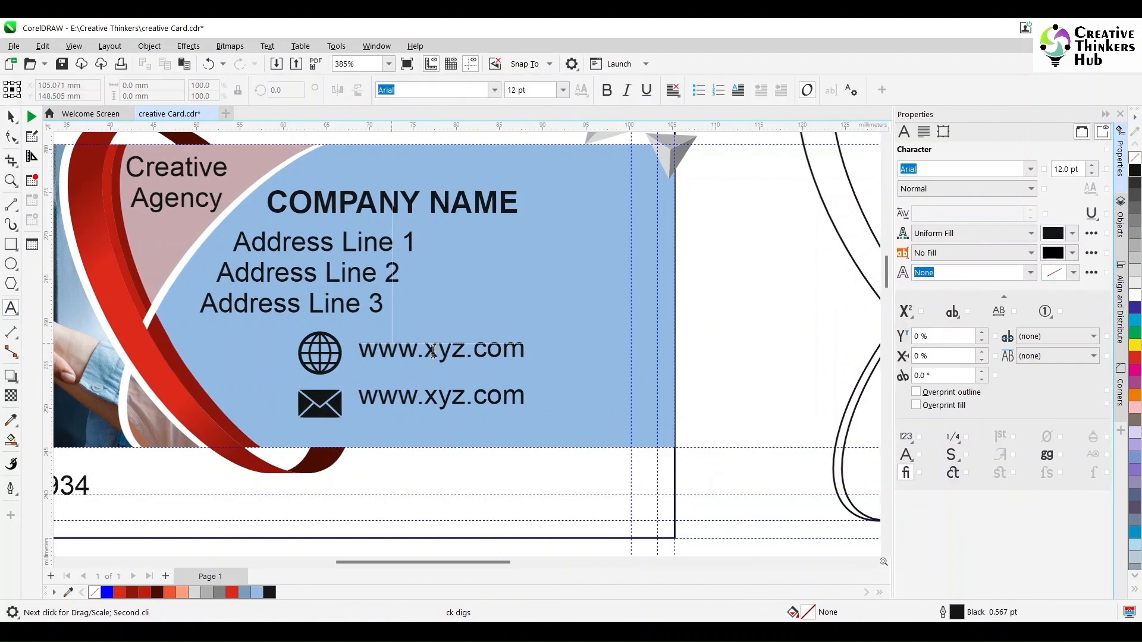
click(446, 357)
text(l)
click(435, 398)
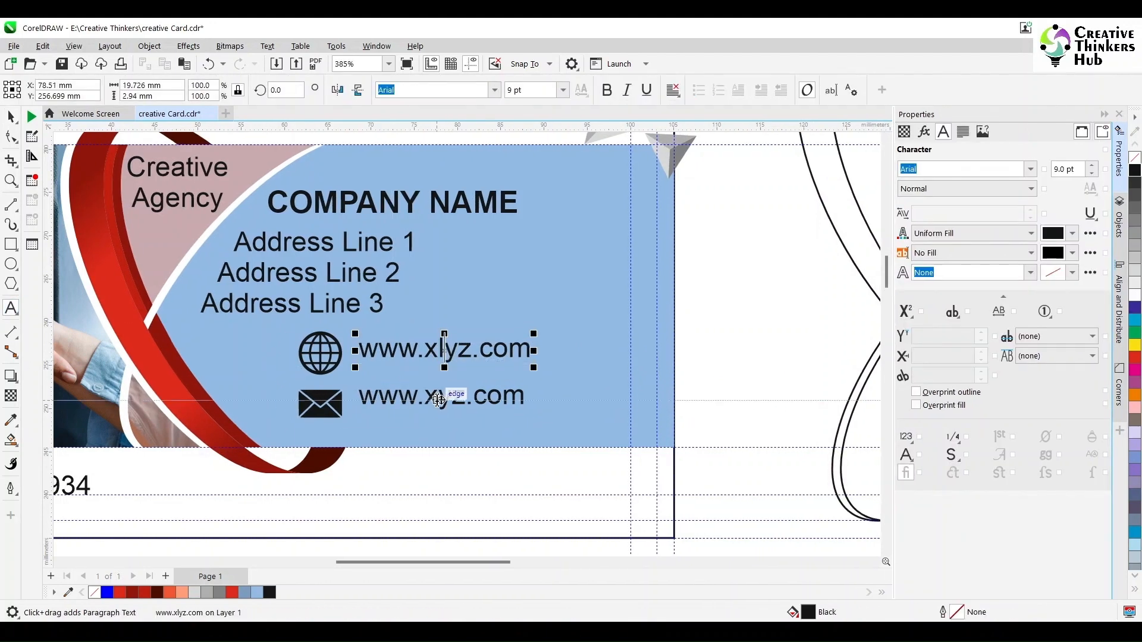
text(l)
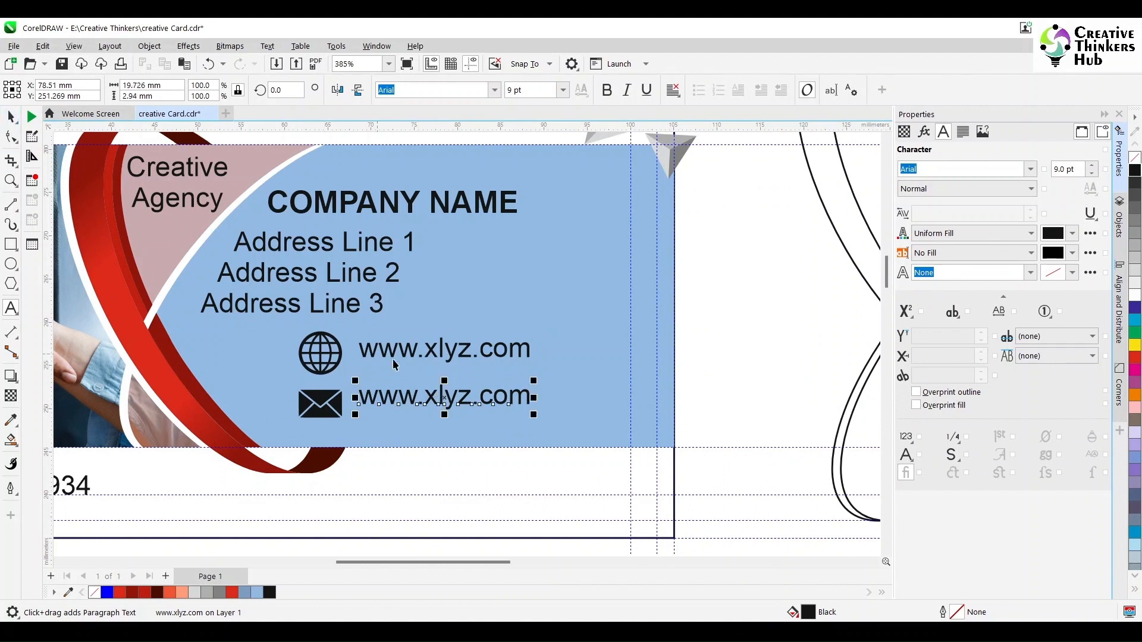
key(ctrl+space)
Centre the lower address vertically on the envelope icon.
click(434, 357)
shift+click(331, 353)
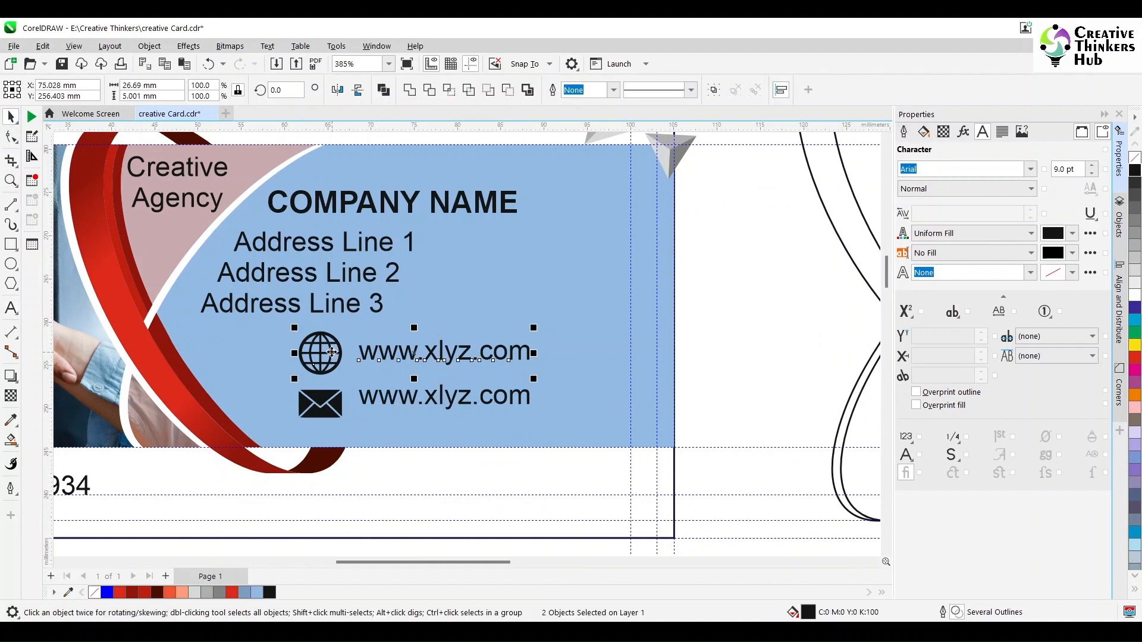
click(372, 403)
shift+click(321, 409)
key(e)
click(741, 420)
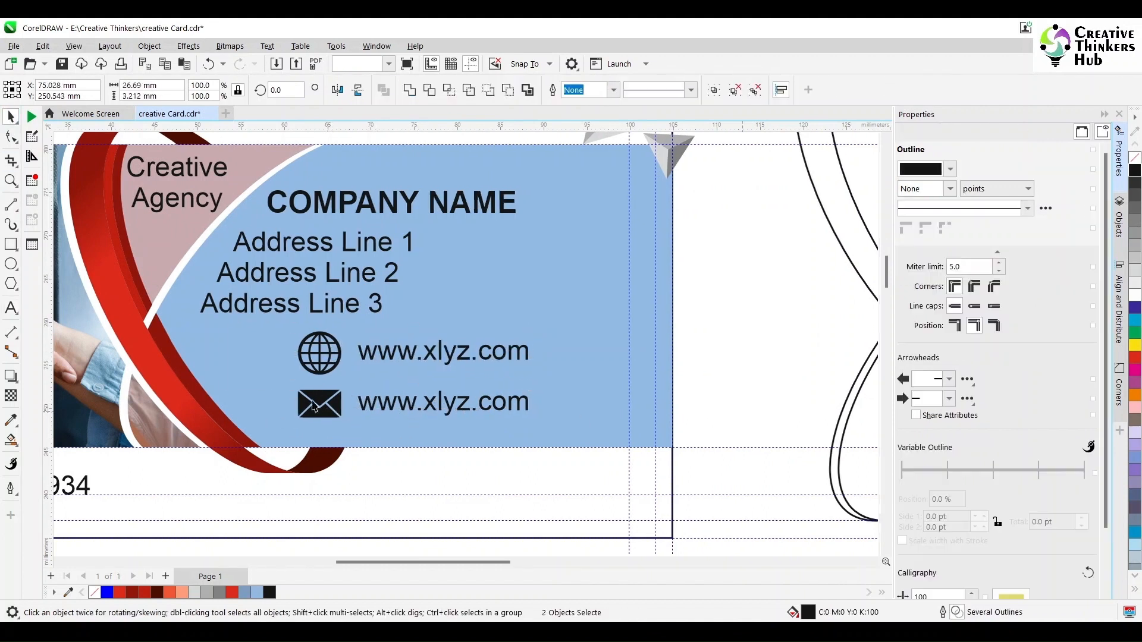
click(11, 308)
click(444, 403)
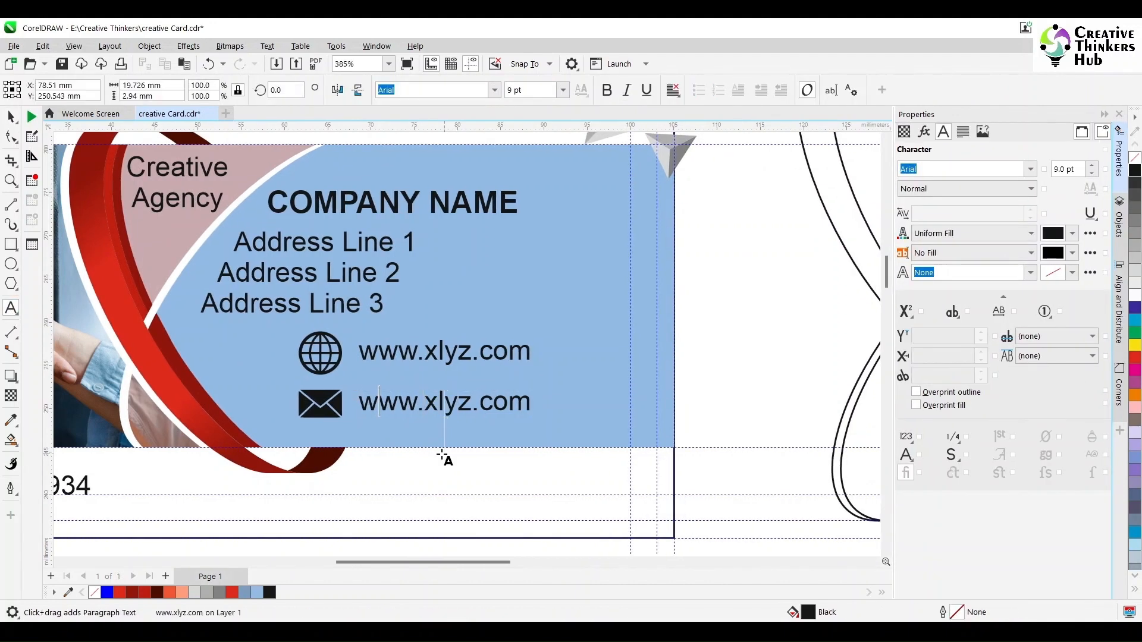
key(Home)
key(shift+Right)
key(shift+Right)
key(shift+Right)
key(shift+Right)
text(info@)
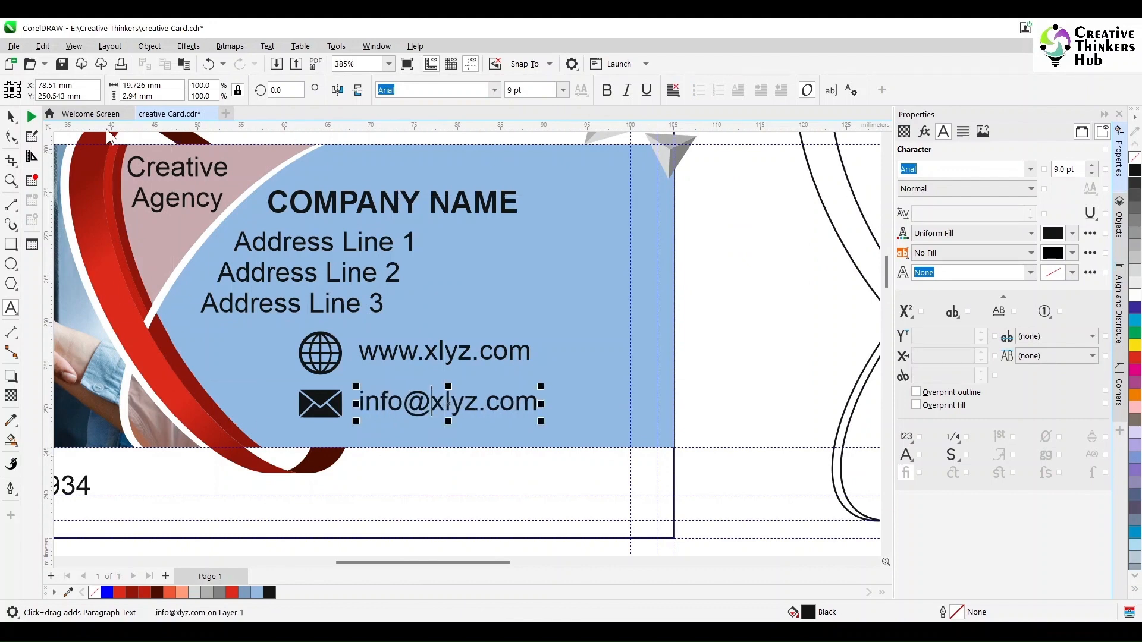
click(11, 116)
drag(724, 316, 259, 380)
drag(709, 383, 241, 441)
key(ctrl+g)
Move the contact block lower-left and align the email row with the web row.
shift+click(327, 368)
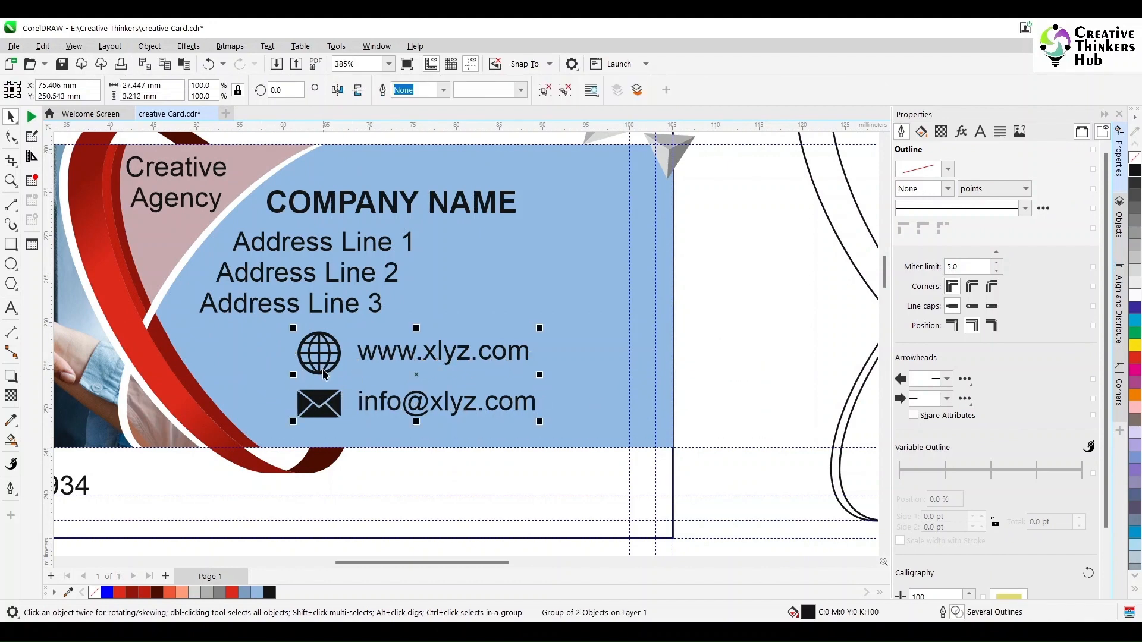
drag(418, 373, 383, 386)
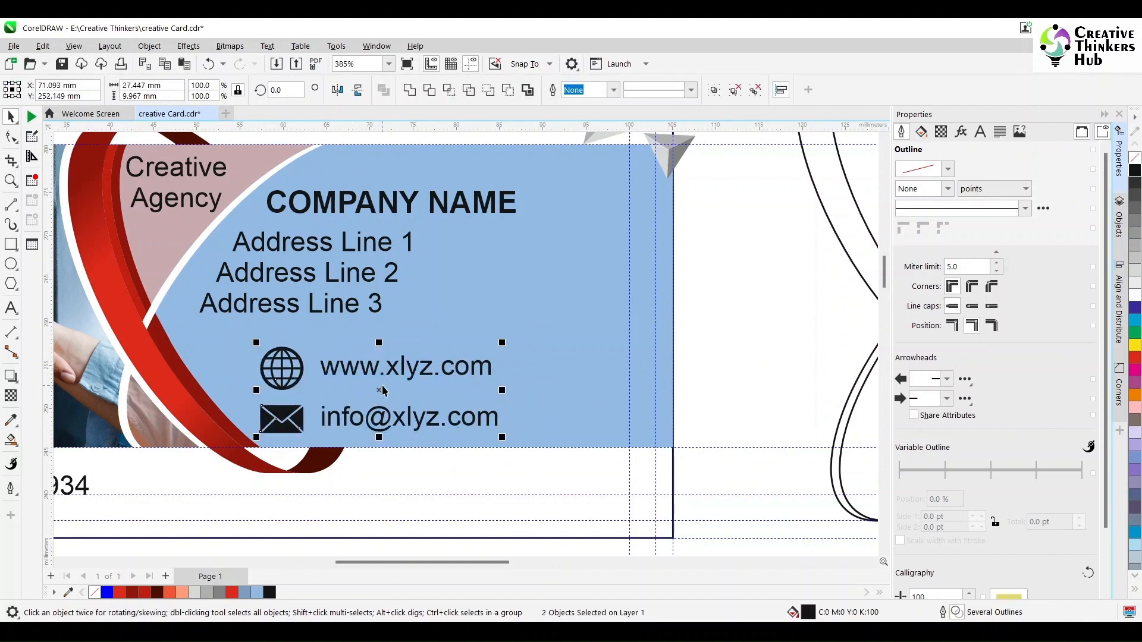
key(Escape)
click(288, 373)
mouse_move(285, 434)
mouse_down()
mouse_move(285, 380)
mouse_move(287, 423)
mouse_up()
shift+click(290, 376)
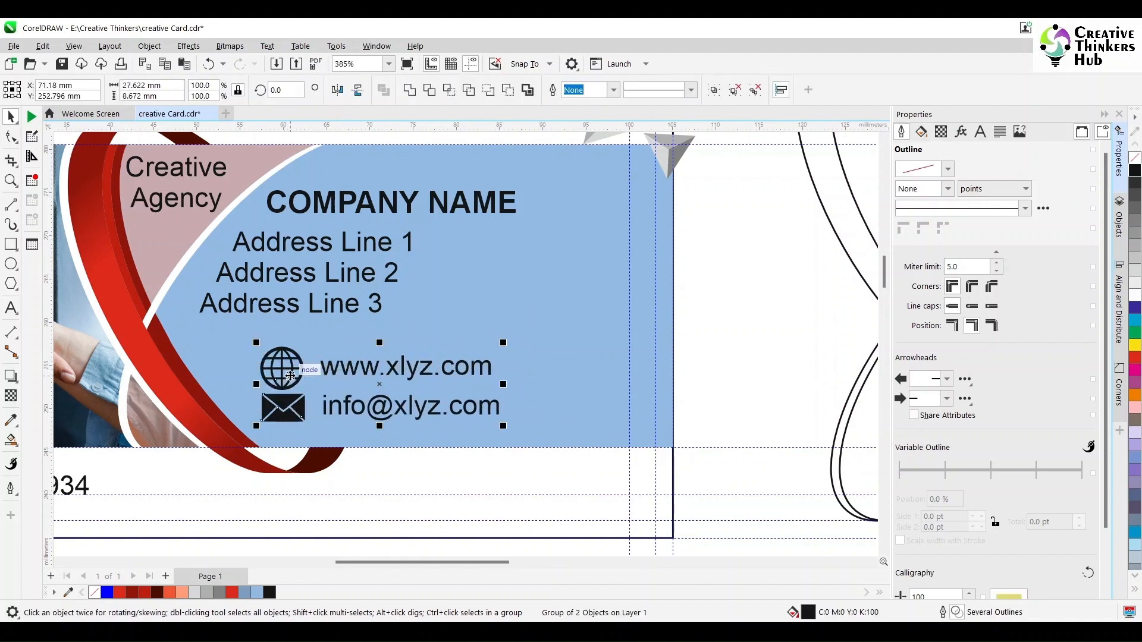
key(l)
key(e)
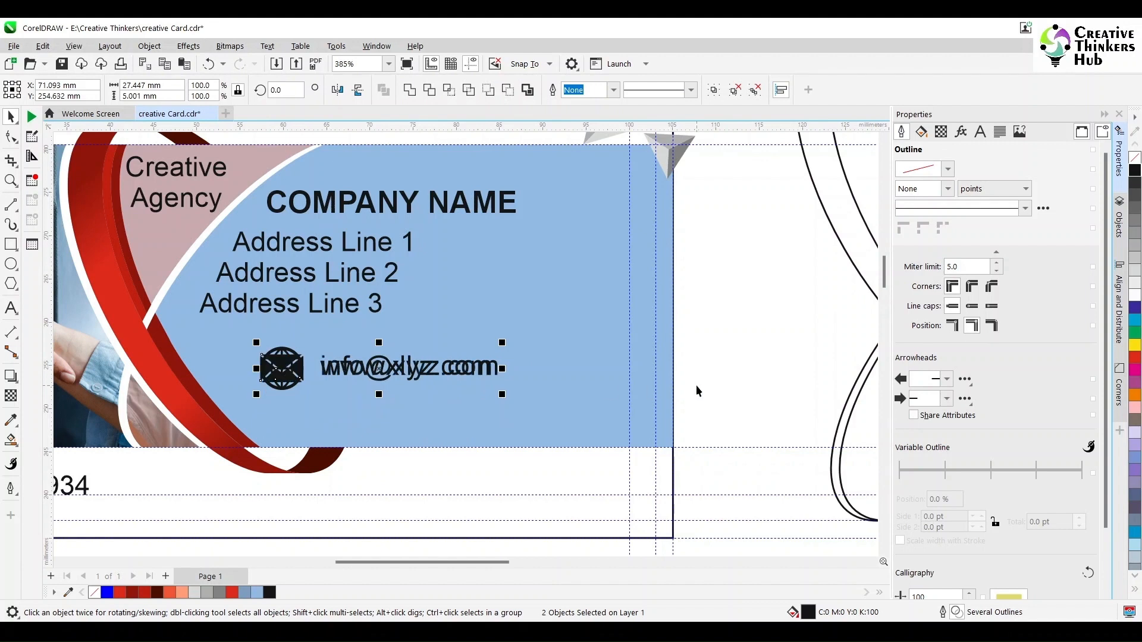
Drop the website row below the email row and nudge both rows left.
click(696, 387)
click(285, 387)
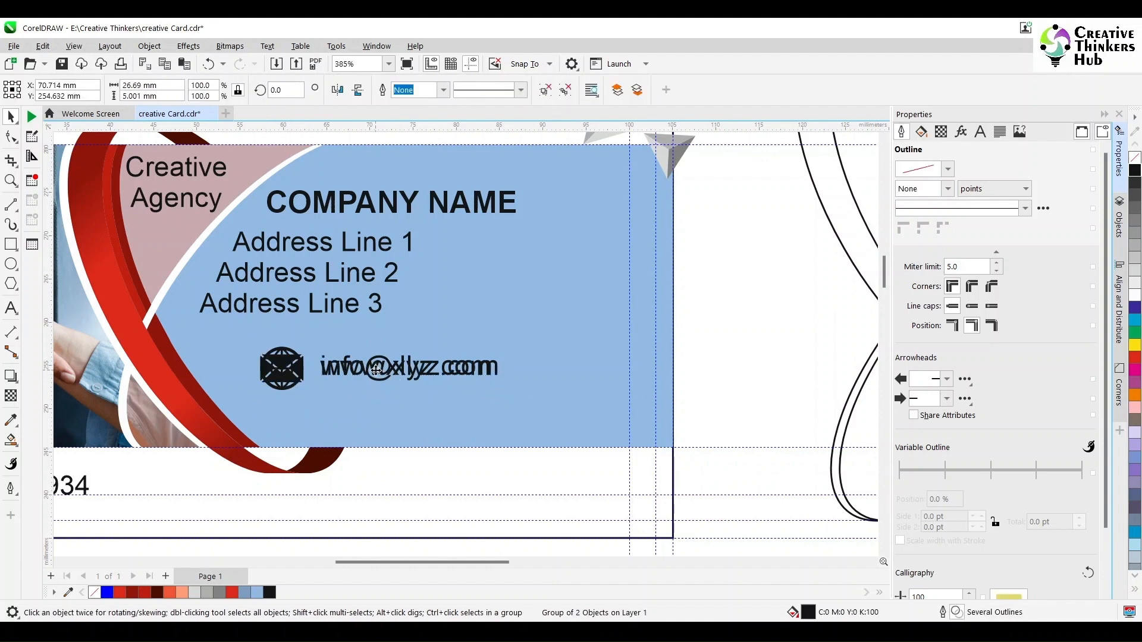
drag(376, 370, 376, 413)
click(280, 372)
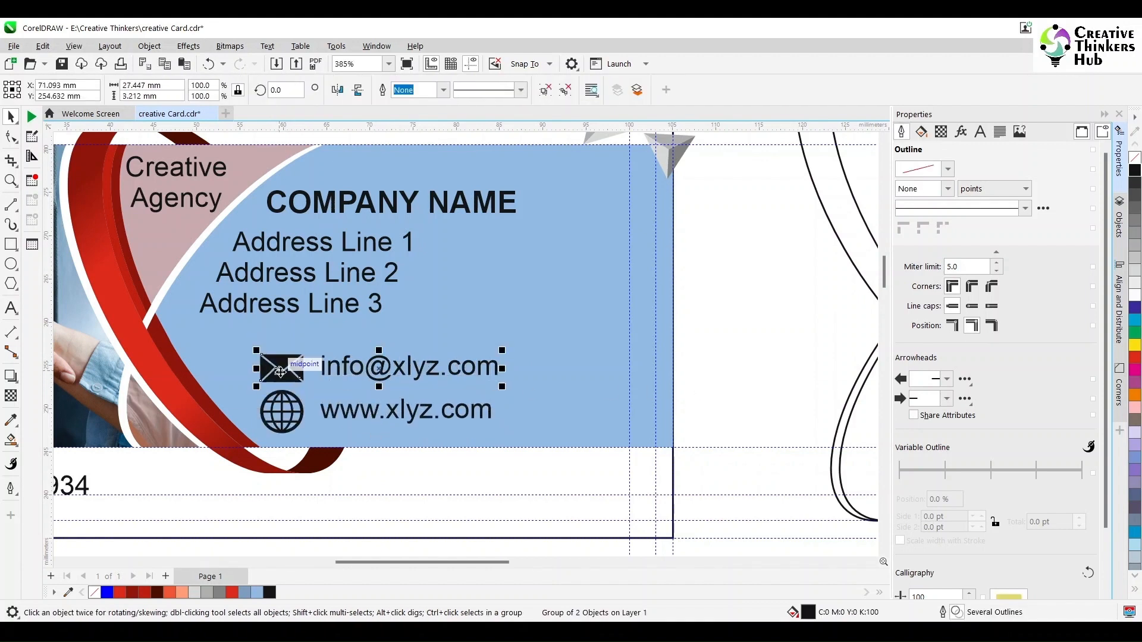
key(Left)
key(Left)
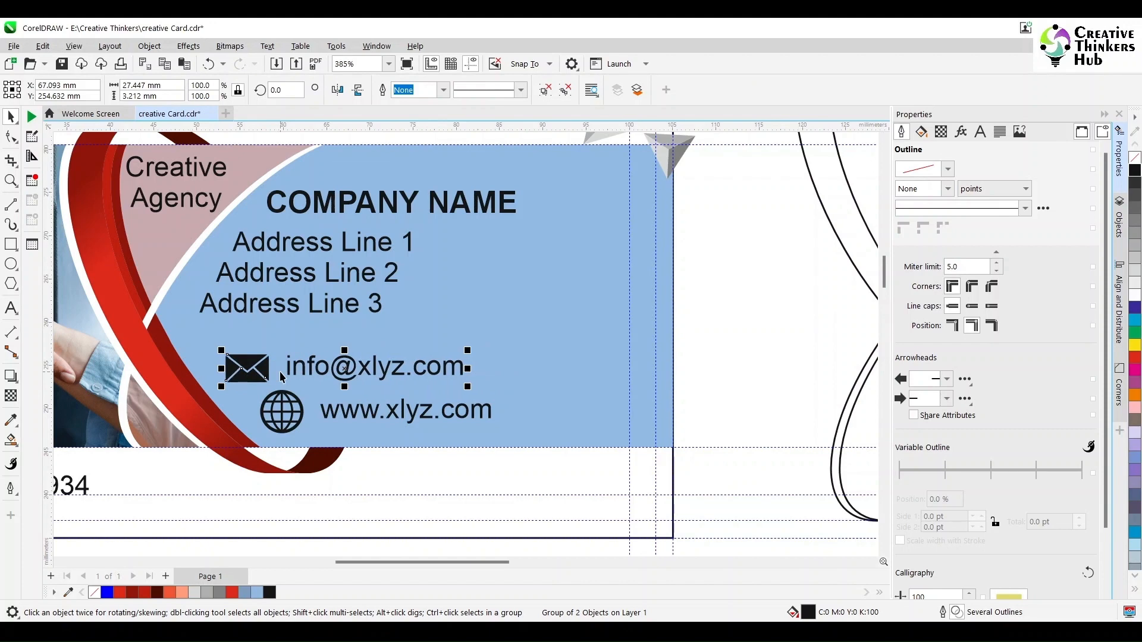
click(293, 427)
key(Left)
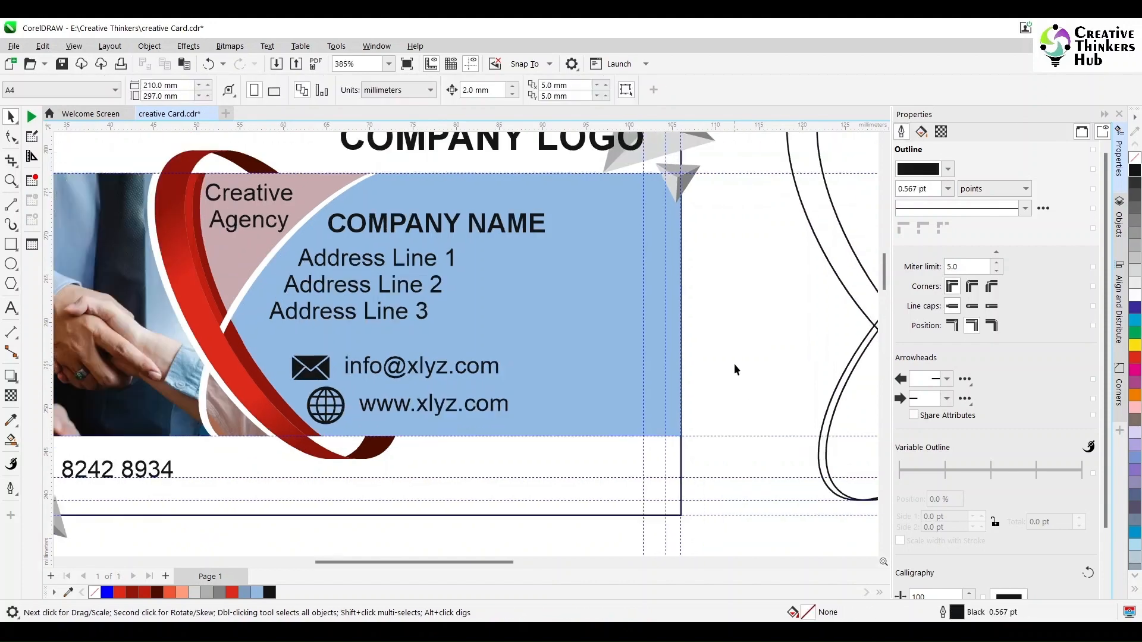
scroll(735, 369, down, 2)
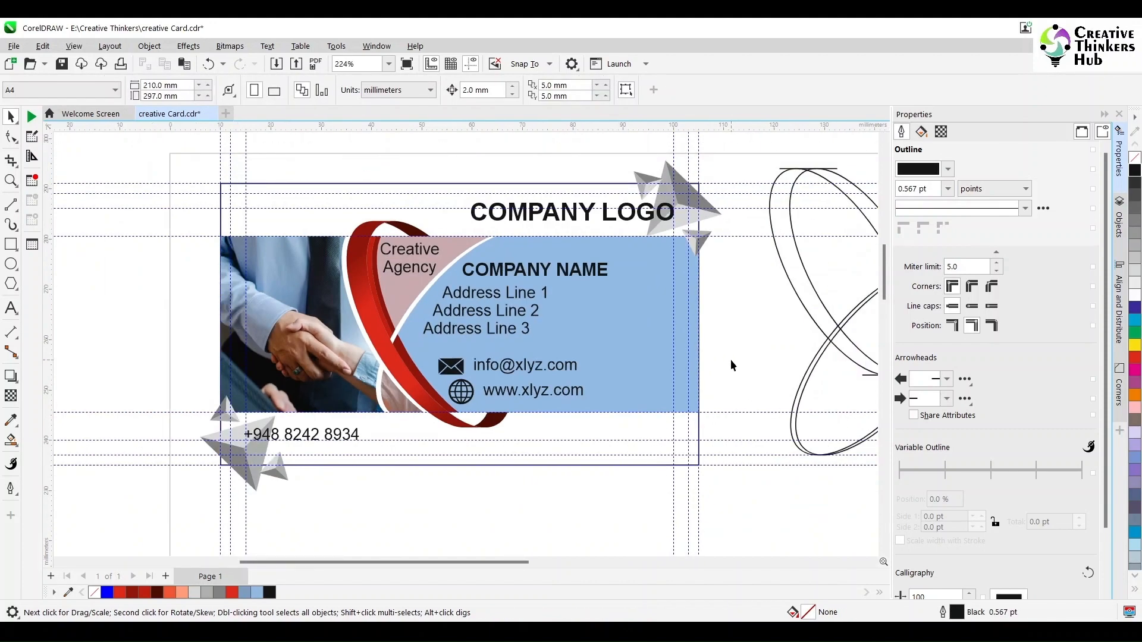
Move the COMPANY NAME and address lines higher in the blue panel.
drag(397, 344, 396, 343)
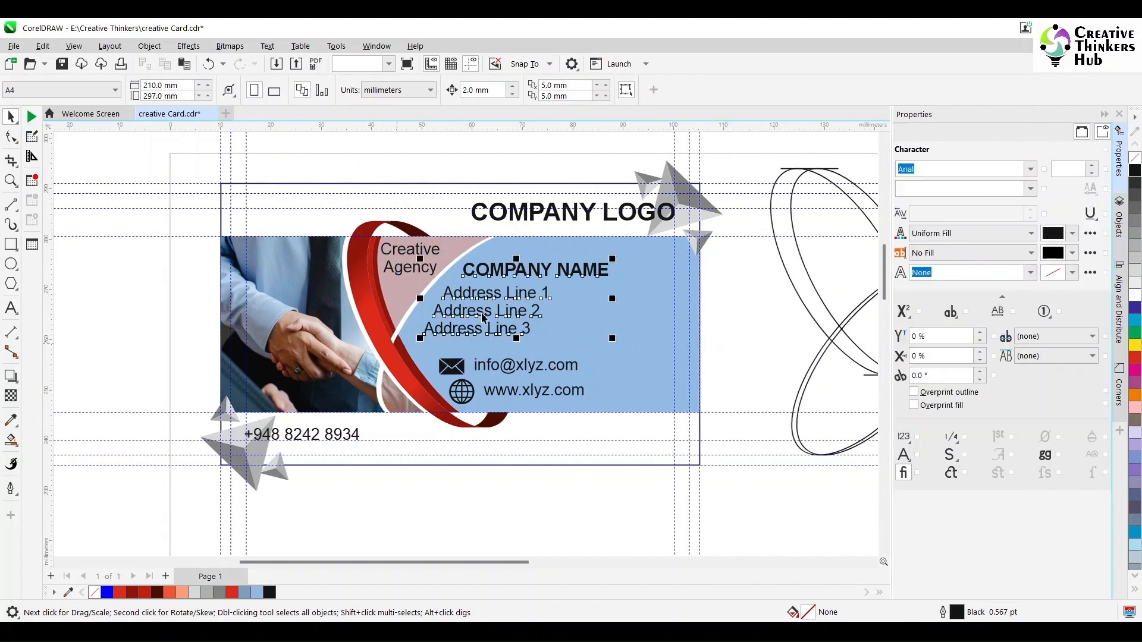
drag(487, 310, 502, 300)
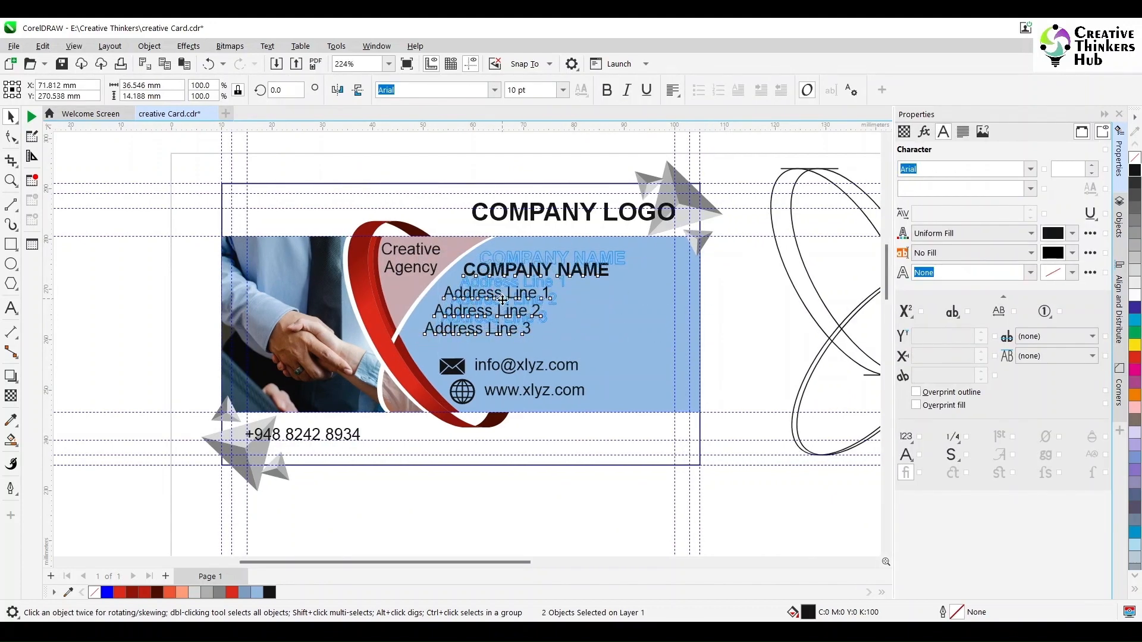
click(758, 300)
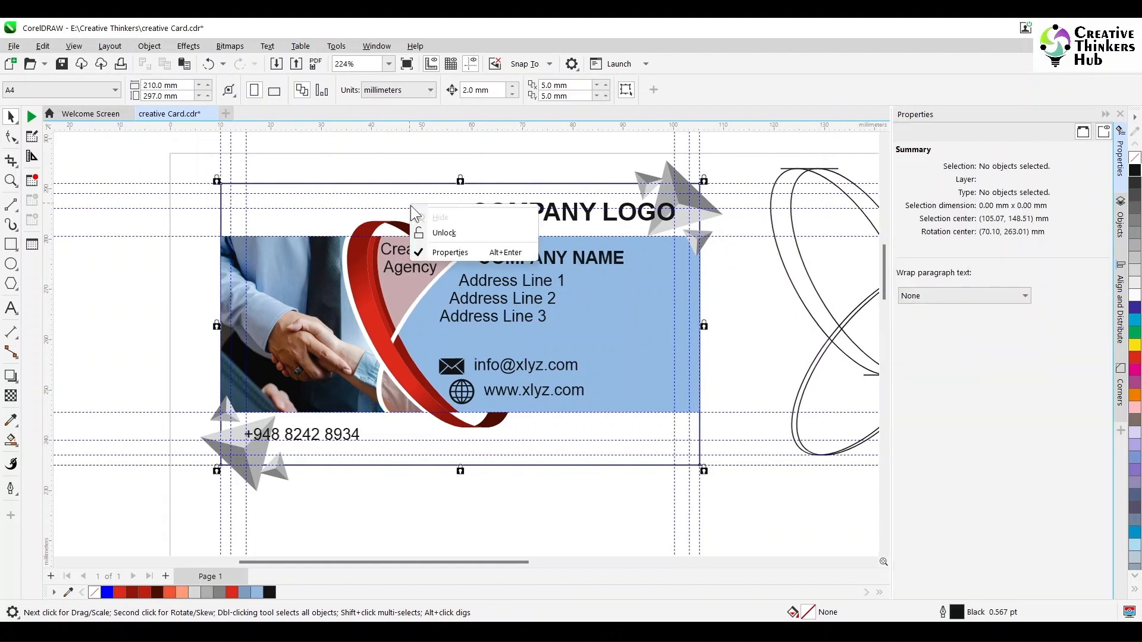
Round the card rectangle's corners with a 5 mm radius.
click(409, 217)
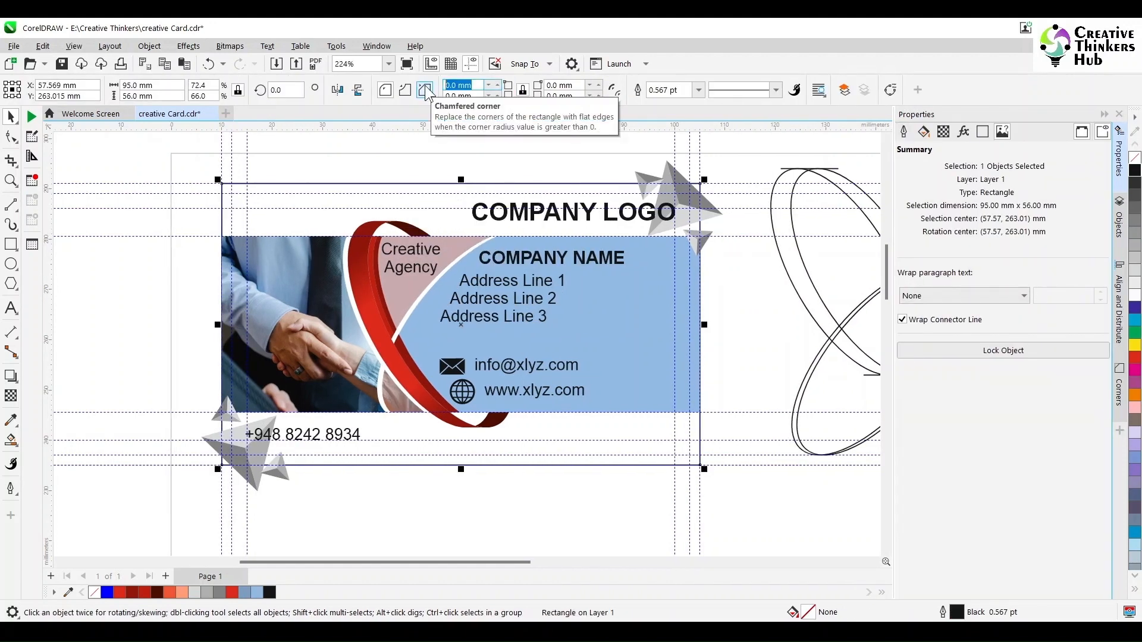
key(Return)
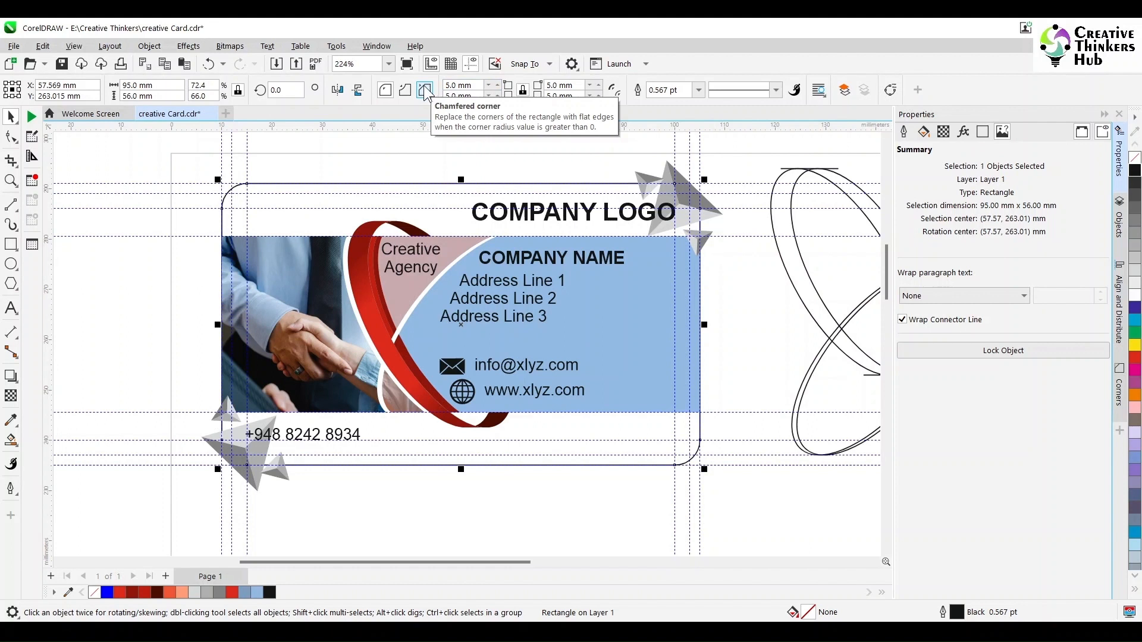
click(750, 274)
drag(752, 144, 617, 269)
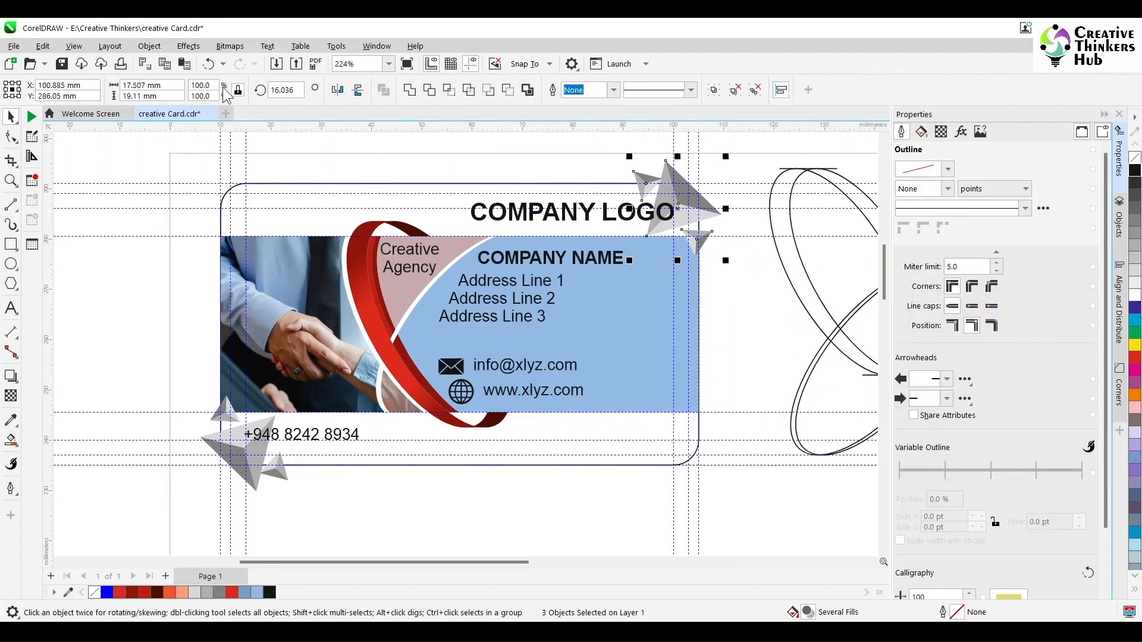
PowerClip the top-right triangle cluster inside the rounded card.
click(149, 45)
mouse_move(173, 97)
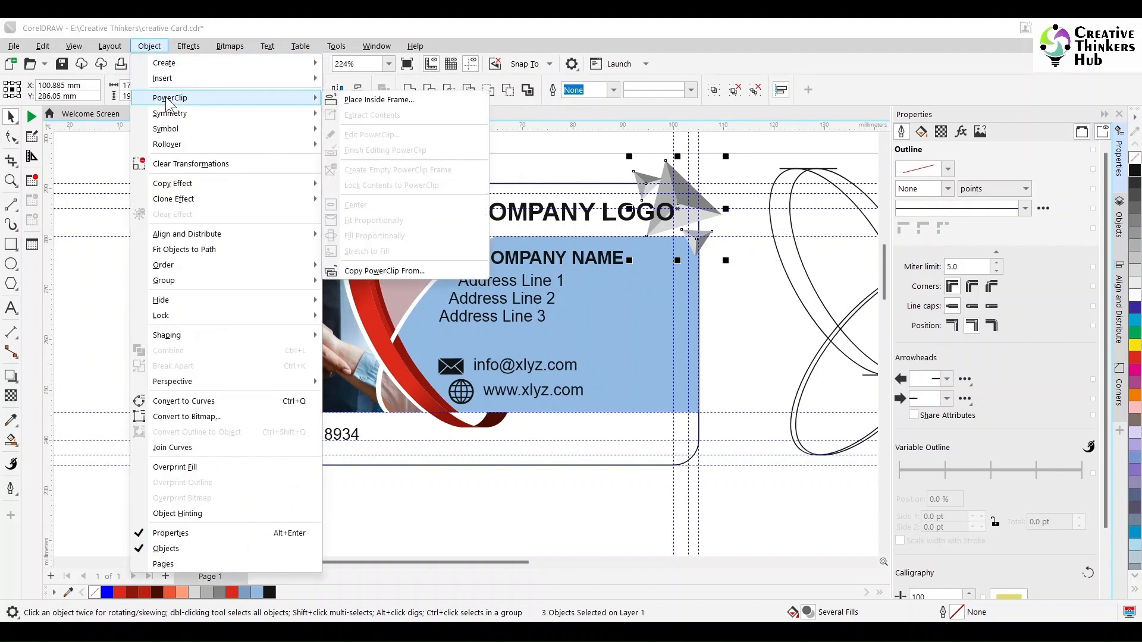
click(379, 99)
click(413, 198)
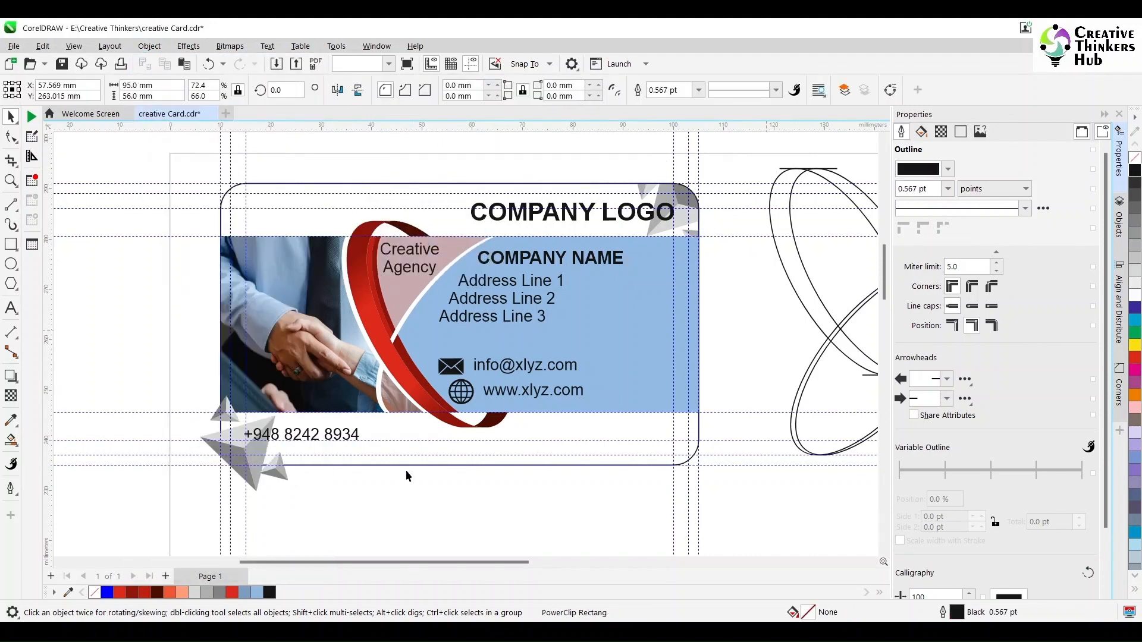
click(186, 508)
PowerClip the bottom-left triangle cluster inside the rounded card too.
drag(298, 377, 298, 377)
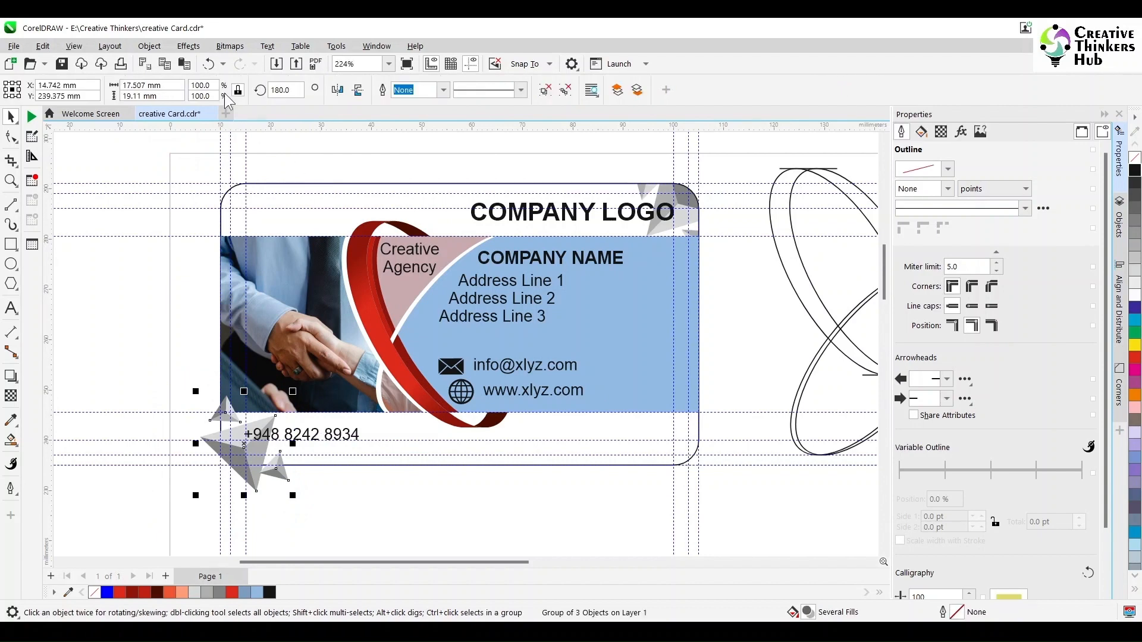
click(149, 46)
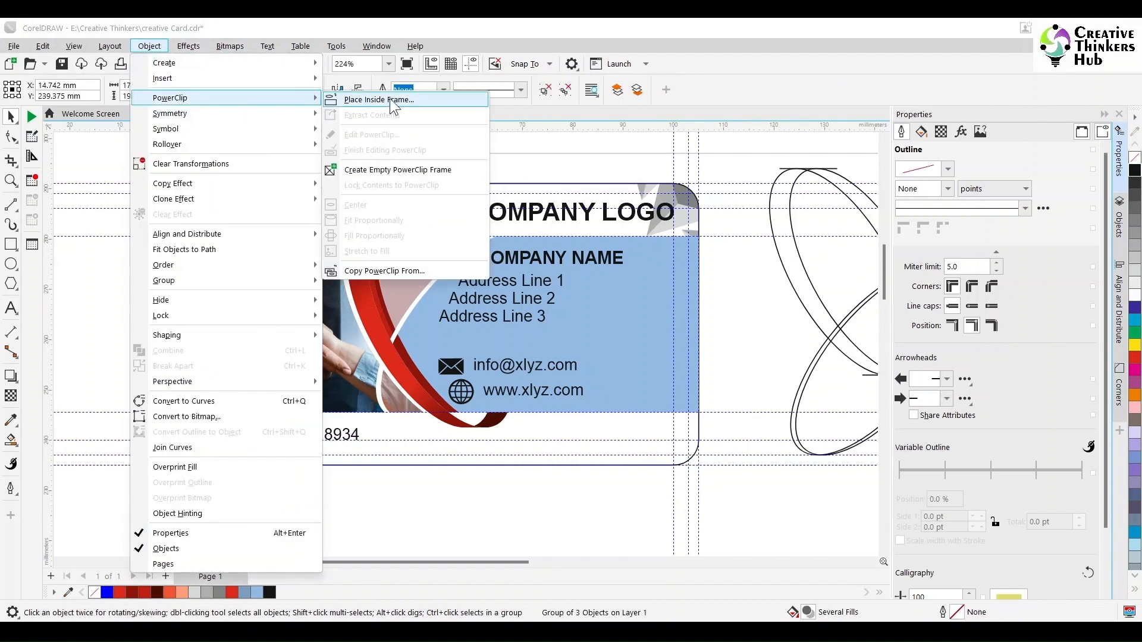
click(382, 99)
click(387, 458)
click(388, 484)
click(397, 430)
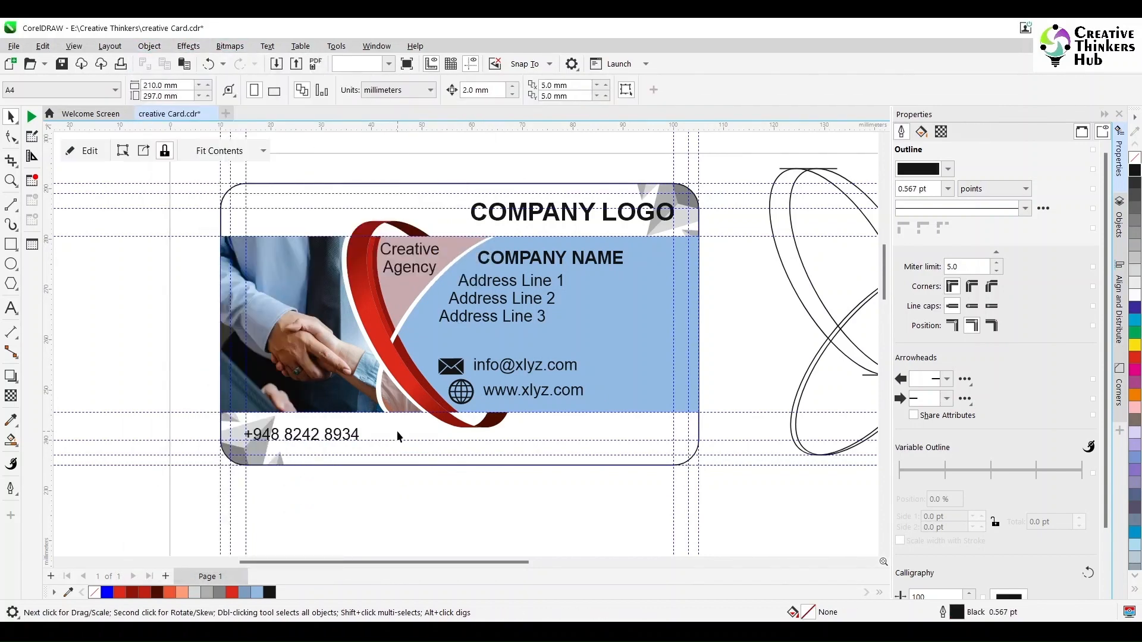
click(427, 524)
click(398, 430)
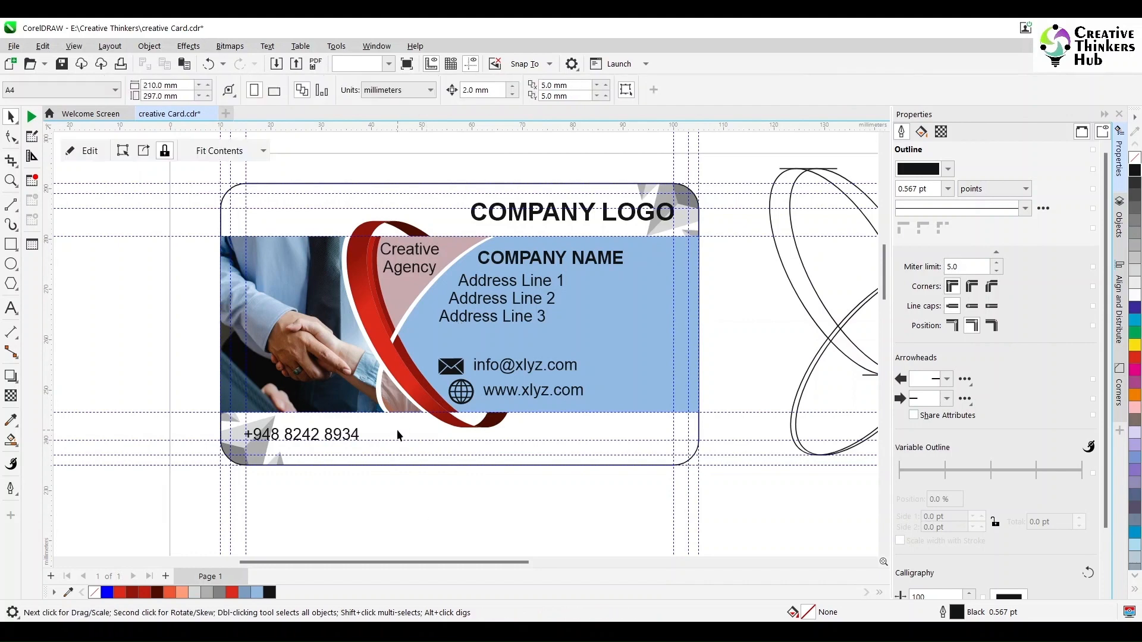
click(616, 523)
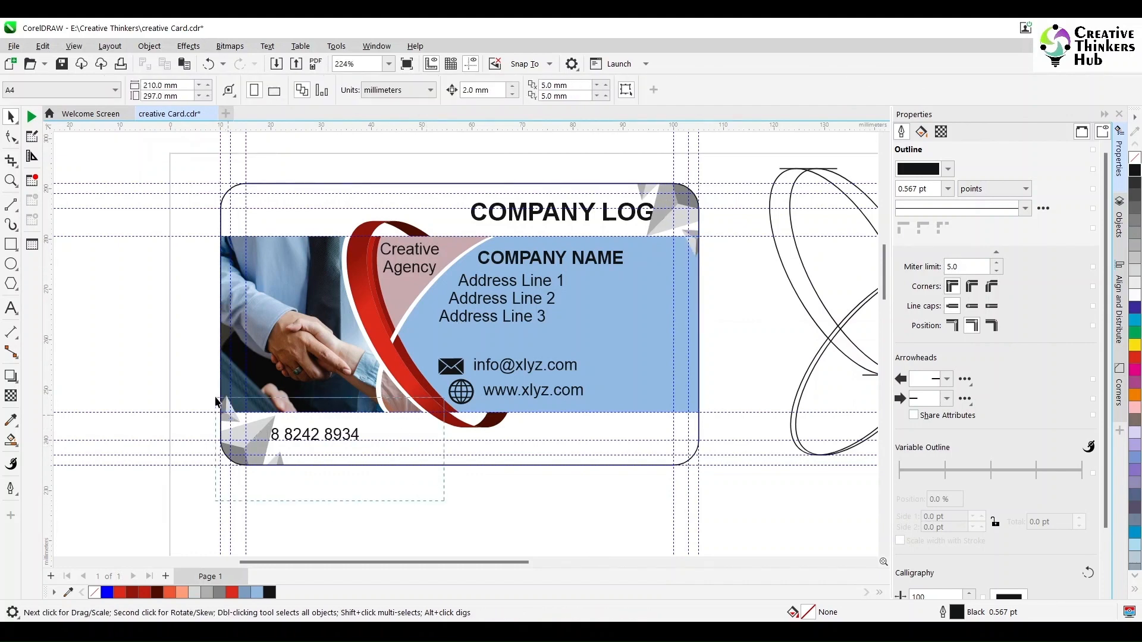
Select the phone number and COMPANY LOGO texts to keep them above the clipped accents.
click(216, 401)
shift+click(589, 218)
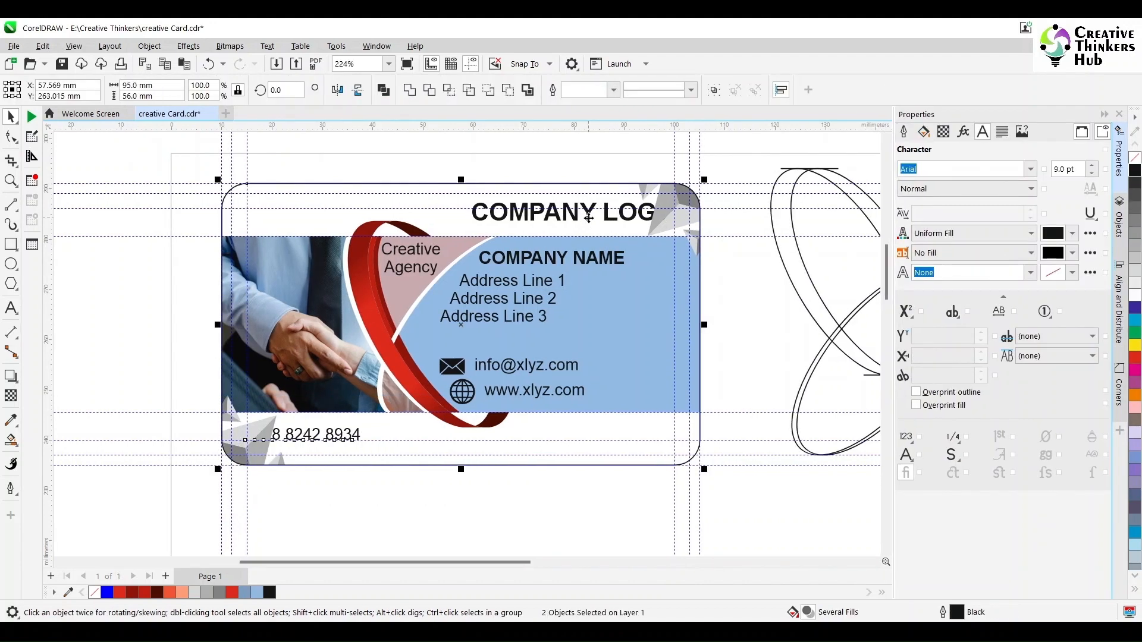
shift+click(473, 198)
shift+click(692, 238)
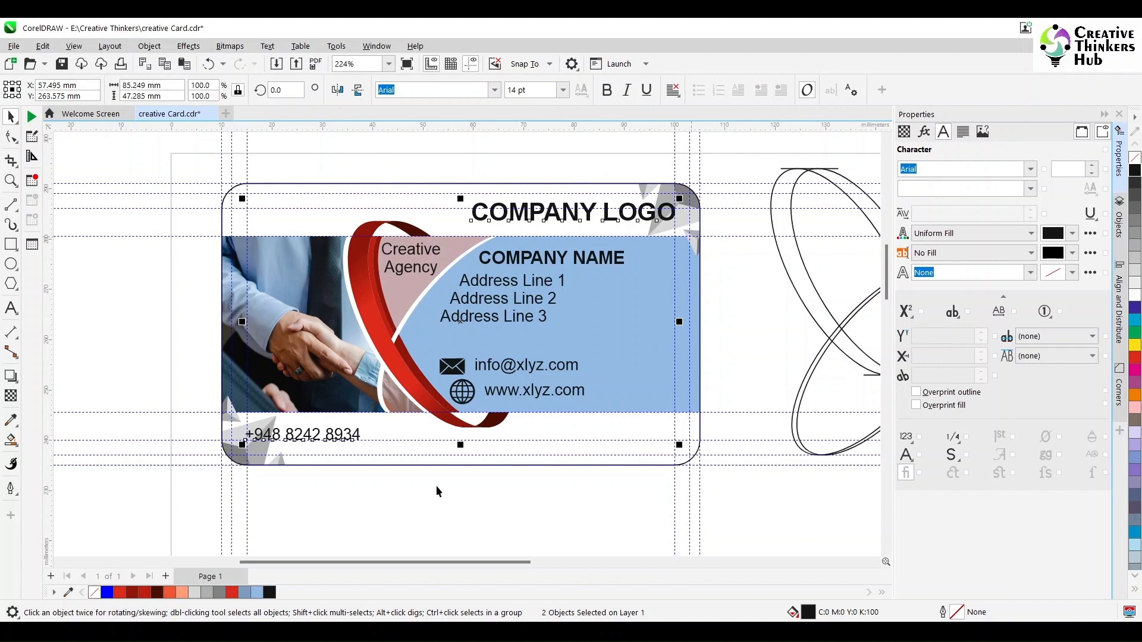
click(397, 507)
In the PowerClip contents, move three triangles lower, group them and scale to 82.5%.
double_click(658, 225)
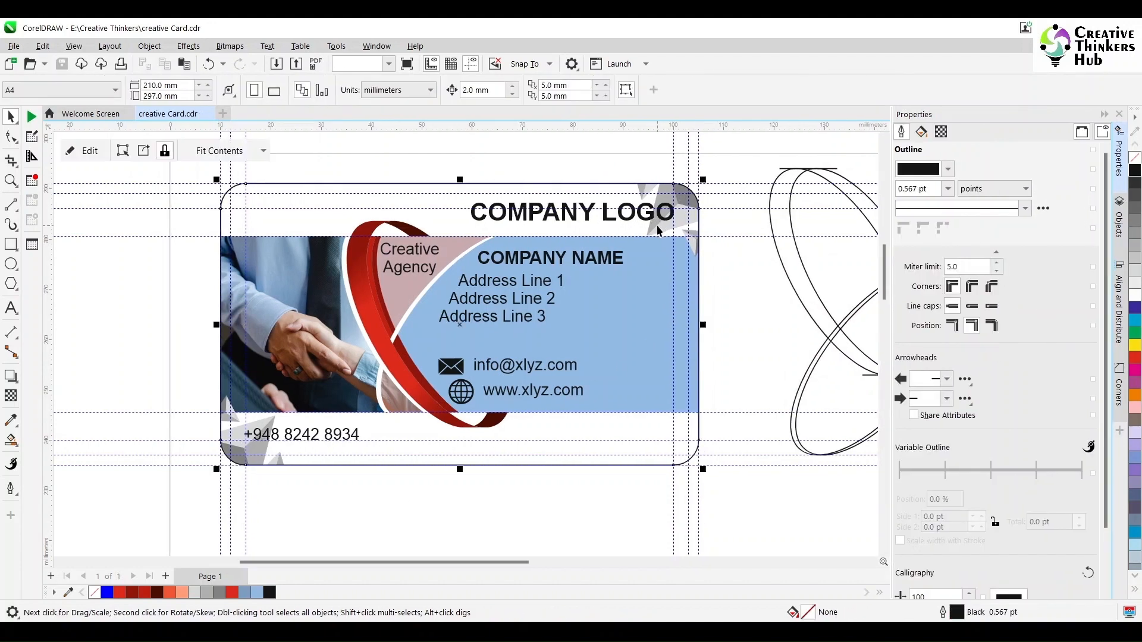
drag(584, 270, 586, 269)
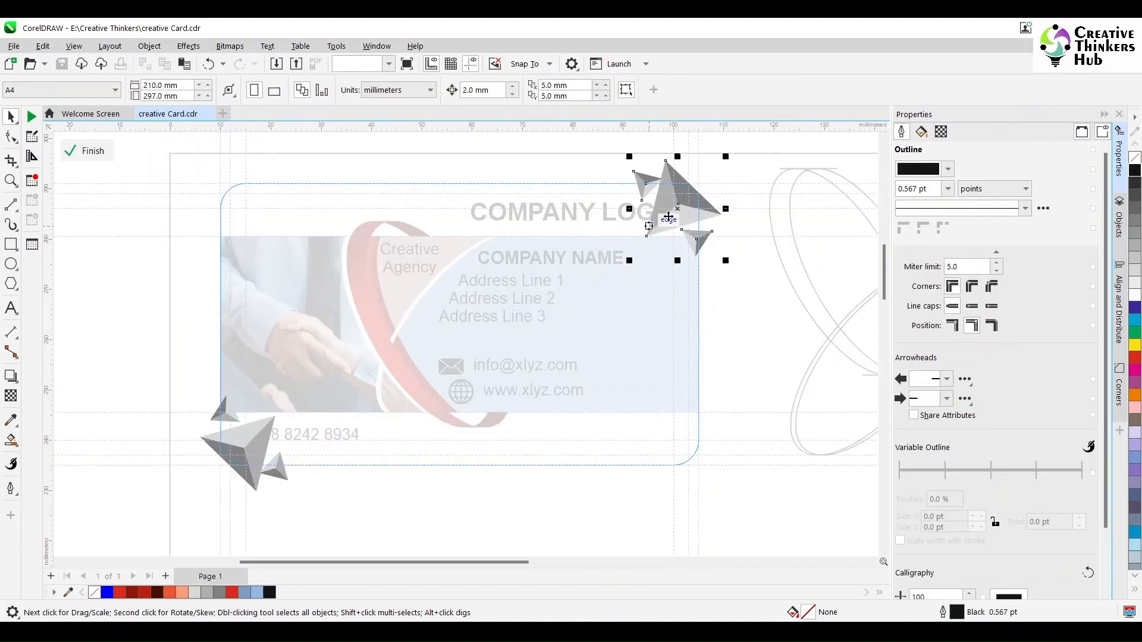
drag(677, 222, 677, 290)
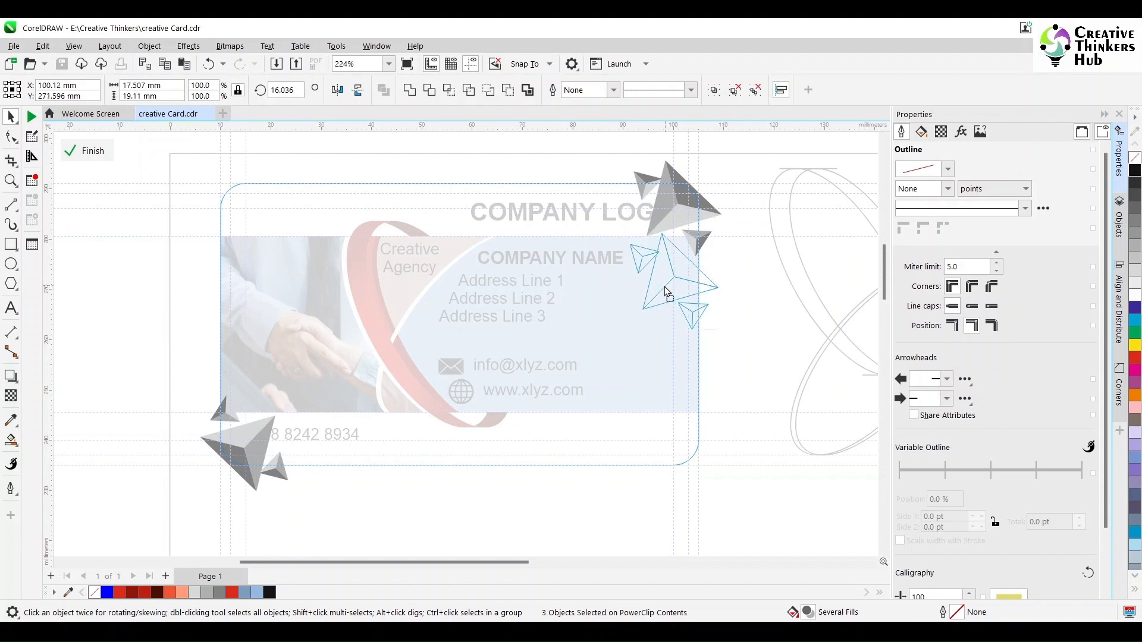
key(ctrl+g)
drag(723, 229, 684, 257)
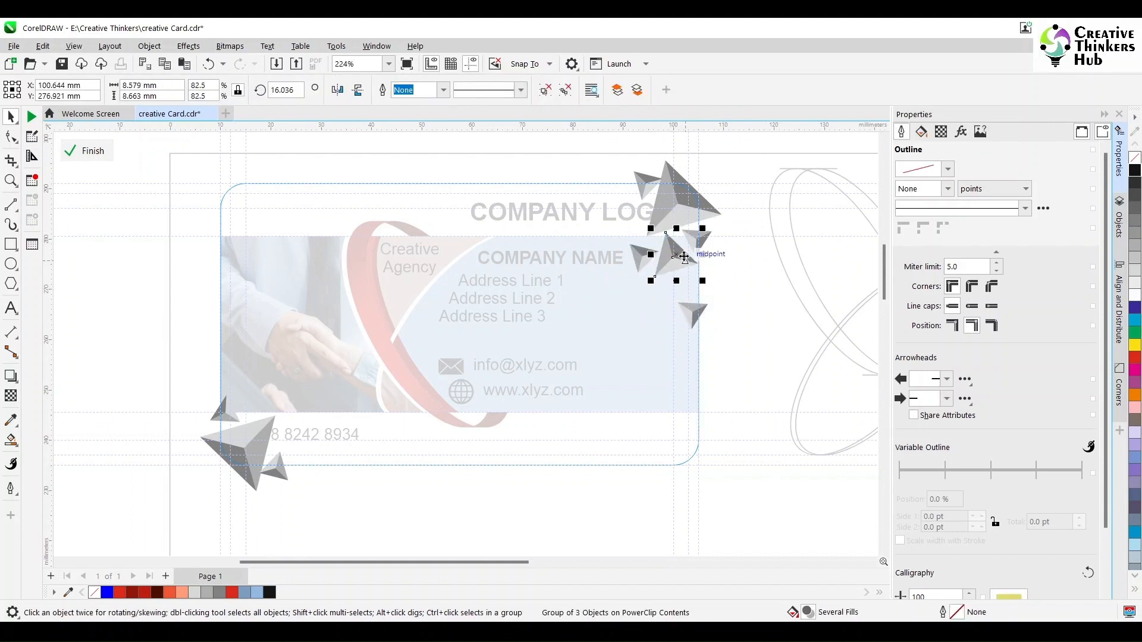
Tuck the small lone triangle under the group and rotate it about 16 degrees.
click(694, 315)
drag(694, 315, 699, 278)
click(668, 286)
click(644, 259)
click(644, 259)
click(717, 273)
scroll(750, 270, up, 3)
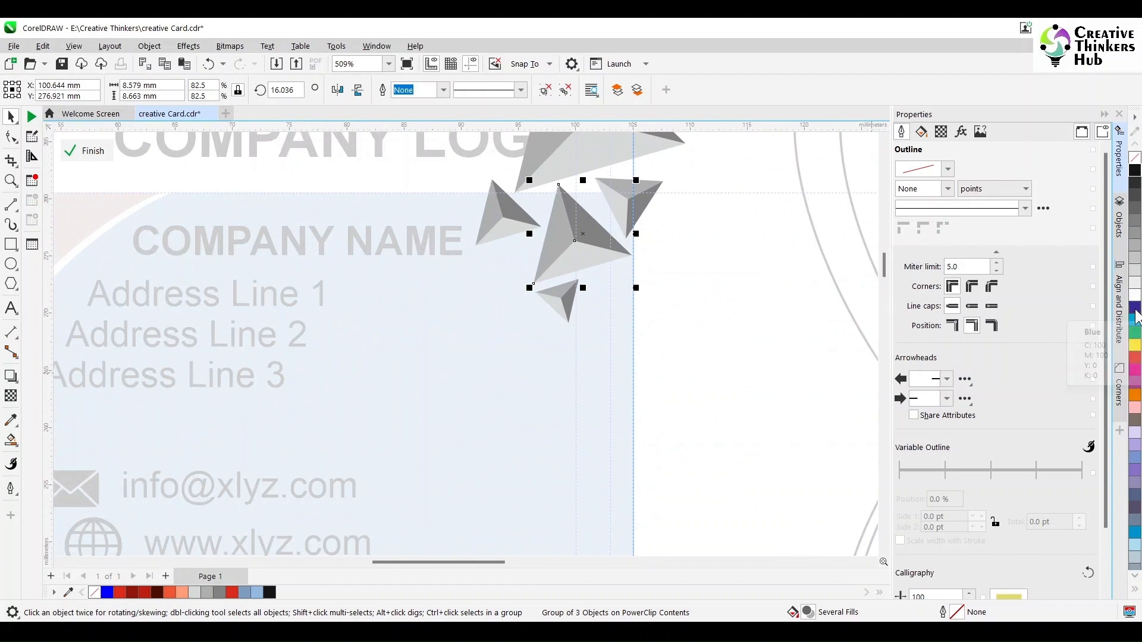
Fill the middle triangle with blue and ungroup the triangle cluster.
click(1136, 317)
click(1066, 316)
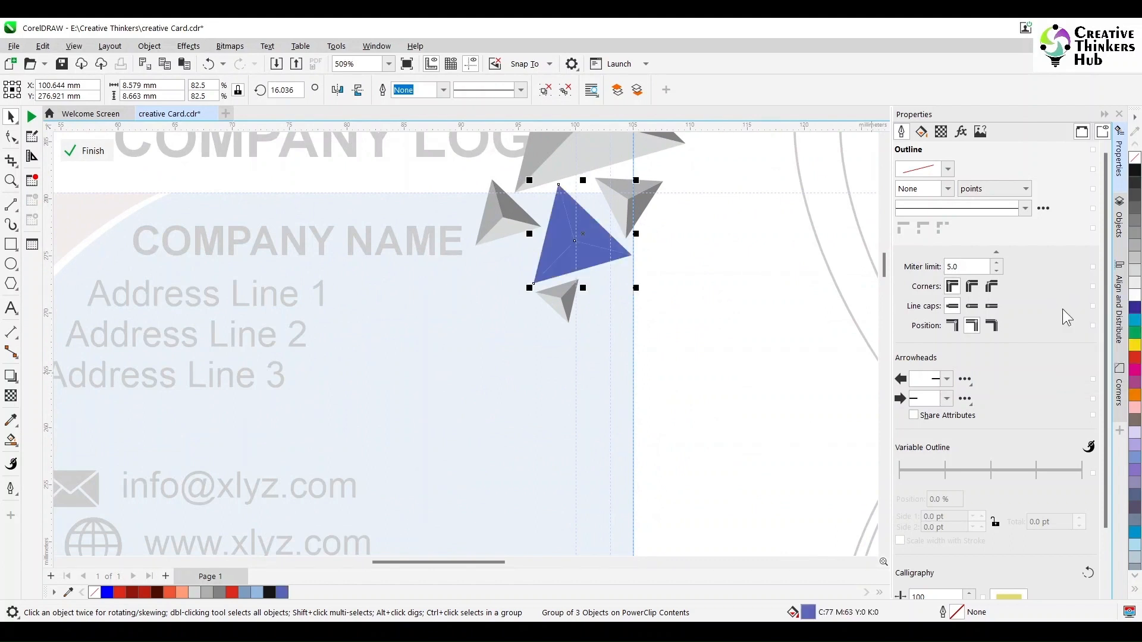
key(ctrl+u)
click(791, 287)
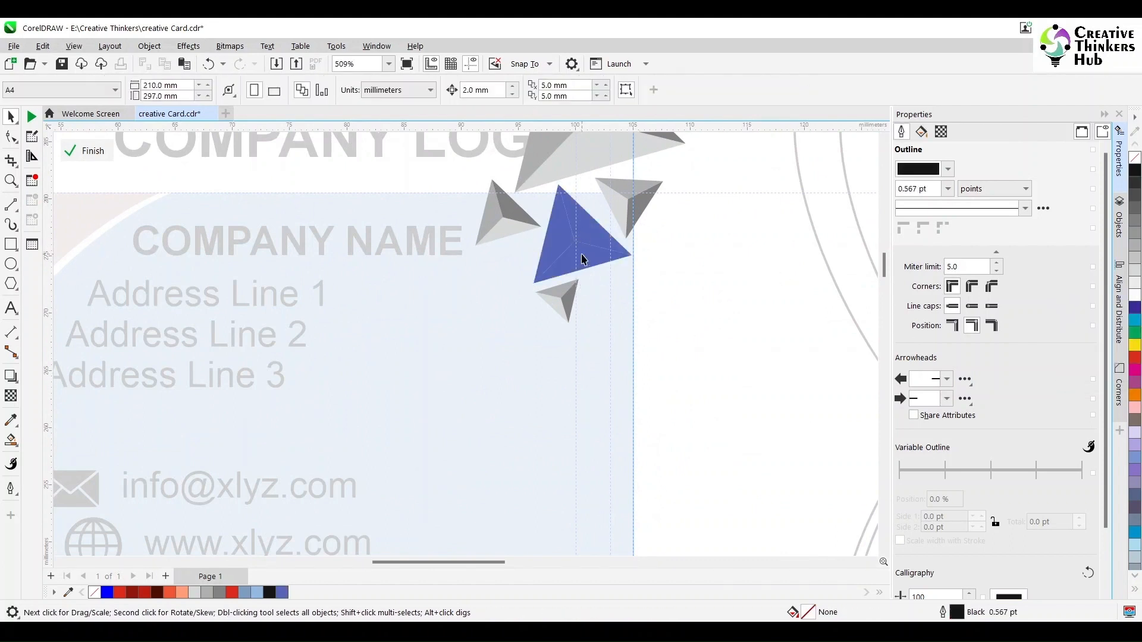
Give one triangle facet a deep blue fill of C75 M60.
click(586, 237)
double_click(794, 612)
drag(590, 113, 927, 116)
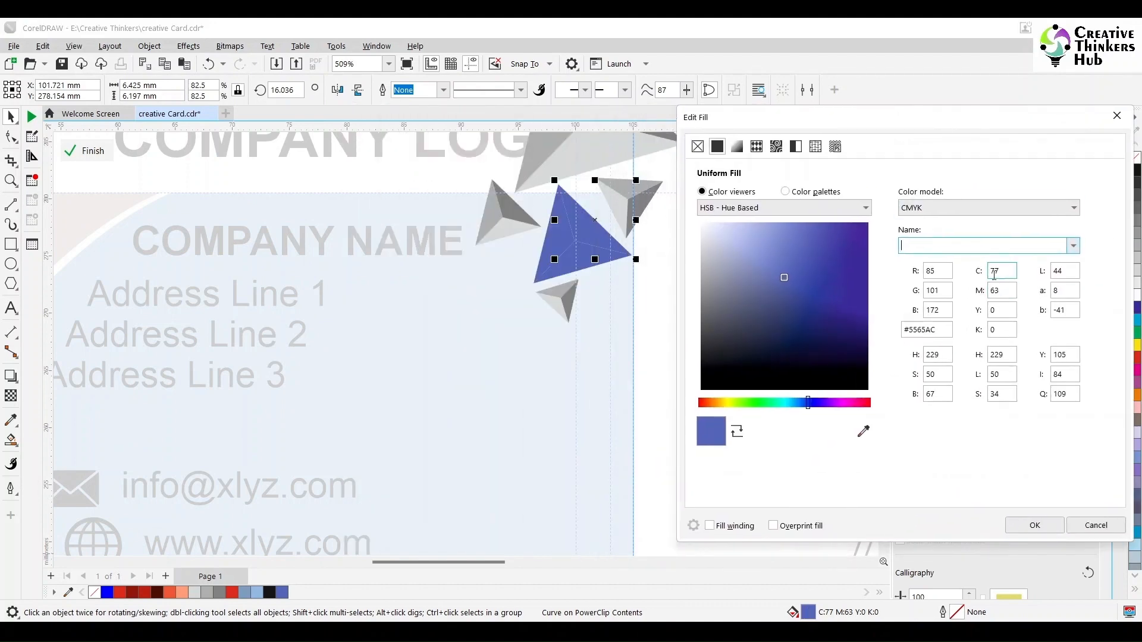
click(994, 272)
text(75)
key(Tab)
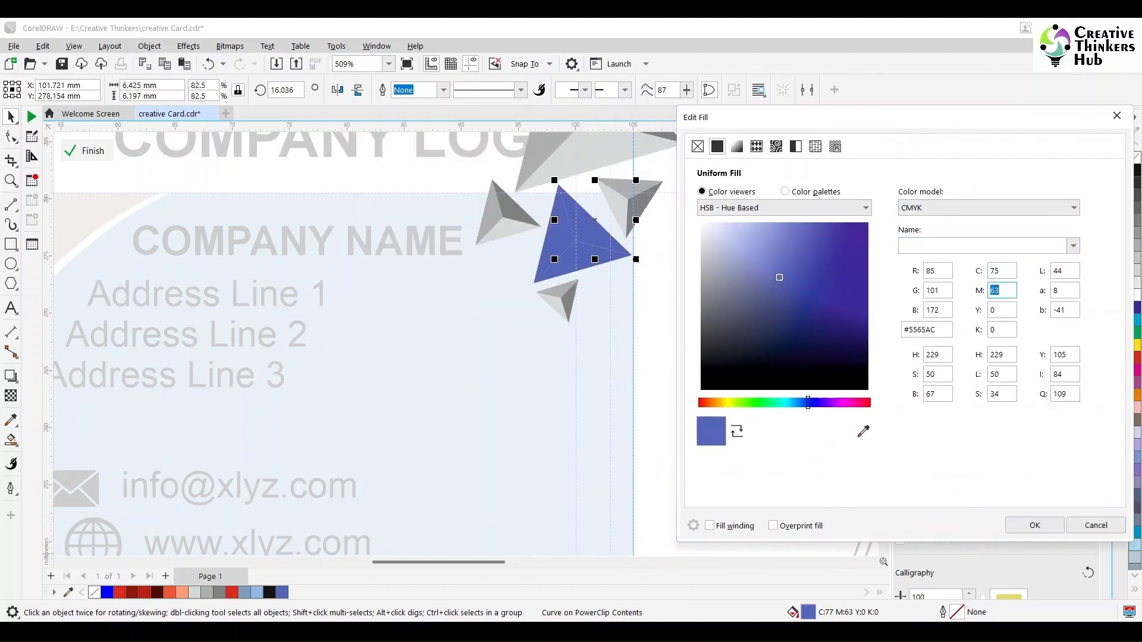
text(60)
key(Tab)
click(1036, 525)
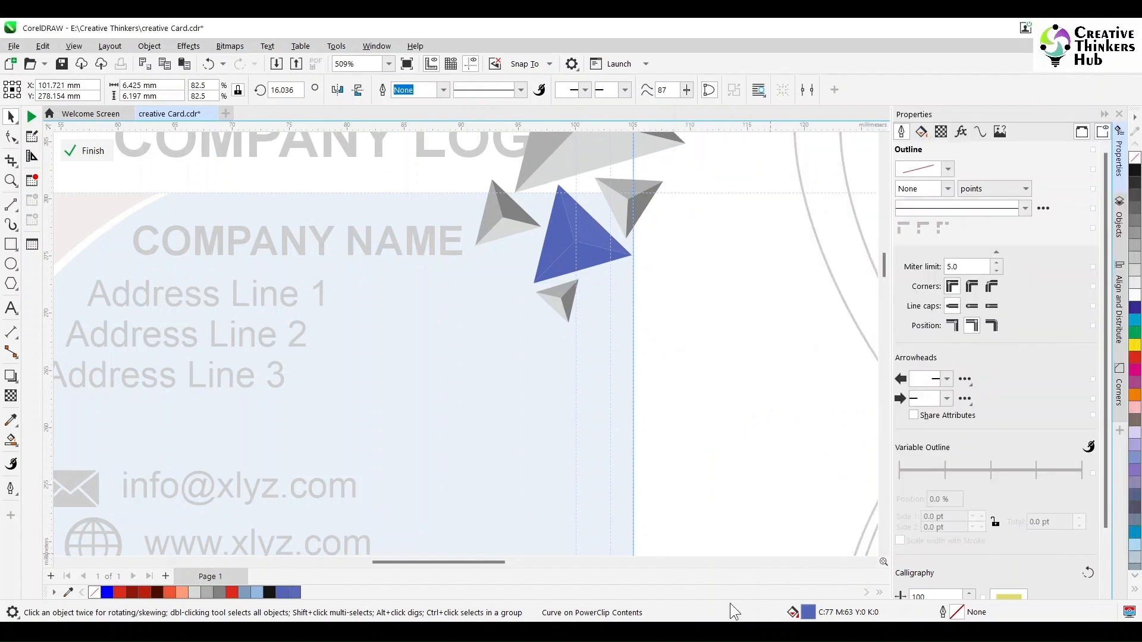
Fill another facet with baby blue, C60 M40.
click(591, 259)
double_click(809, 612)
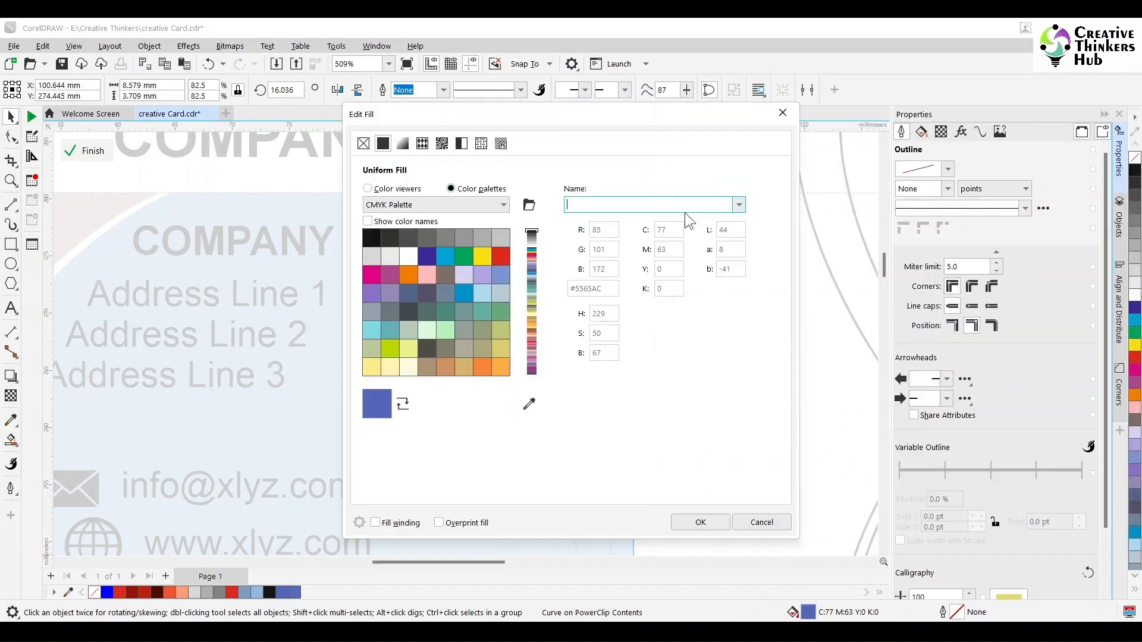
drag(601, 112, 949, 112)
click(717, 187)
click(1023, 266)
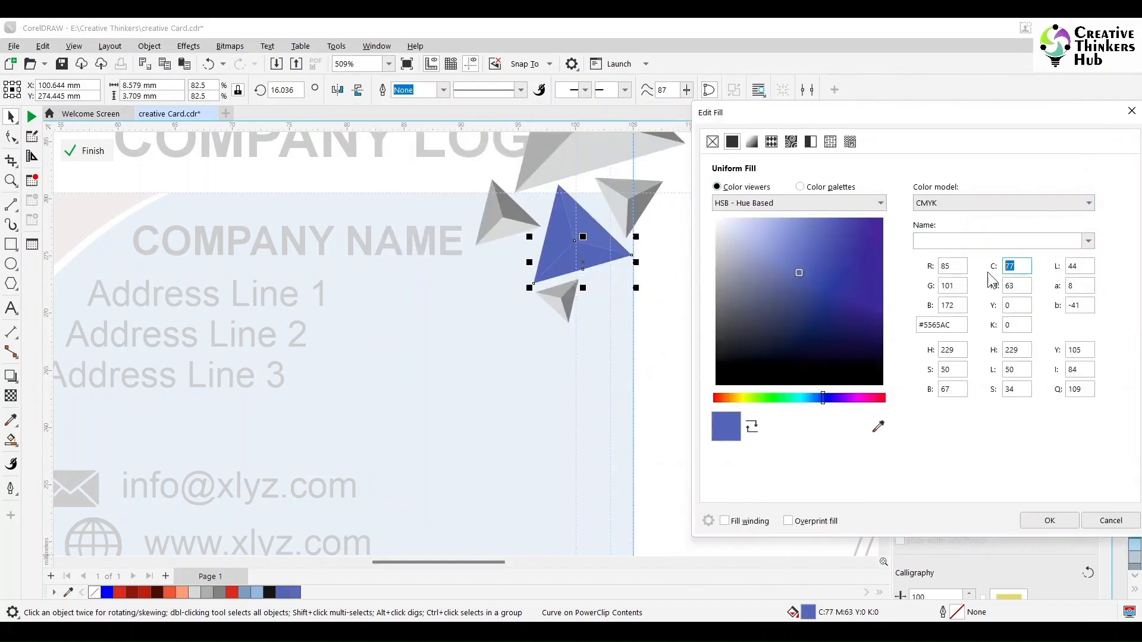
text(60)
key(Tab)
text(40)
key(Tab)
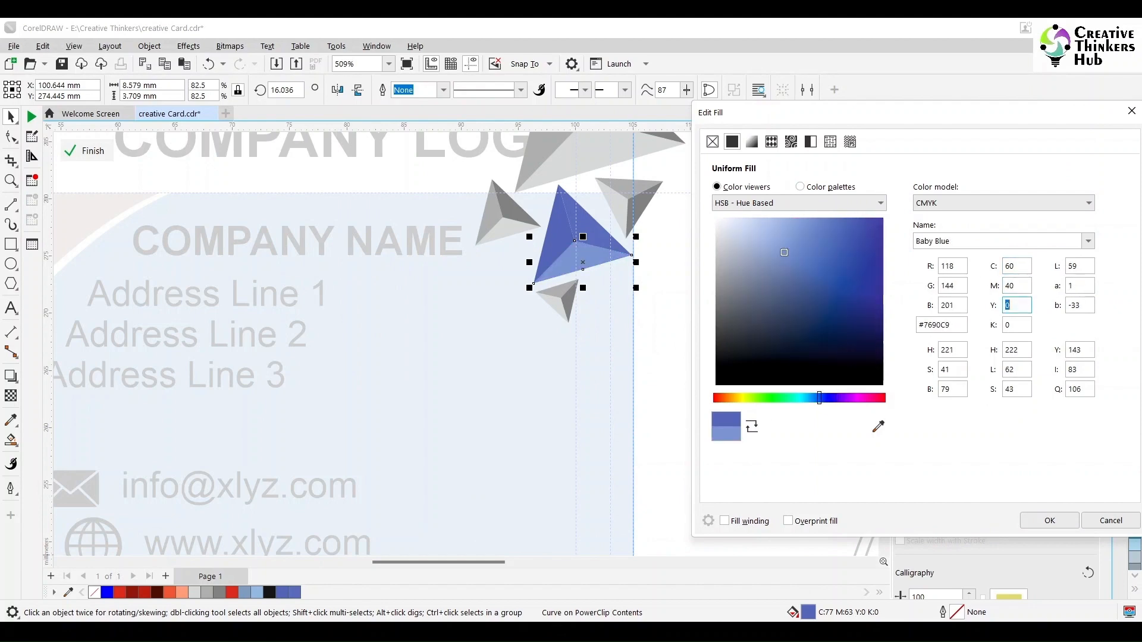
click(1051, 521)
Fill the next facet with light blue, C40 M20.
click(560, 248)
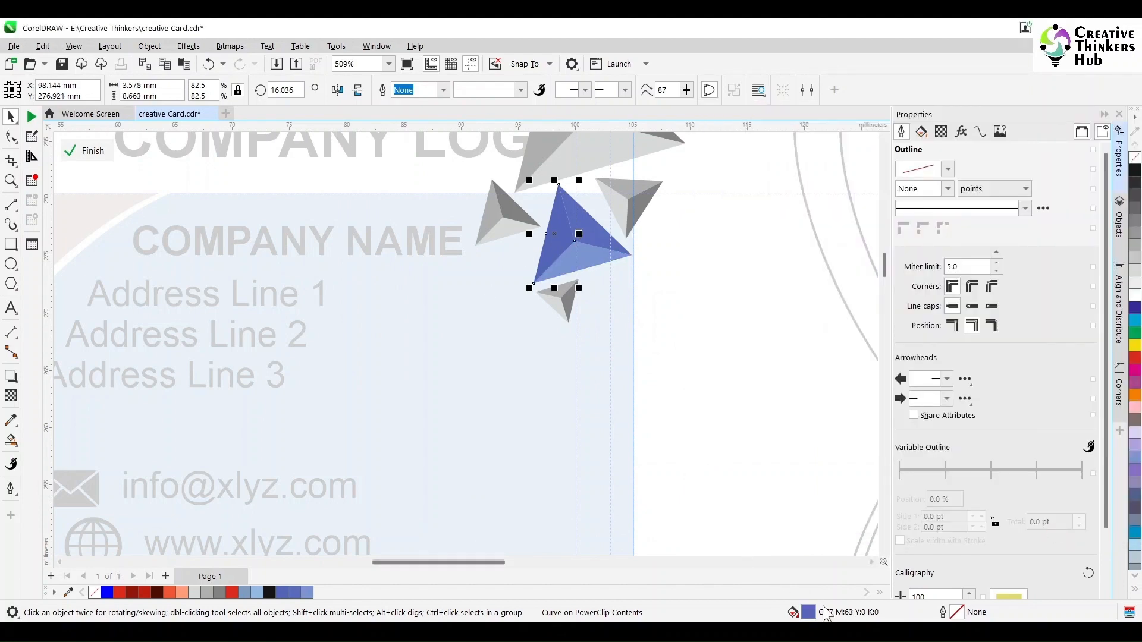
key(shift+F11)
click(382, 190)
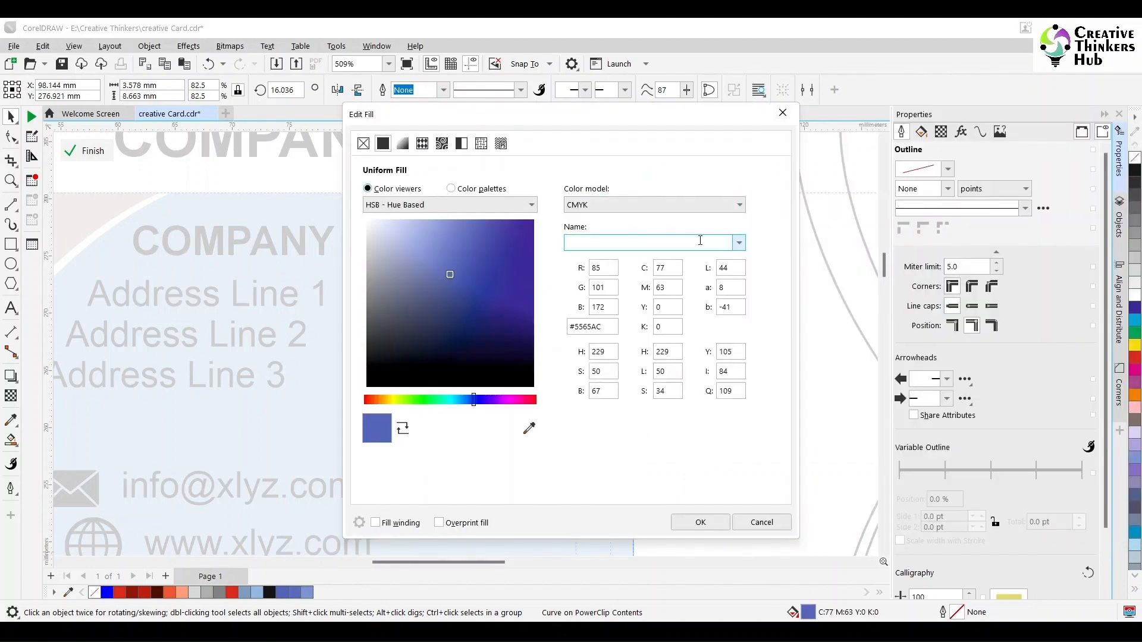
drag(669, 267, 640, 268)
text(40)
key(Tab)
text(20)
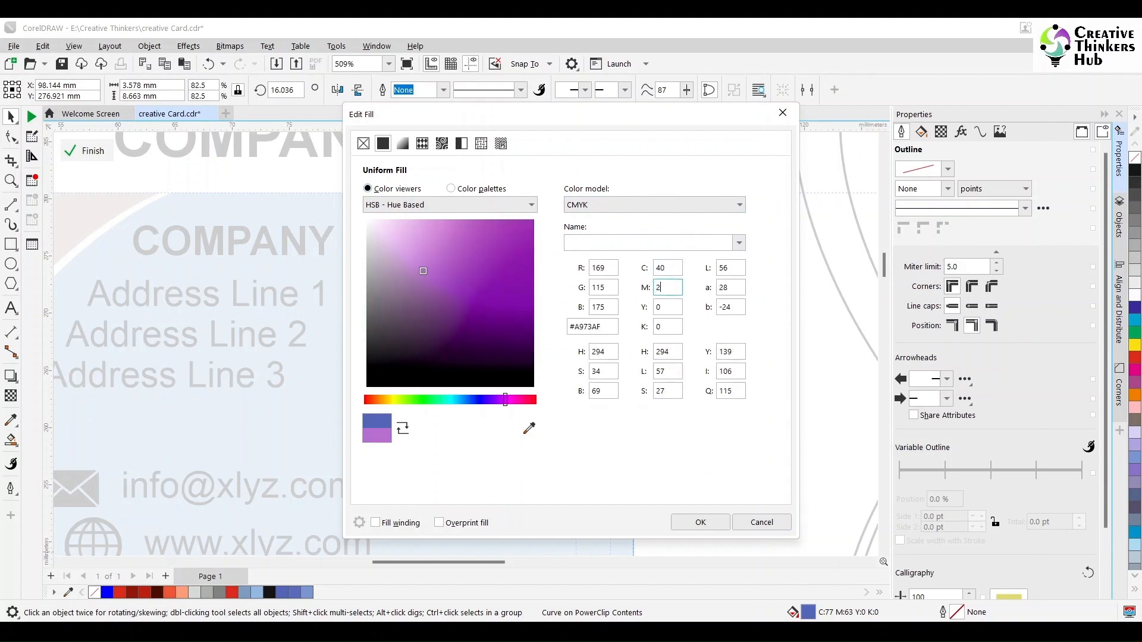
key(Tab)
drag(623, 119, 937, 104)
click(1015, 506)
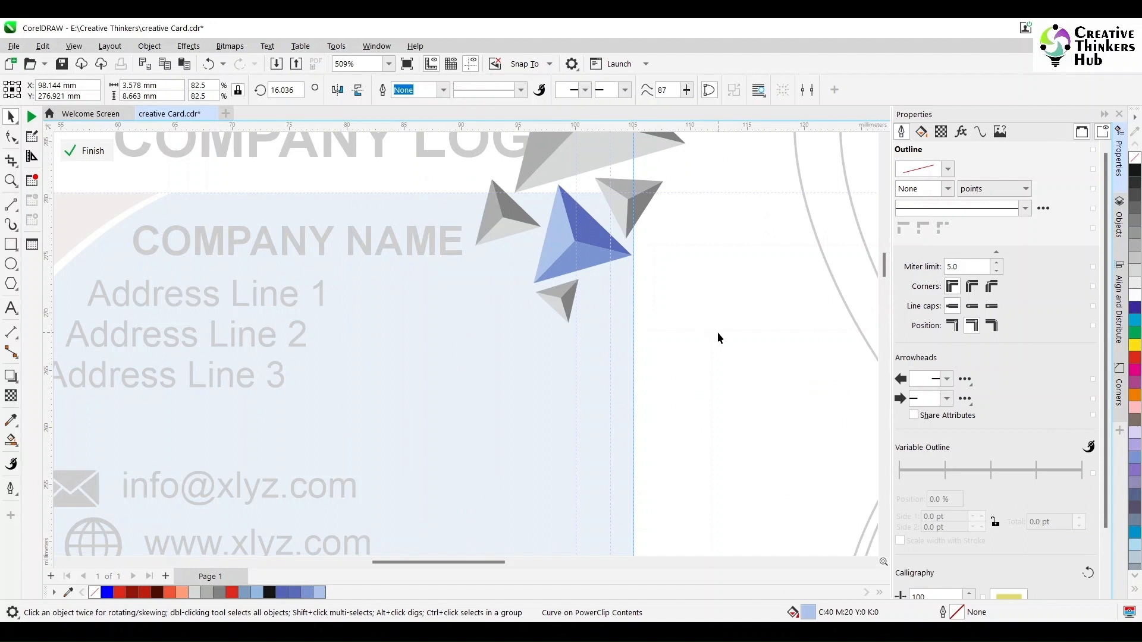
Reopen the darker top facet's fill settings and confirm its colour.
click(585, 260)
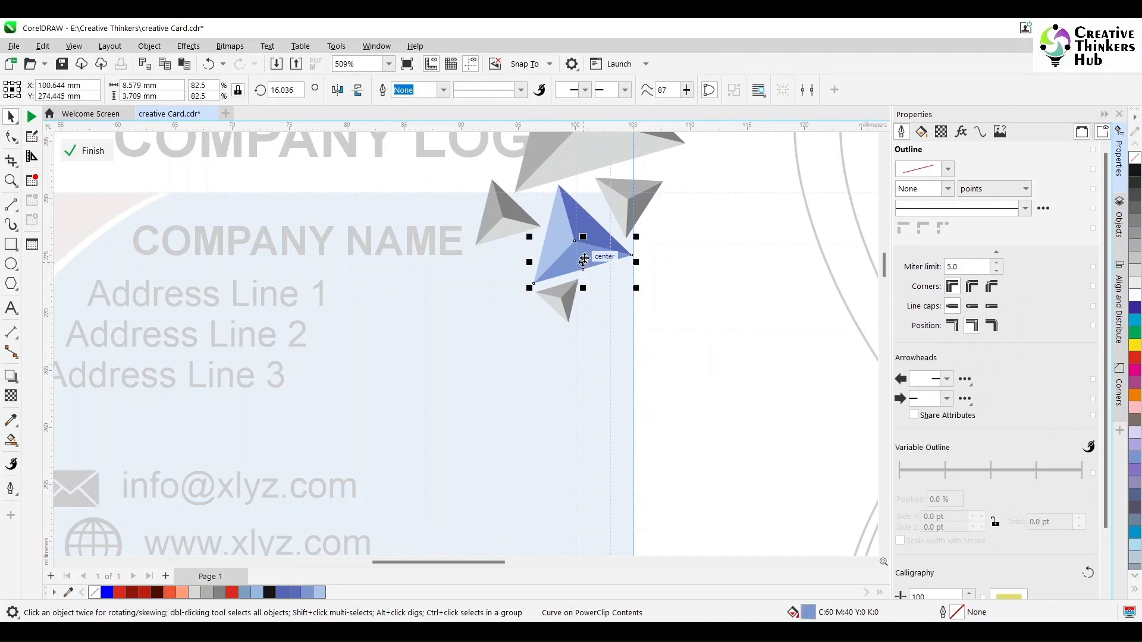
click(588, 230)
double_click(809, 612)
click(671, 268)
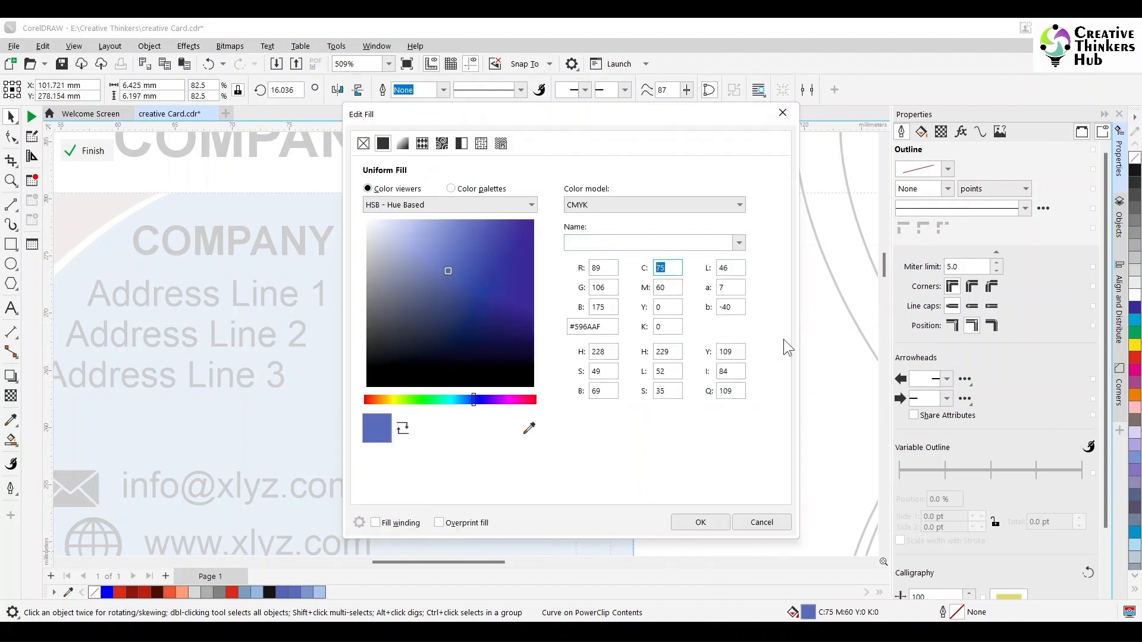
key(Tab)
click(677, 520)
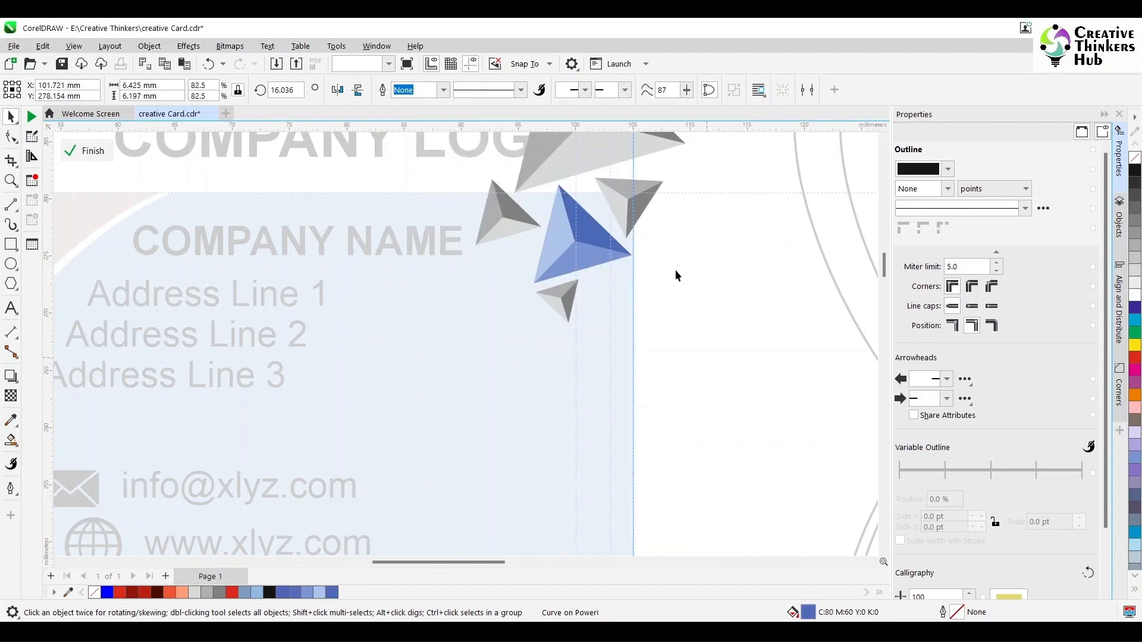
Duplicate the blue triangle, shrink the copy, and rotate it into the top-right cluster.
scroll(725, 301, down, 1)
click(597, 254)
click(676, 299)
drag(707, 307, 558, 200)
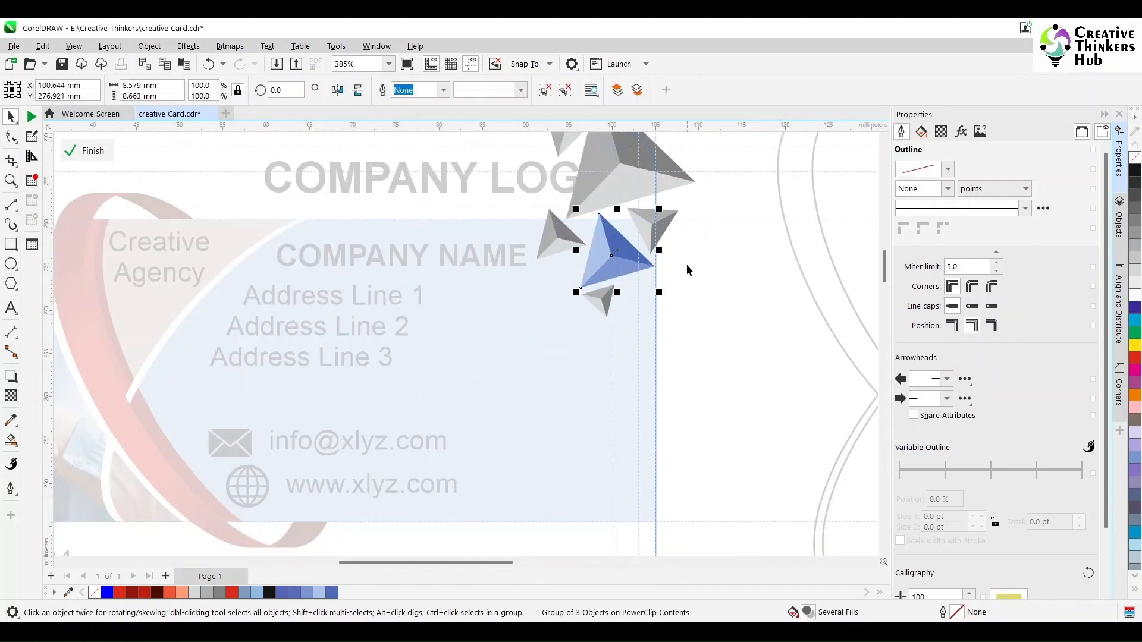
key(plus)
drag(618, 253, 677, 294)
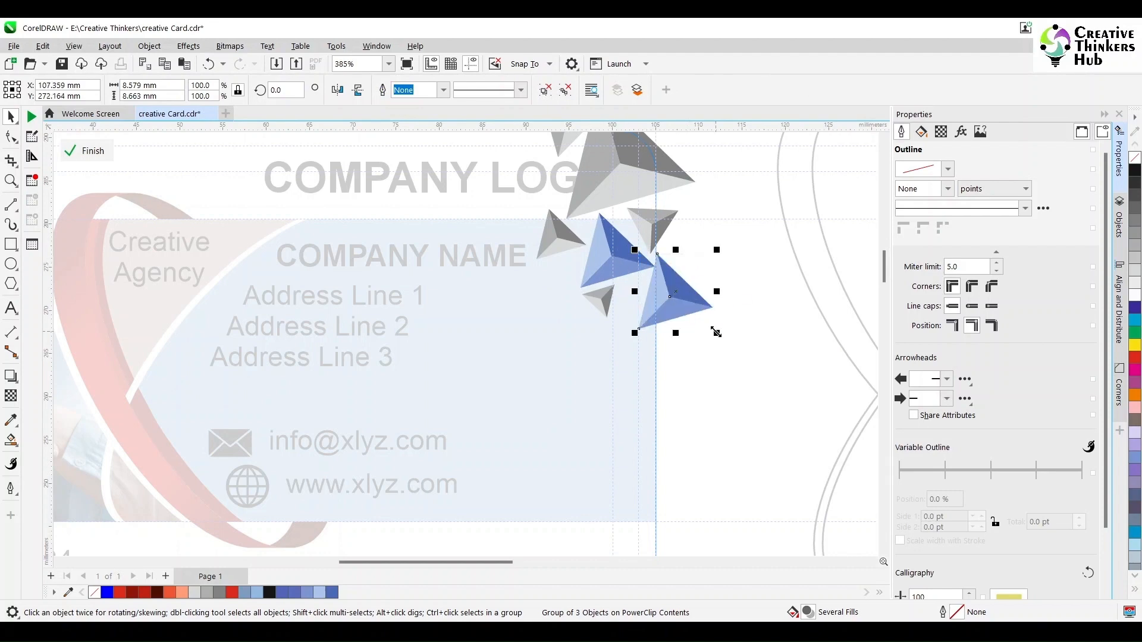
drag(717, 332, 660, 326)
click(621, 265)
click(672, 275)
click(647, 295)
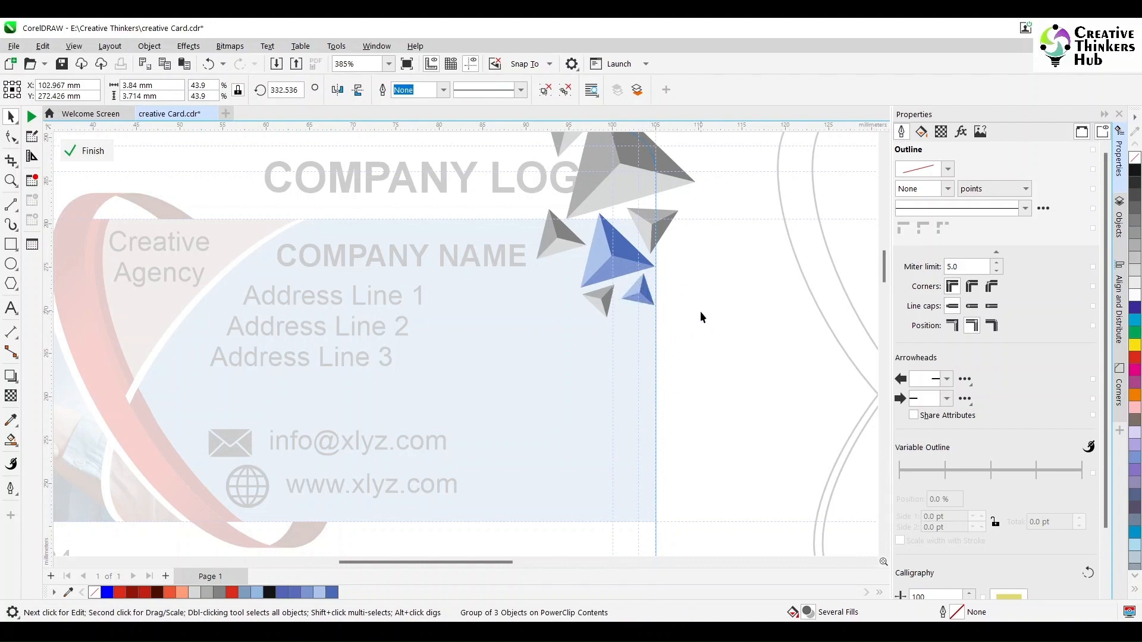
click(702, 313)
Copy the seven-triangle cluster to the left of the card and rotate the copy 180°.
scroll(704, 315, down, 4)
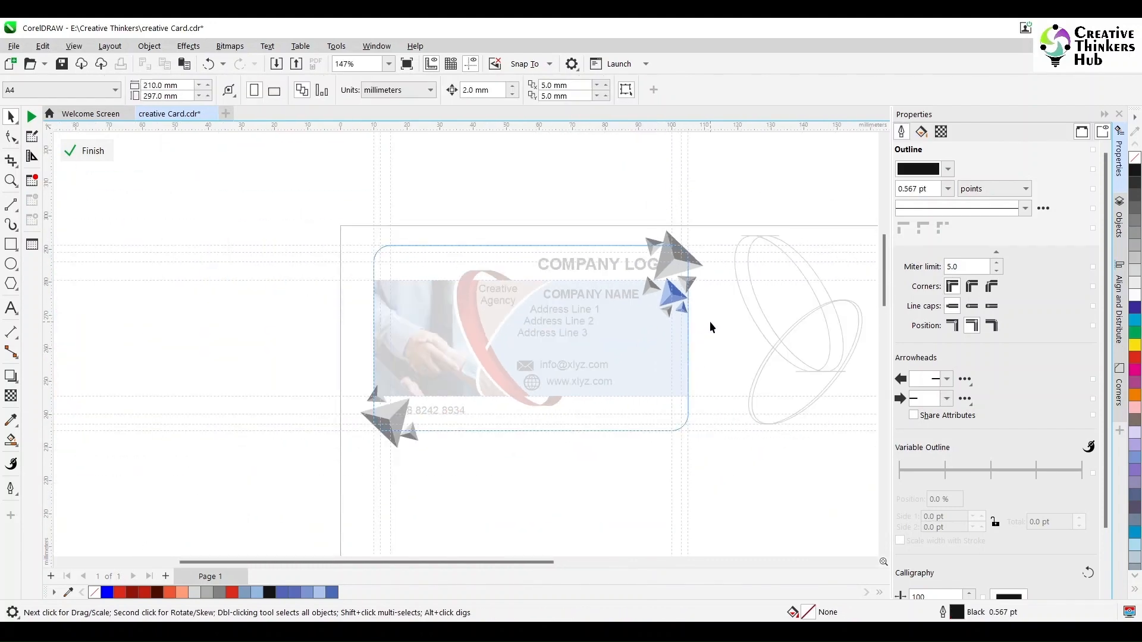
scroll(709, 322, up, 1)
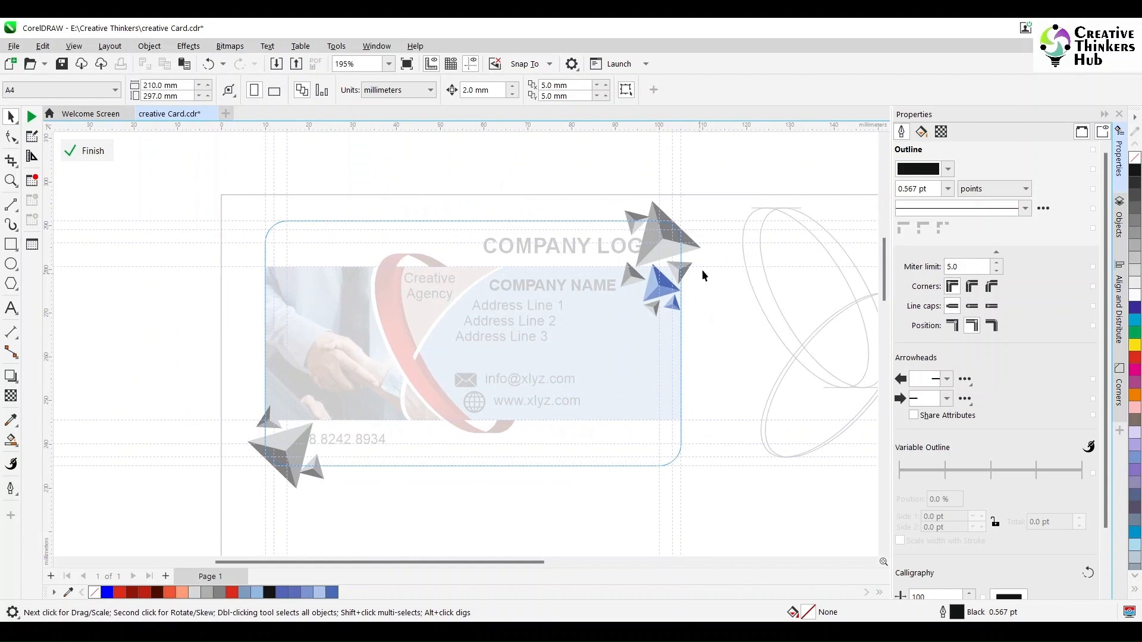
drag(723, 178, 603, 366)
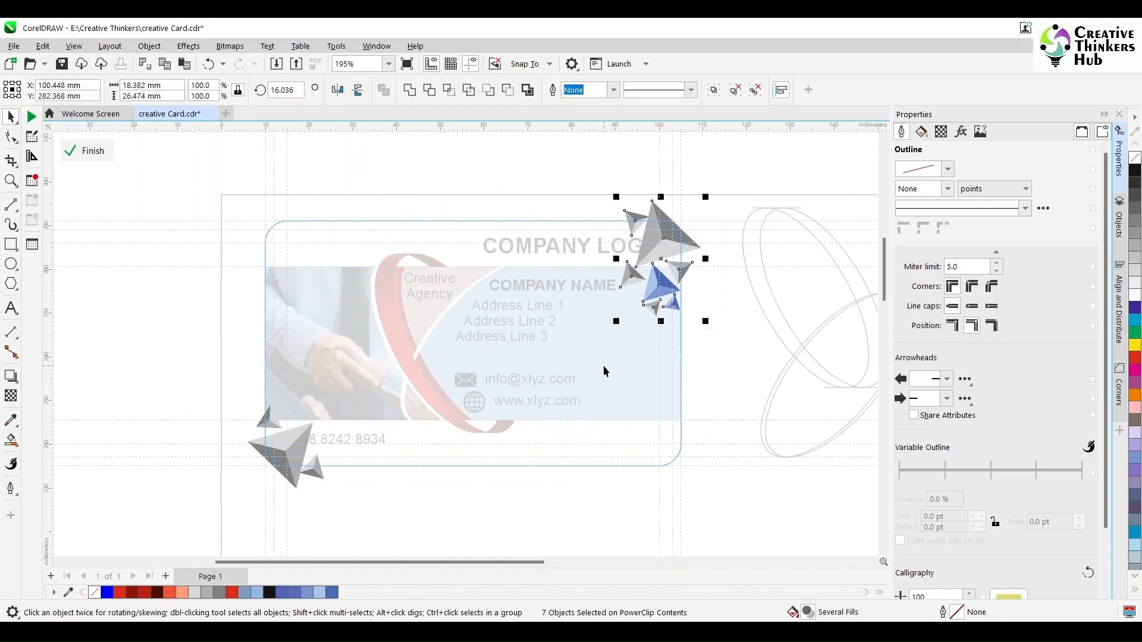
drag(664, 257, 171, 362)
right_click(172, 363)
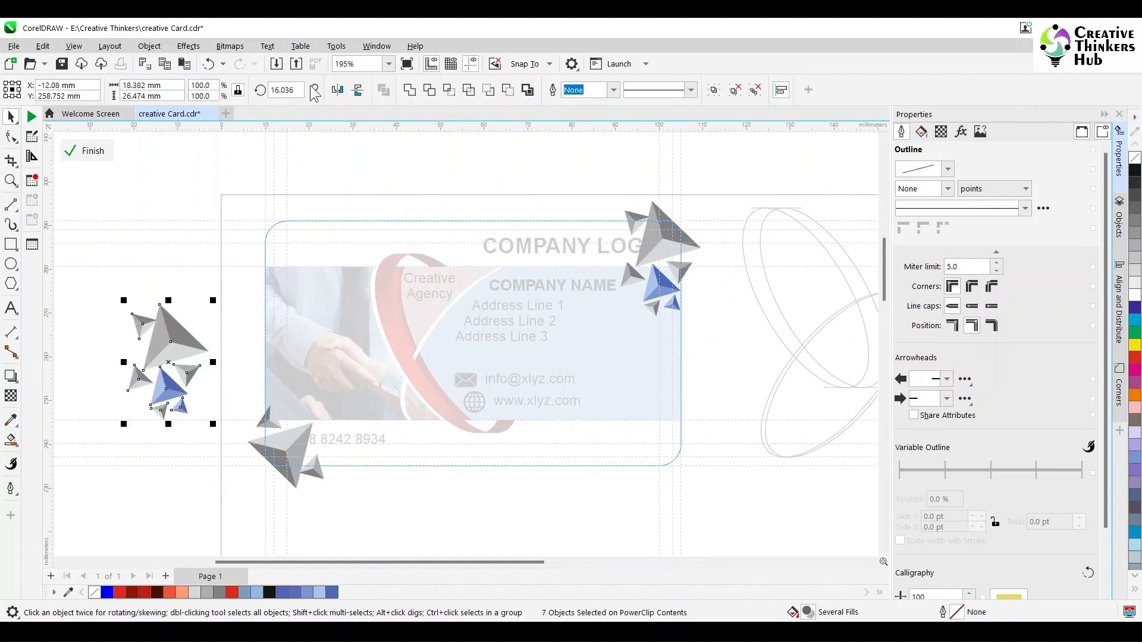
drag(301, 90, 253, 90)
text(180)
key(Return)
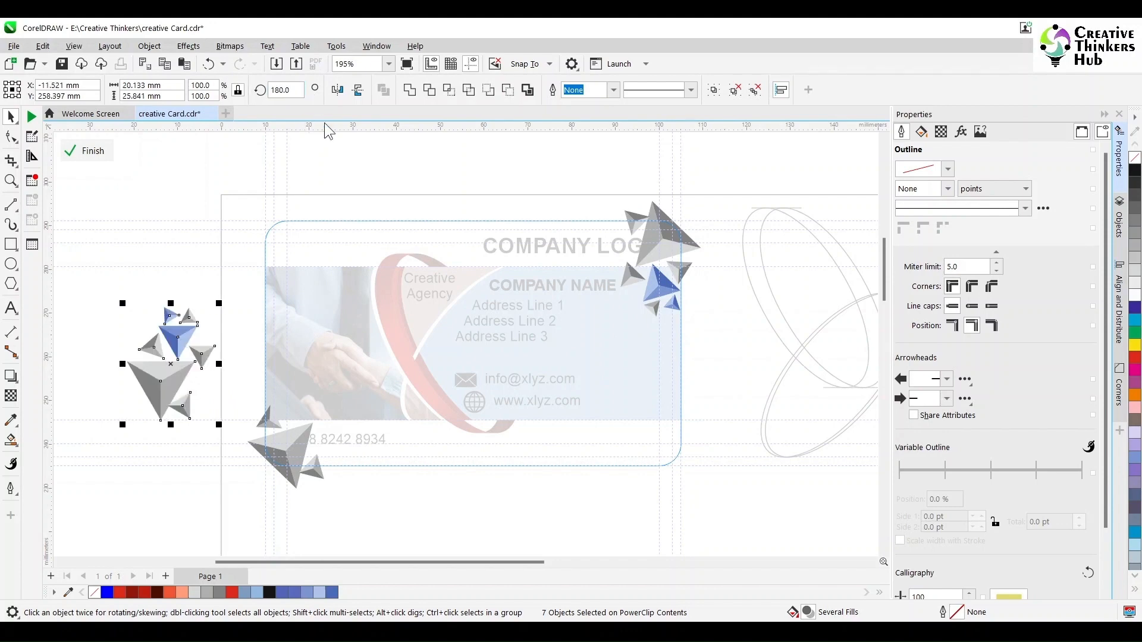
Delete the old bottom-left triangles and select the whole flipped cluster.
drag(212, 524, 374, 387)
key(Delete)
click(159, 395)
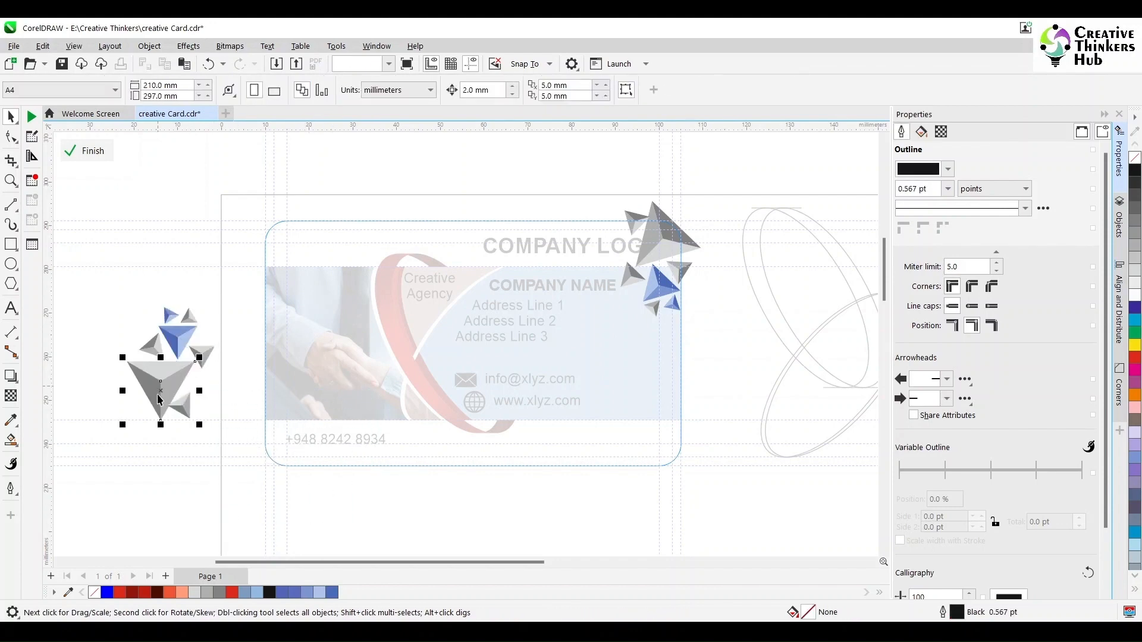
click(84, 276)
drag(84, 275, 226, 449)
Move the flipped cluster into the card's lower-left corner and finish the PowerClip edit.
drag(160, 403, 282, 466)
ctrl+click(201, 413)
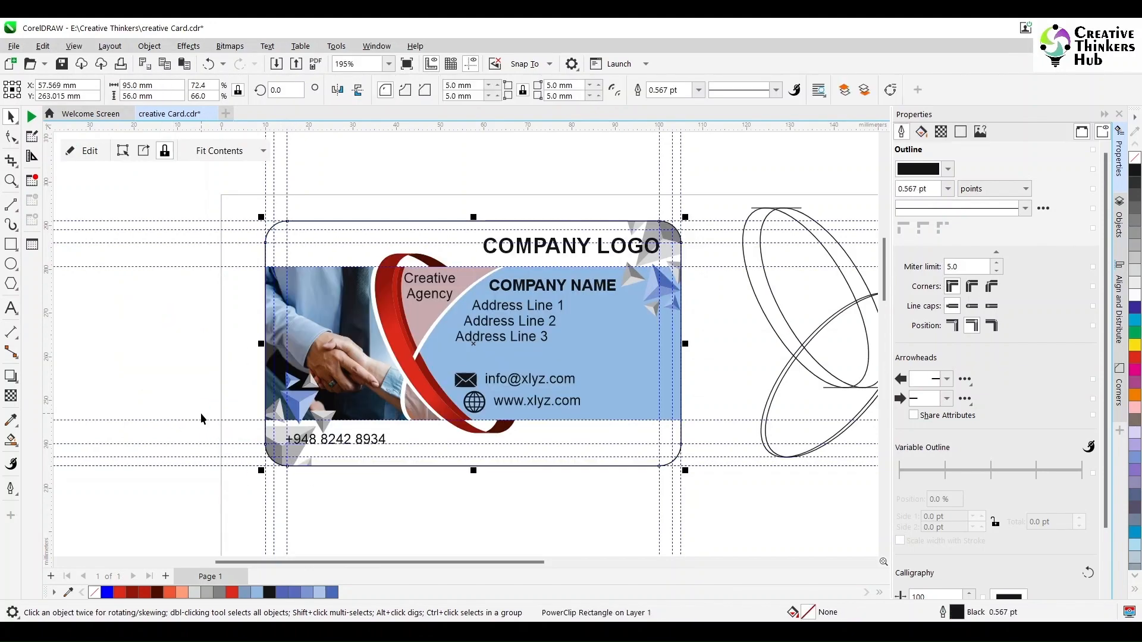
click(201, 413)
Delete the loose ellipse outlines, fit the card to the window, and preview it full screen.
scroll(787, 288, down, 2)
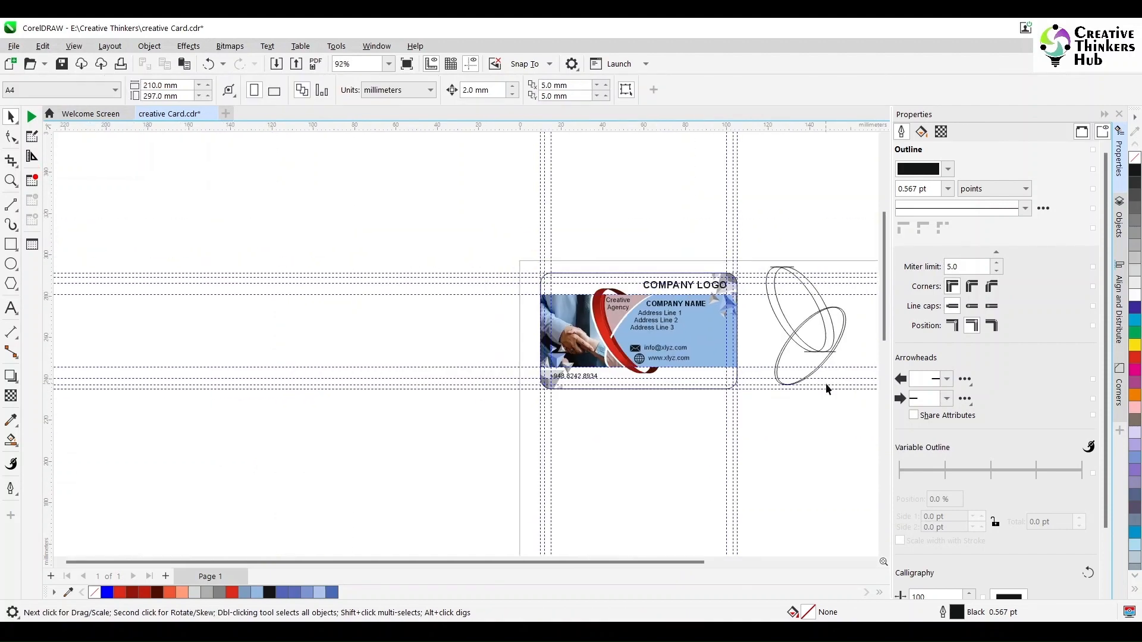
drag(856, 441, 747, 223)
key(Delete)
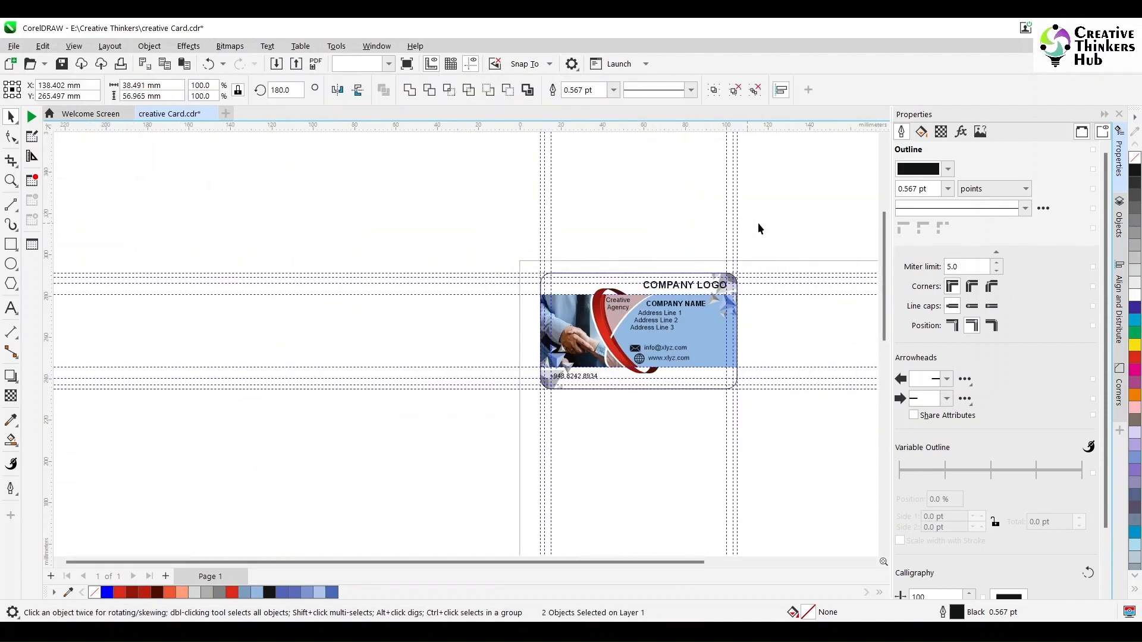
click(1104, 115)
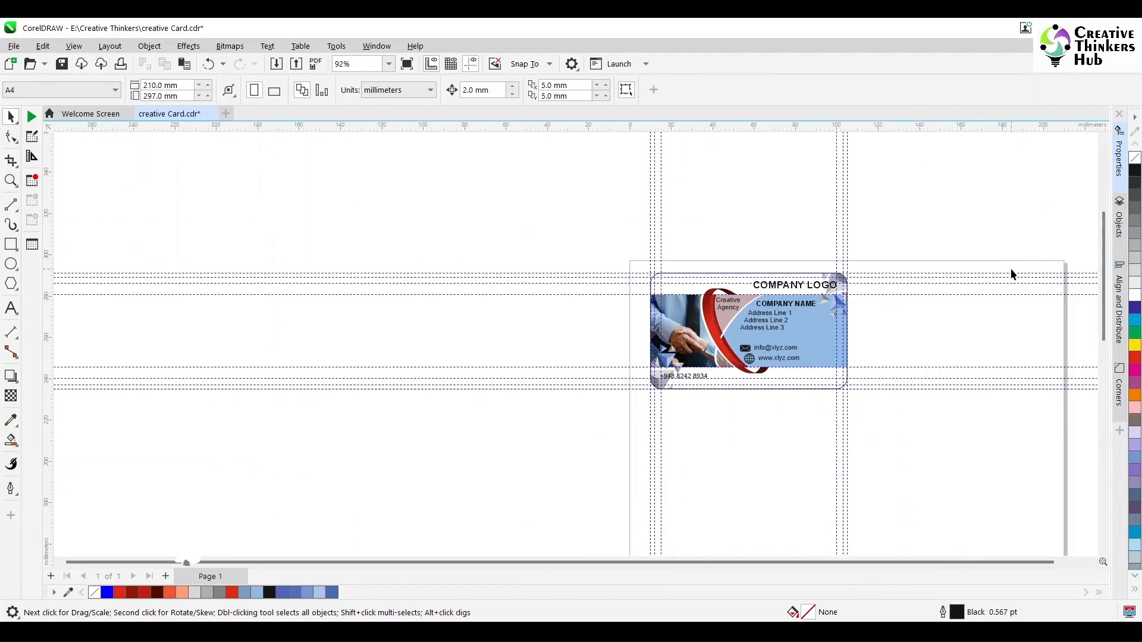
scroll(1012, 273, down, 2)
key(F4)
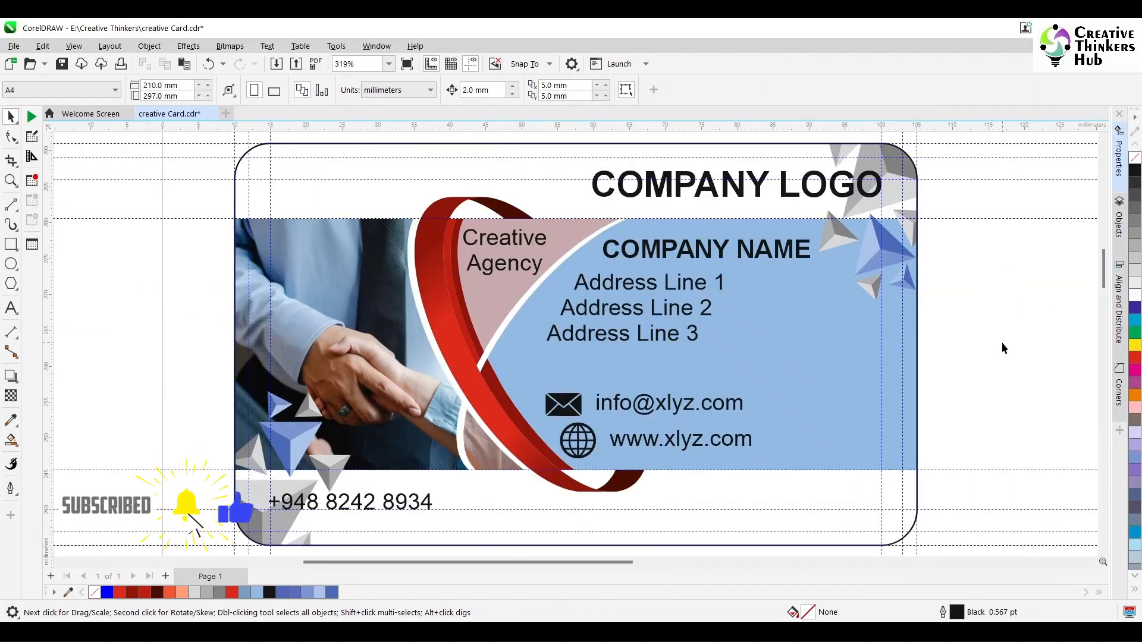
key(F9)
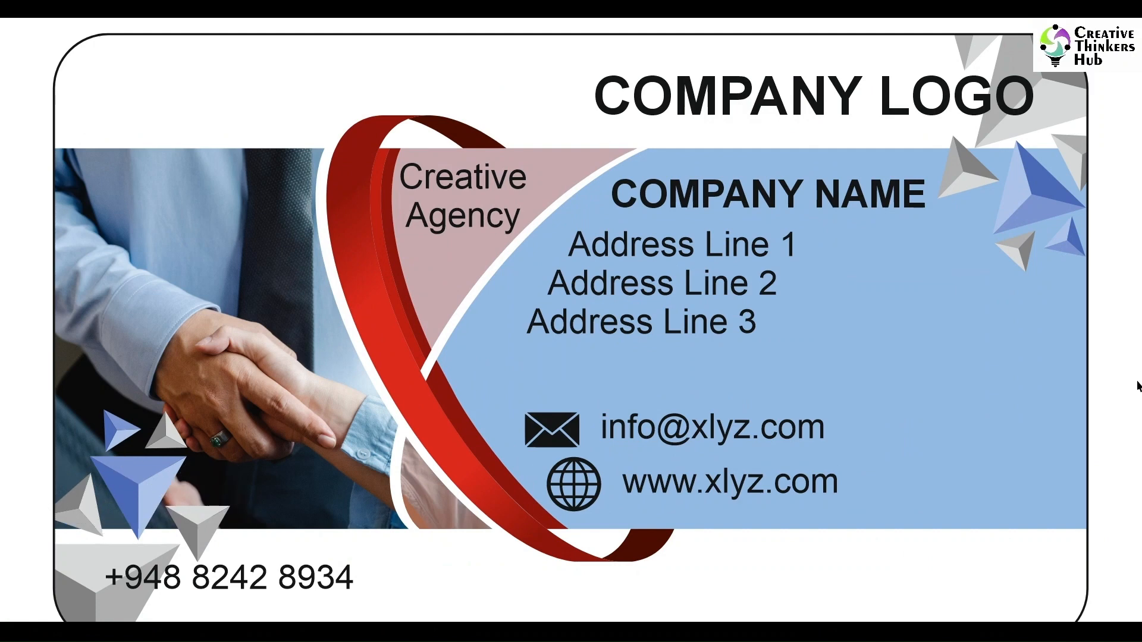